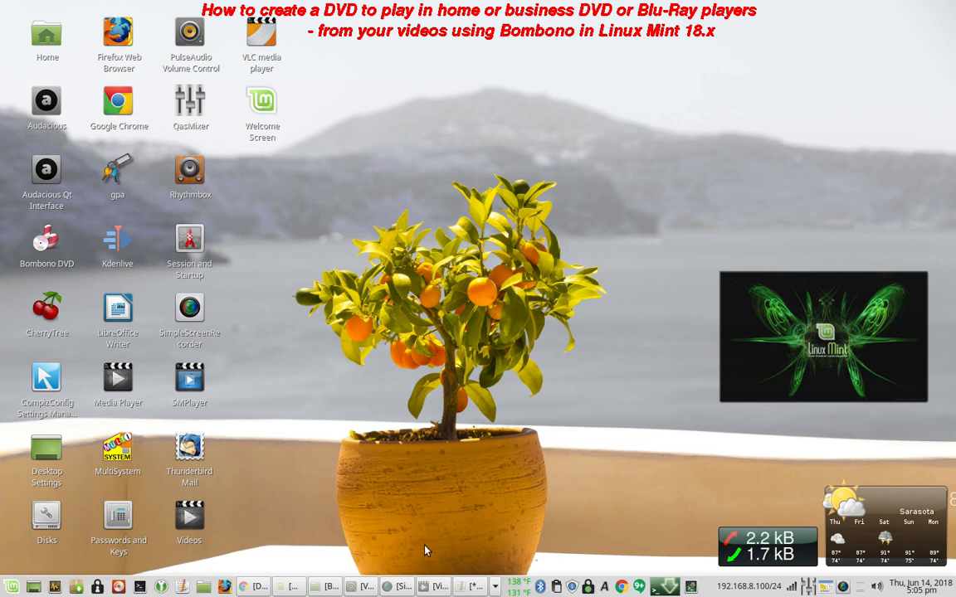
Check the installed Linux Mint release and edition on the Welcome Screen and close it.
left_click(280, 588)
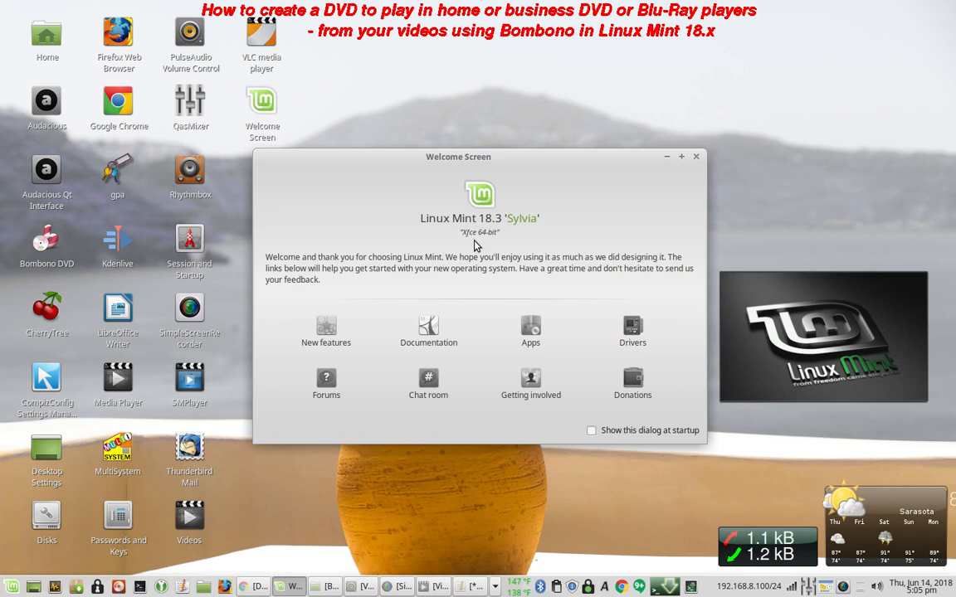
left_click(696, 157)
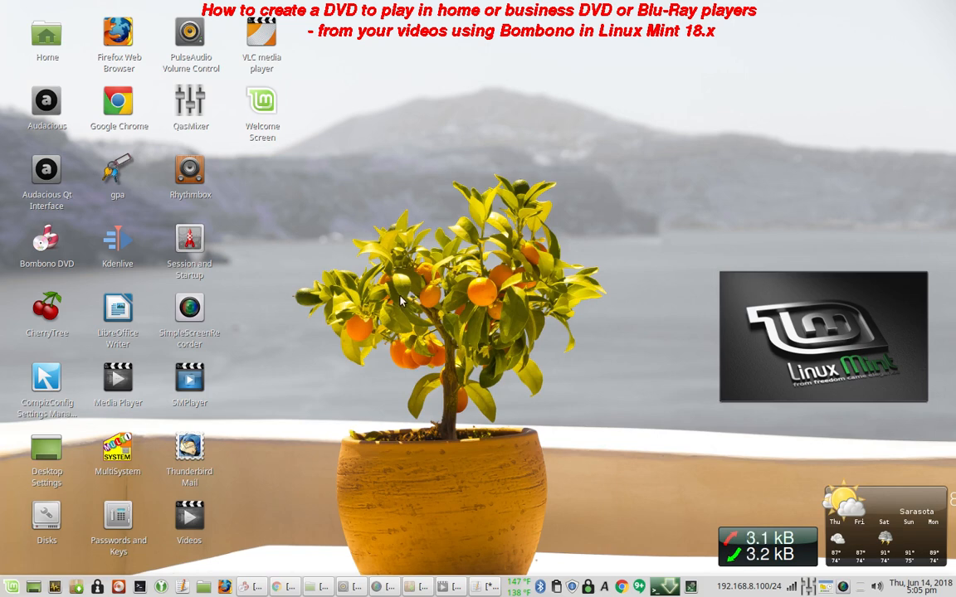
Switch to Chrome, examine the editions and download links on the Linux Mint 18.3 Sylvia download page, and close that page.
left_click(287, 587)
scroll(303, 282, "down", 3)
scroll(308, 271, "down", 3)
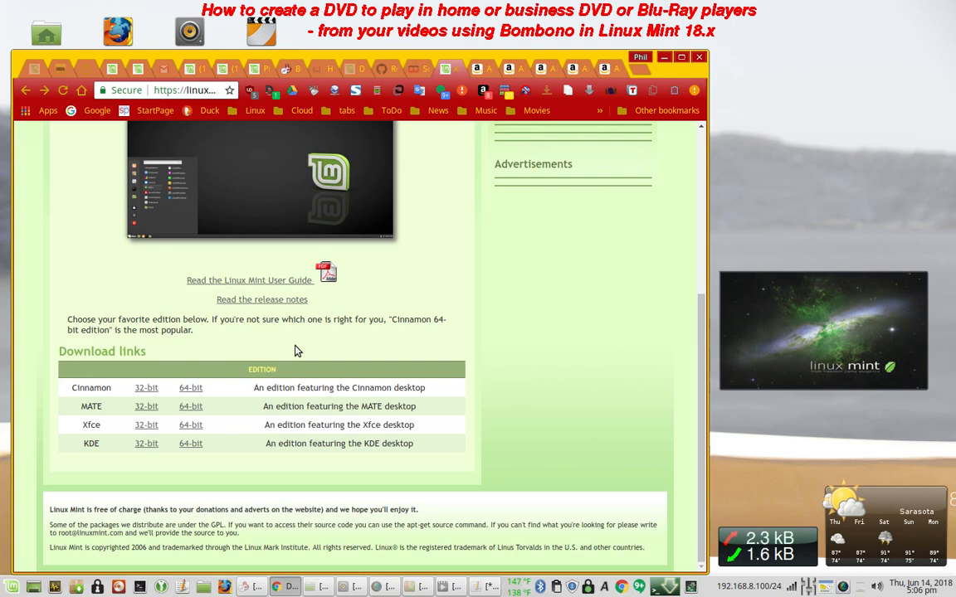
scroll(461, 286, "up", 2)
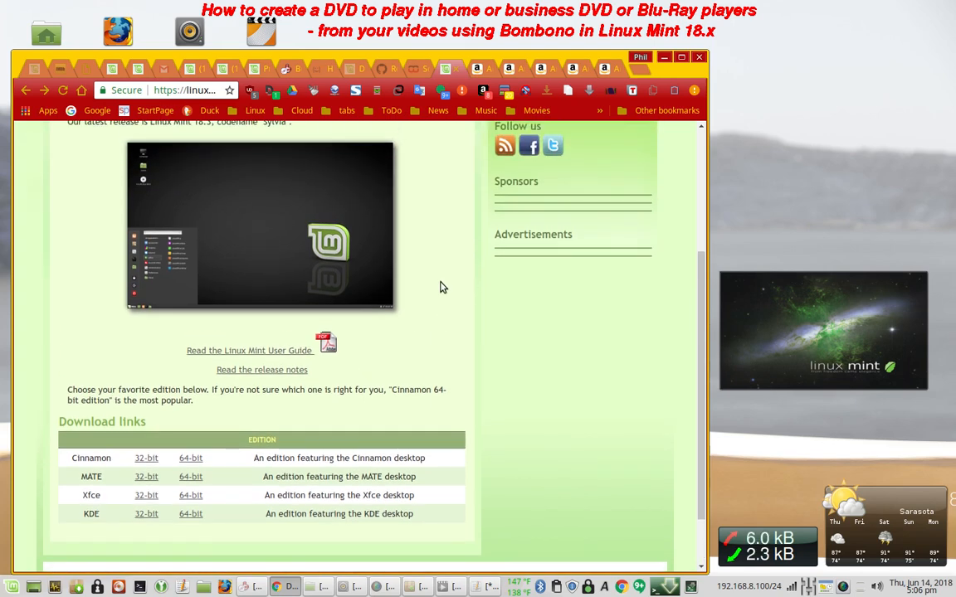
scroll(442, 286, "up", 3)
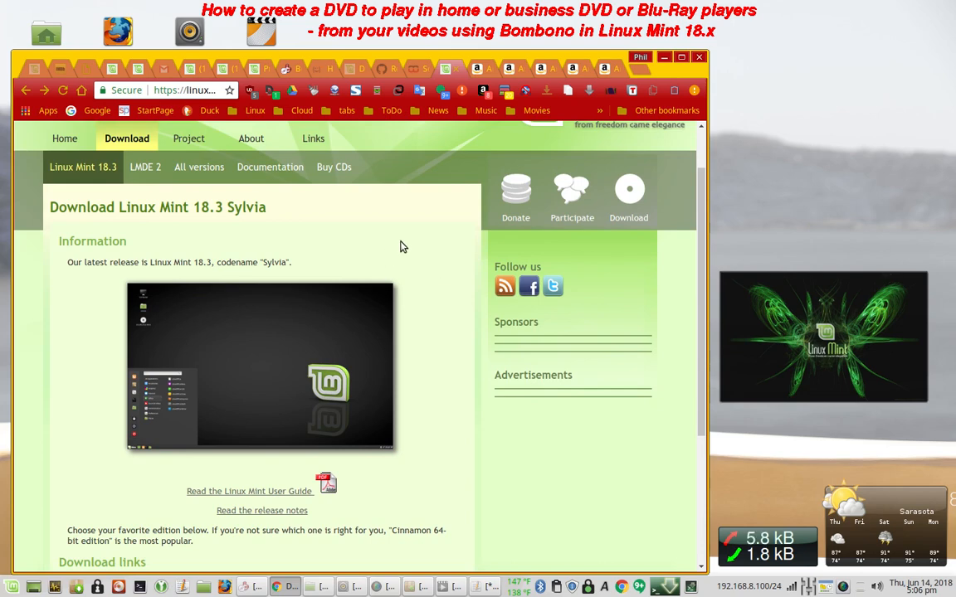
scroll(403, 246, "down", 3)
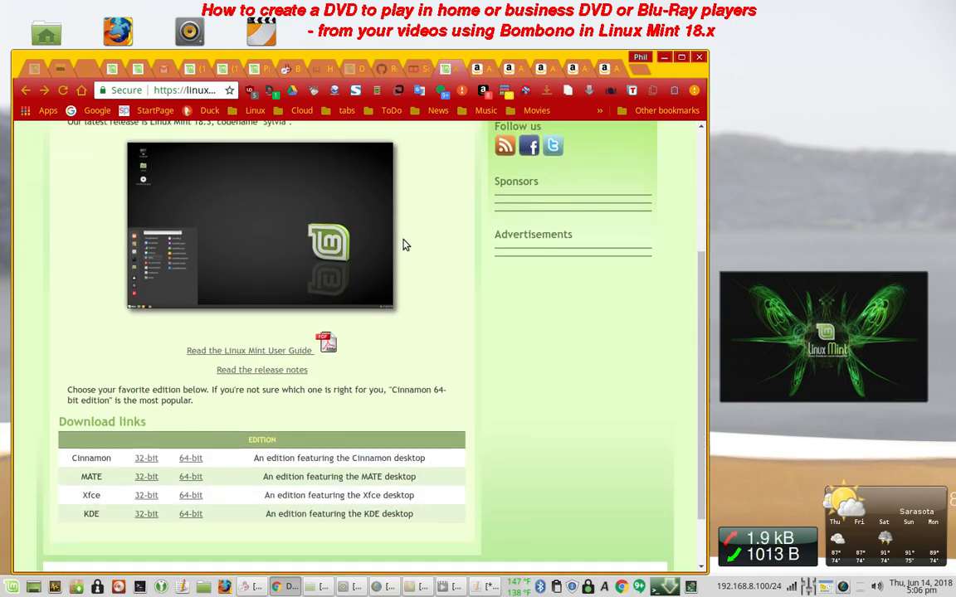
scroll(404, 243, "down", 1)
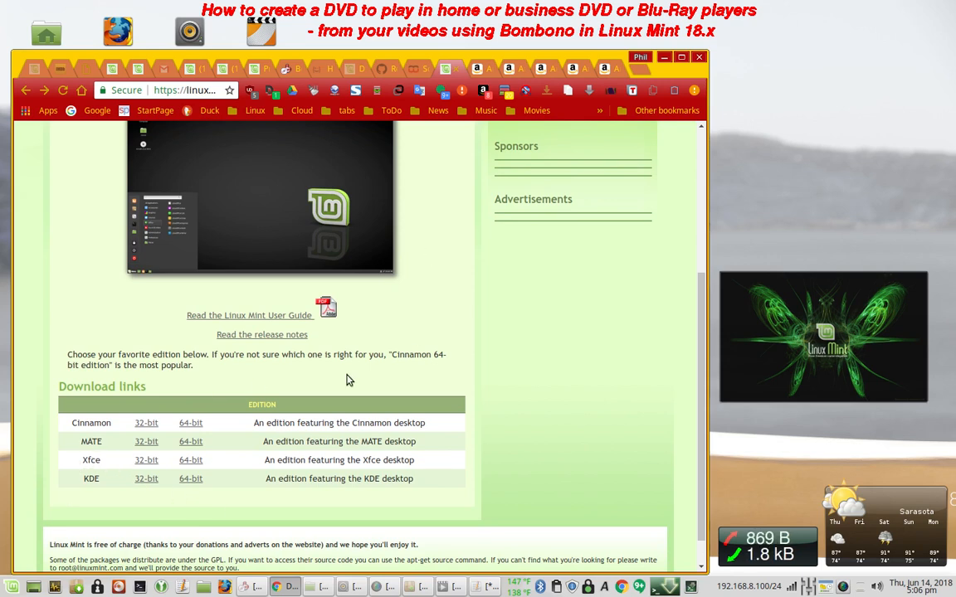
scroll(455, 348, "up", 3)
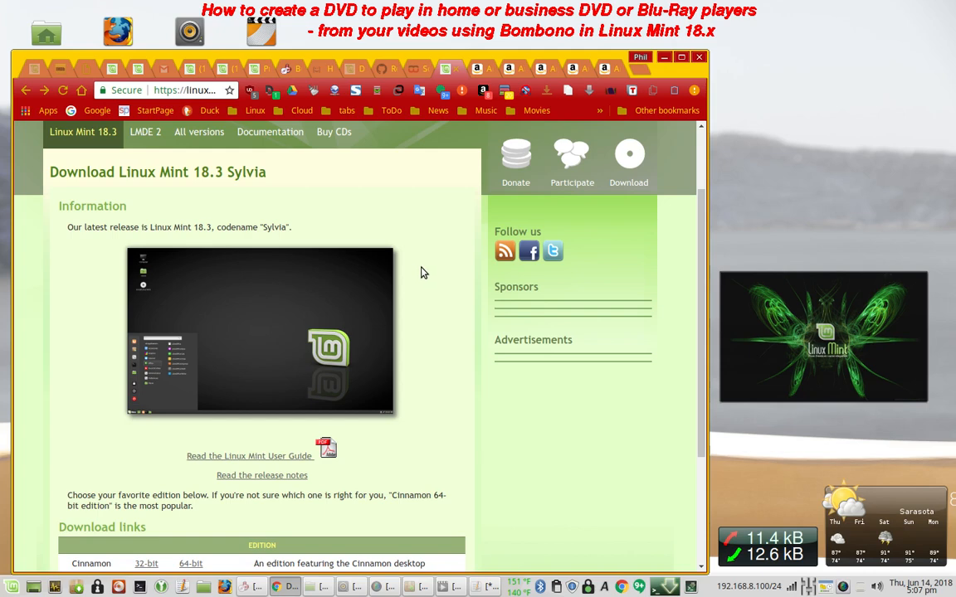
left_click(456, 70)
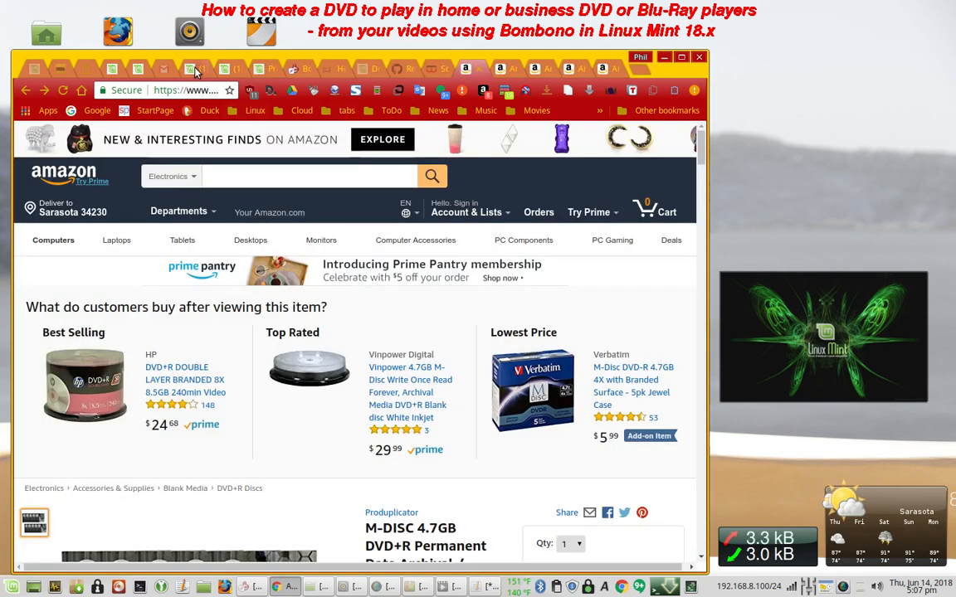
Read the opening post of the "Problems with creating Video DVDs." topic on the Linux Mint Forums.
left_click(258, 73)
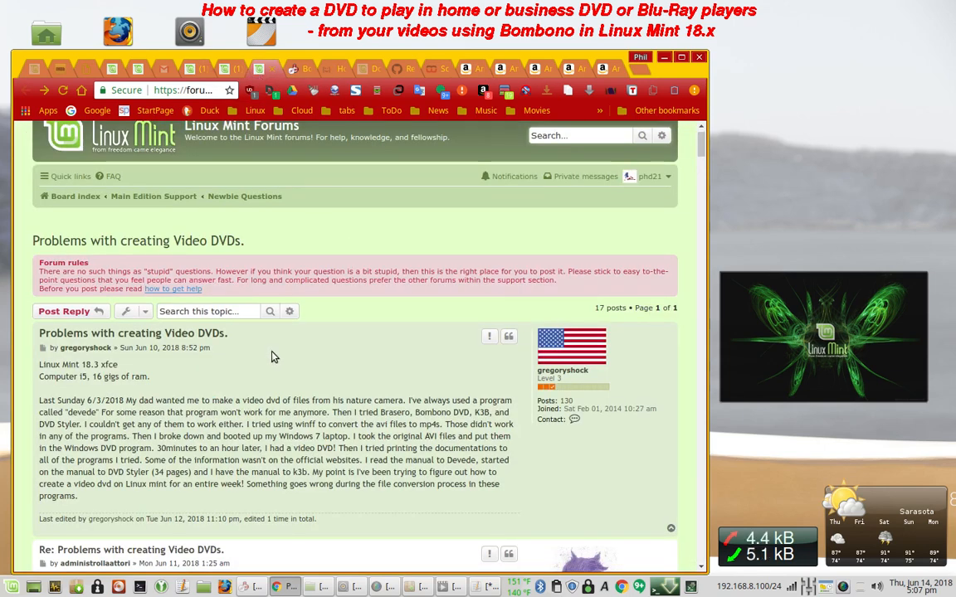
scroll(274, 357, "down", 1)
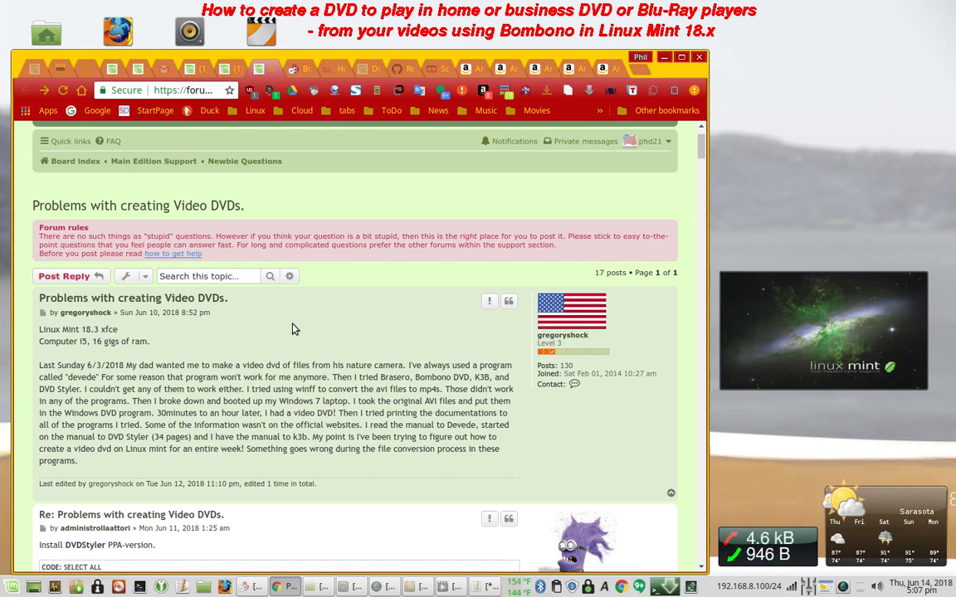
scroll(292, 330, "up", 2)
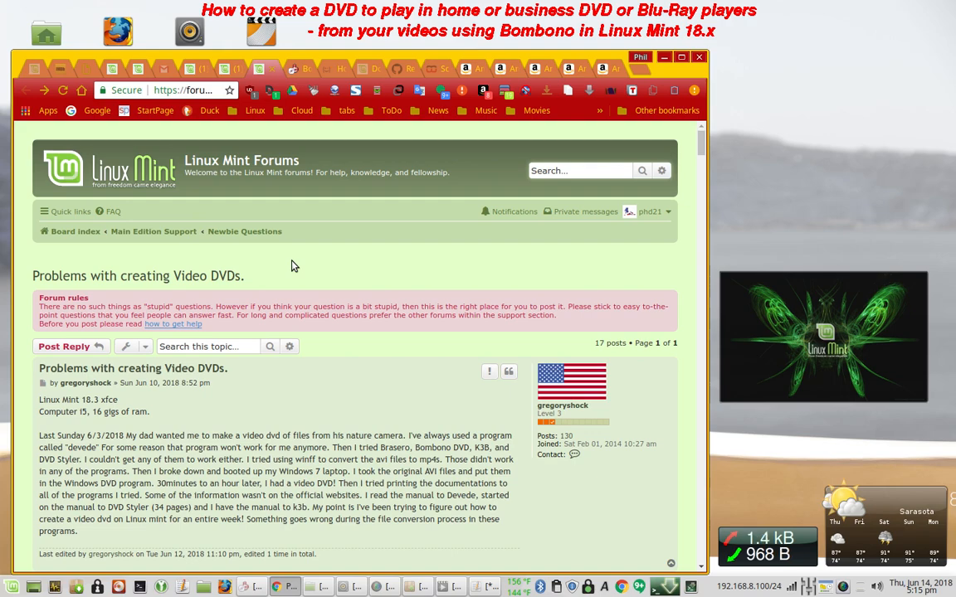
Examine the title, price and feature bullets of the M-DISC 4.7GB DVD+R (10-pack) product page on Amazon.
left_click(471, 68)
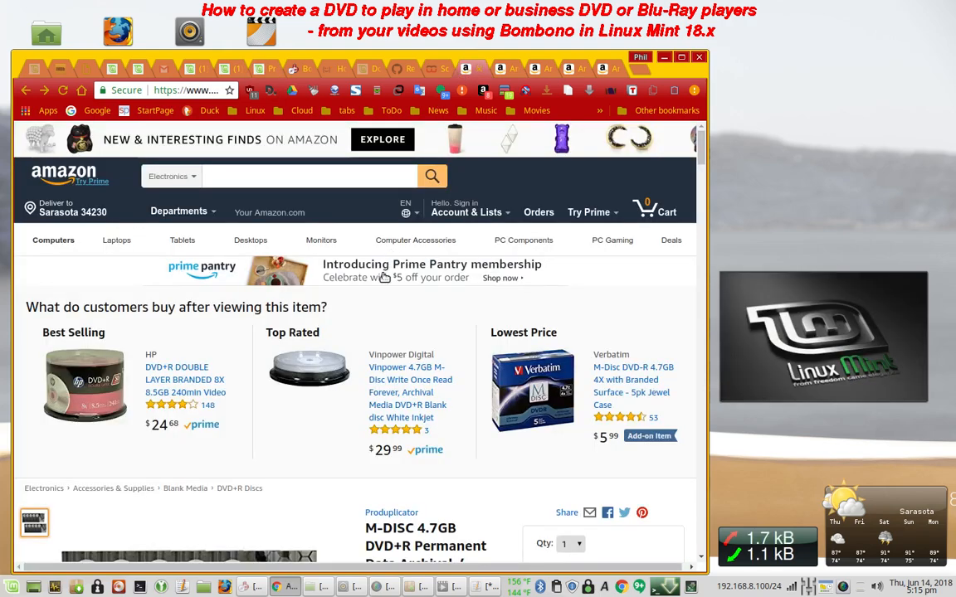
scroll(381, 309, "down", 1)
scroll(382, 308, "down", 7)
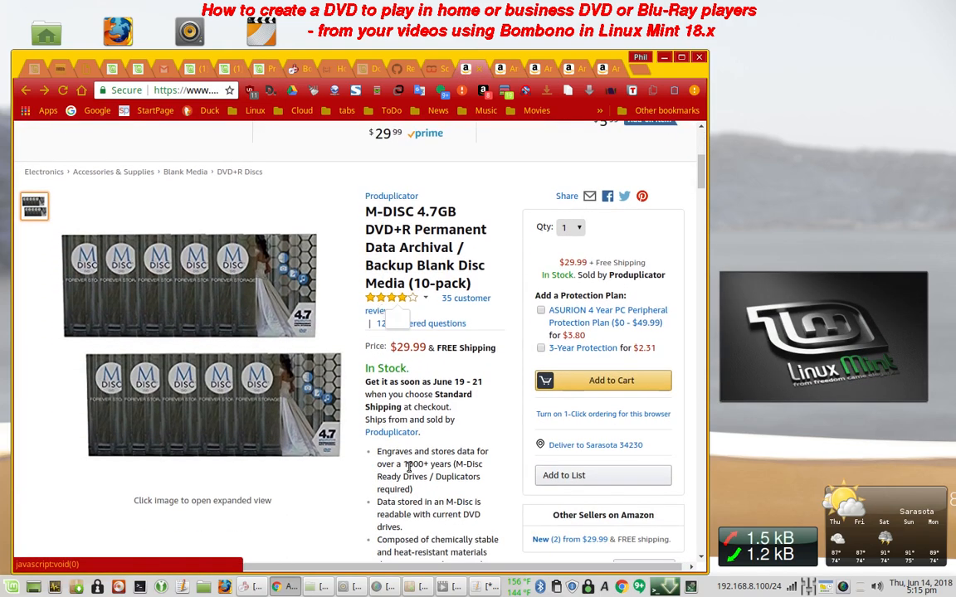
mouse_move(390, 297)
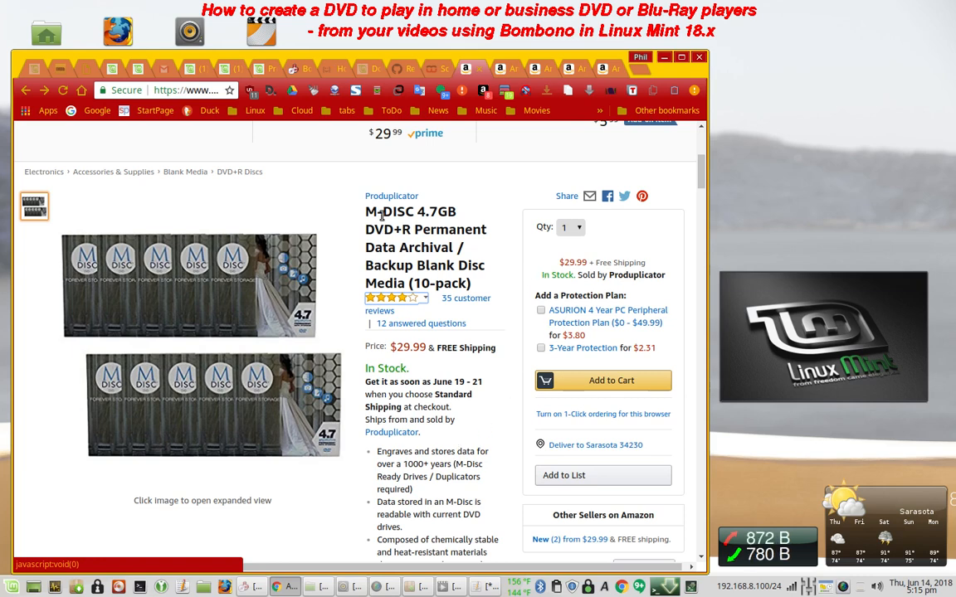
scroll(376, 449, "down", 2)
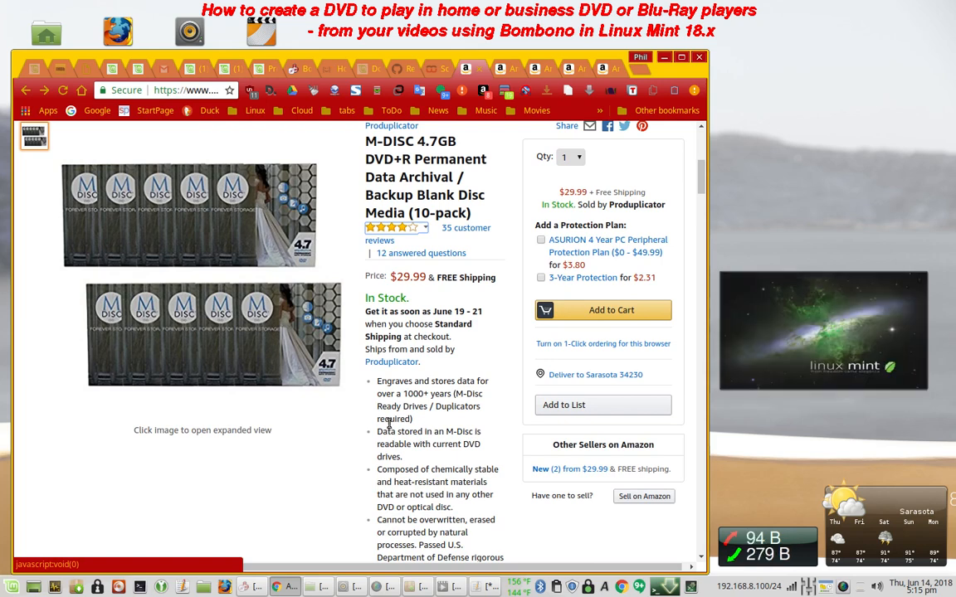
scroll(388, 425, "up", 2)
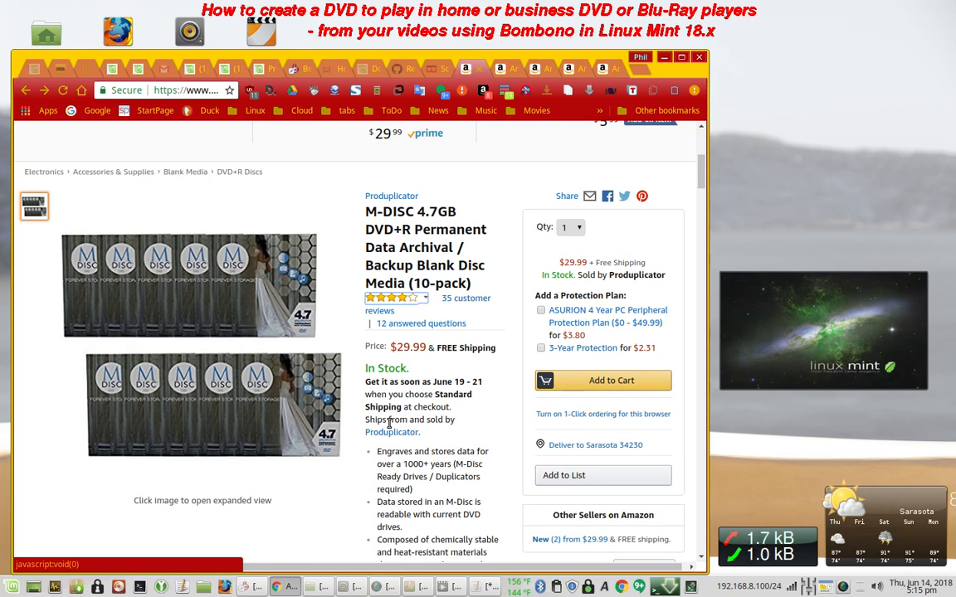
scroll(388, 423, "up", 1)
scroll(390, 426, "down", 2)
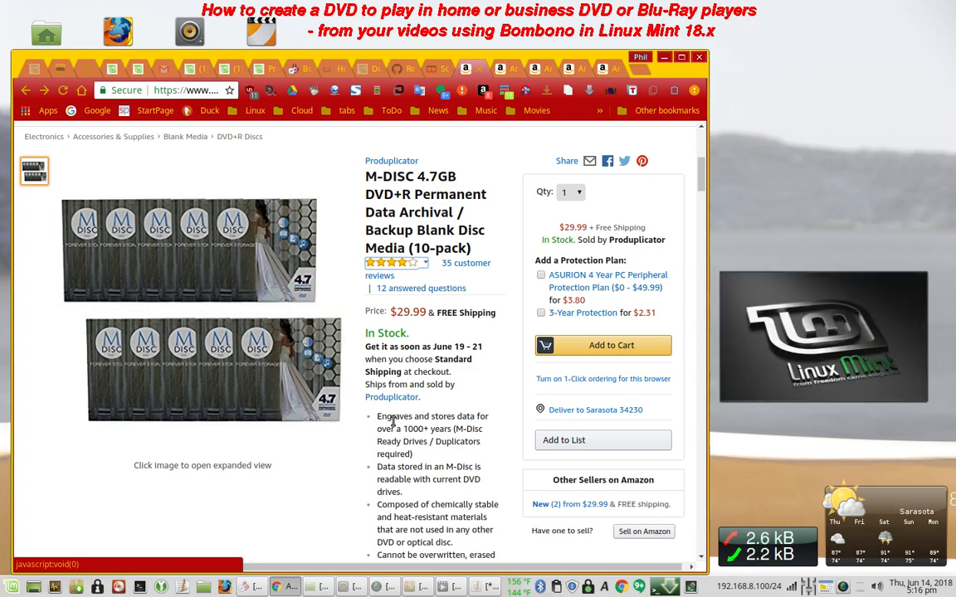
Look over the items frequently bought together and also bought with the M-DISC DVD+R pack, and return to its product details.
scroll(394, 422, "down", 5)
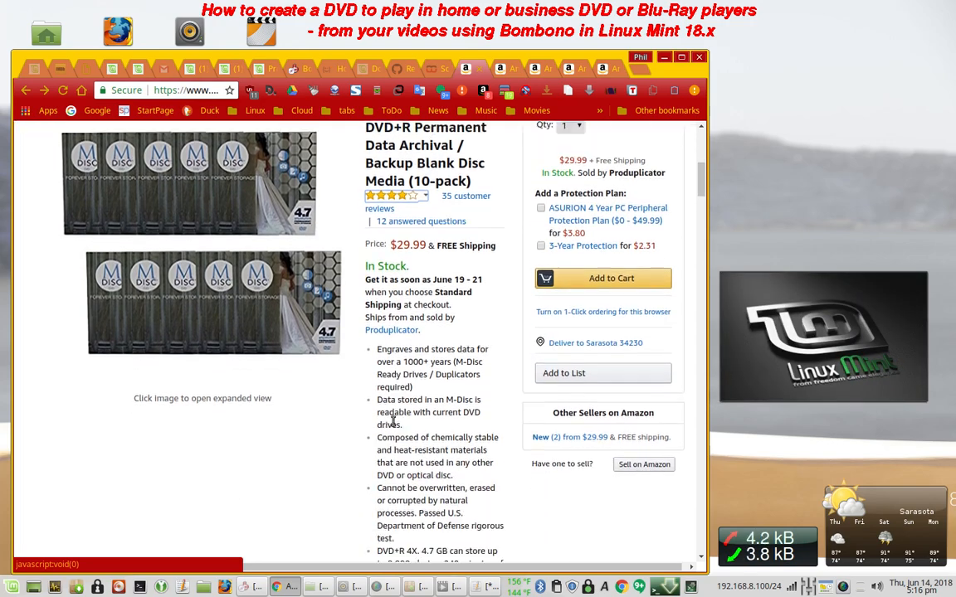
scroll(393, 421, "down", 5)
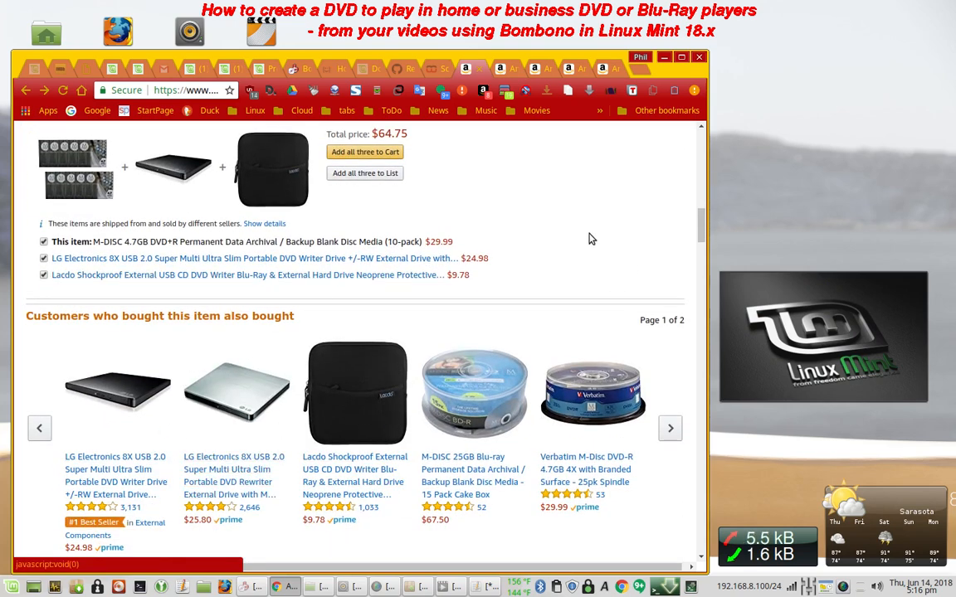
scroll(591, 238, "down", 2)
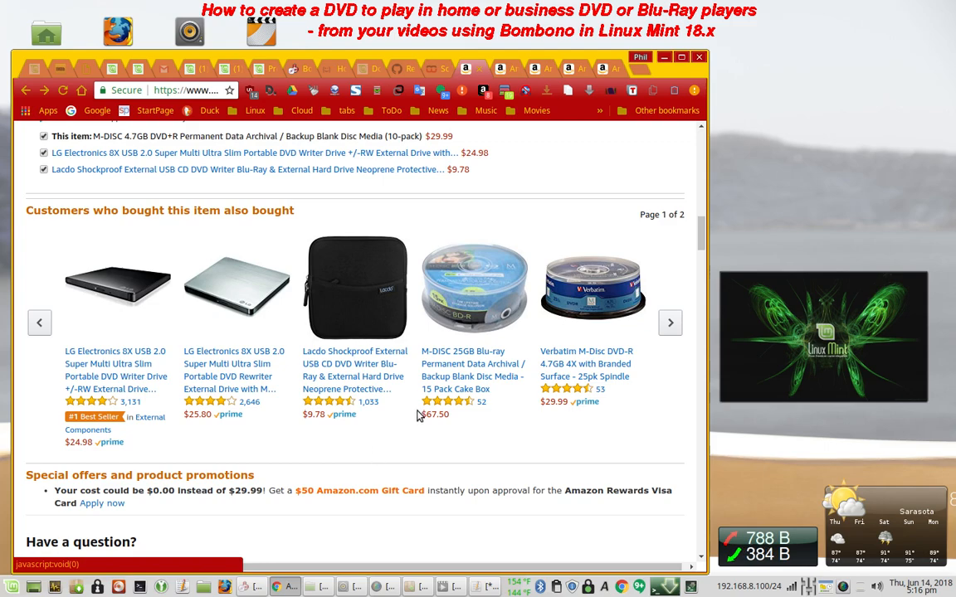
scroll(651, 427, "up", 3)
scroll(652, 426, "up", 7)
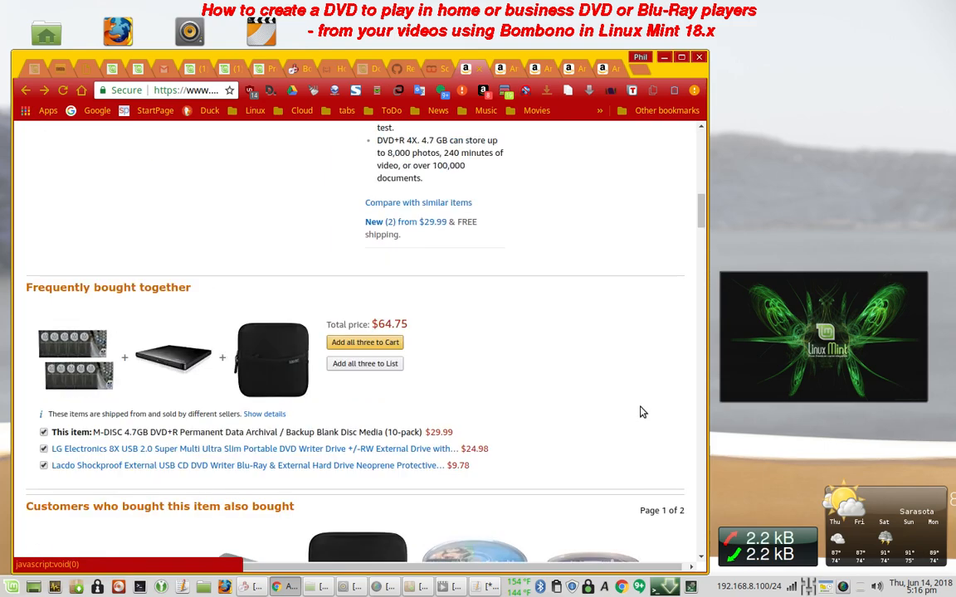
scroll(433, 335, "up", 5)
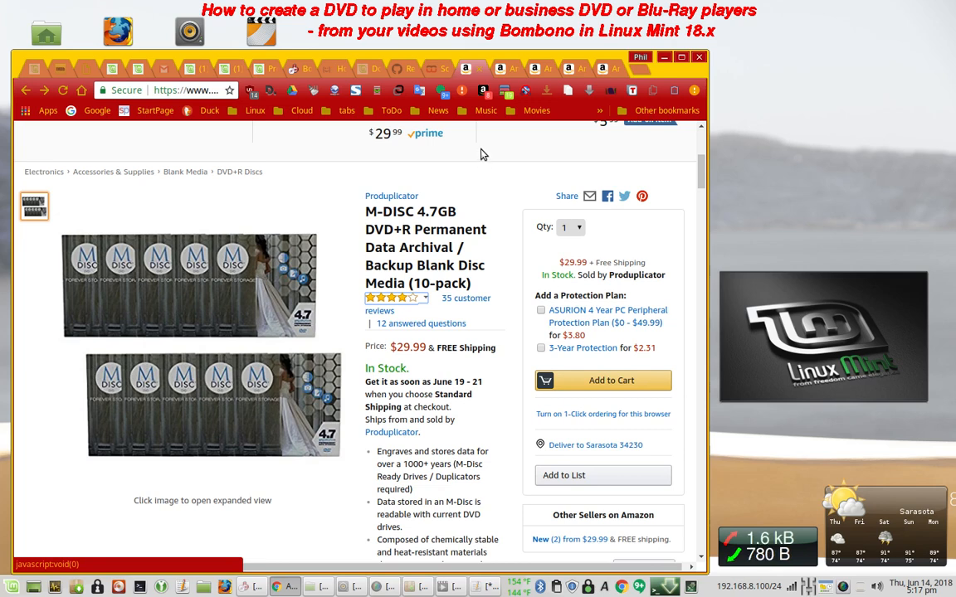
Review the Amazon pages for the AmazonBasics DVD+R spindle, the HP DVD-R spindle and the Maxell DVD+RW discs.
left_click(500, 69)
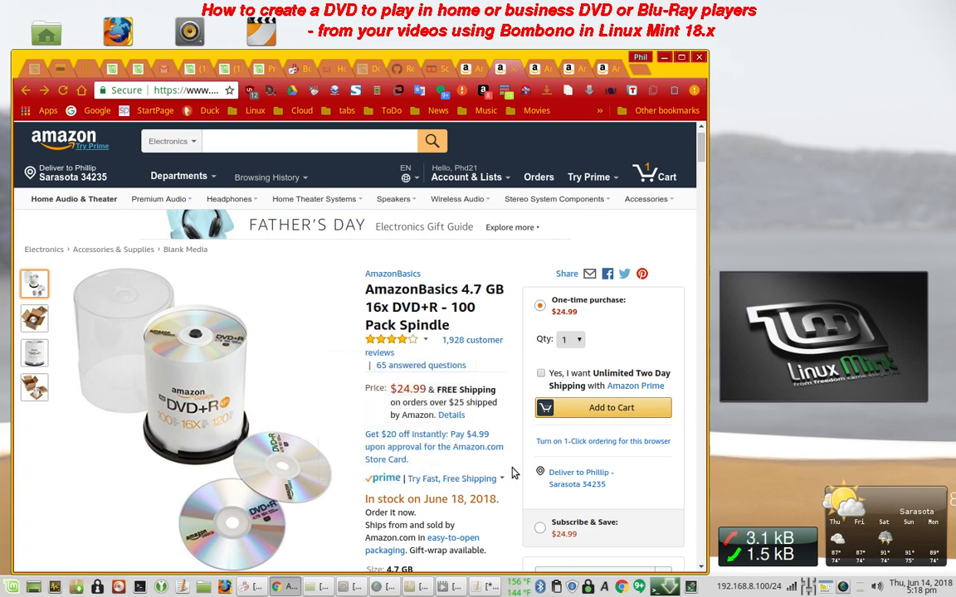
left_click(537, 68)
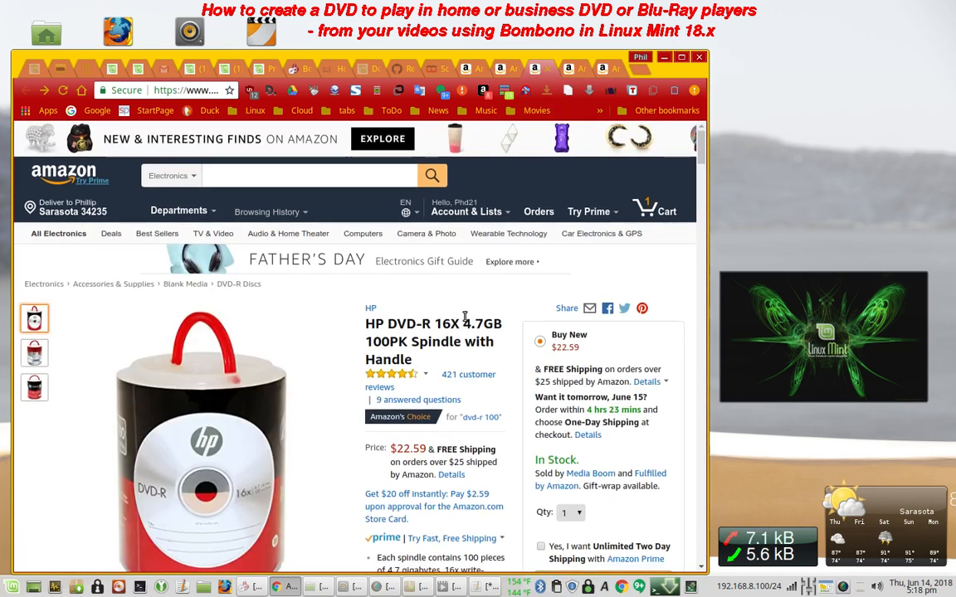
scroll(432, 357, "down", 2)
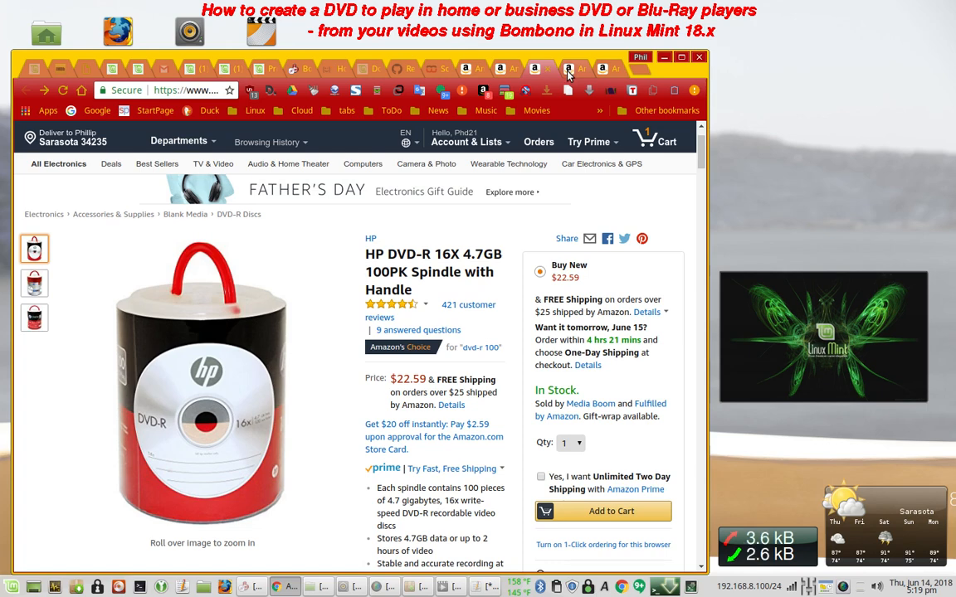
left_click(569, 70)
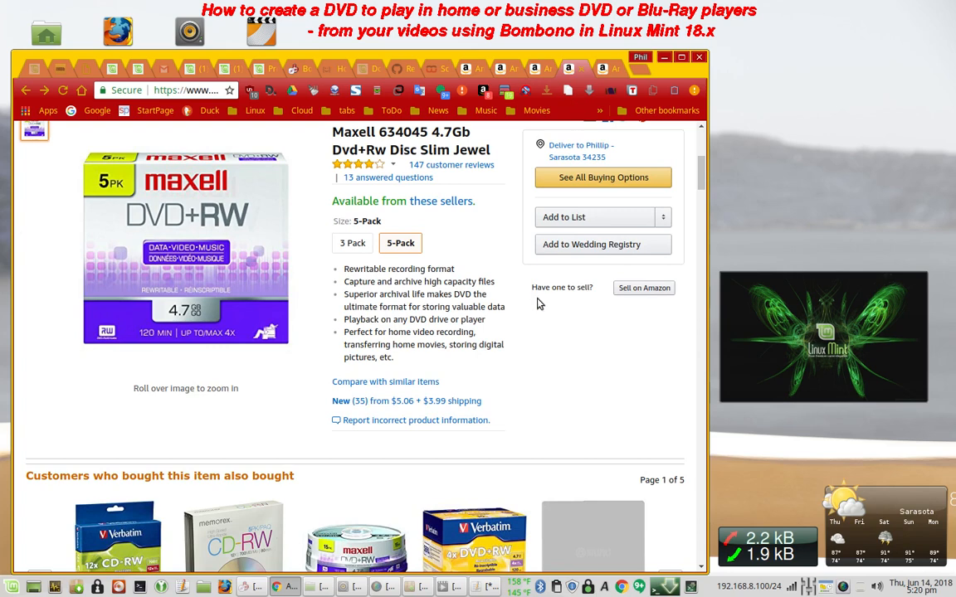
scroll(461, 312, "up", 1)
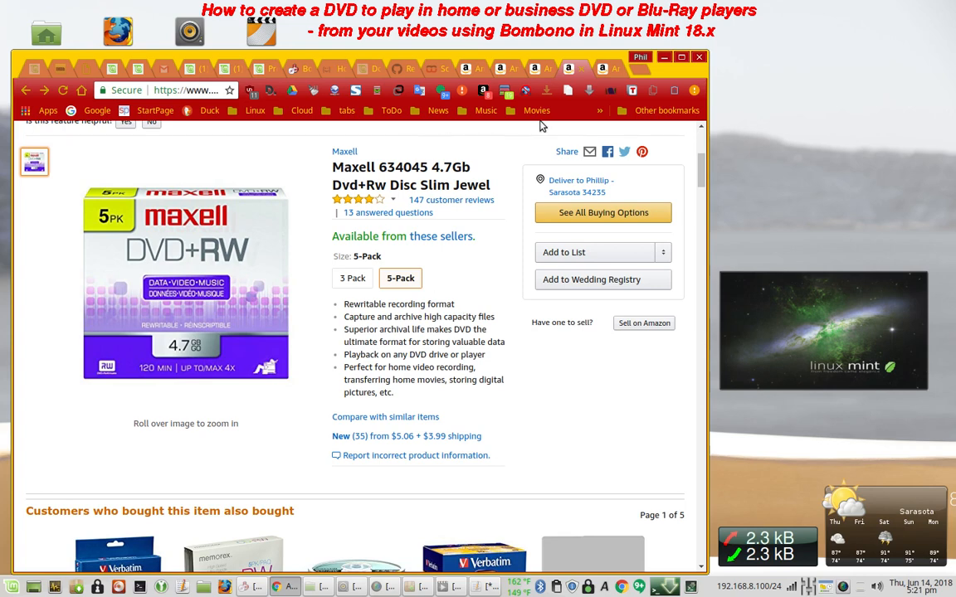
Examine the internal and external drives listed in the Amazon "dvd burner" search results, including the models with M-DISC support.
left_click(597, 72)
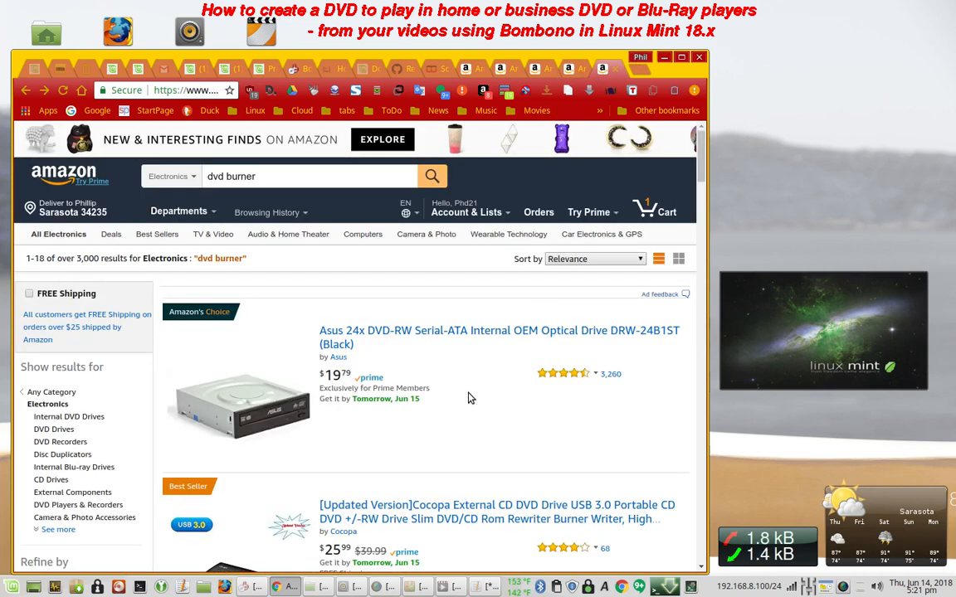
scroll(468, 399, "down", 1)
scroll(469, 399, "down", 1)
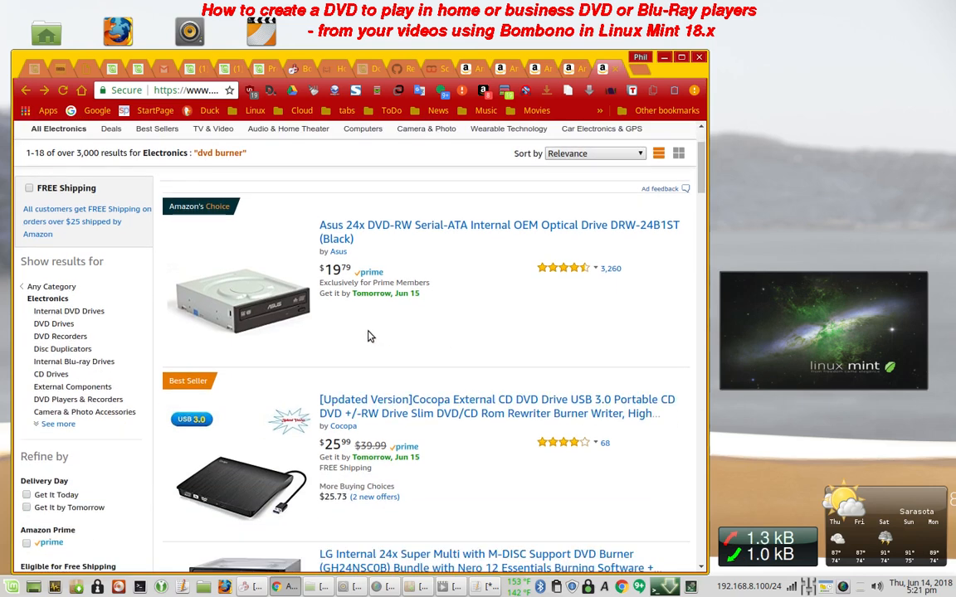
scroll(455, 386, "down", 1)
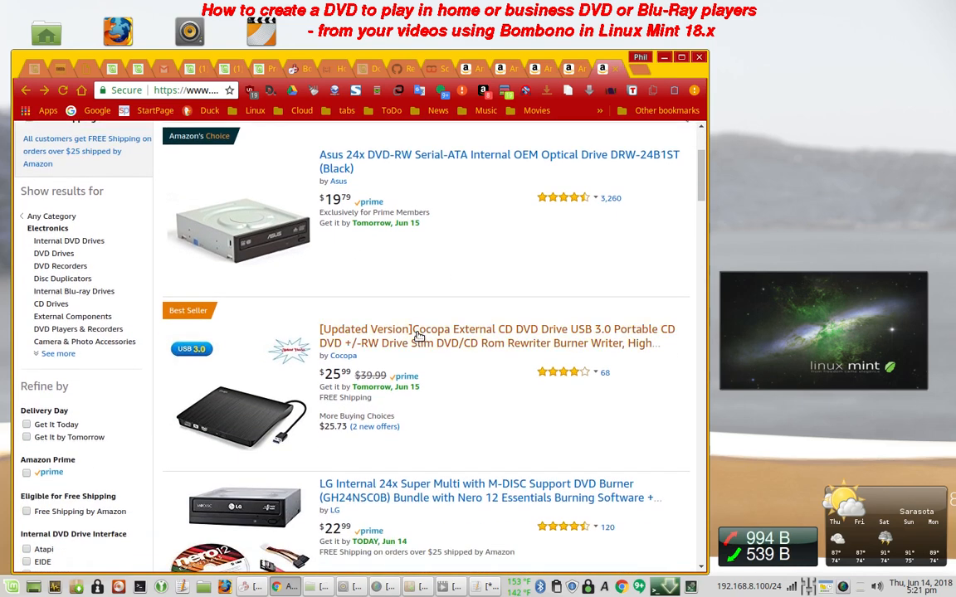
scroll(453, 387, "down", 1)
scroll(451, 386, "up", 1)
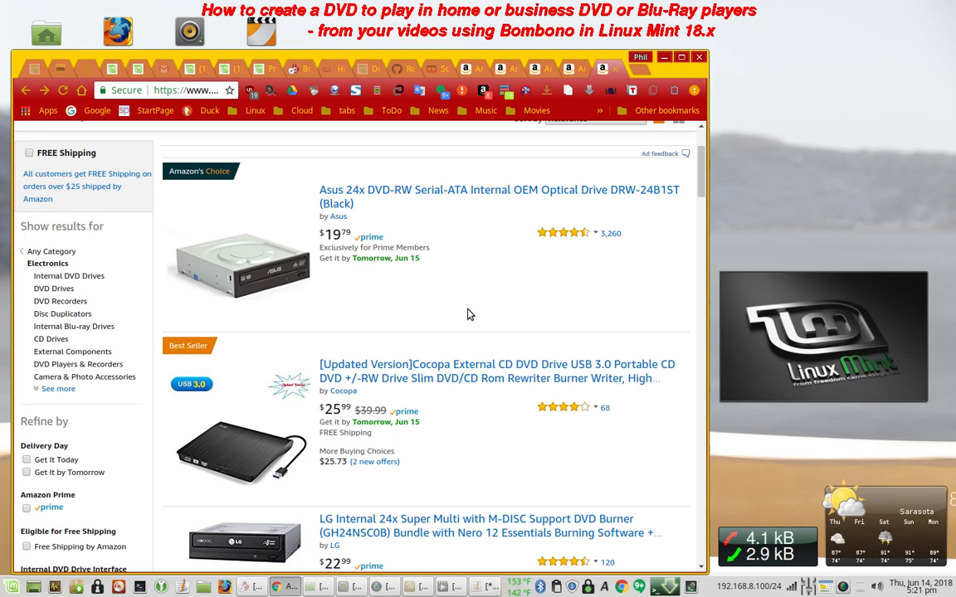
scroll(485, 297, "down", 3)
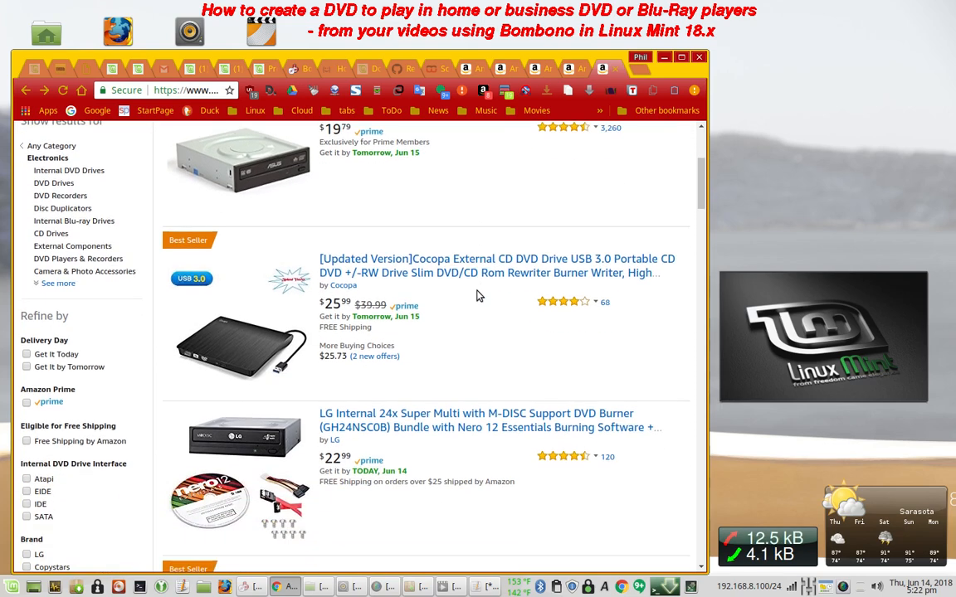
scroll(475, 297, "down", 2)
scroll(465, 296, "down", 2)
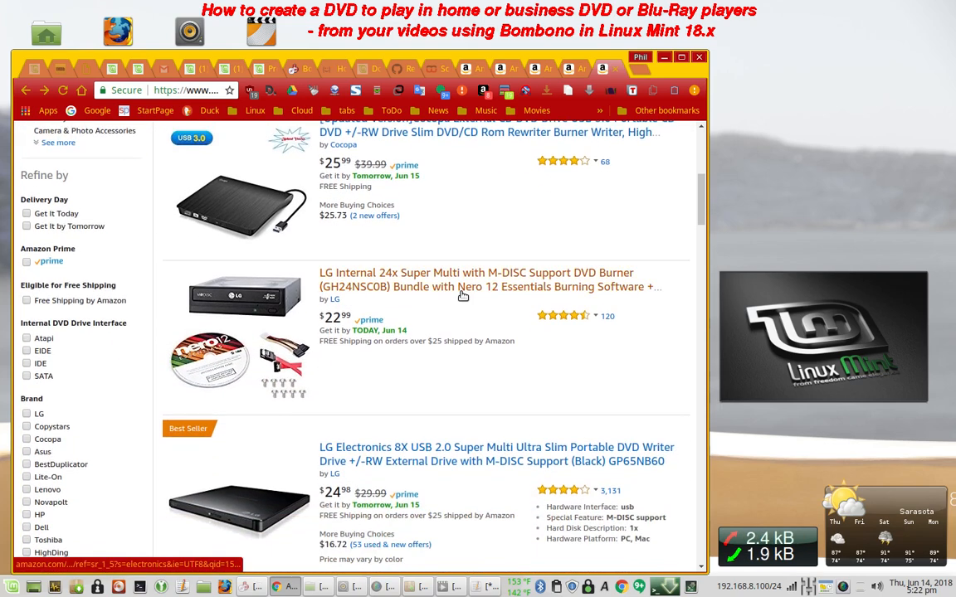
scroll(451, 181, "up", 1)
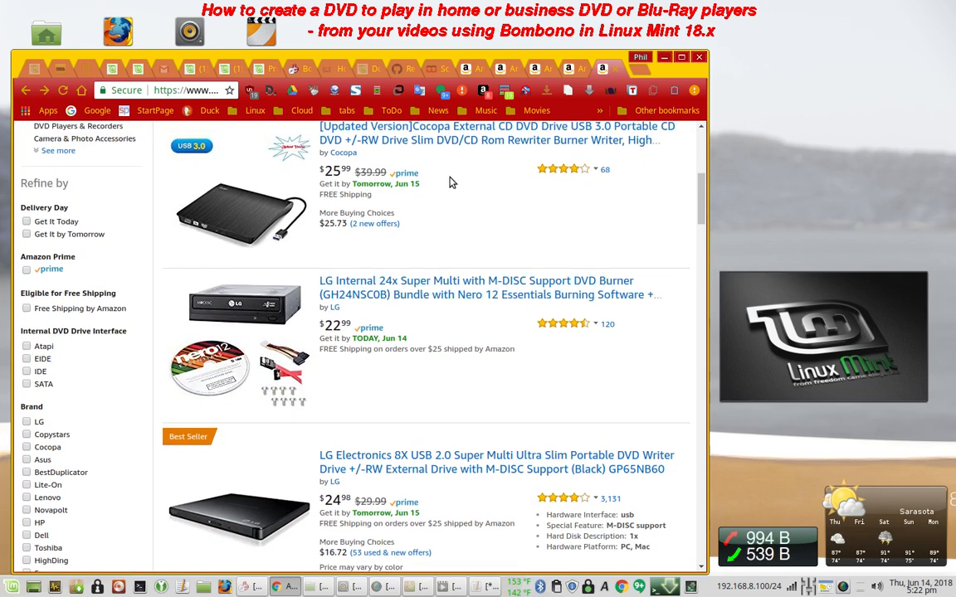
Switch from the Amazon results to the Bombono DVD Guide page, and review the multimedia package recommendations in 4-video-audio.txt with the browser minimized.
scroll(446, 274, "up", 4)
scroll(444, 311, "up", 2)
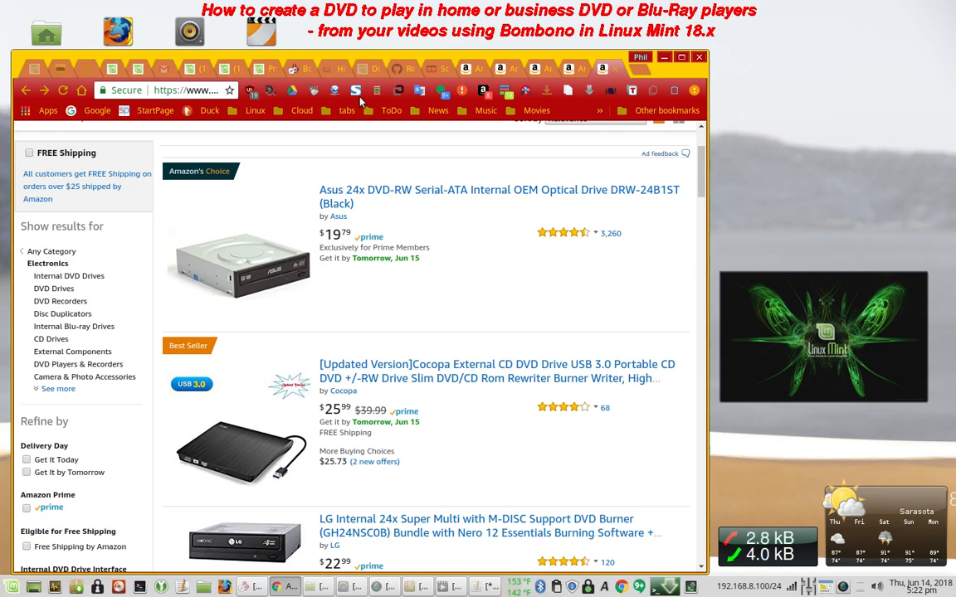
left_click(292, 69)
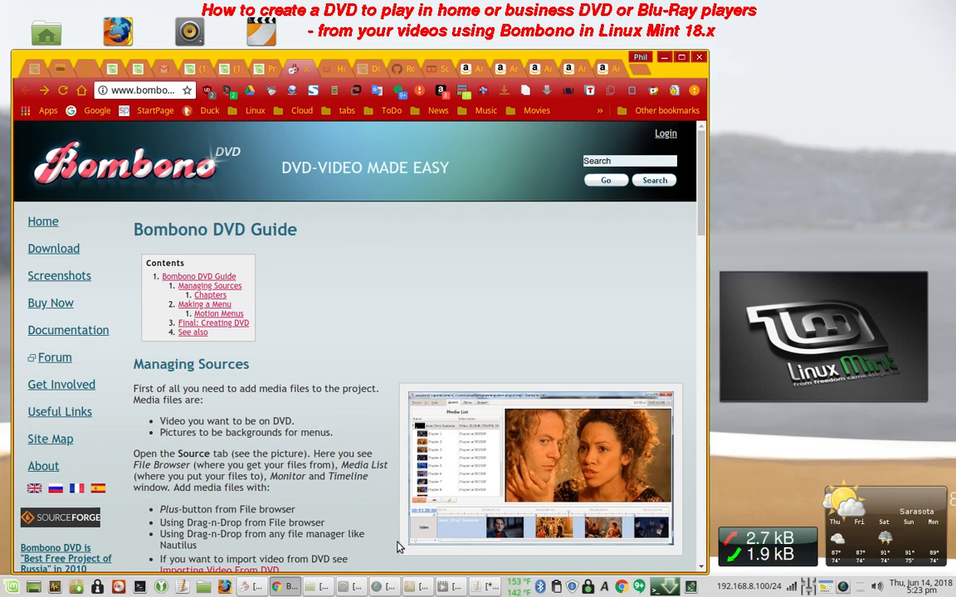
left_click(479, 591)
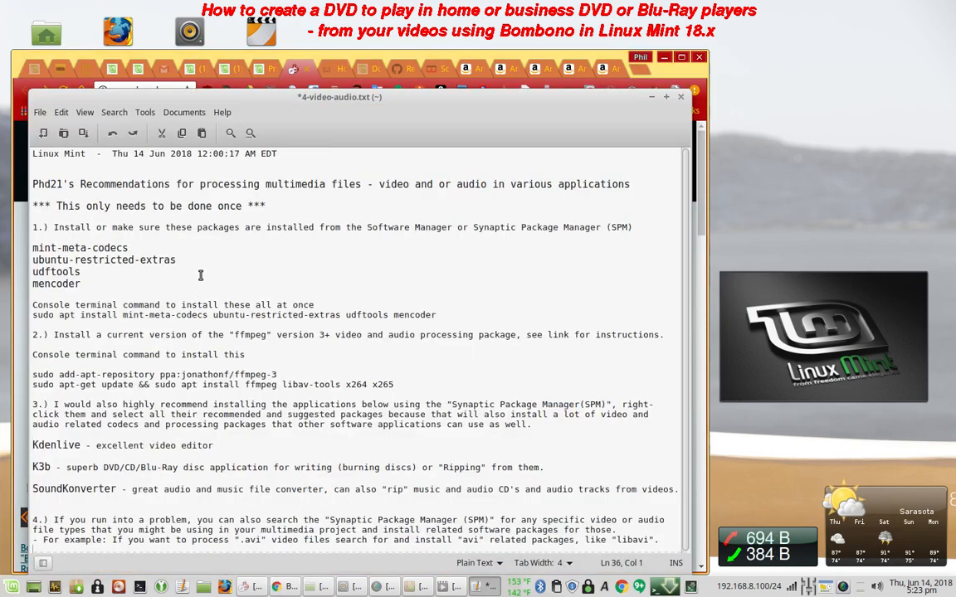
left_click(664, 57)
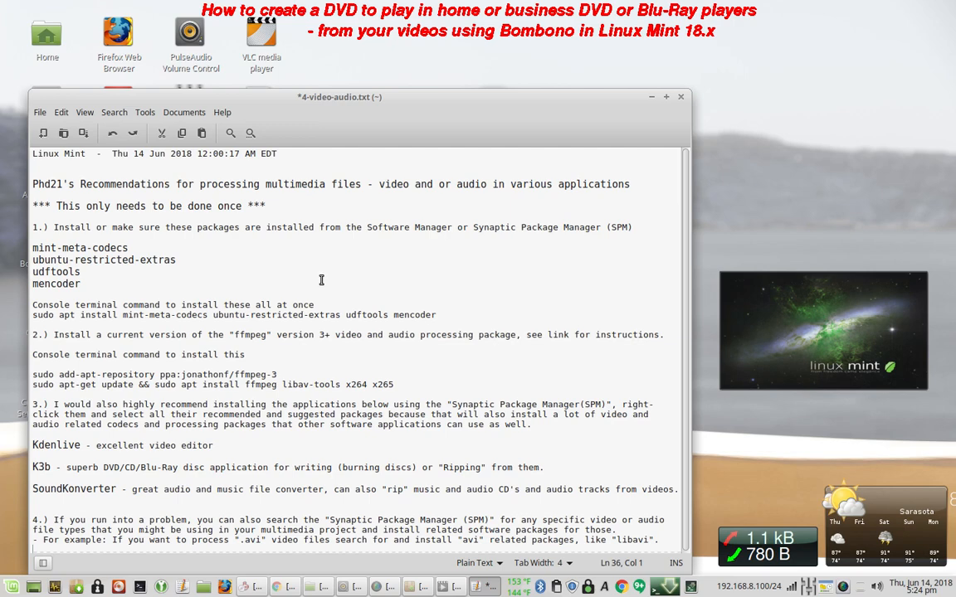
Switch to Synaptic Package Manager and check the mint-meta-codecs package's installation status and its recommended and suggested package options.
left_click(409, 590)
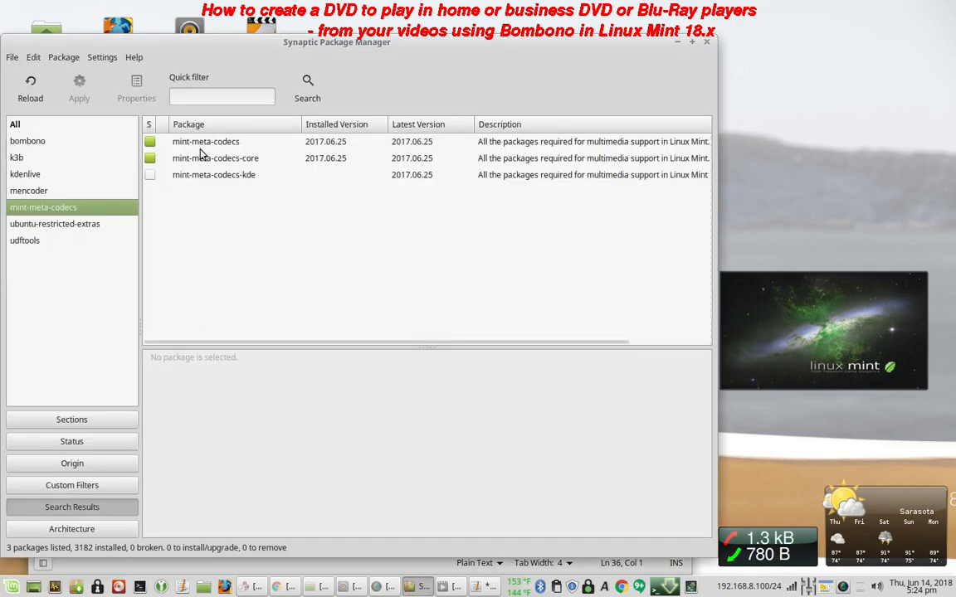
left_click(307, 89)
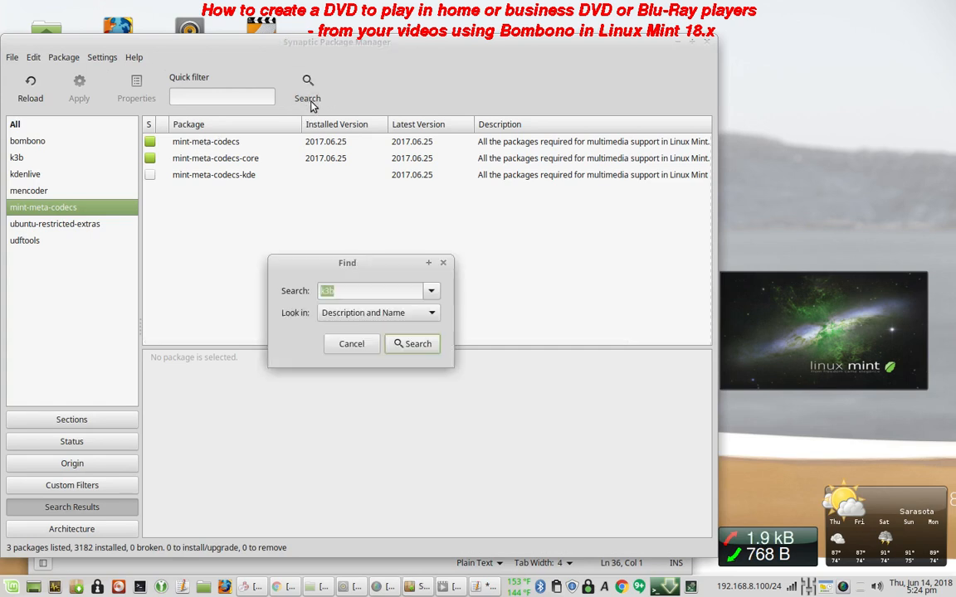
left_click(352, 344)
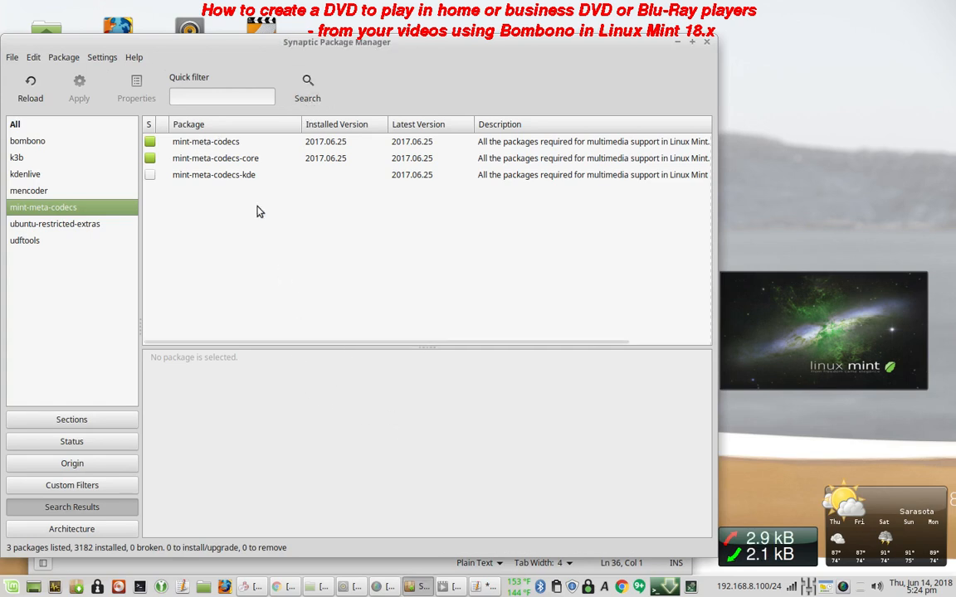
right_click(198, 147)
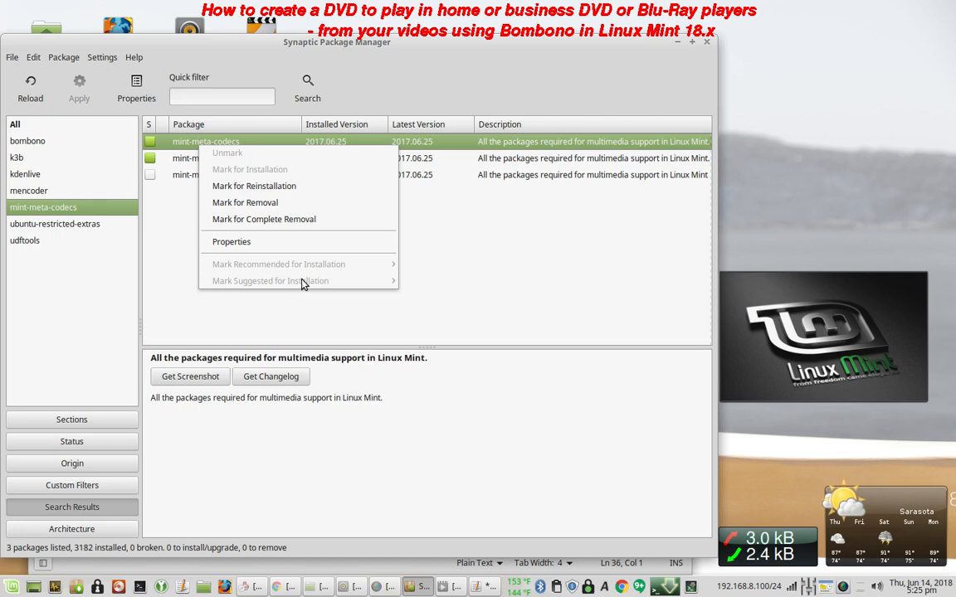
left_click(373, 102)
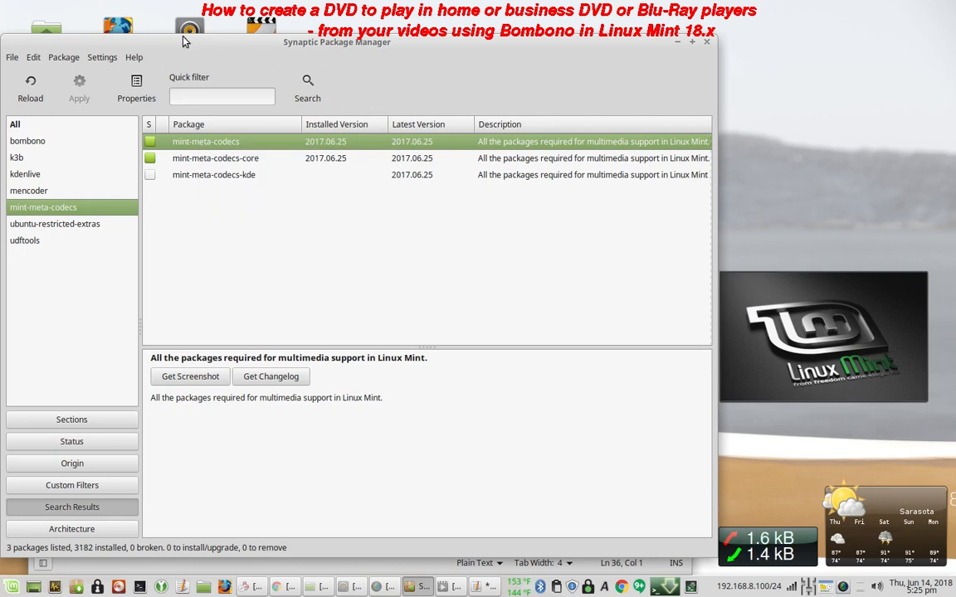
left_click_drag(185, 41, 184, 50)
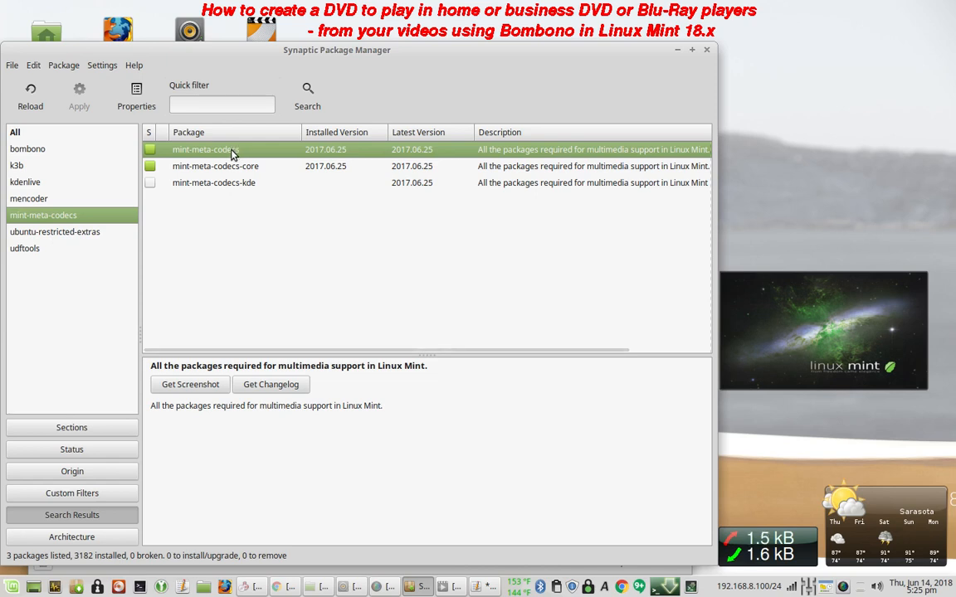
Check the installation status of ubuntu-restricted-extras in the saved search results, and view its recommended packages.
left_click(83, 233)
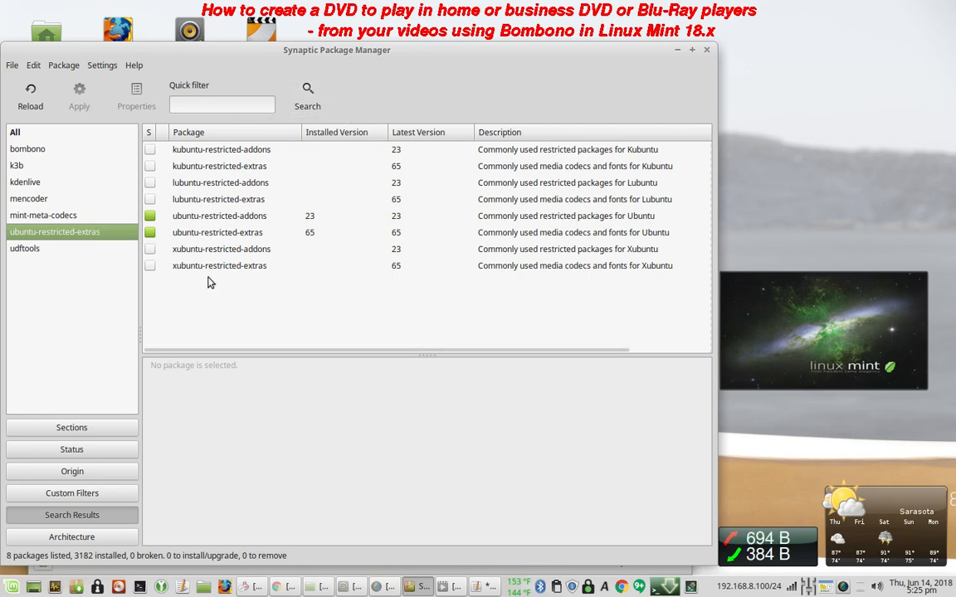
right_click(222, 236)
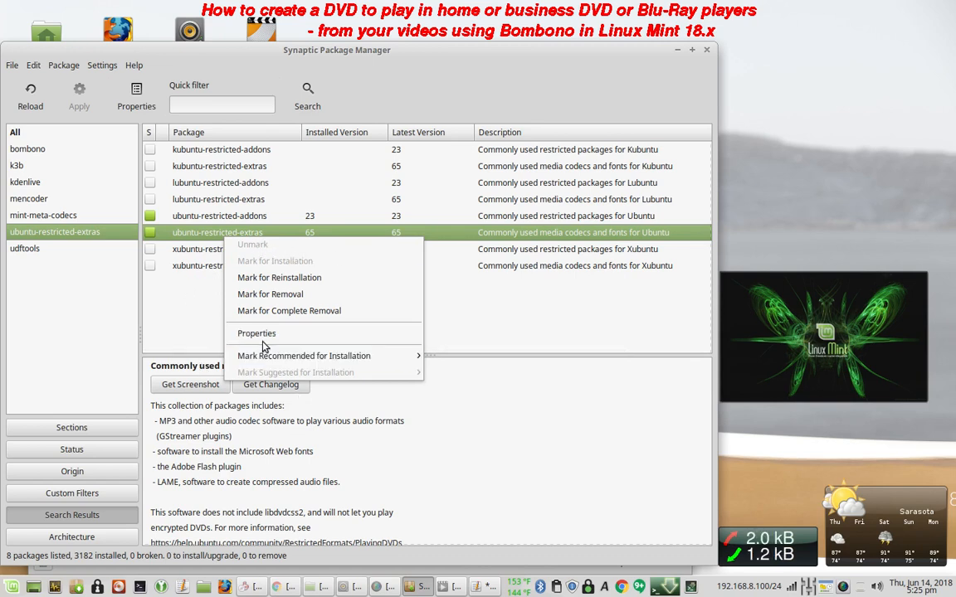
mouse_move(247, 361)
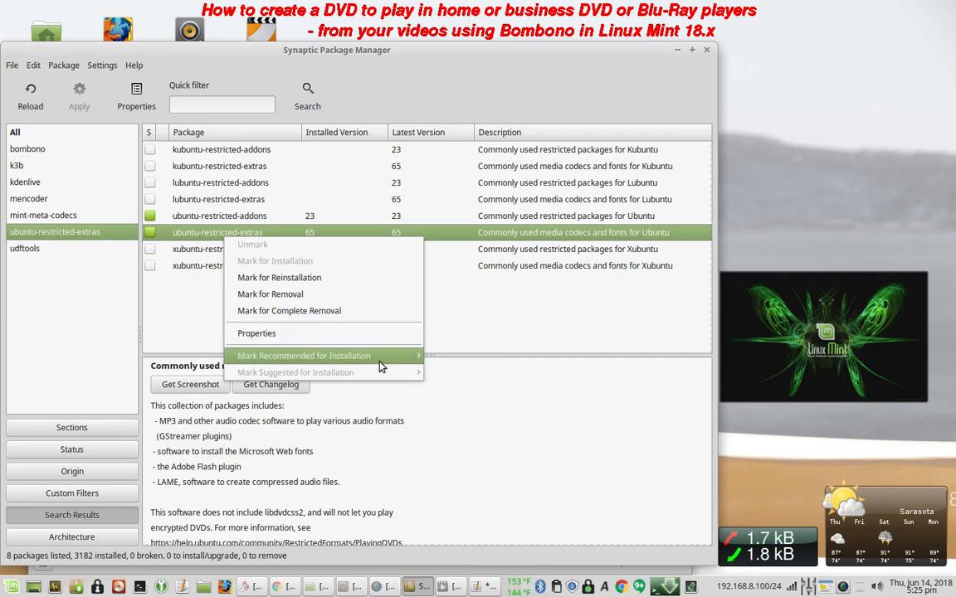
mouse_move(387, 362)
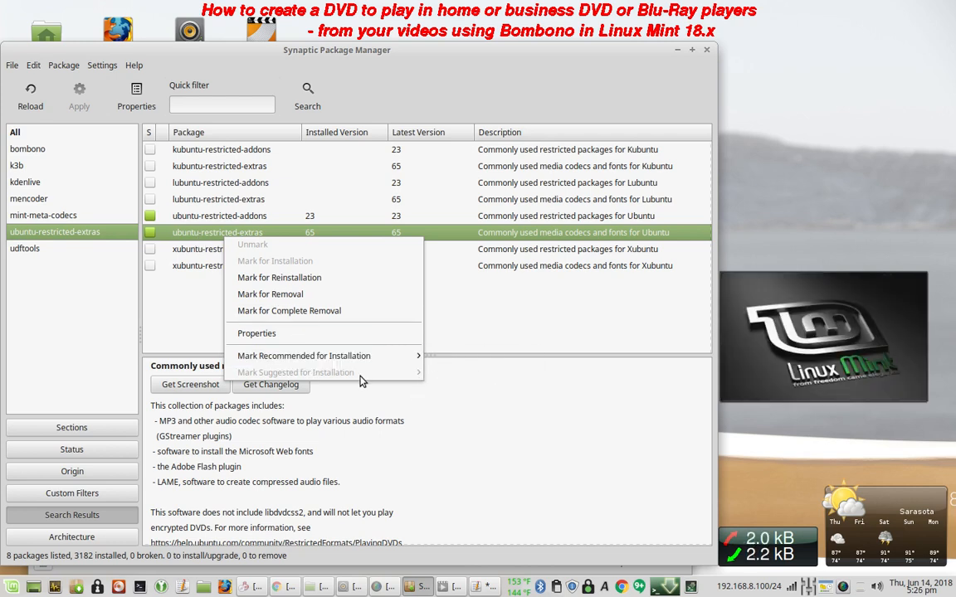
mouse_move(294, 356)
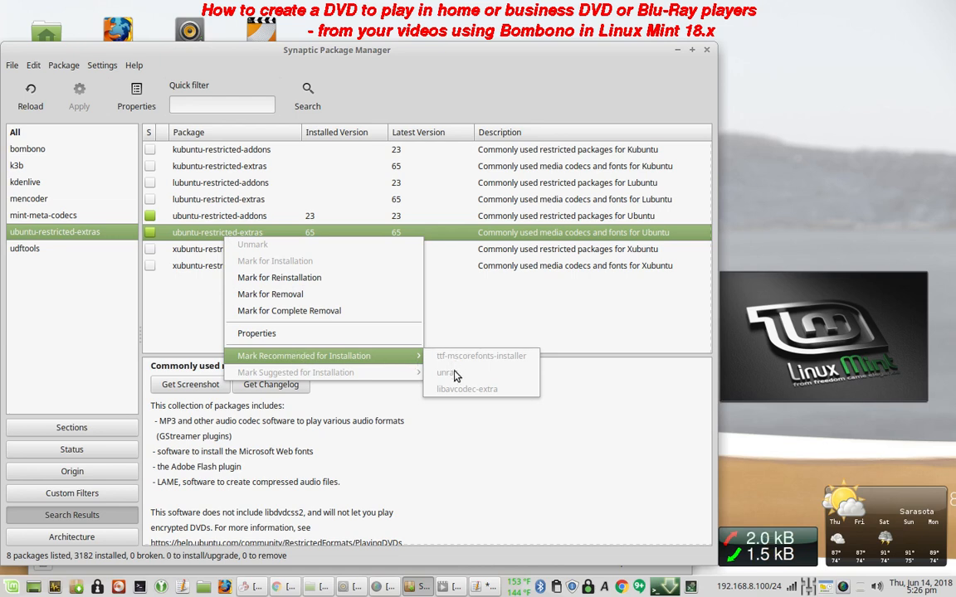
left_click(207, 238)
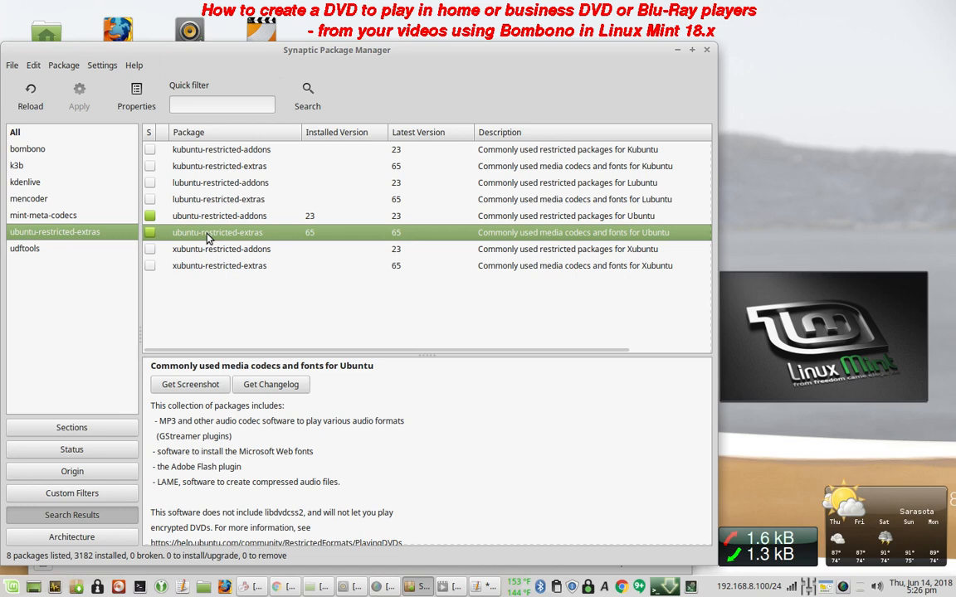
Check the udftools package's status and description, compare with the text notes, and view its recommended and suggested packages.
left_click(40, 251)
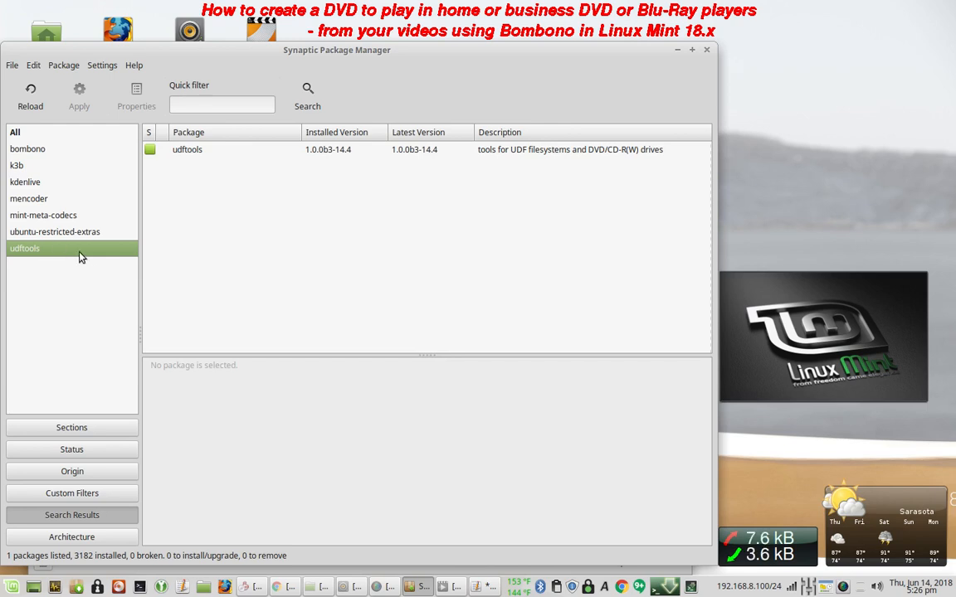
left_click(192, 152)
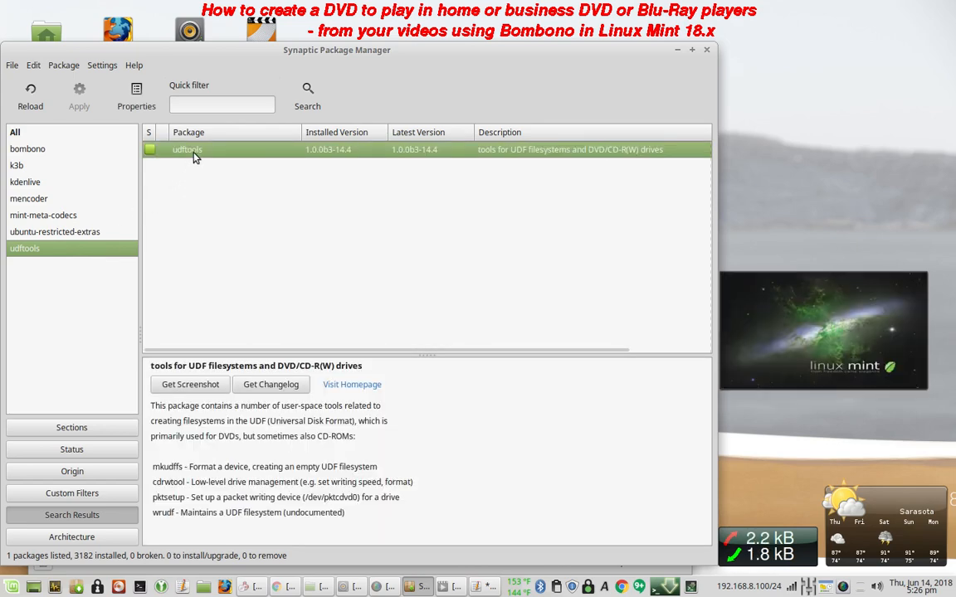
left_click(483, 587)
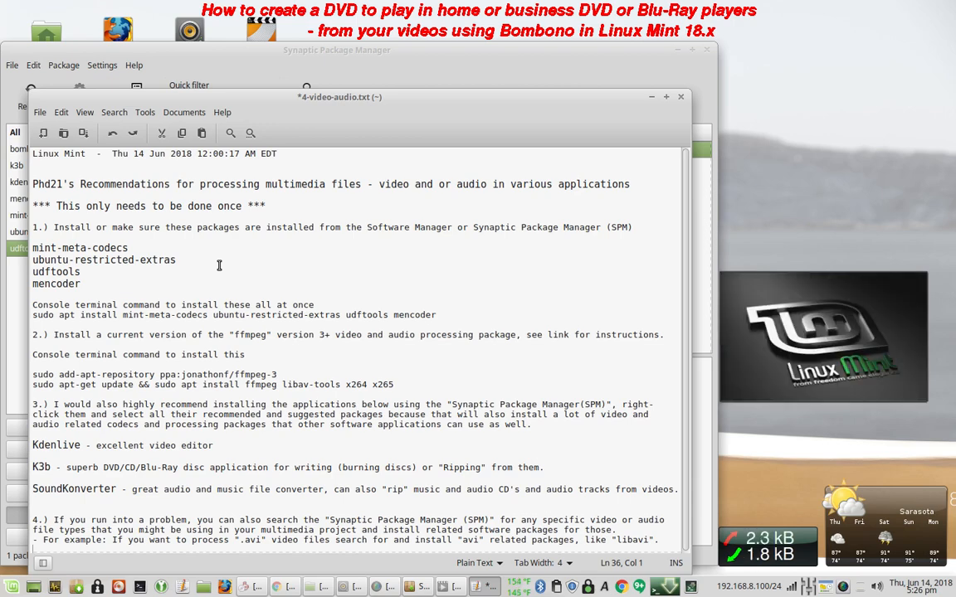
left_click(233, 65)
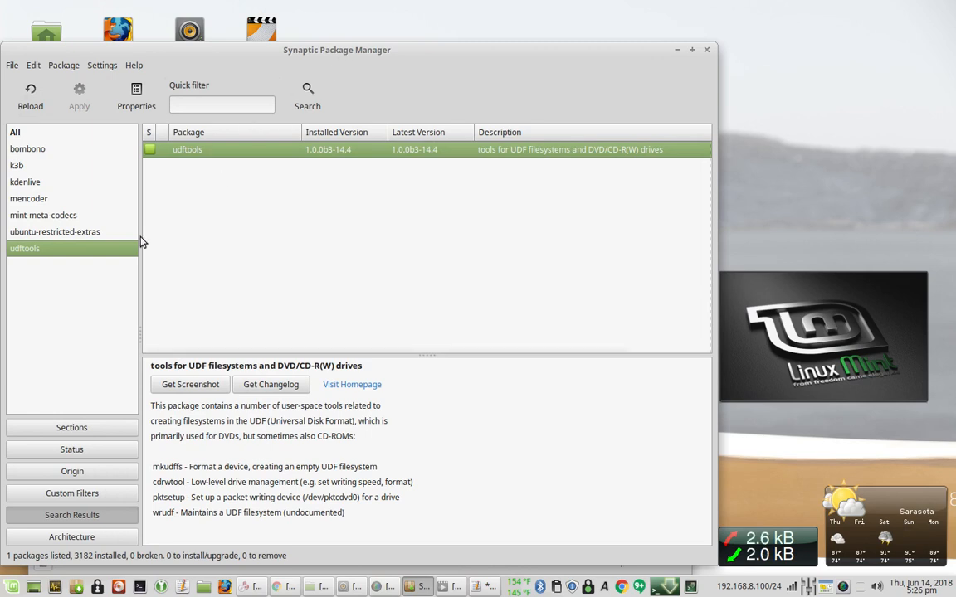
right_click(191, 151)
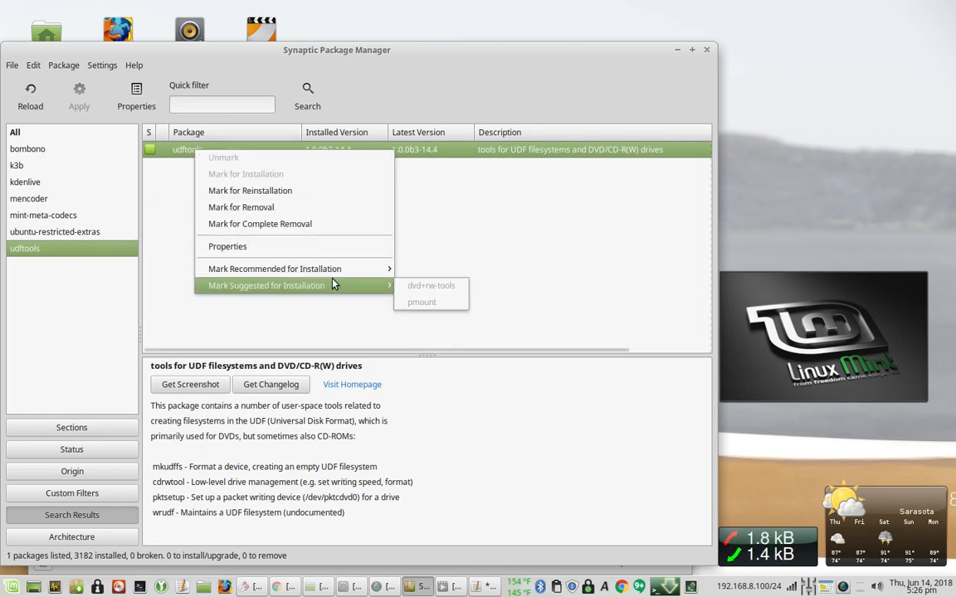
mouse_move(346, 271)
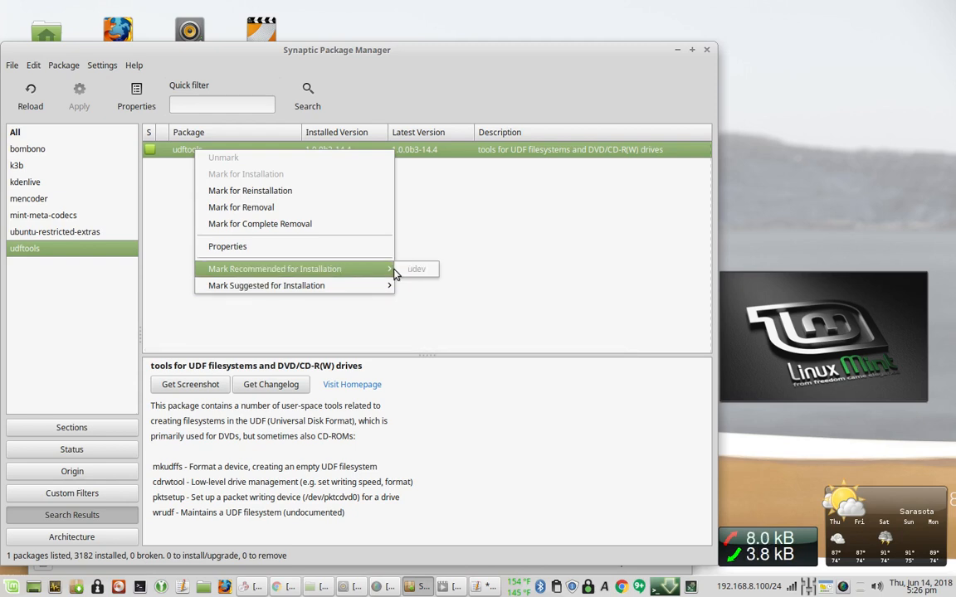
mouse_move(316, 295)
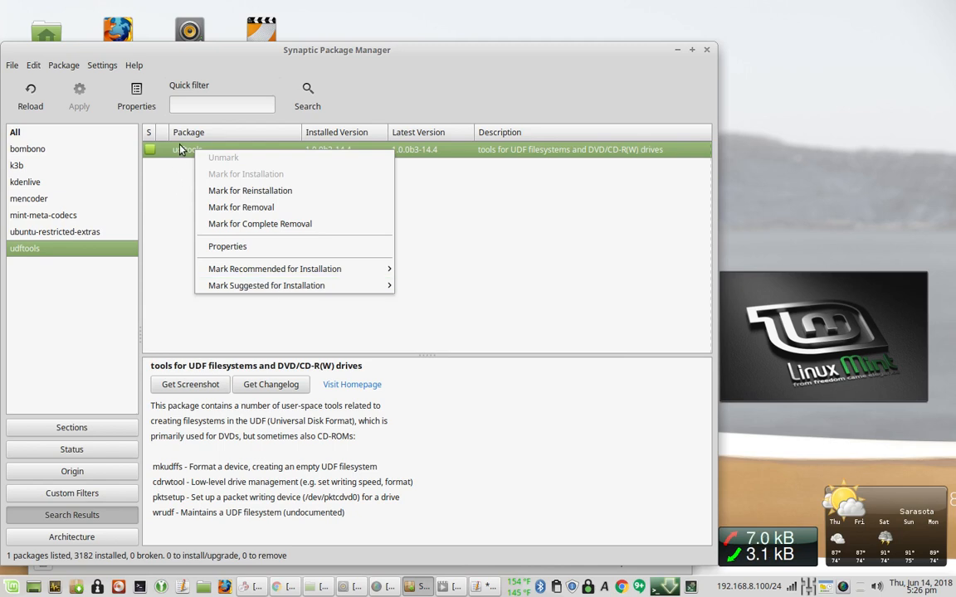
mouse_move(292, 278)
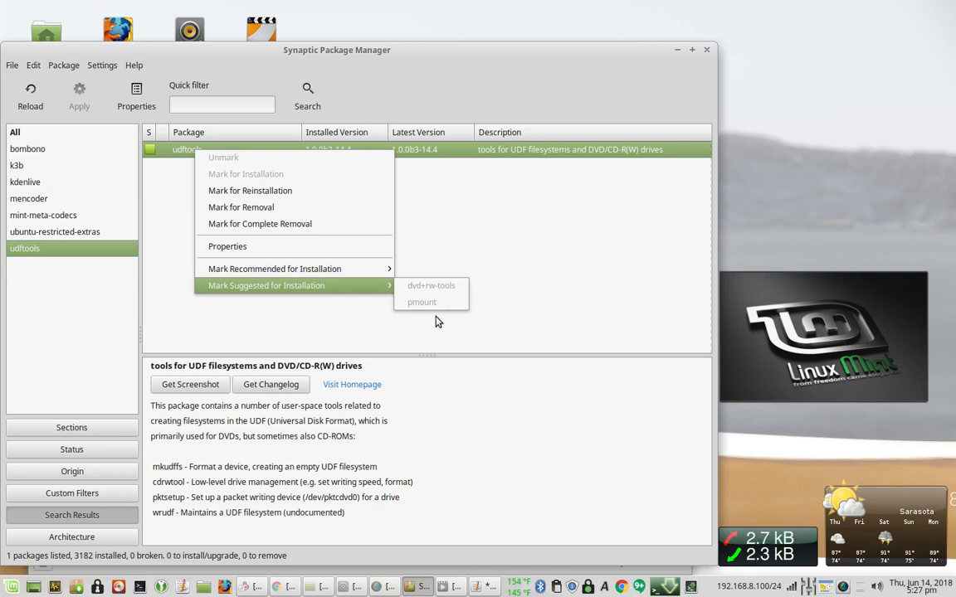
left_click(288, 88)
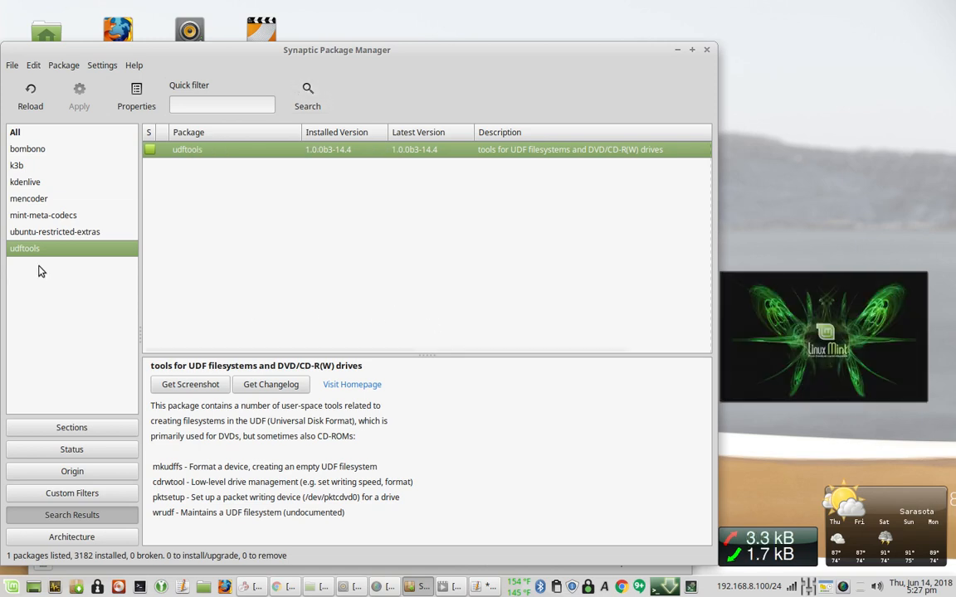
Check the mencoder package's installation status and description, and look at its recommended and suggested package options.
left_click(29, 200)
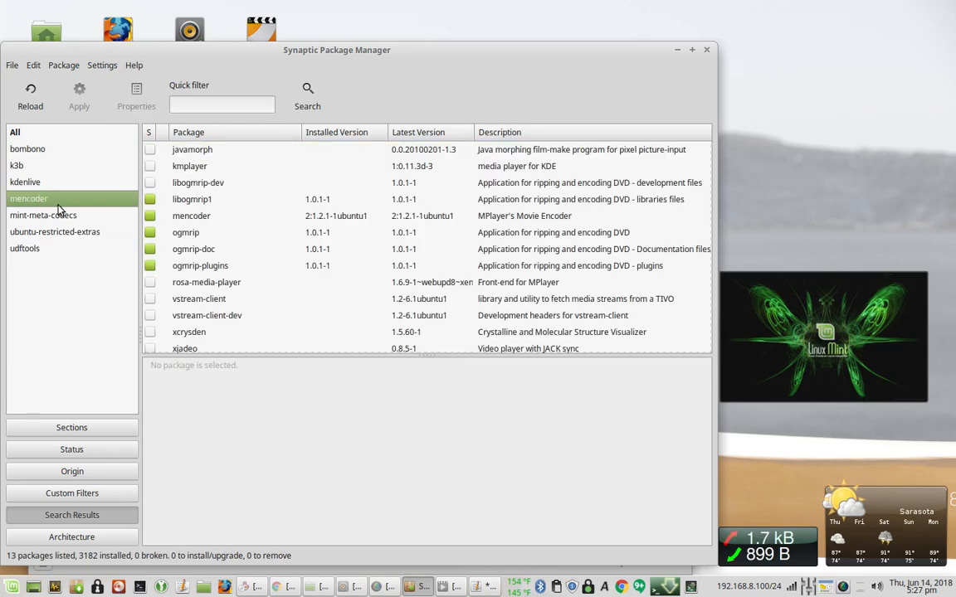
left_click(197, 219)
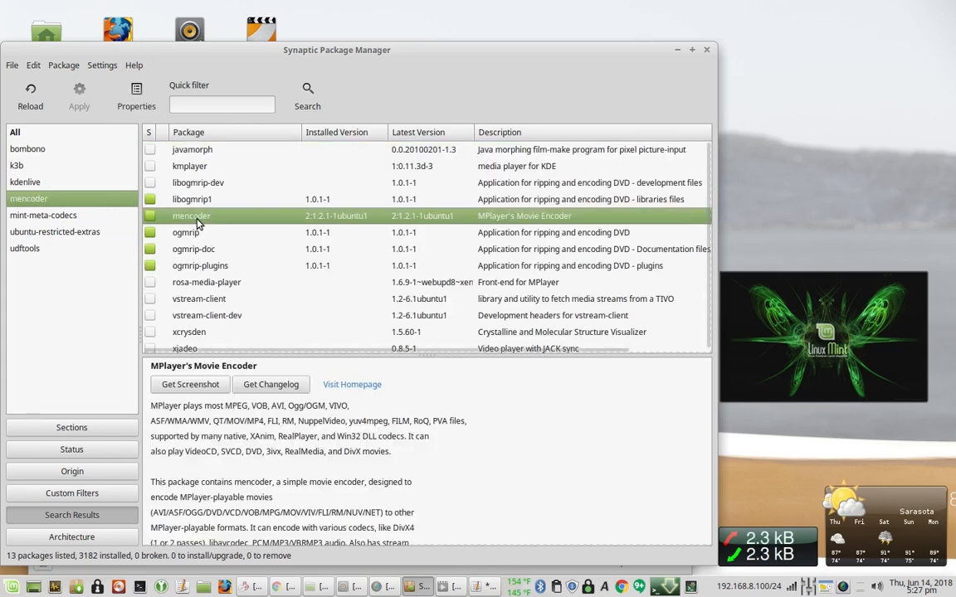
right_click(199, 219)
mouse_move(331, 362)
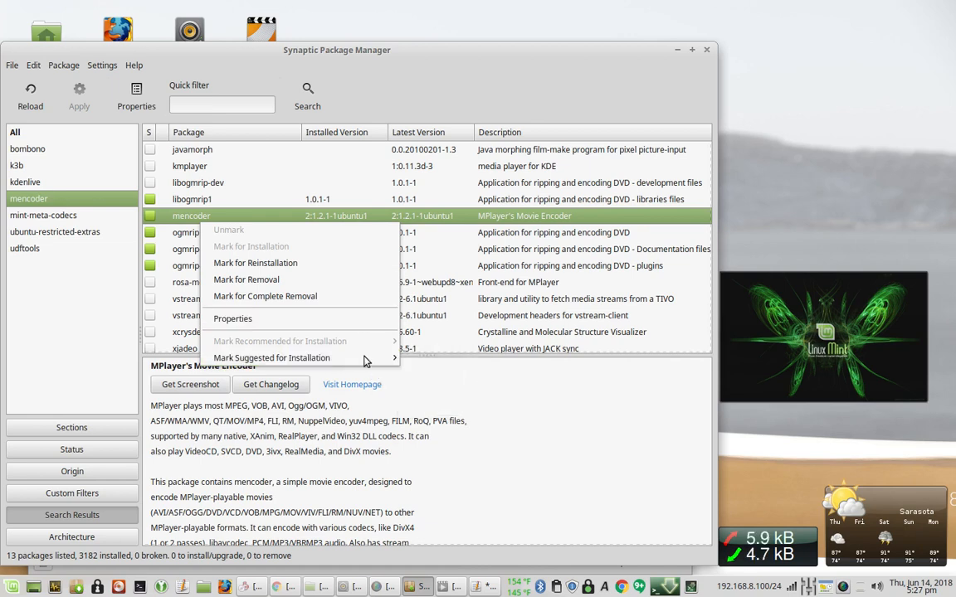
left_click(517, 420)
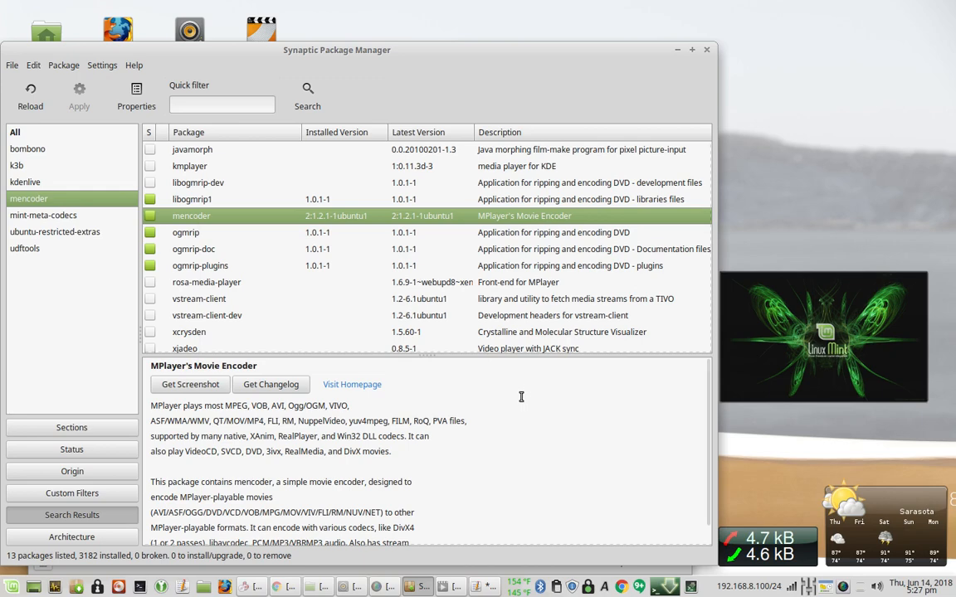
Return to the 4-video-audio.txt notes and review the ffmpeg installation commands and the recommended applications to install through Synaptic.
left_click(678, 51)
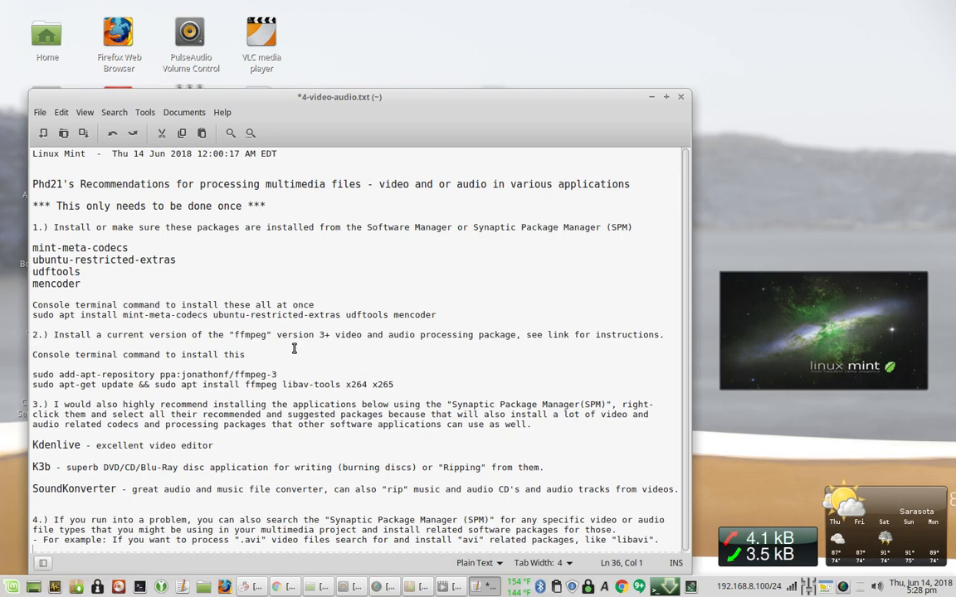
scroll(295, 348, "down", 1)
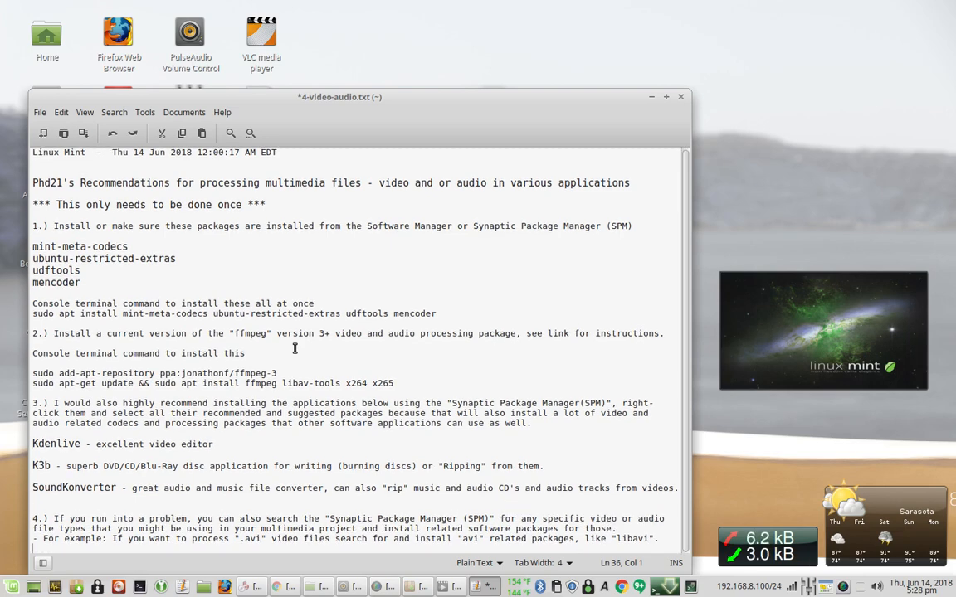
left_click(164, 412)
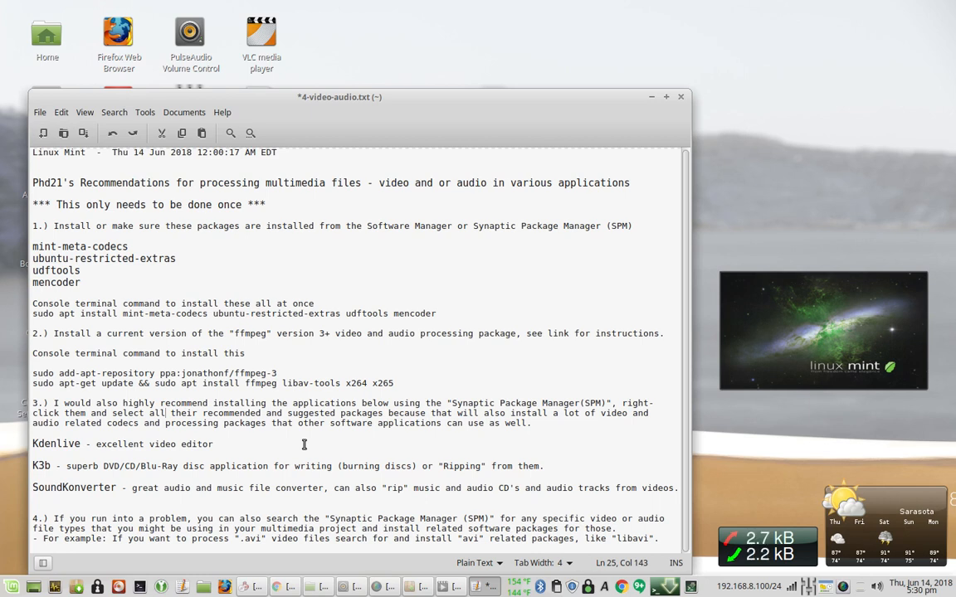
Switch to Synaptic Package Manager, check the kdenlive package's installation status, and view its recommended and suggested packages.
left_click(419, 587)
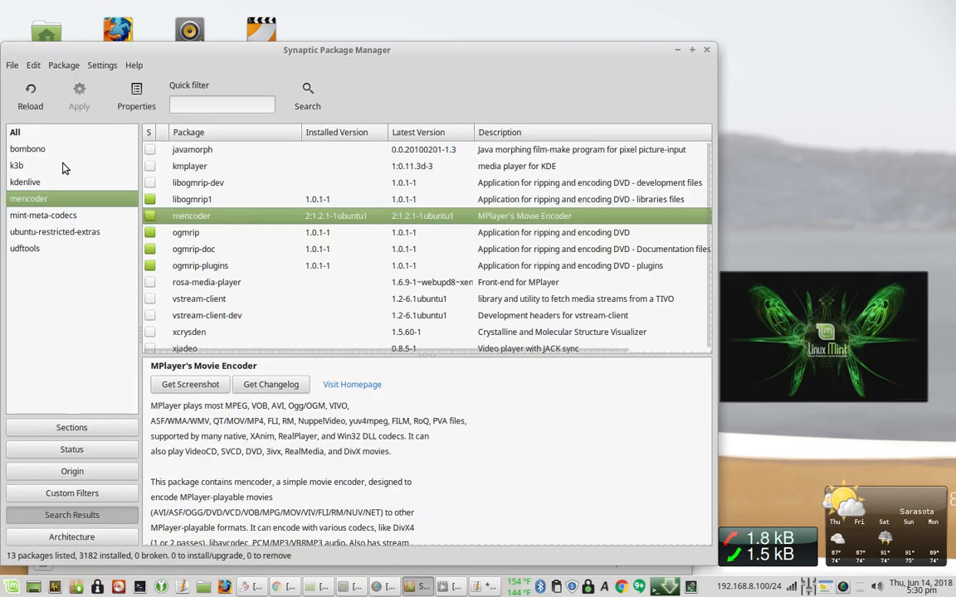
left_click(48, 180)
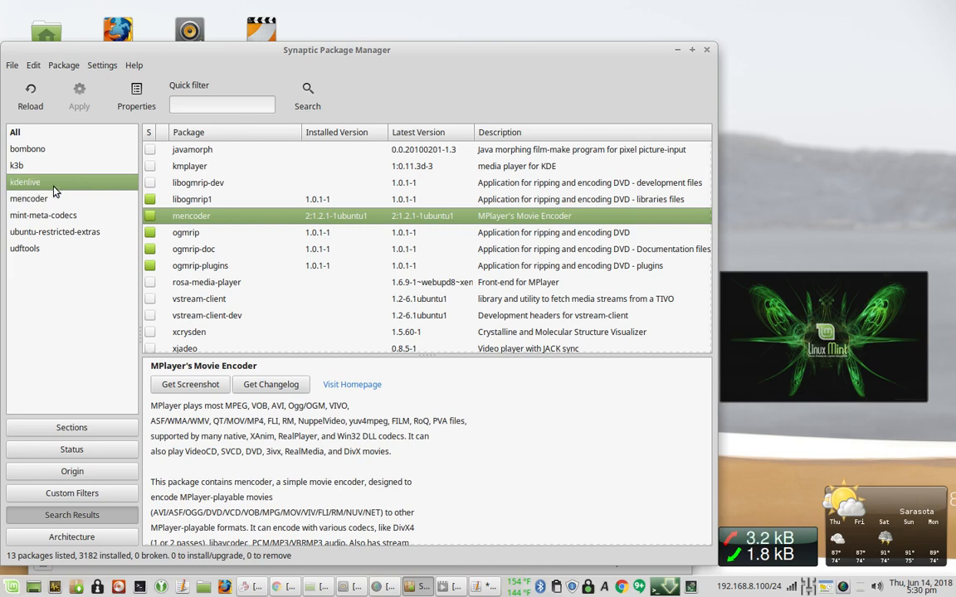
left_click(181, 152)
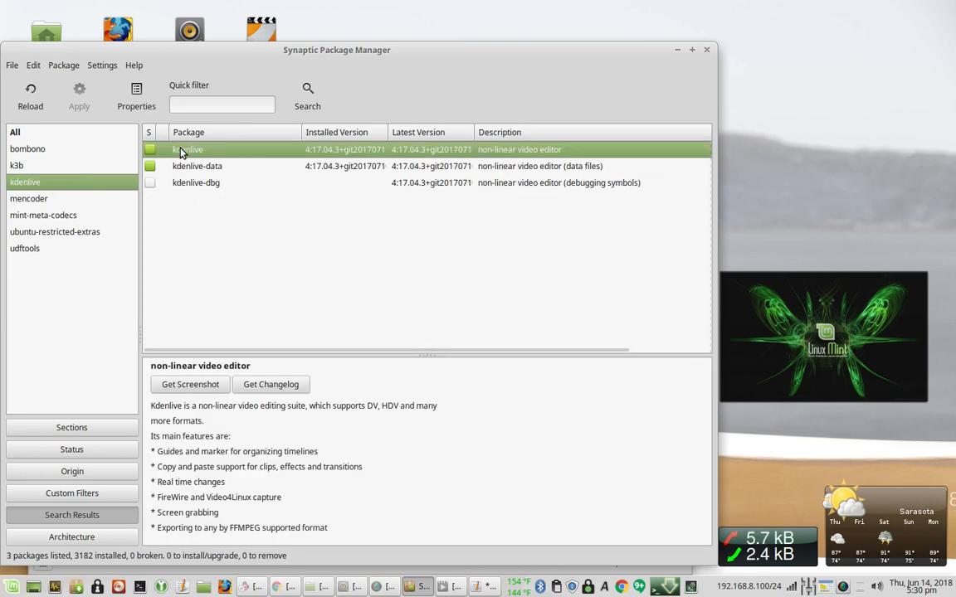
right_click(181, 152)
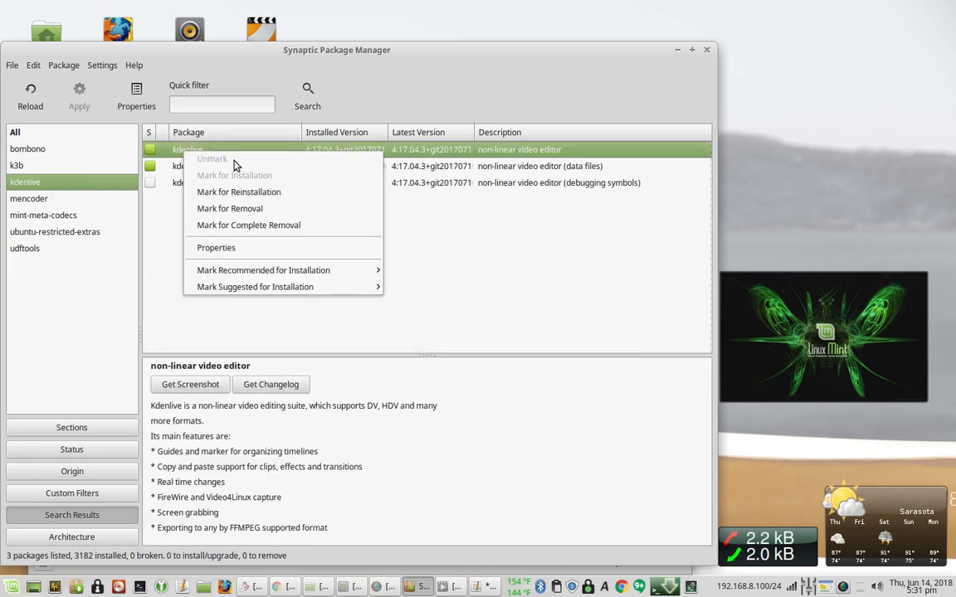
mouse_move(330, 273)
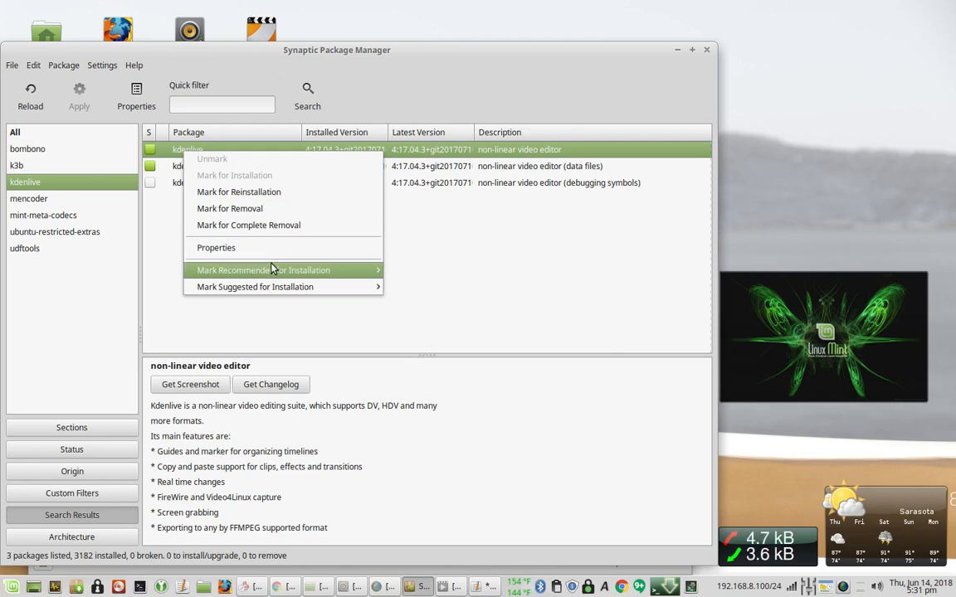
mouse_move(277, 286)
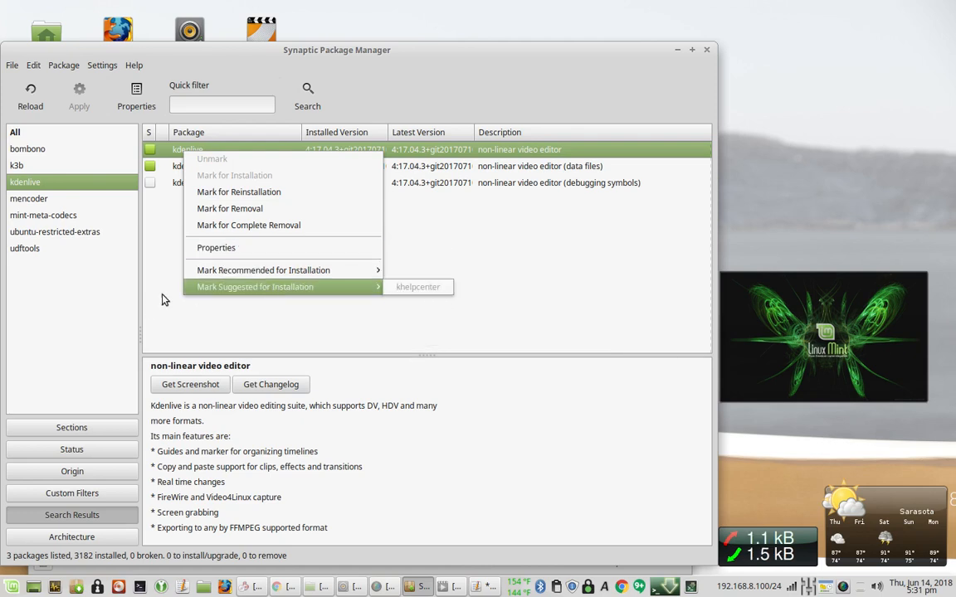
left_click(292, 83)
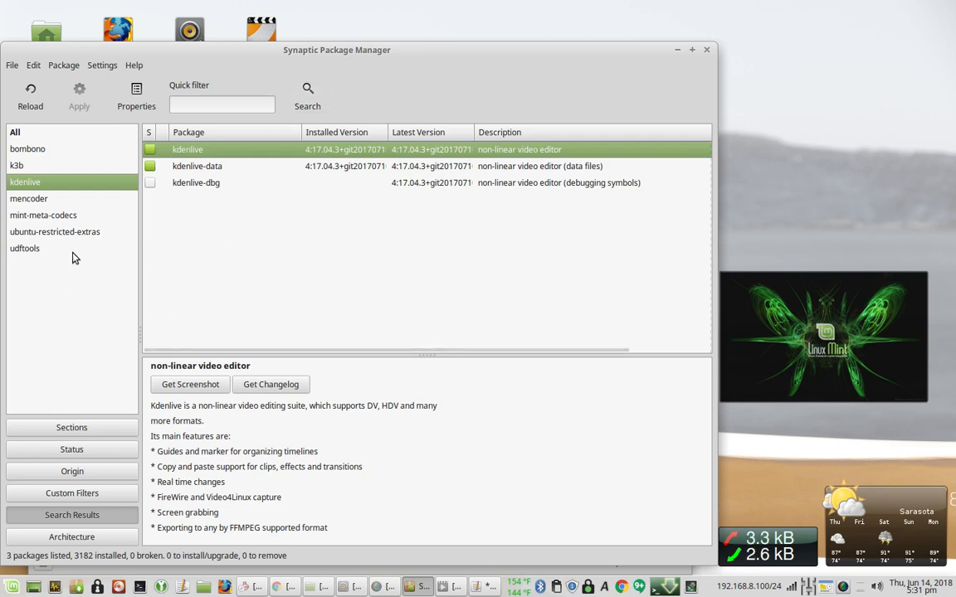
Check the k3b package's installation status and description in the saved search results, and view its recommended and suggested packages.
left_click(47, 170)
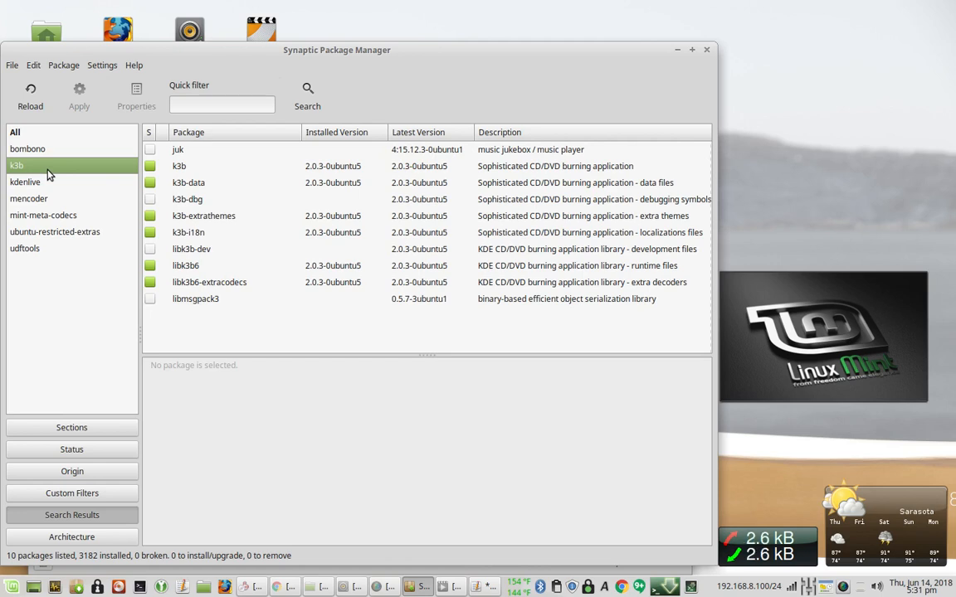
left_click(183, 170)
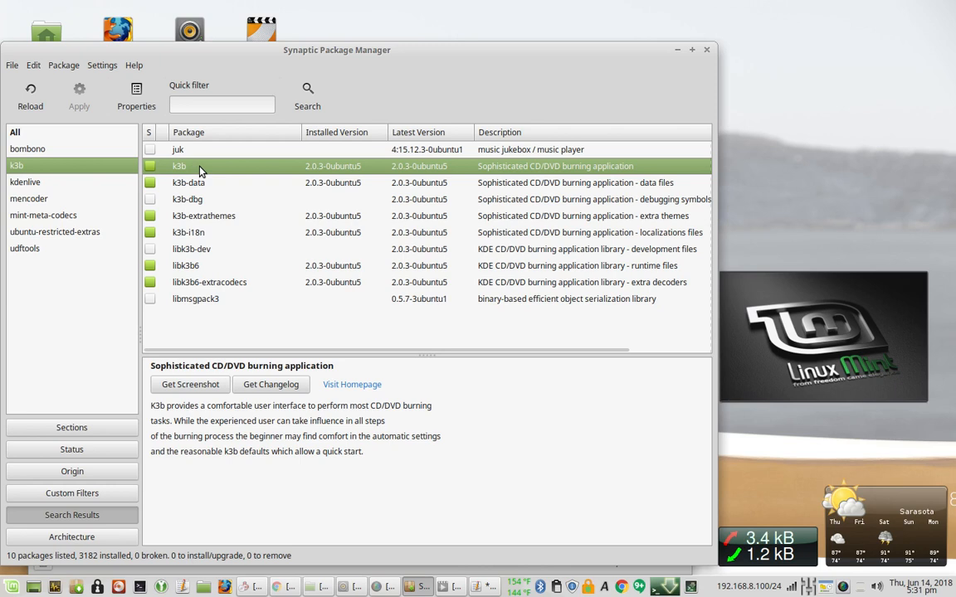
right_click(200, 169)
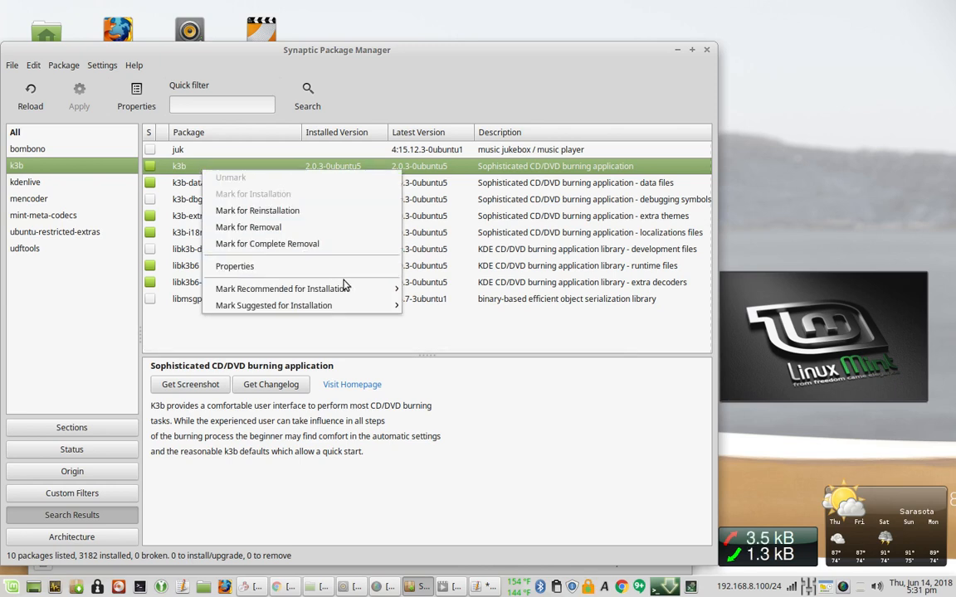
mouse_move(347, 288)
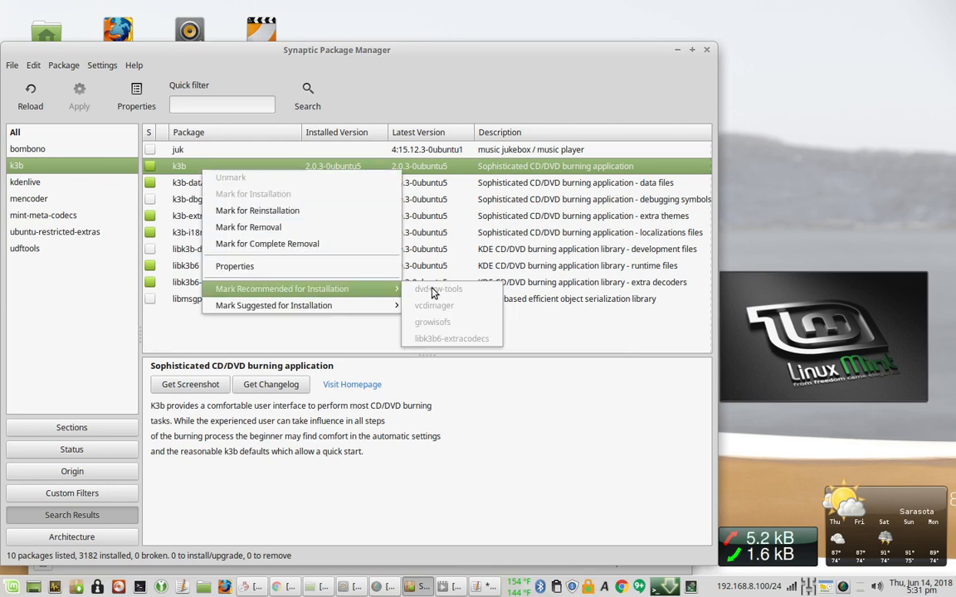
mouse_move(363, 306)
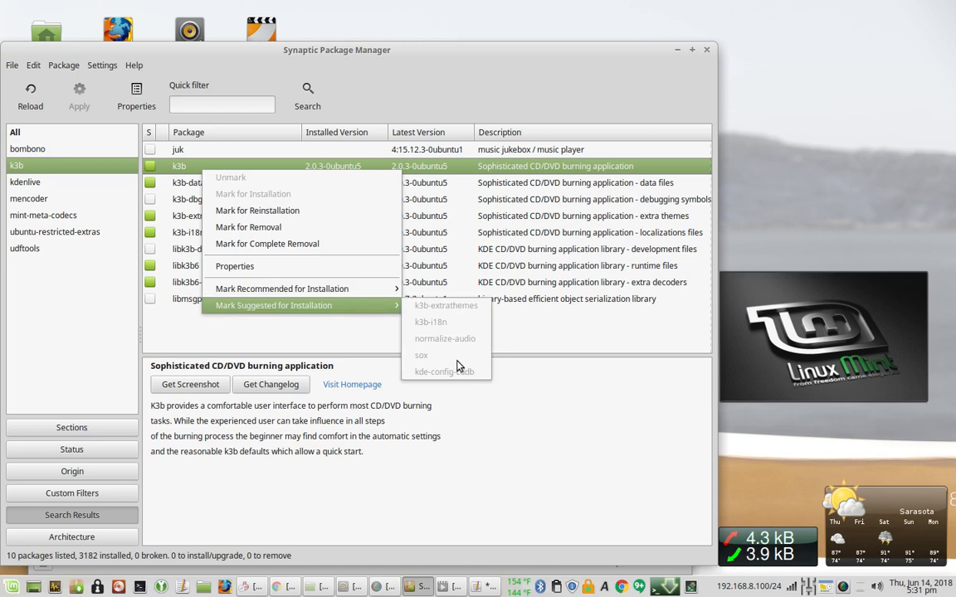
left_click(341, 89)
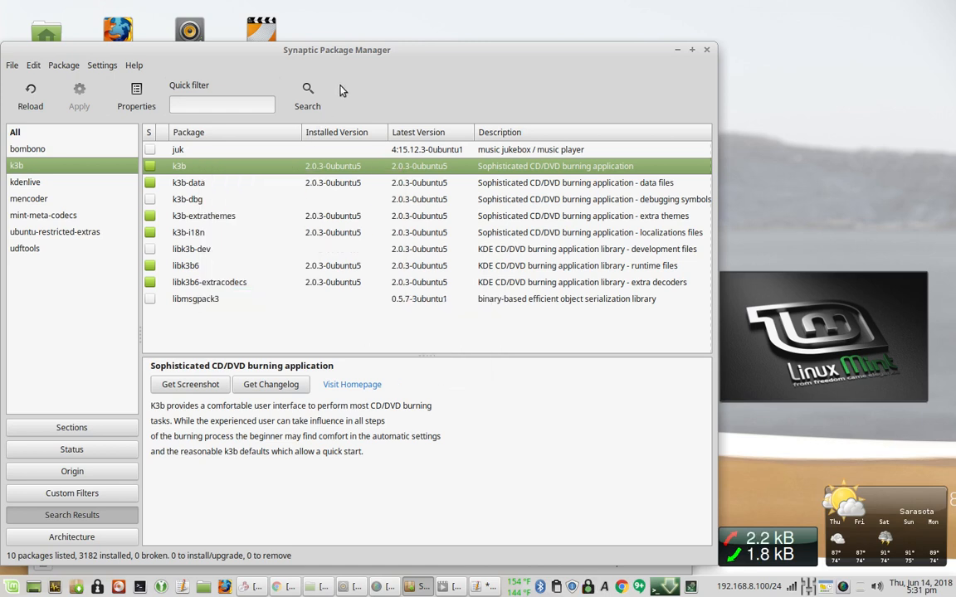
Search names and descriptions for soundkonverter, check the package's installation status, and view its recommended packages.
left_click(301, 100)
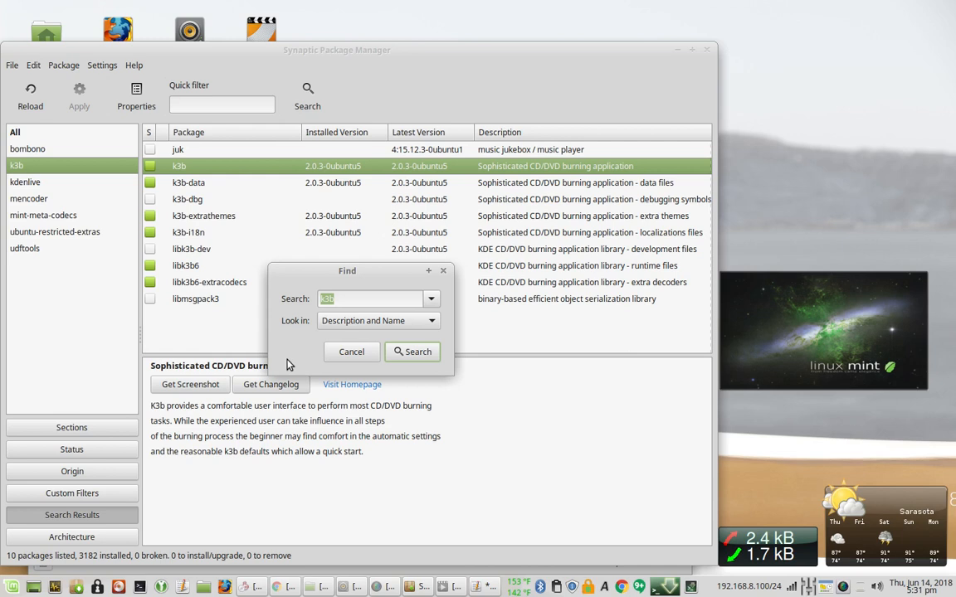
type("soundkonverter")
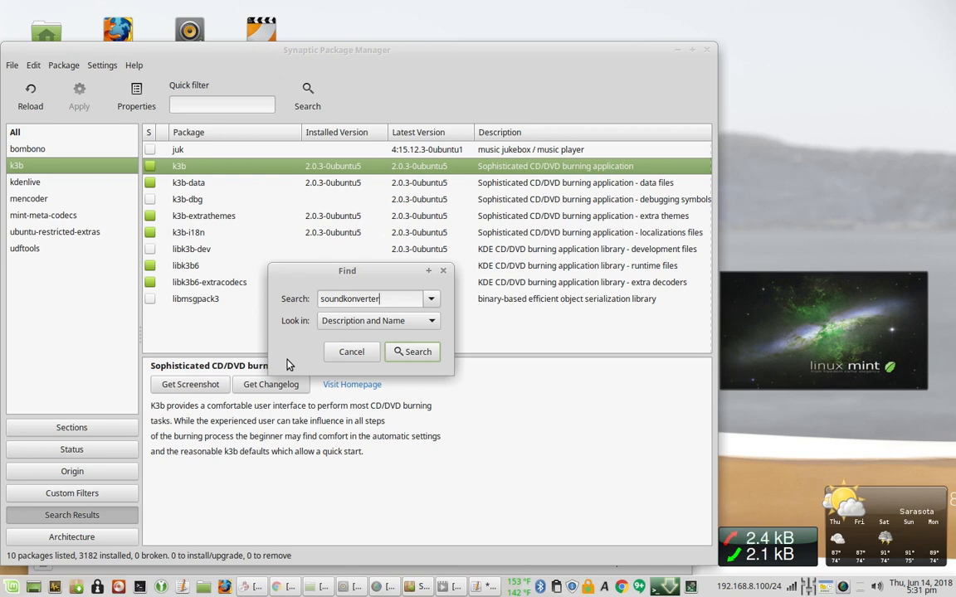
left_click(412, 352)
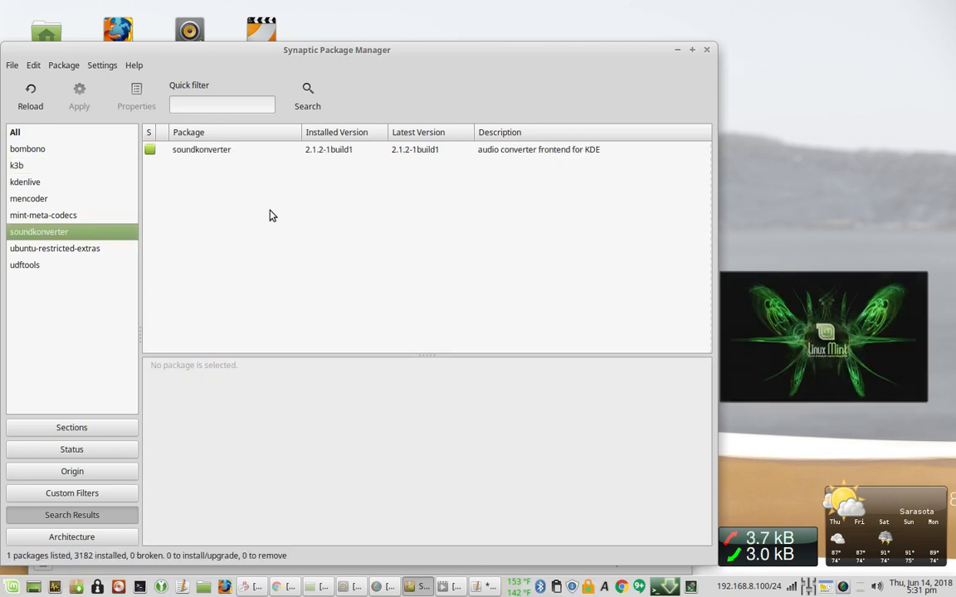
left_click(189, 154)
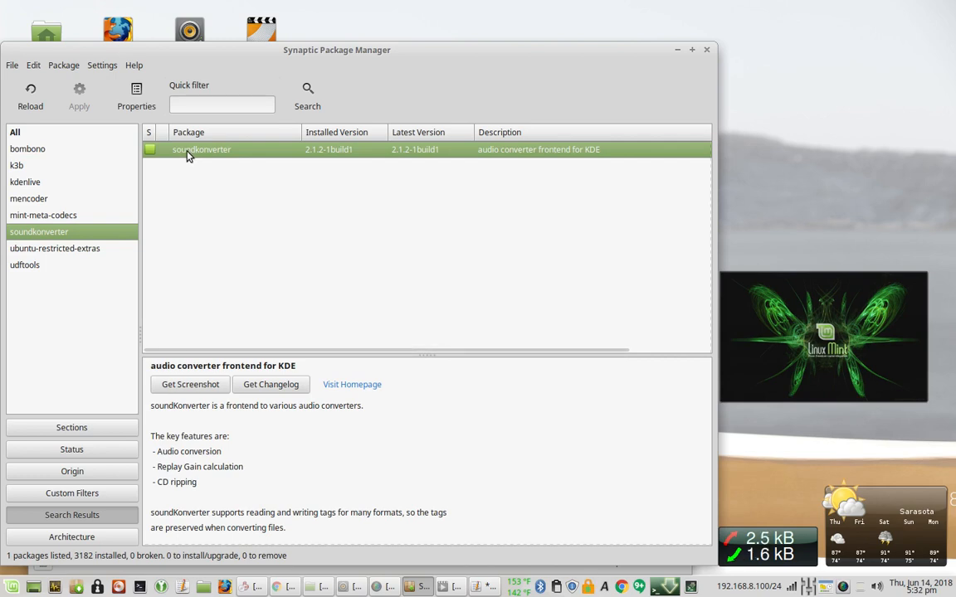
right_click(188, 156)
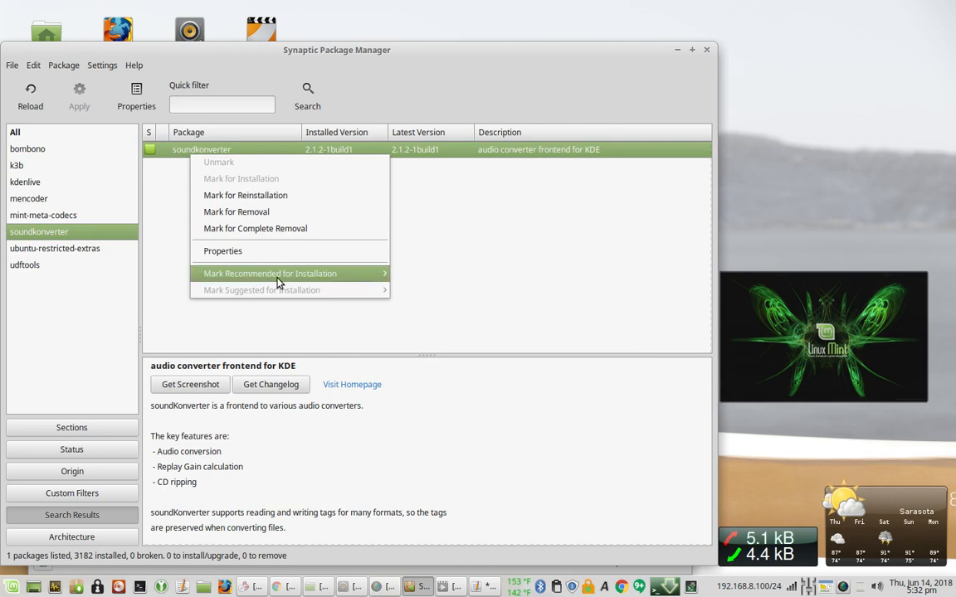
mouse_move(278, 283)
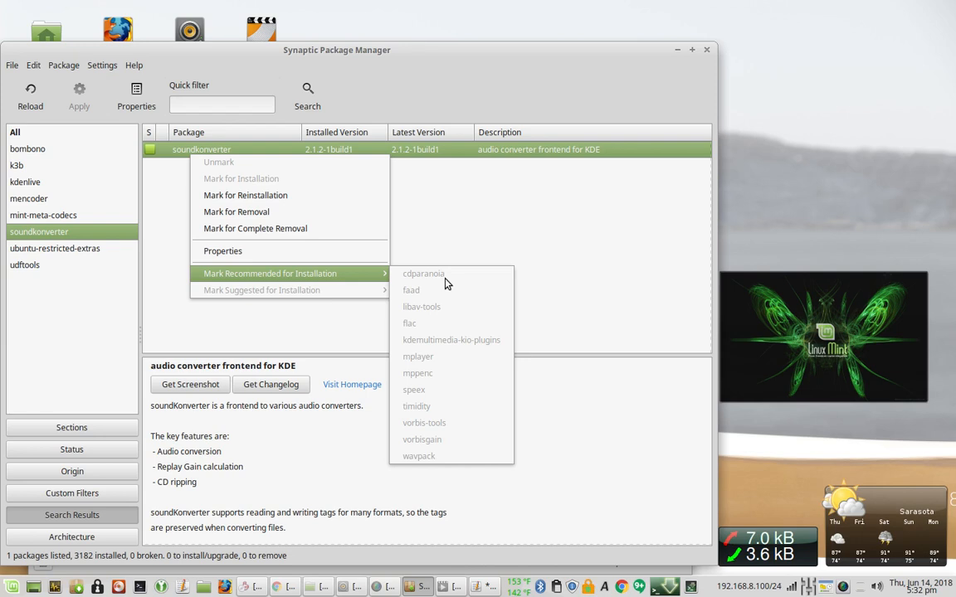
left_click(380, 85)
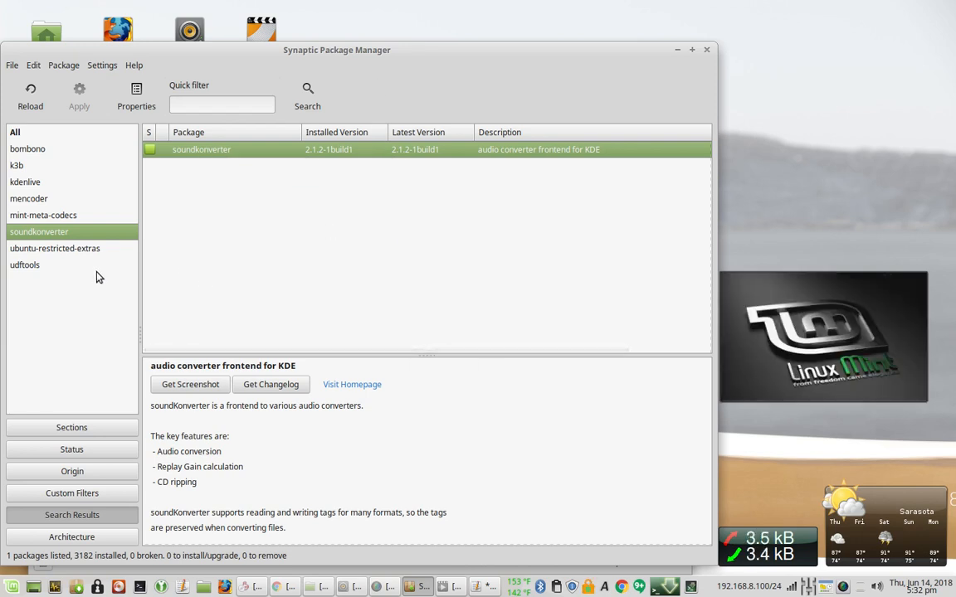
Check the bombono-dvd package's status, description and recommended packages in the saved search results, and close Synaptic Package Manager.
left_click(33, 150)
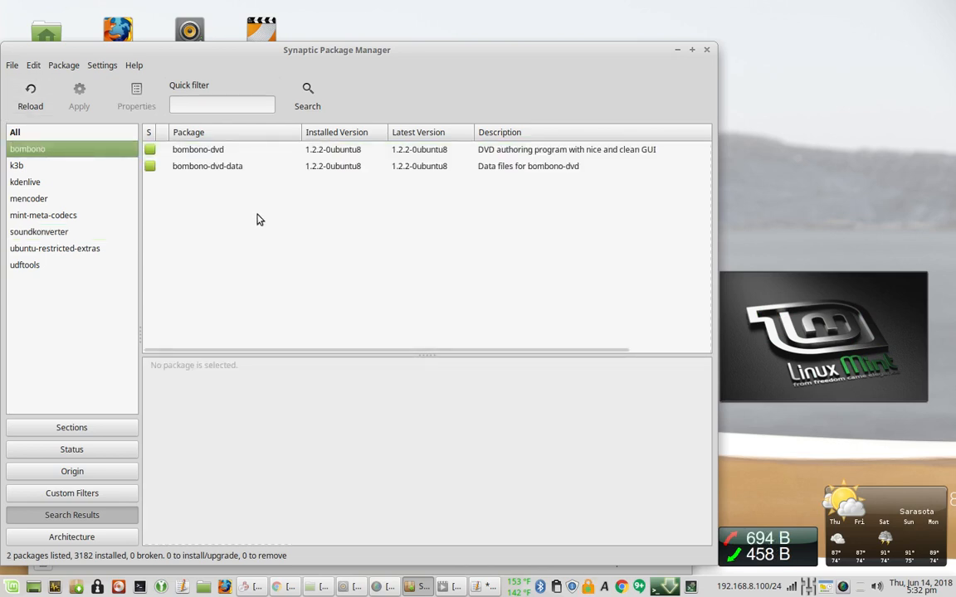
left_click(219, 152)
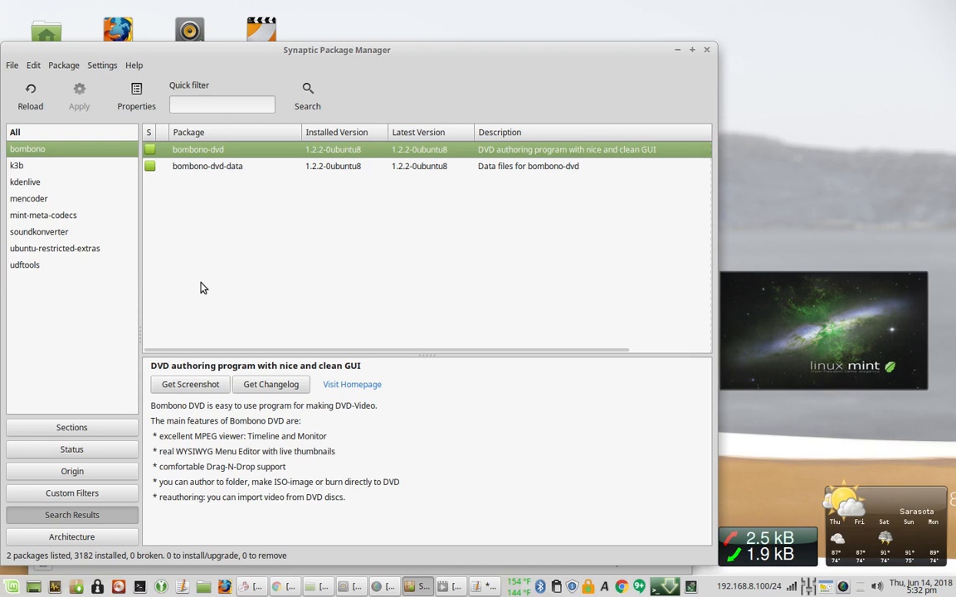
right_click(217, 153)
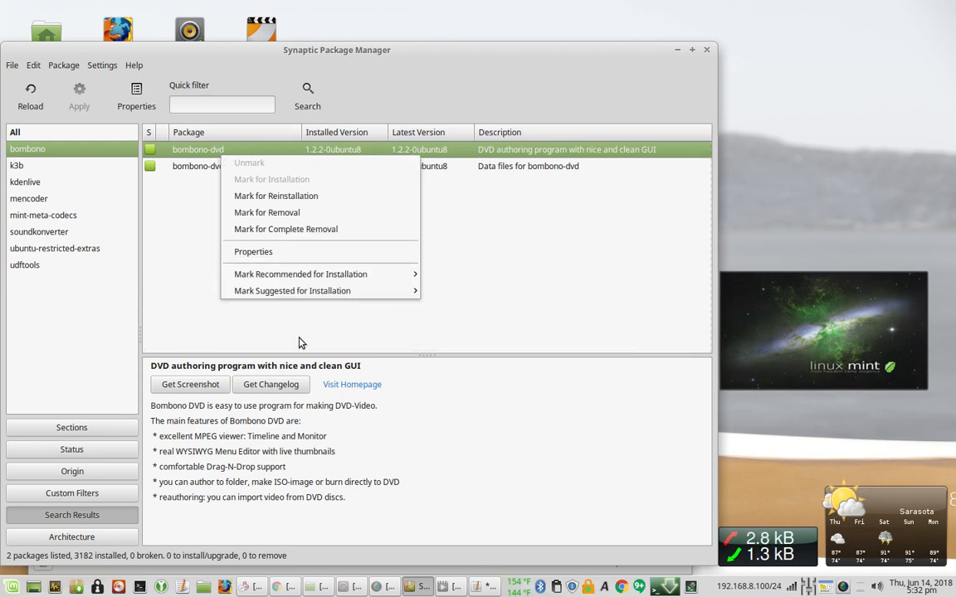
mouse_move(363, 273)
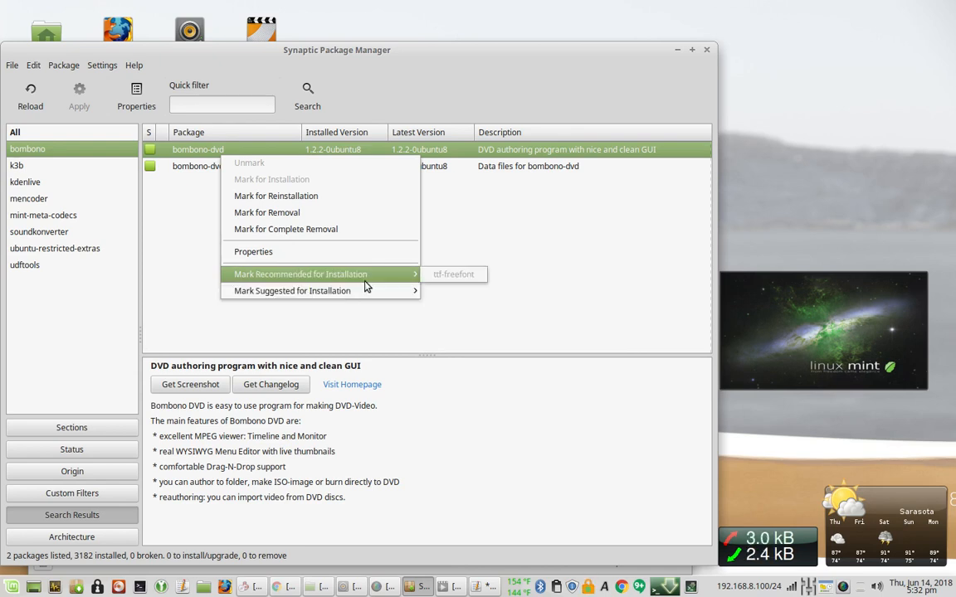
left_click(347, 94)
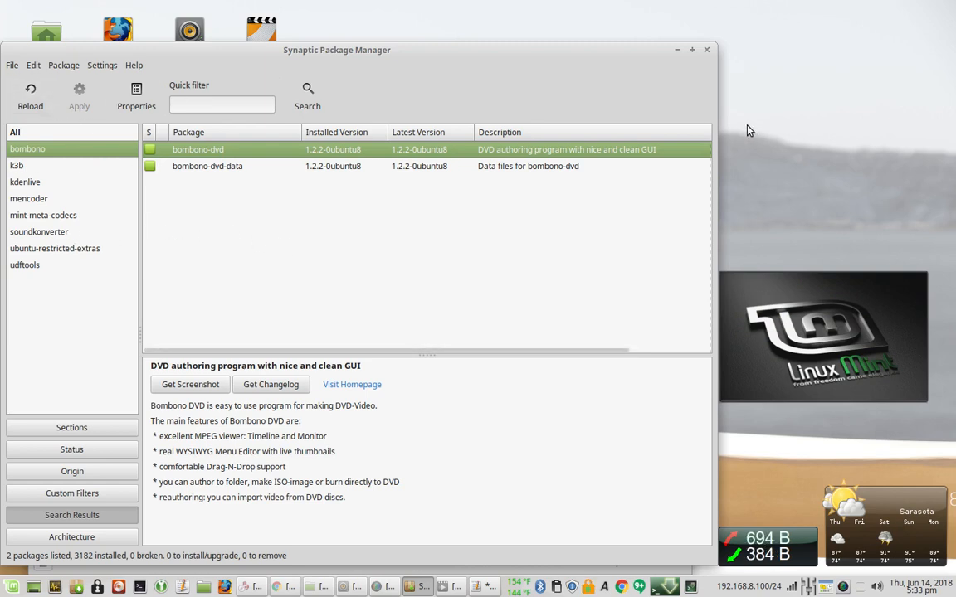
left_click(707, 52)
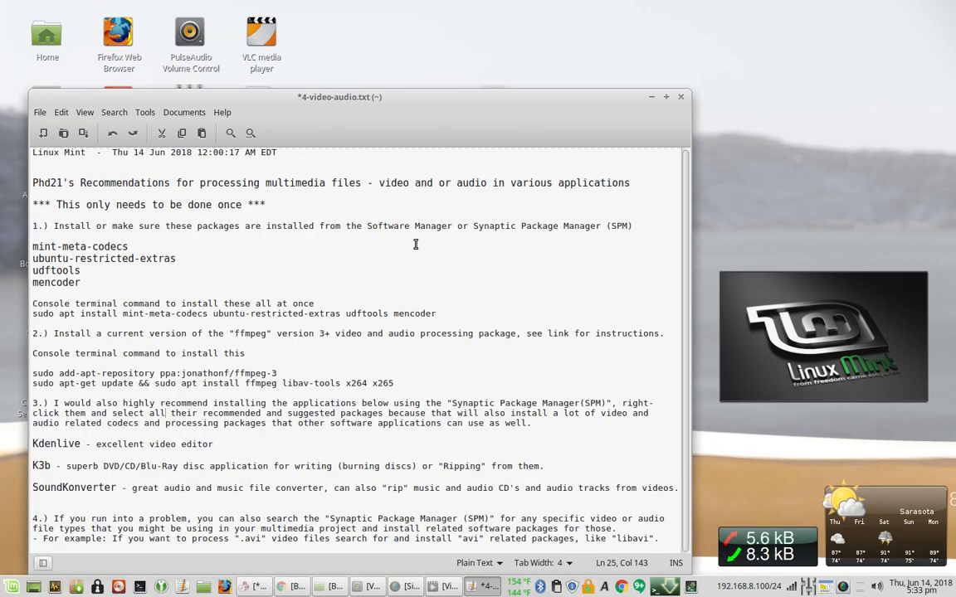
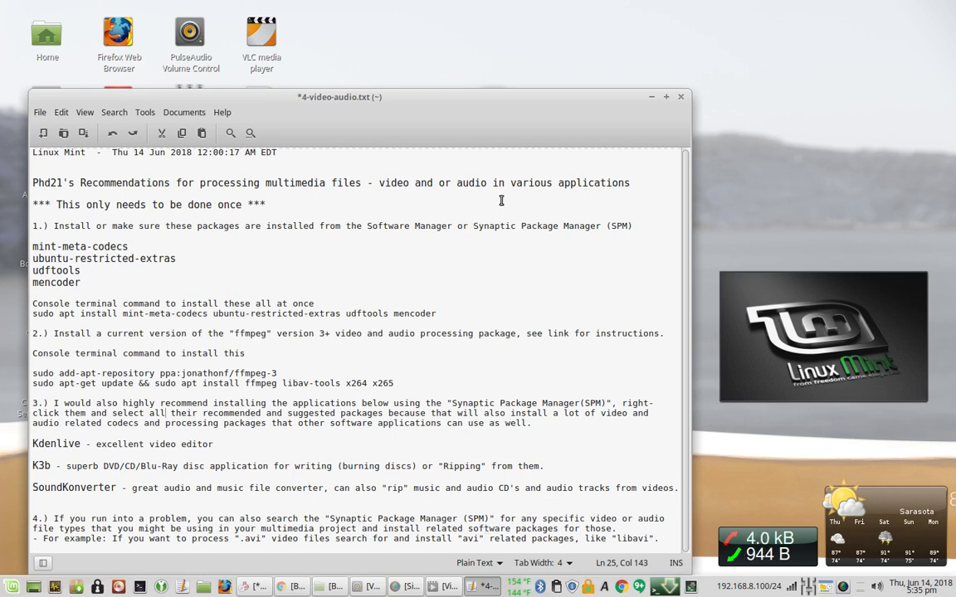
Minimize the text notes, switch to the Videos player, and examine the animated menu of the Bombono DVD Test disc.
left_click(650, 98)
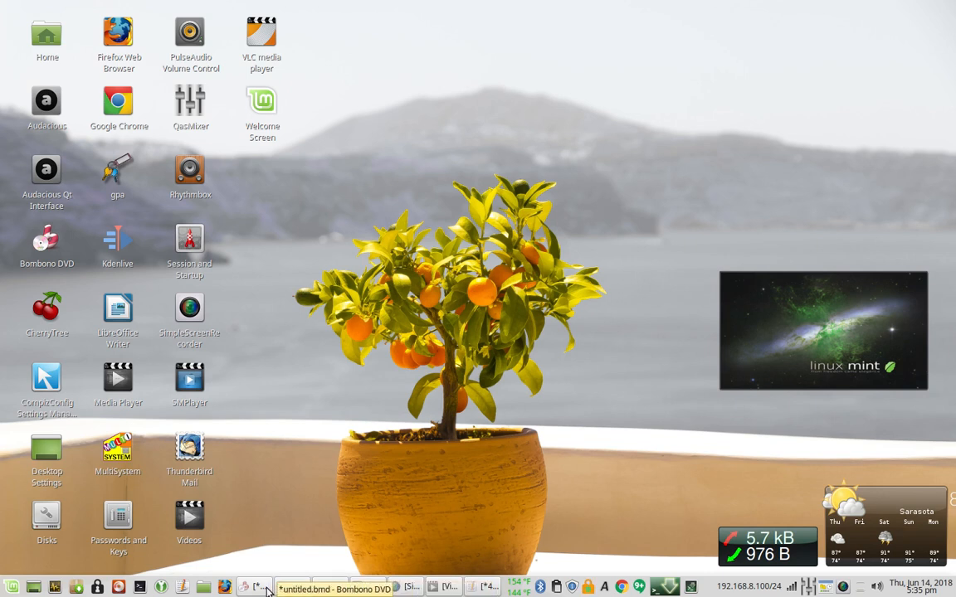
left_click(439, 589)
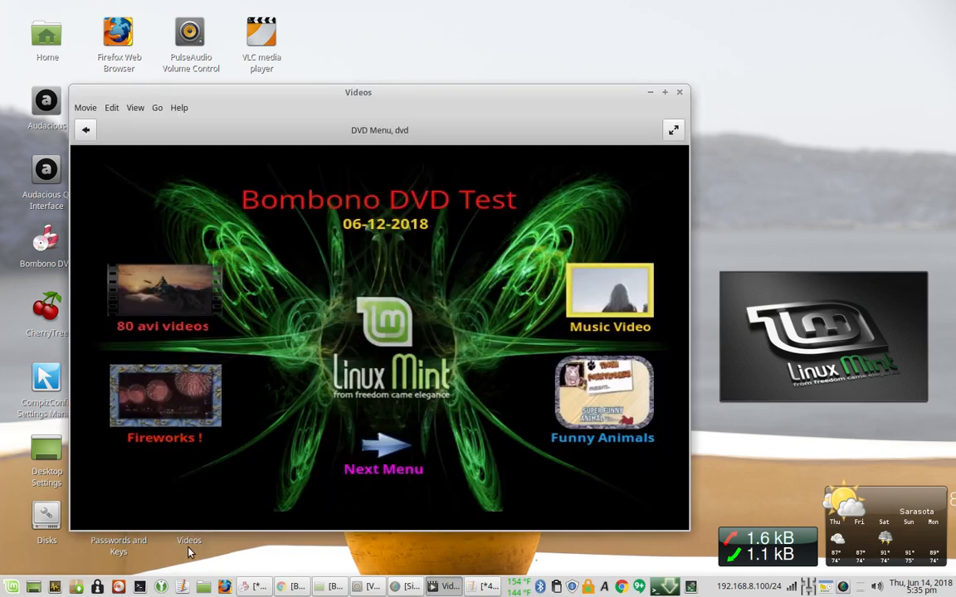
mouse_move(149, 524)
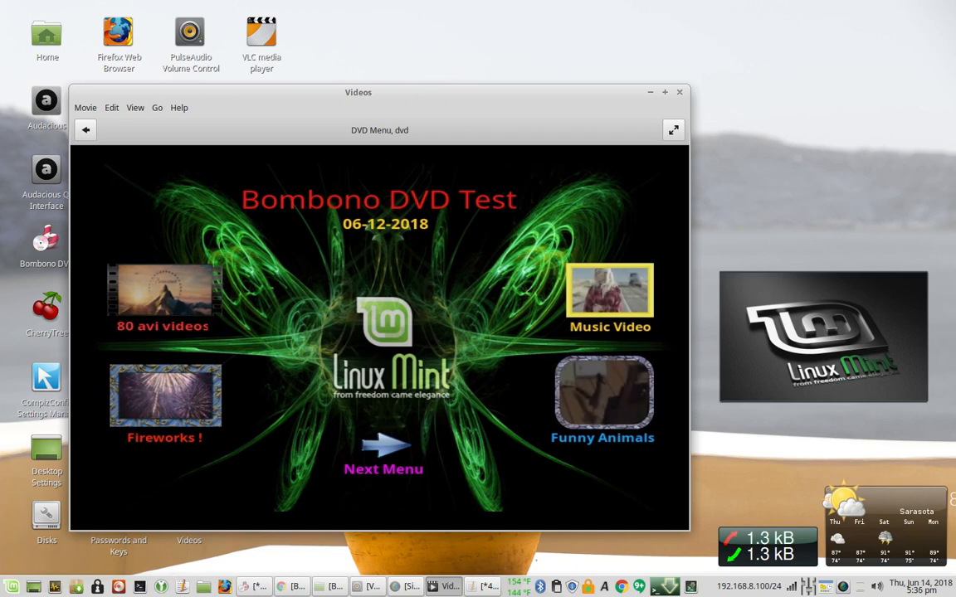
mouse_move(276, 456)
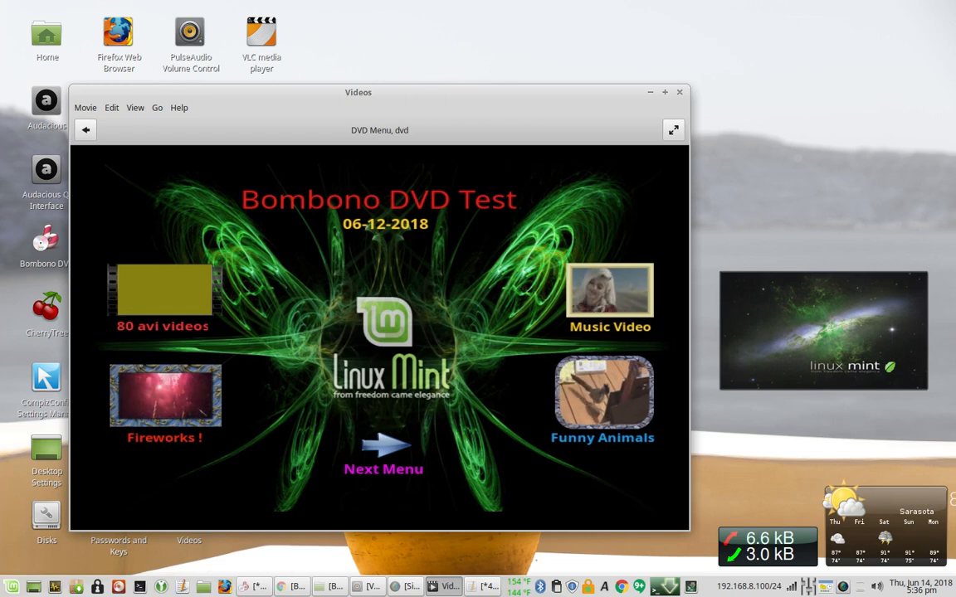
mouse_move(289, 334)
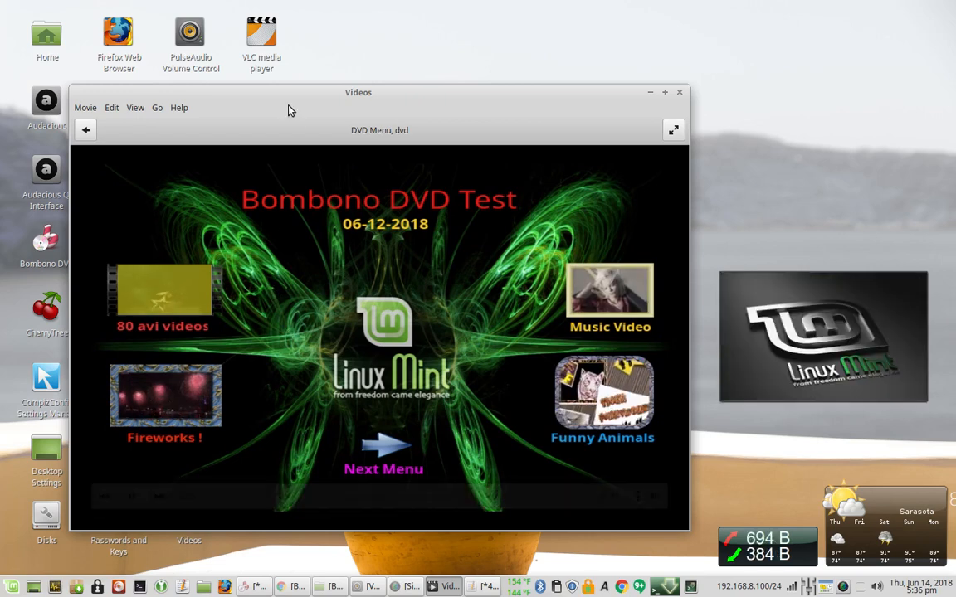
mouse_move(292, 160)
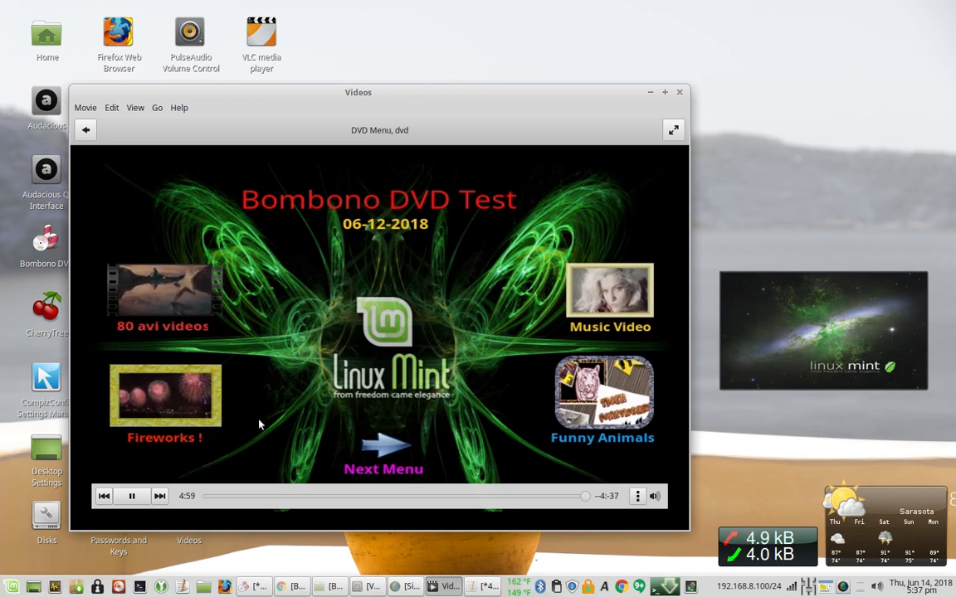
Play the Fireworks ! video from the DVD menu, and return to the disc's menu.
left_click(145, 408)
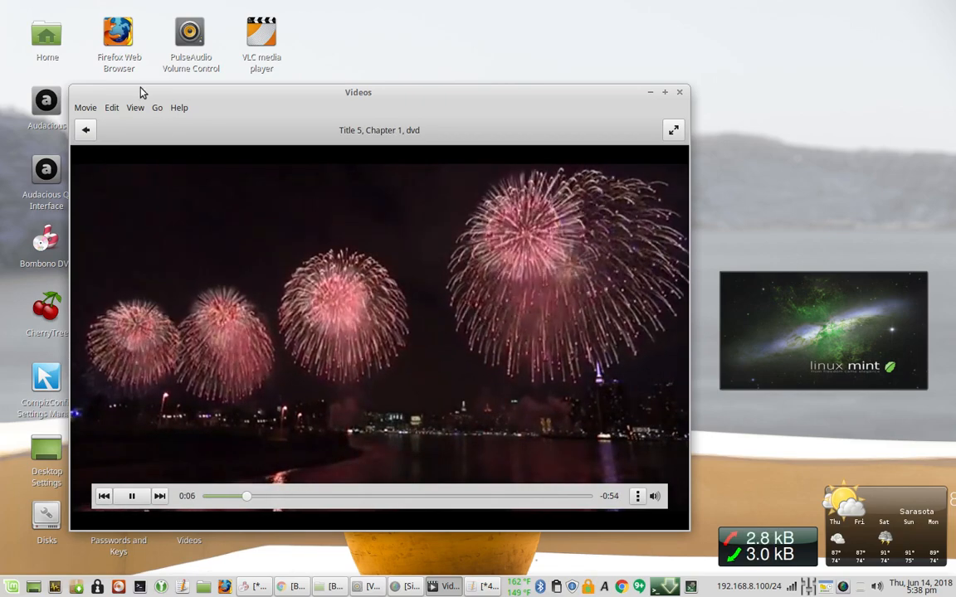
left_click(157, 108)
left_click(161, 125)
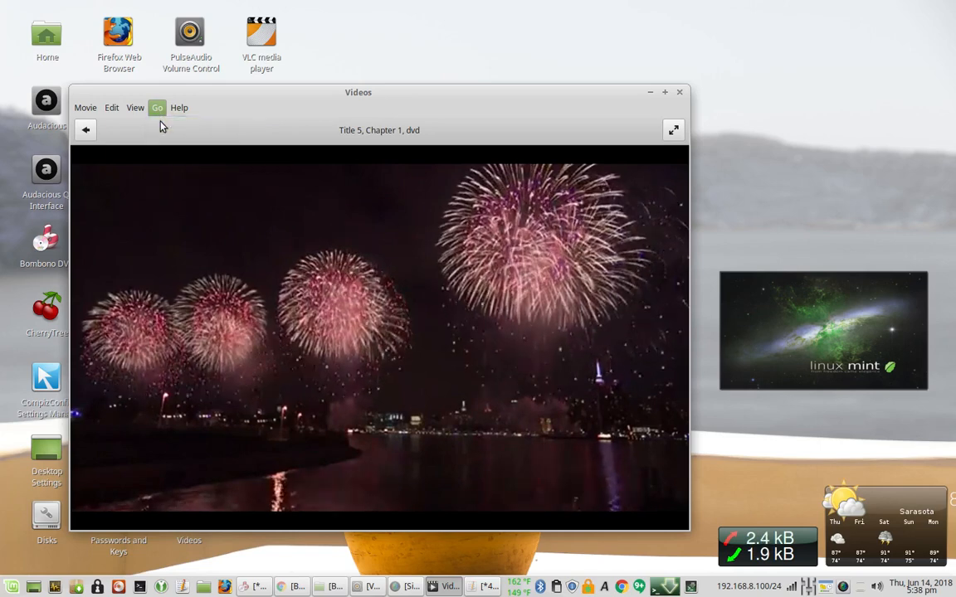
Play the Music Video title from the DVD menu, and return to the disc's menu.
left_click(581, 328)
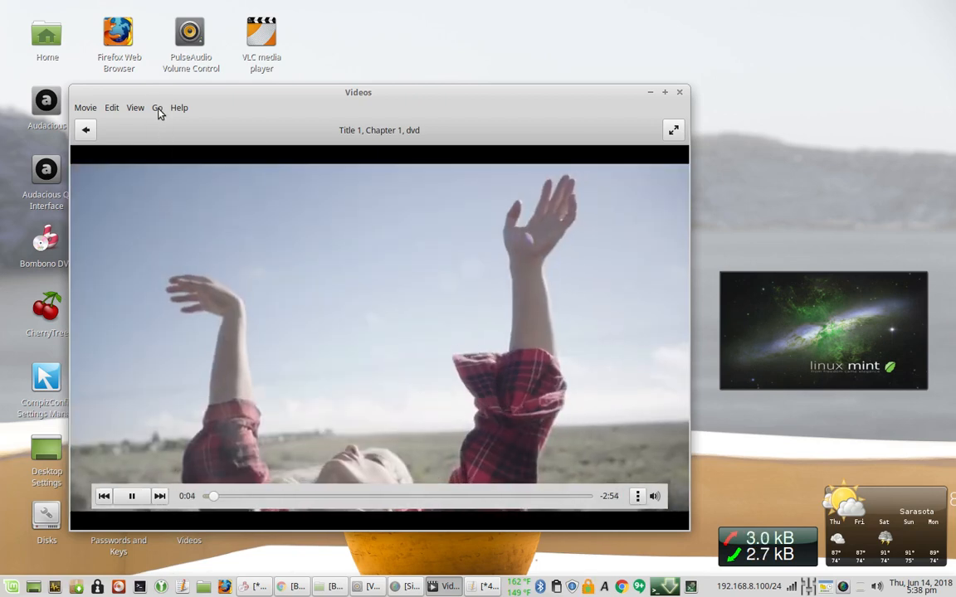
left_click(157, 108)
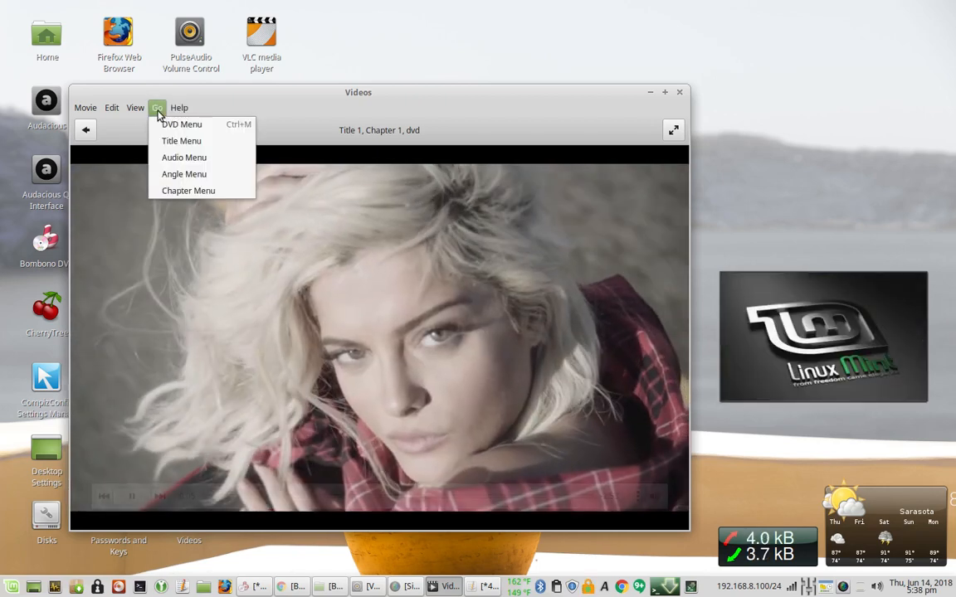
left_click(154, 123)
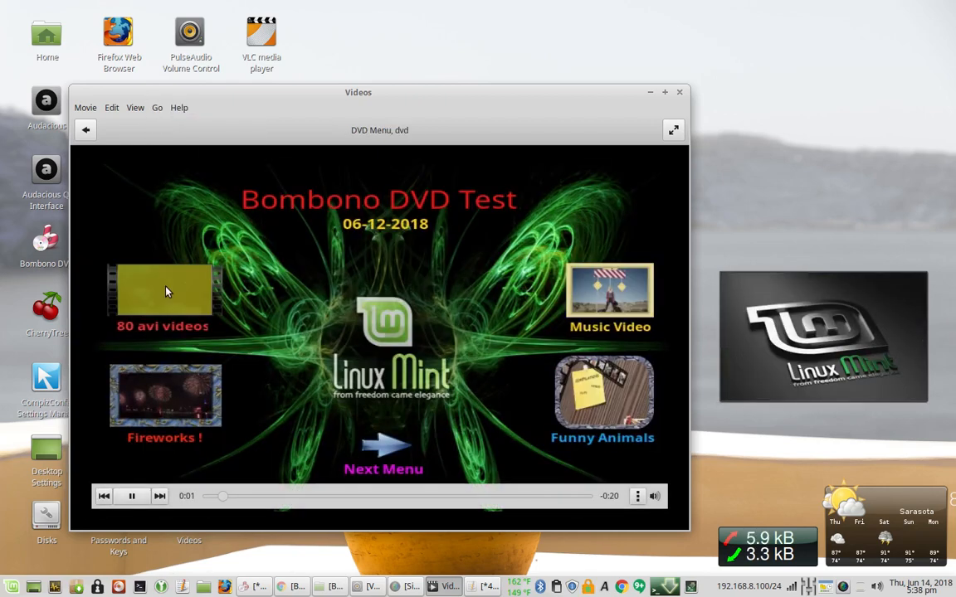
Play the Funny Animals video, skip ahead to about 0:55, and return to the disc's menu.
left_click(569, 395)
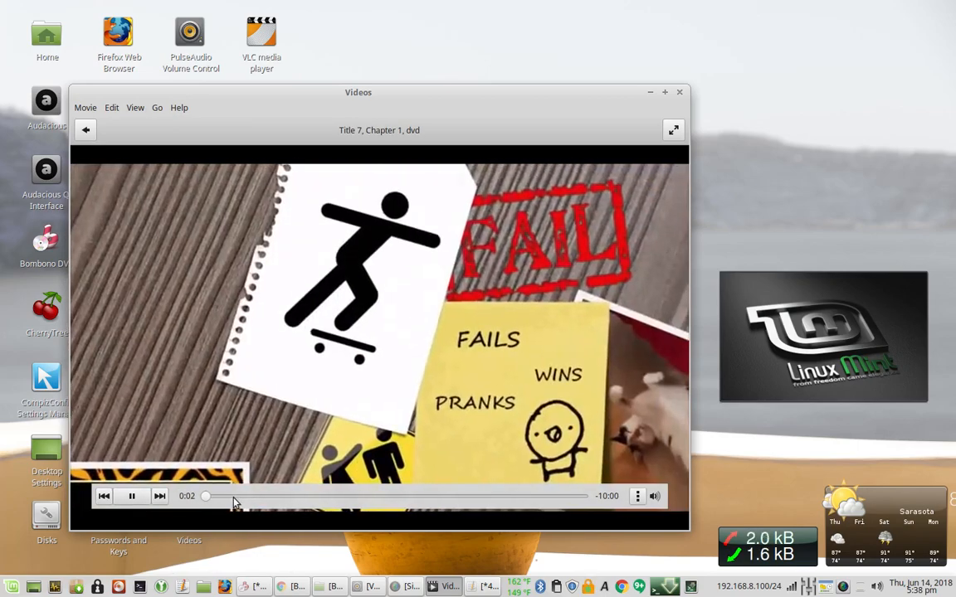
left_click(237, 497)
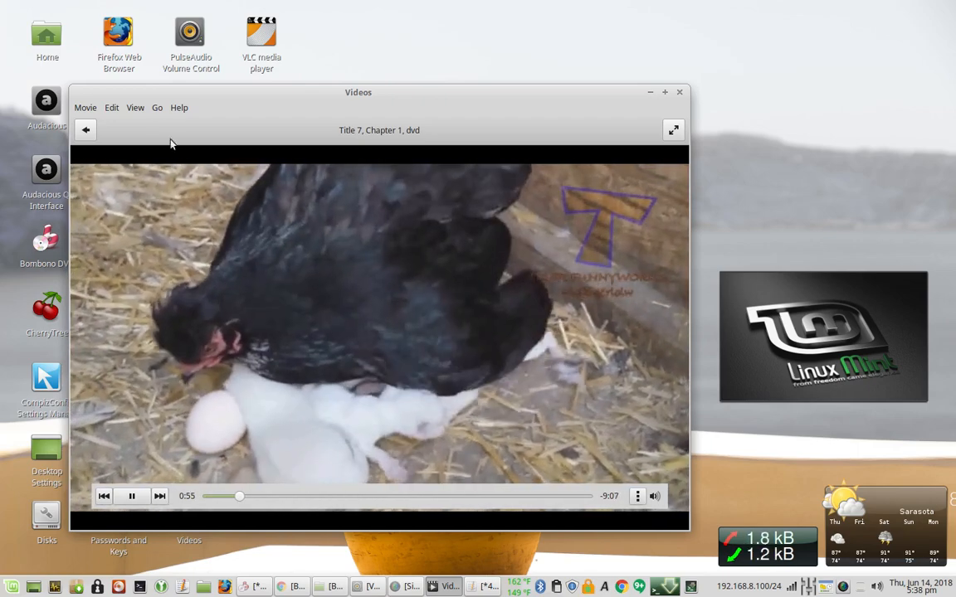
left_click(157, 107)
left_click(166, 126)
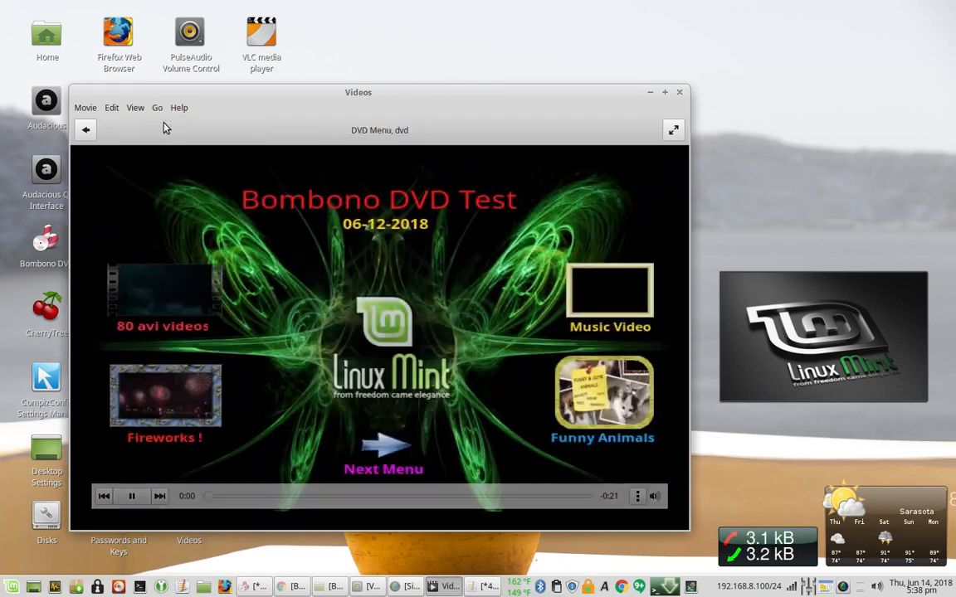
Play the 80 avi videos title, return to the disc's menu, pause it and close the video player.
left_click(171, 306)
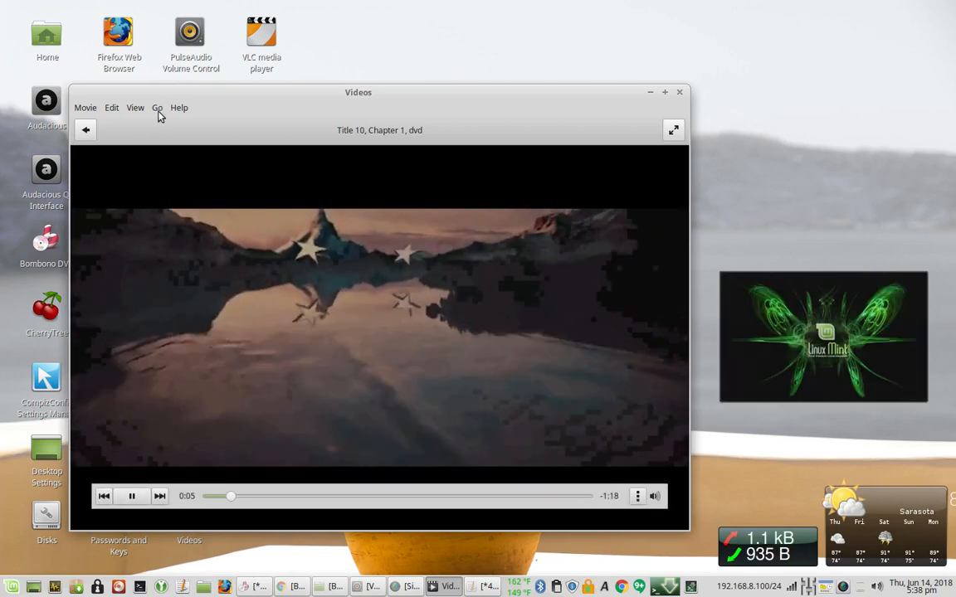
left_click(156, 107)
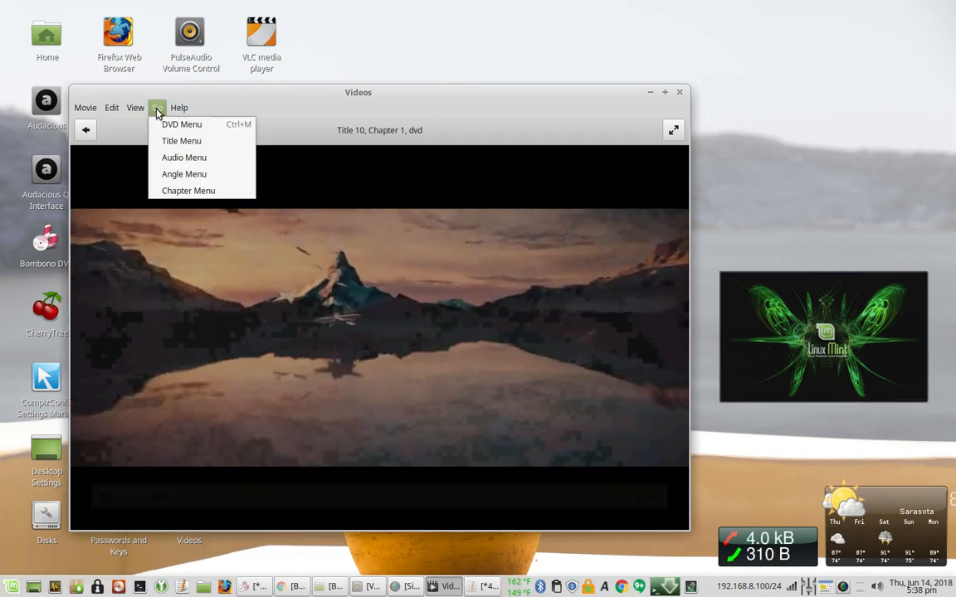
left_click(162, 125)
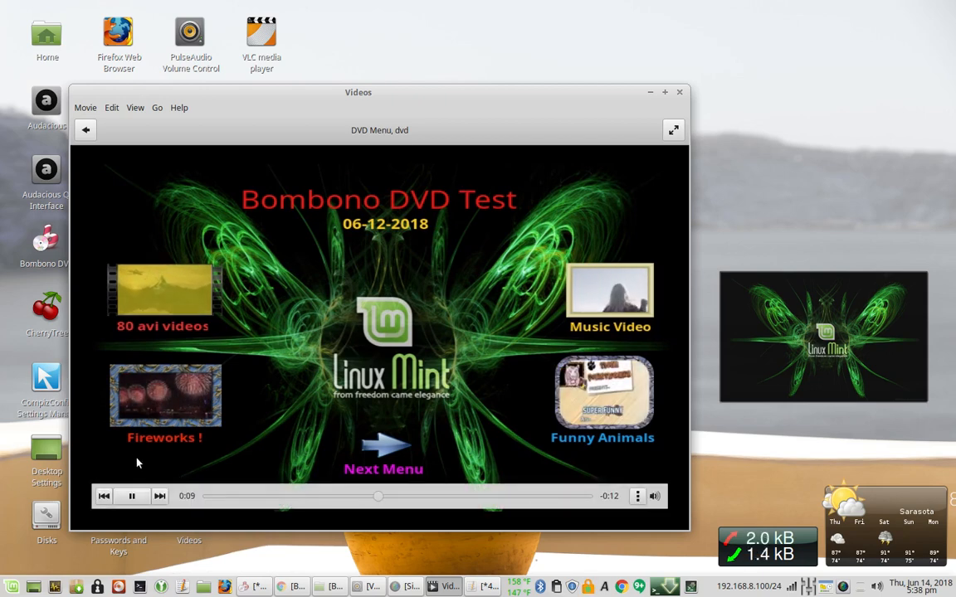
left_click(135, 496)
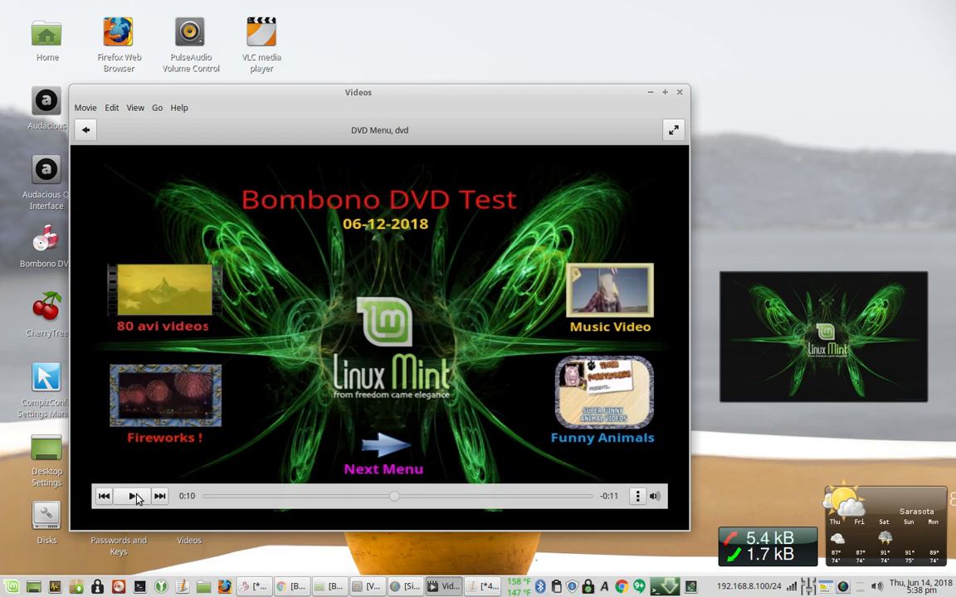
left_click(679, 93)
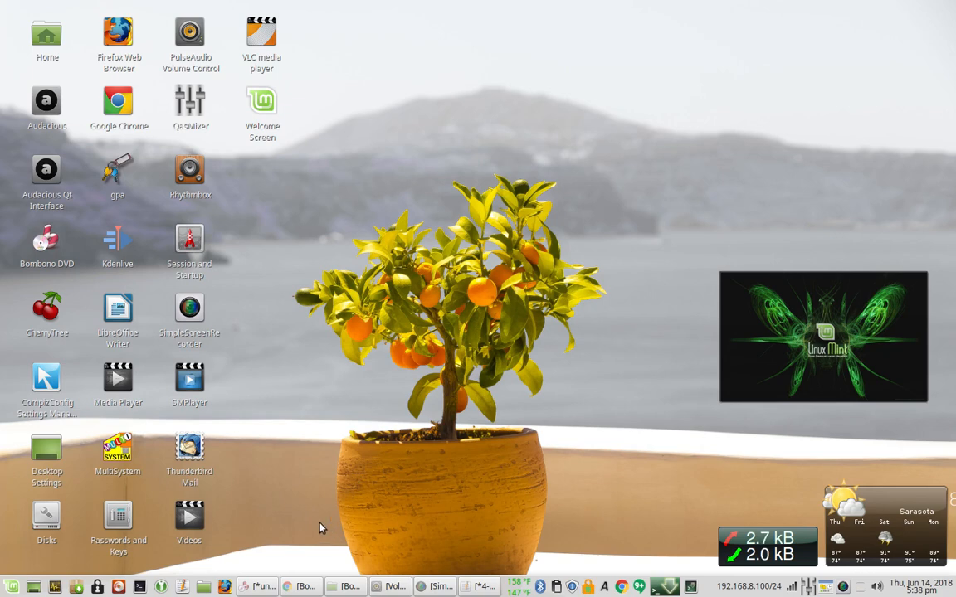
Switch to Bombono DVD, examine the untitled project's Menu and Output pages, and return to its Source page.
left_click(261, 587)
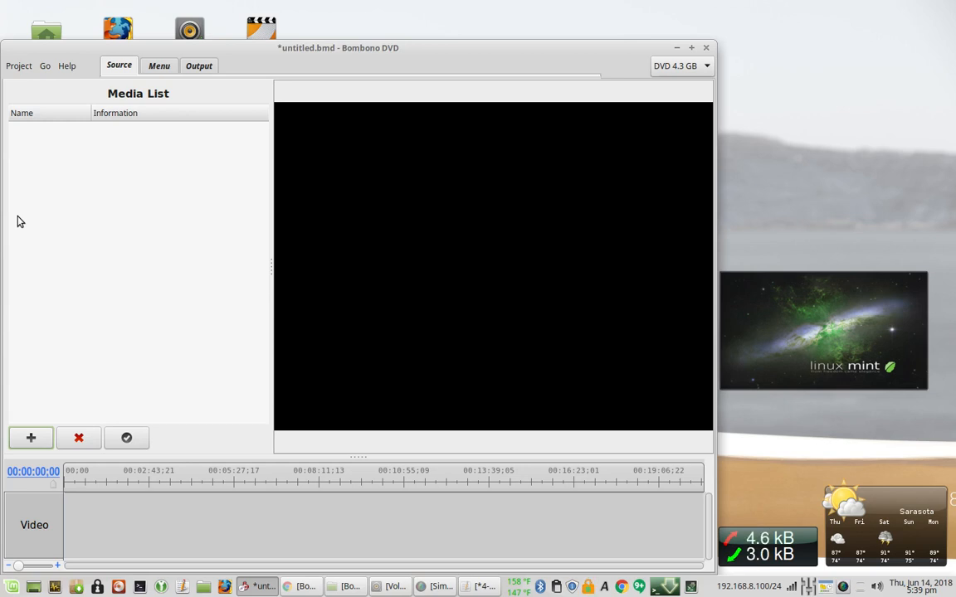
left_click(159, 68)
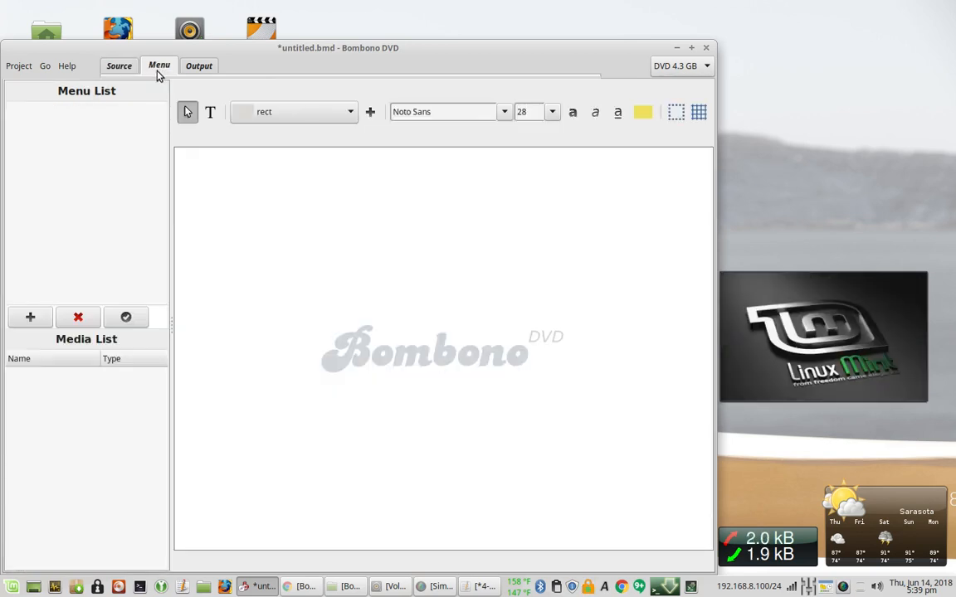
left_click(198, 68)
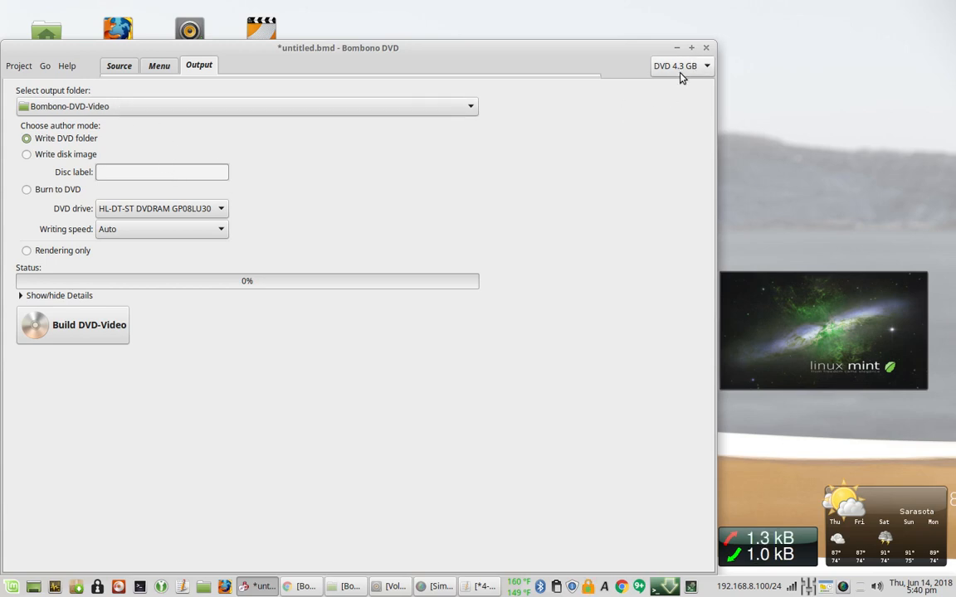
left_click(116, 68)
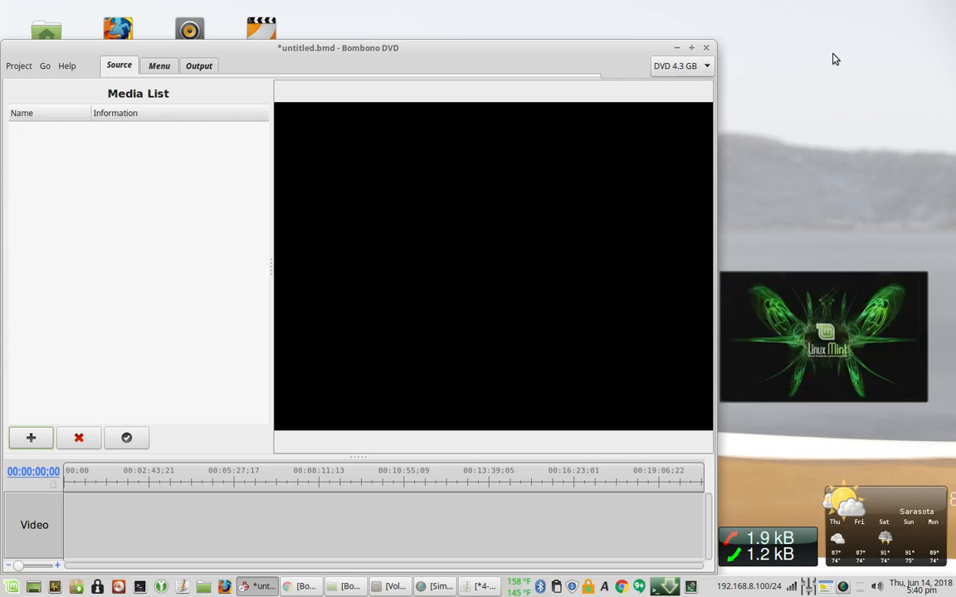
Review the available DVD capacity options and the program's project and help commands without choosing any.
left_click(685, 73)
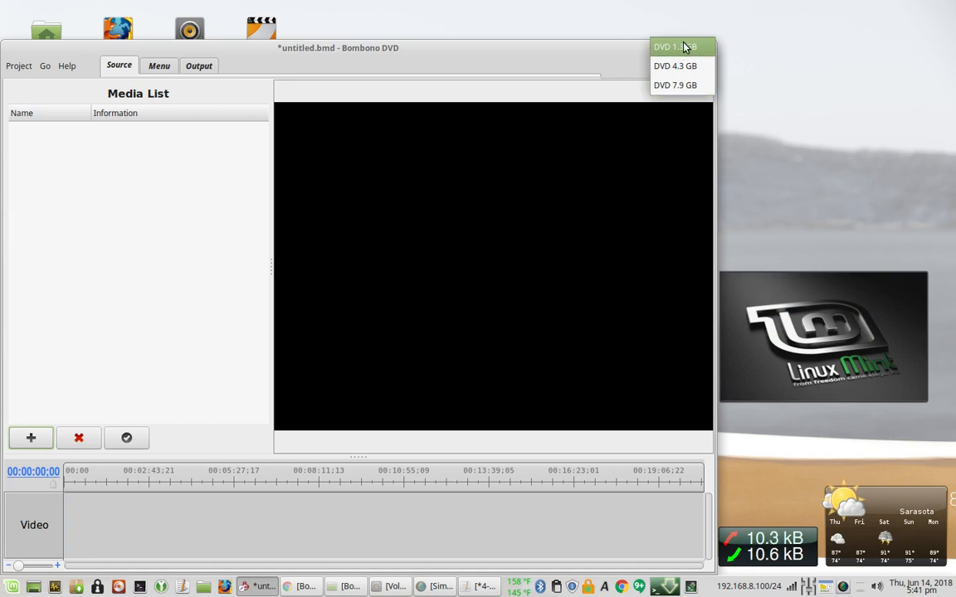
left_click(581, 54)
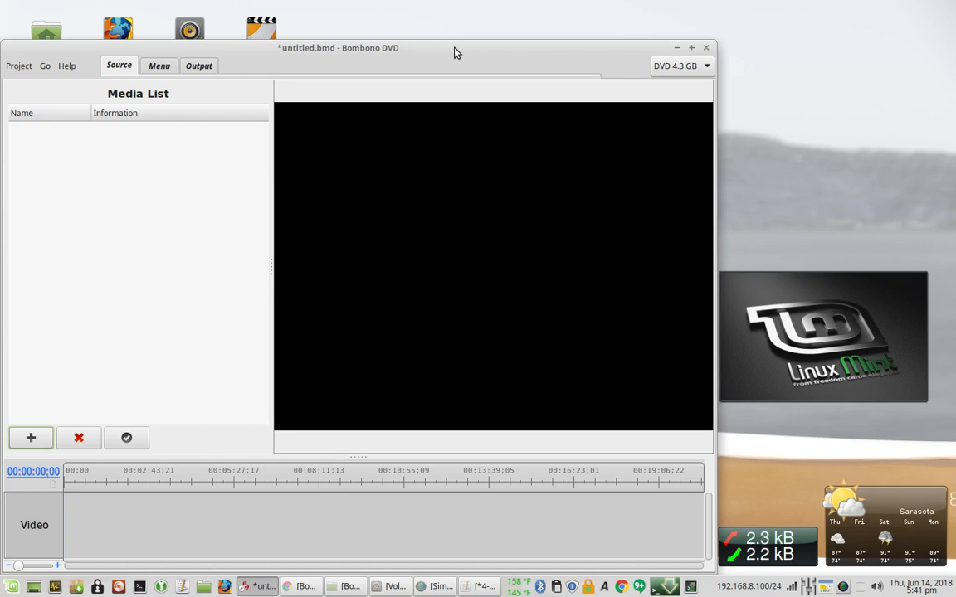
left_click(19, 67)
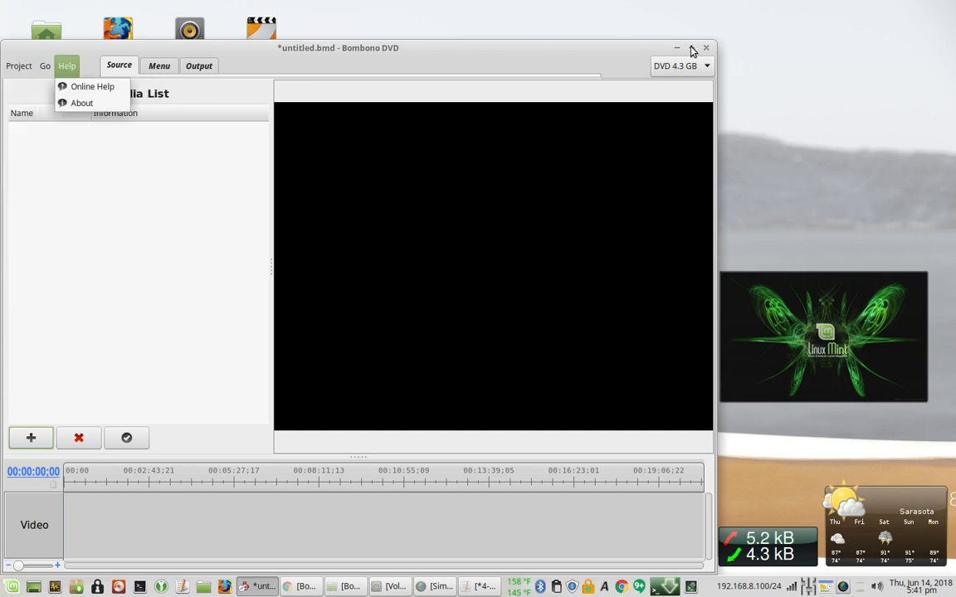
left_click(674, 82)
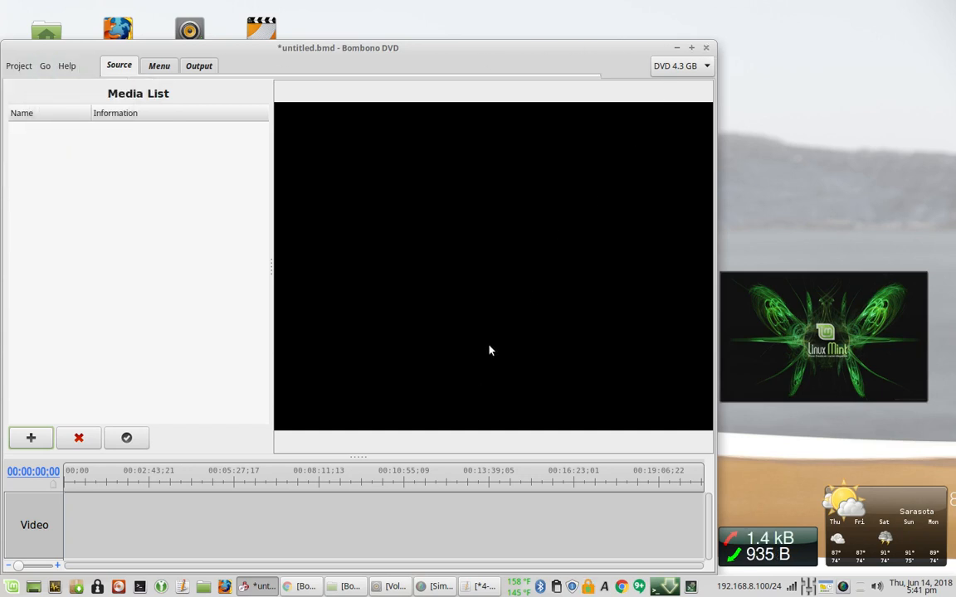
Close the untitled project without saving, and start a new Bombono DVD project with the NTSC television standard.
left_click(707, 50)
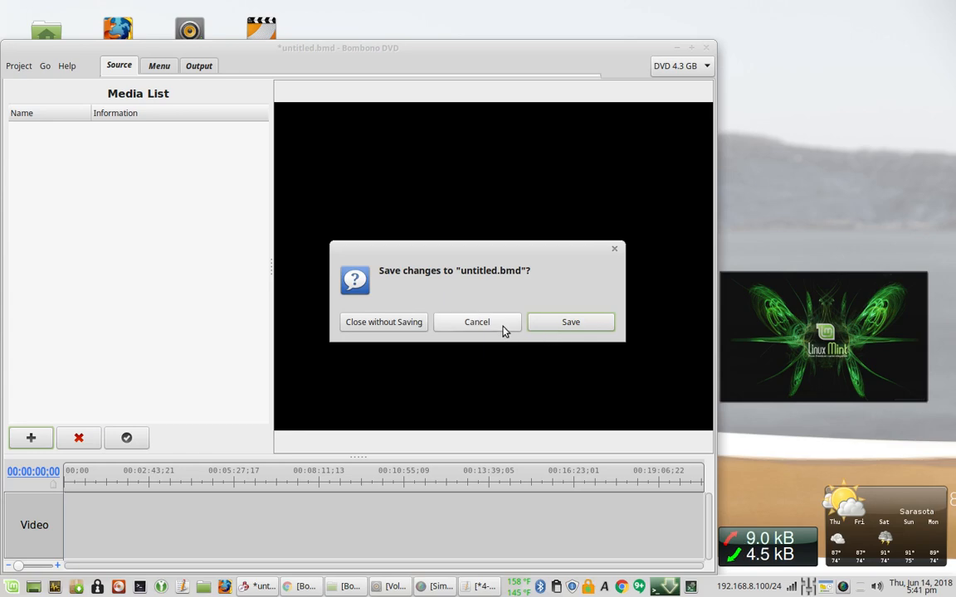
left_click(414, 327)
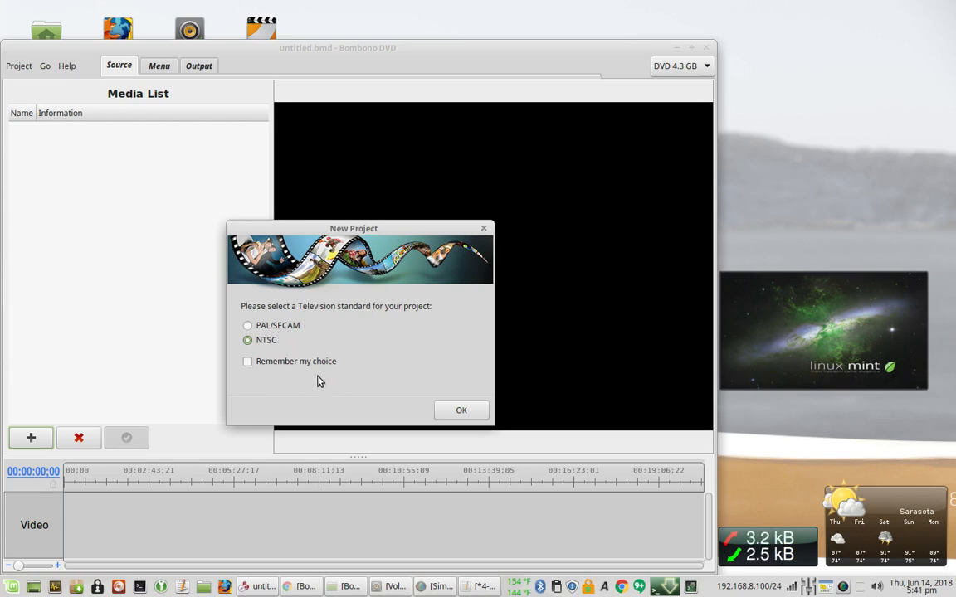
left_click(444, 412)
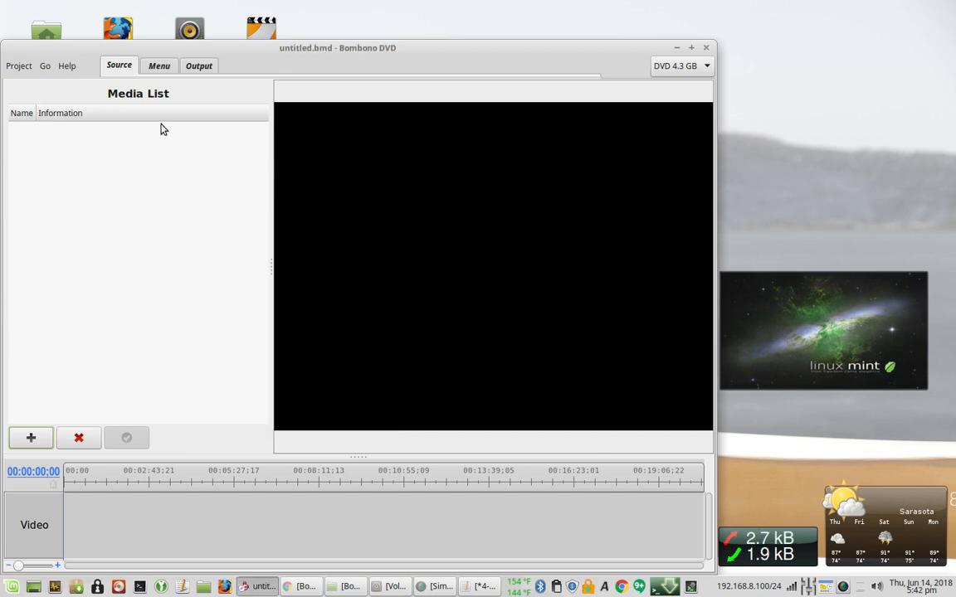
Open the Bombono DVD preferences, and inspect the Bombono-DVD-Video and .cache/bombono-dvd-video folders and the hidden-files option in the file manager.
left_click(22, 69)
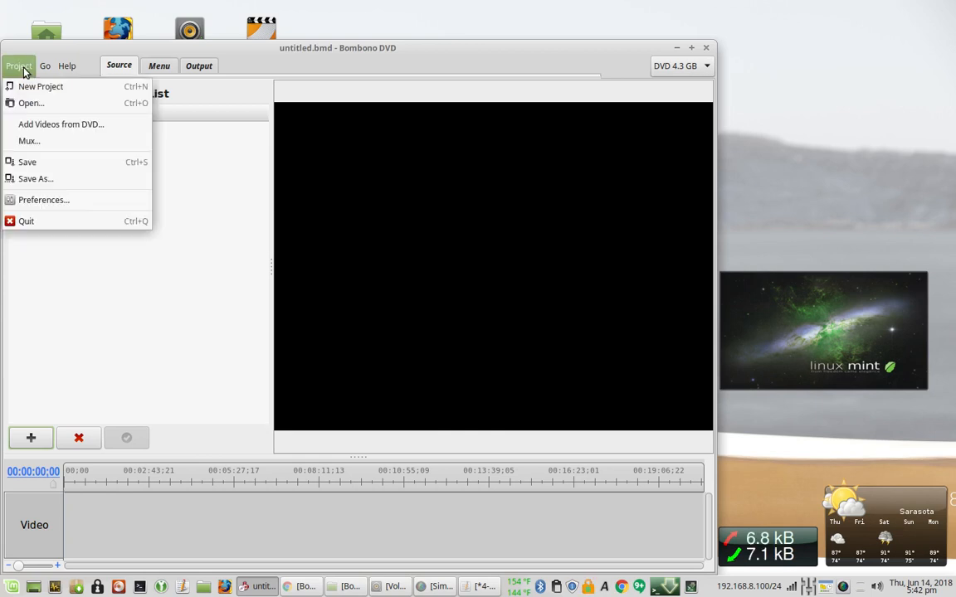
left_click(55, 201)
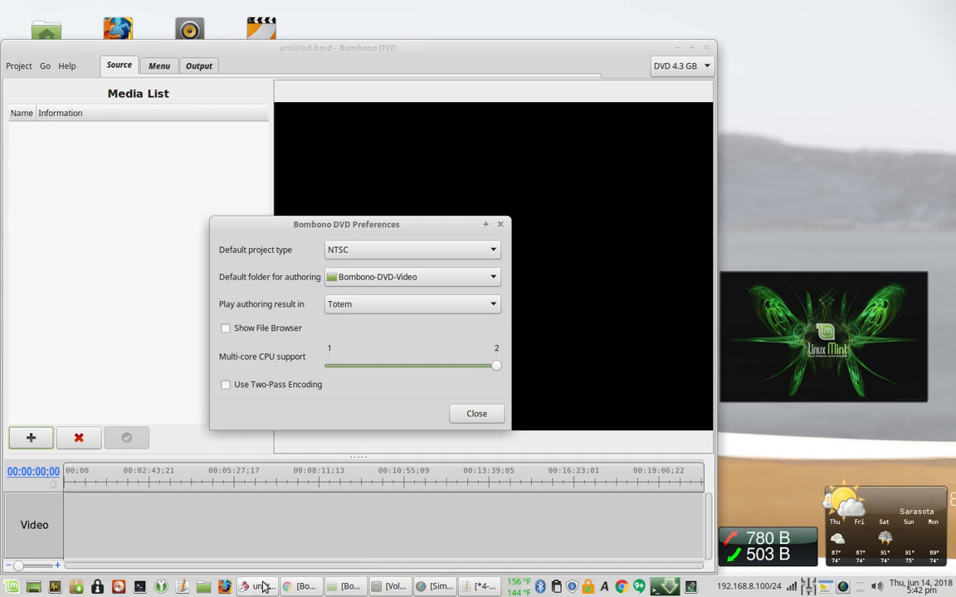
left_click(332, 586)
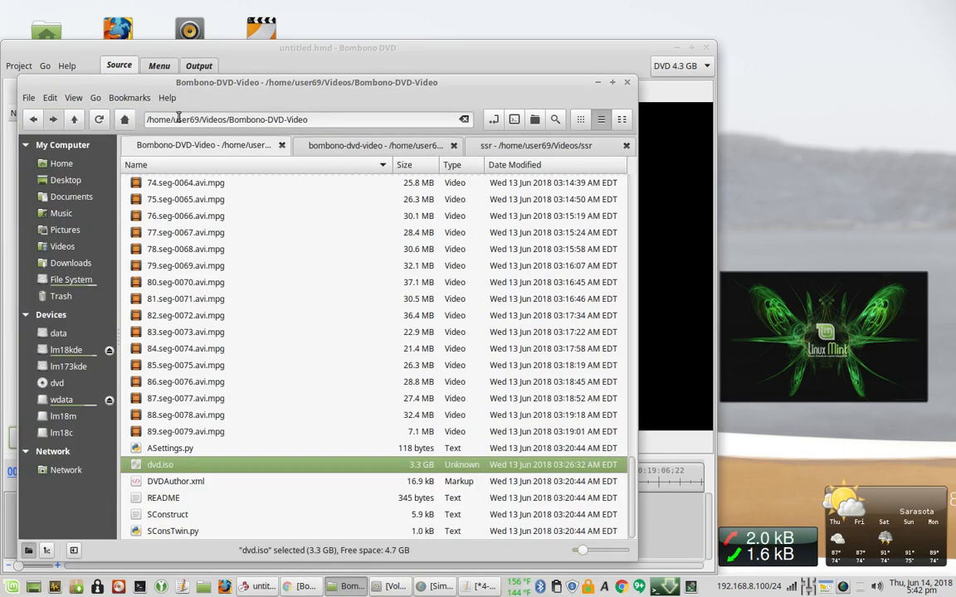
left_click(309, 146)
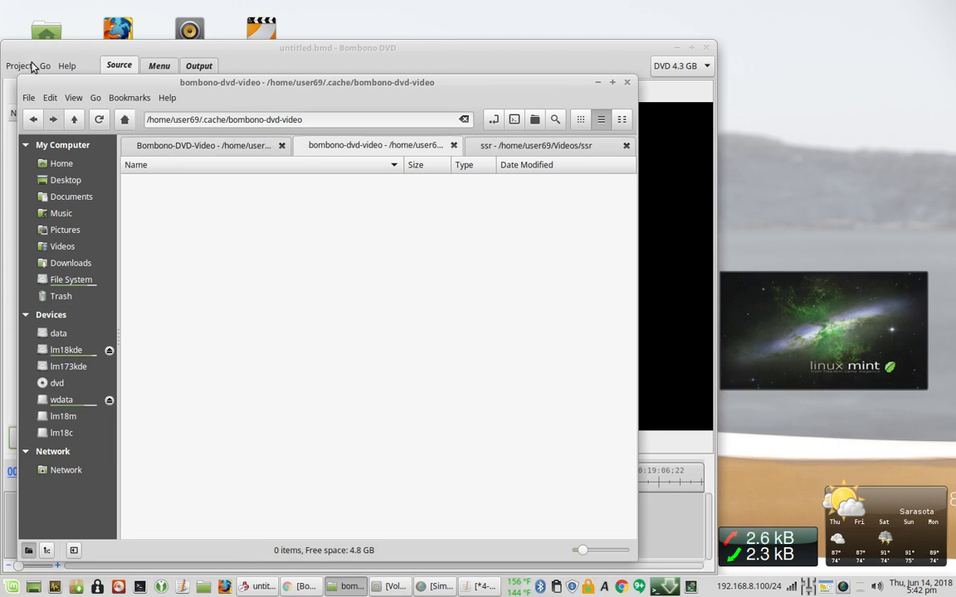
left_click(73, 98)
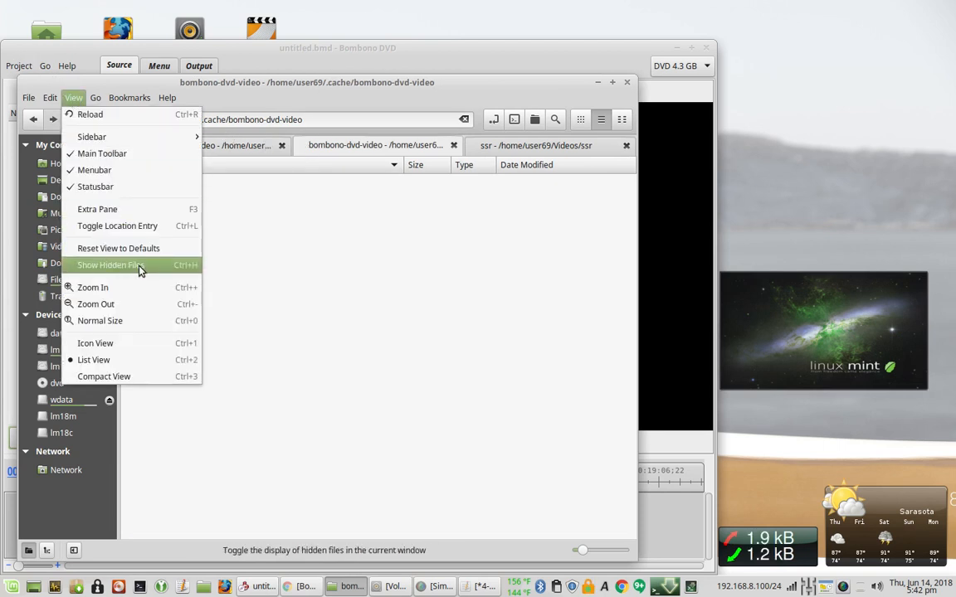
left_click(284, 100)
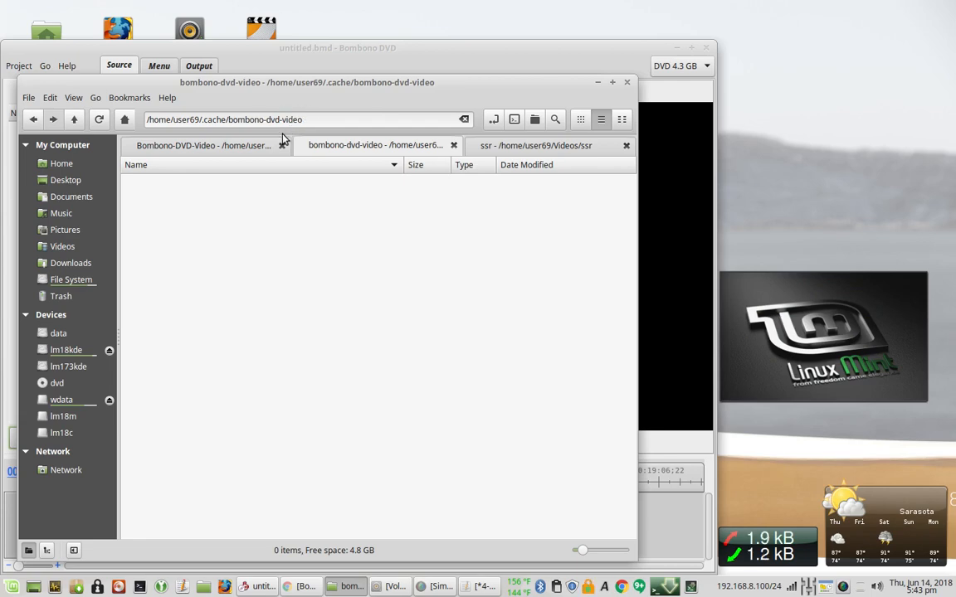
left_click(196, 146)
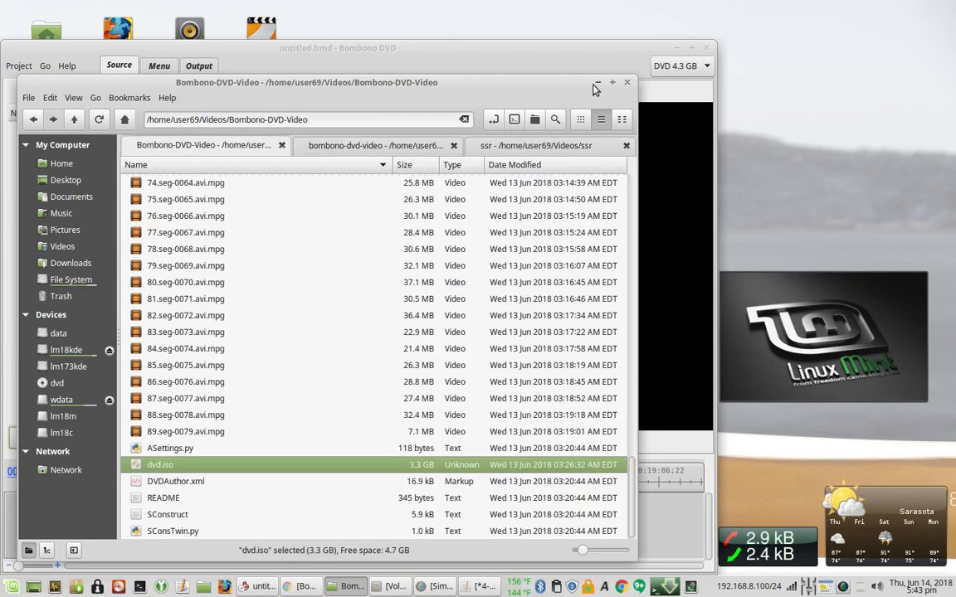
left_click(597, 83)
Browse the home folder's Videos directory for the default authoring folder, cancel the selection, and close the preferences.
left_click(475, 278)
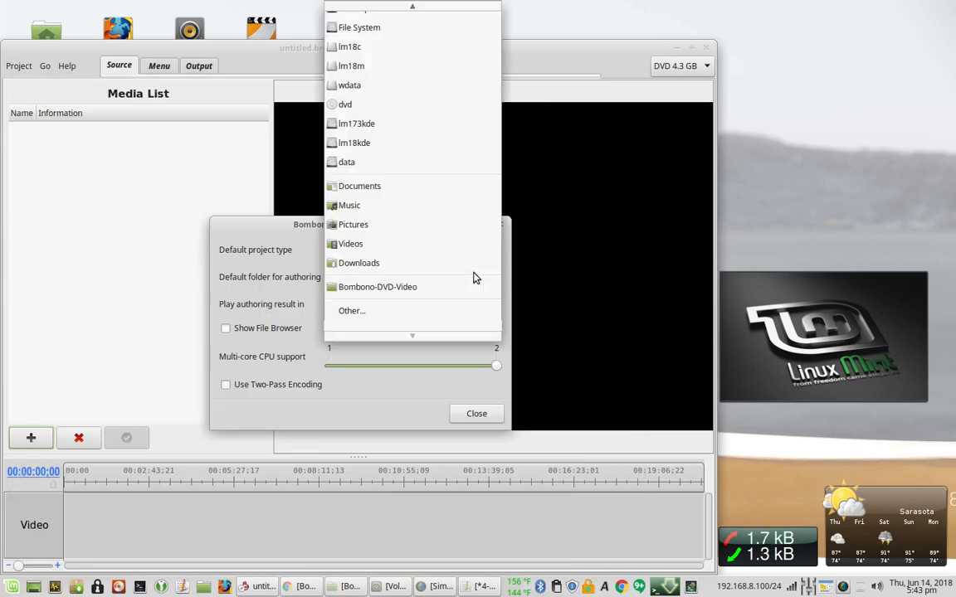
left_click(380, 311)
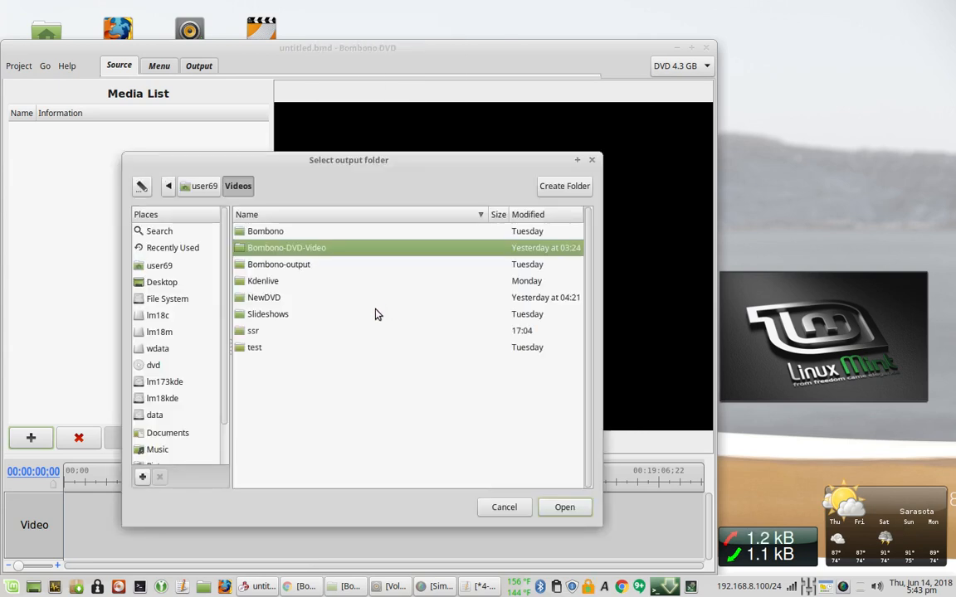
left_click(159, 266)
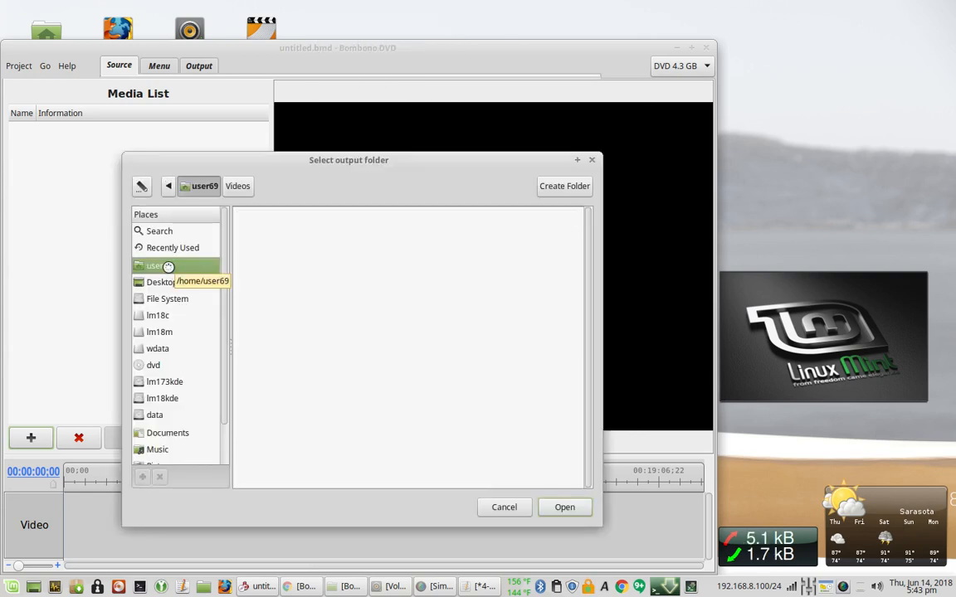
double_click(257, 370)
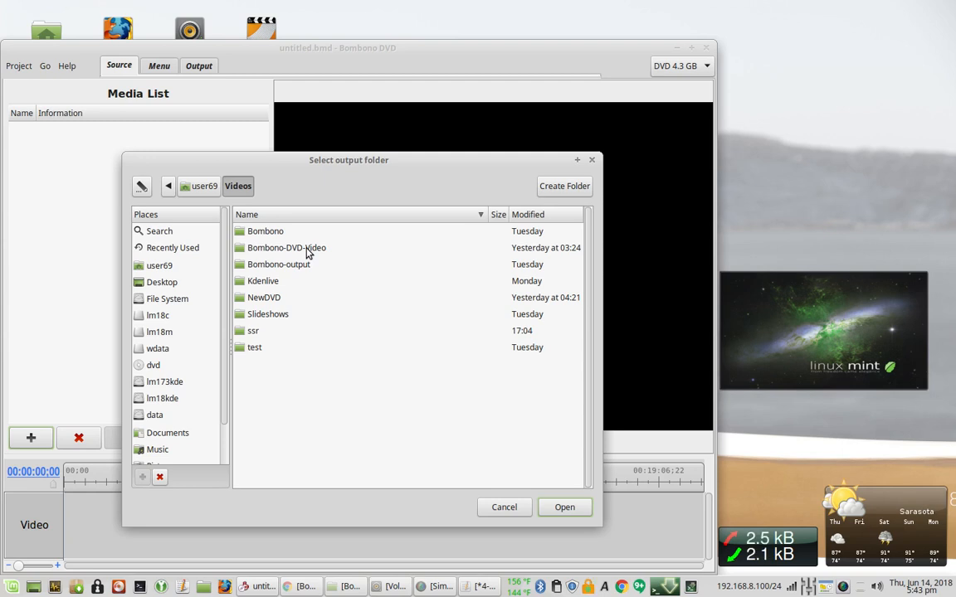
left_click(520, 507)
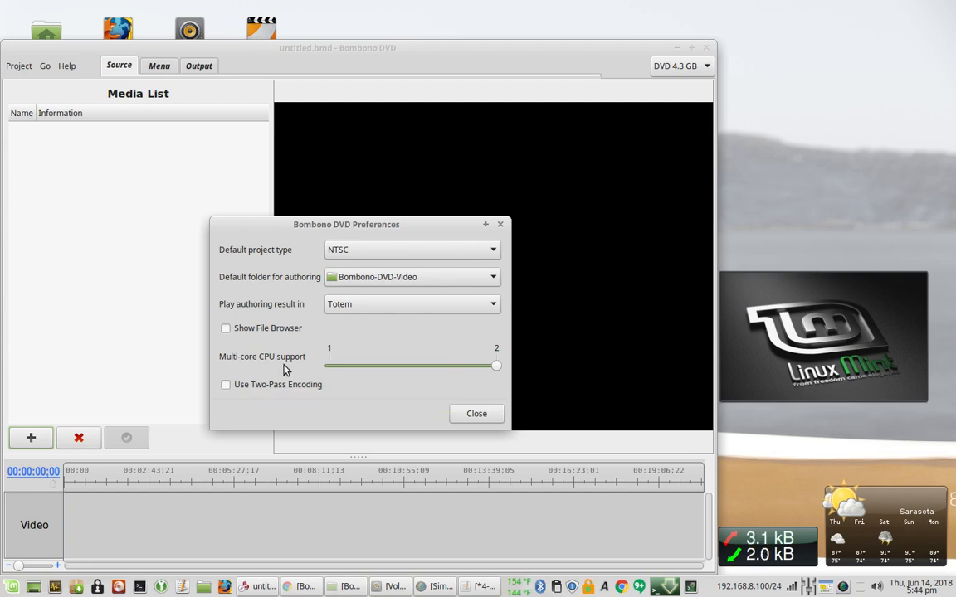
left_click(474, 412)
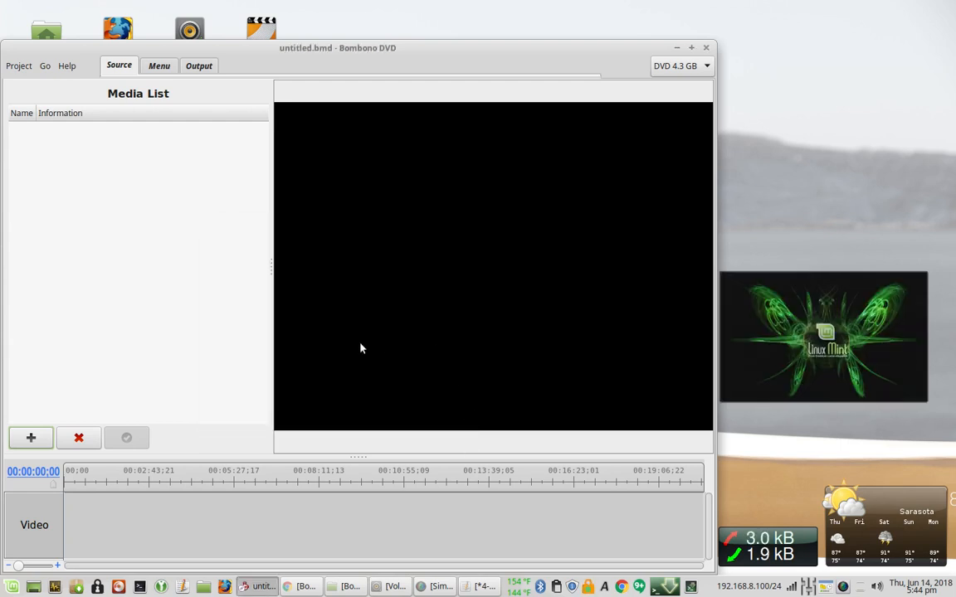
Switch to the file manager, review the authored files in the Bombono-DVD-Video folder, and go up to its parent Videos folder.
left_click(353, 587)
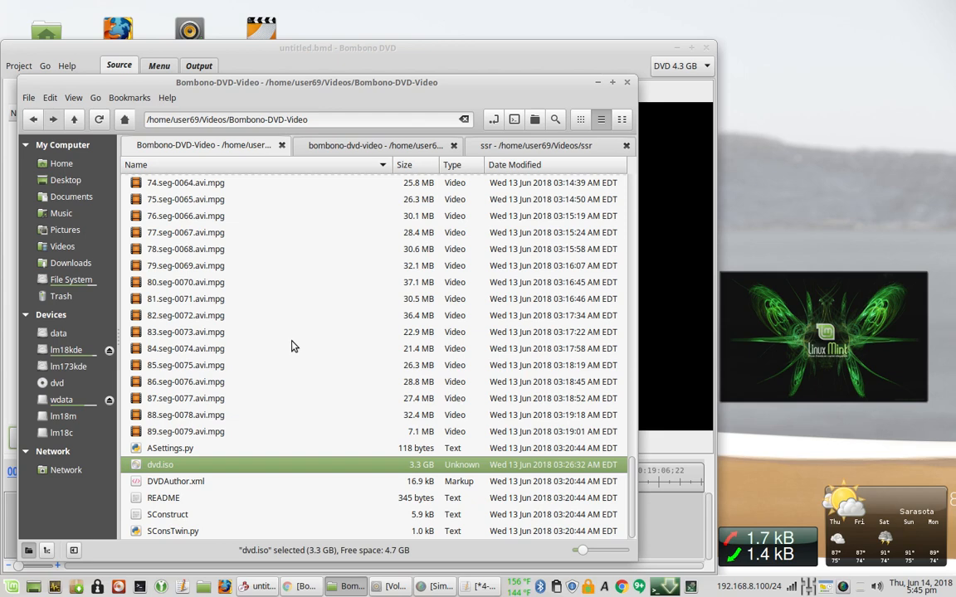
scroll(230, 288, "up", 5)
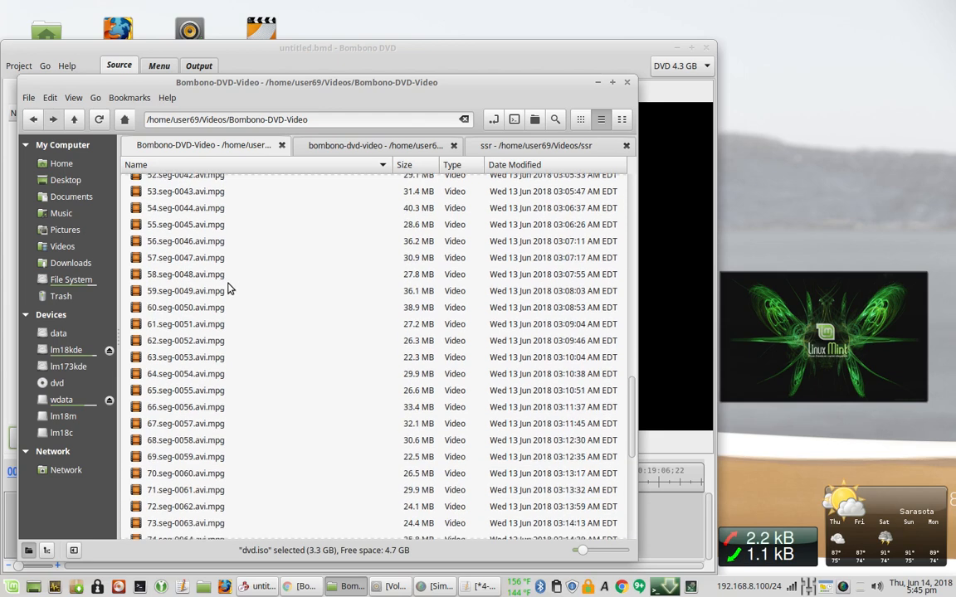
scroll(230, 288, "up", 15)
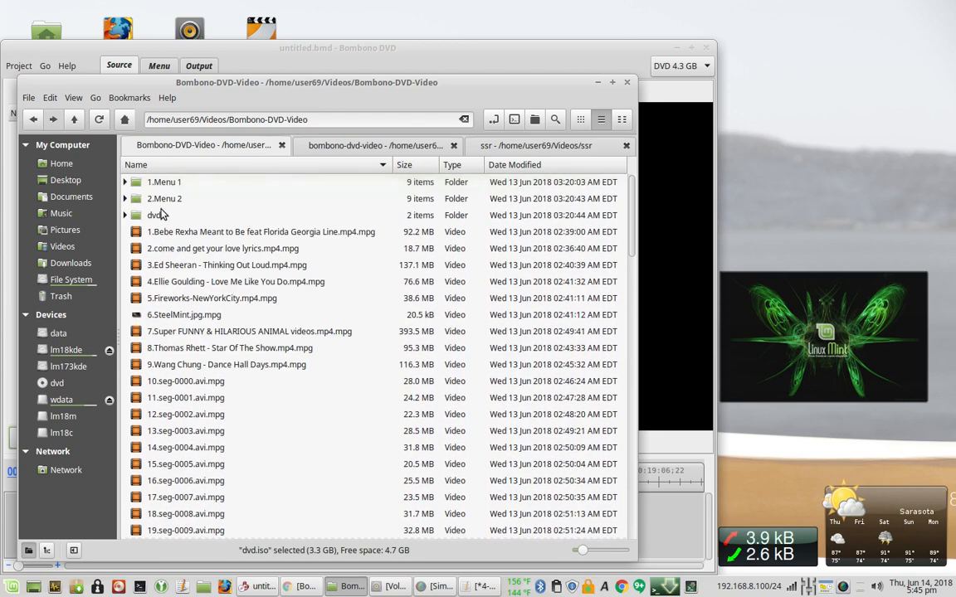
left_click(72, 119)
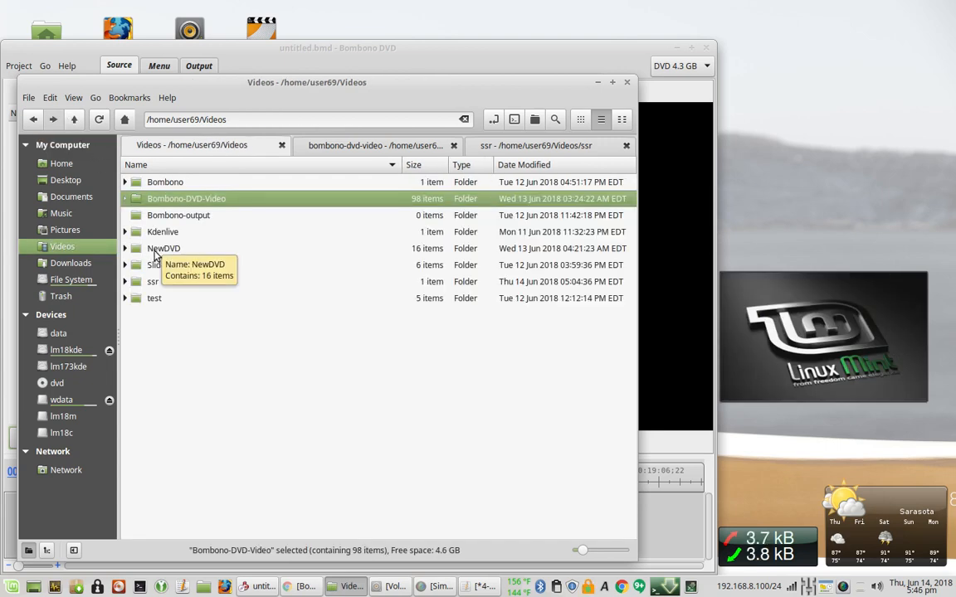
Inspect the source media in the NewDVD folder and the segments in its avi-video-clips subfolder, and minimize the file manager.
double_click(141, 249)
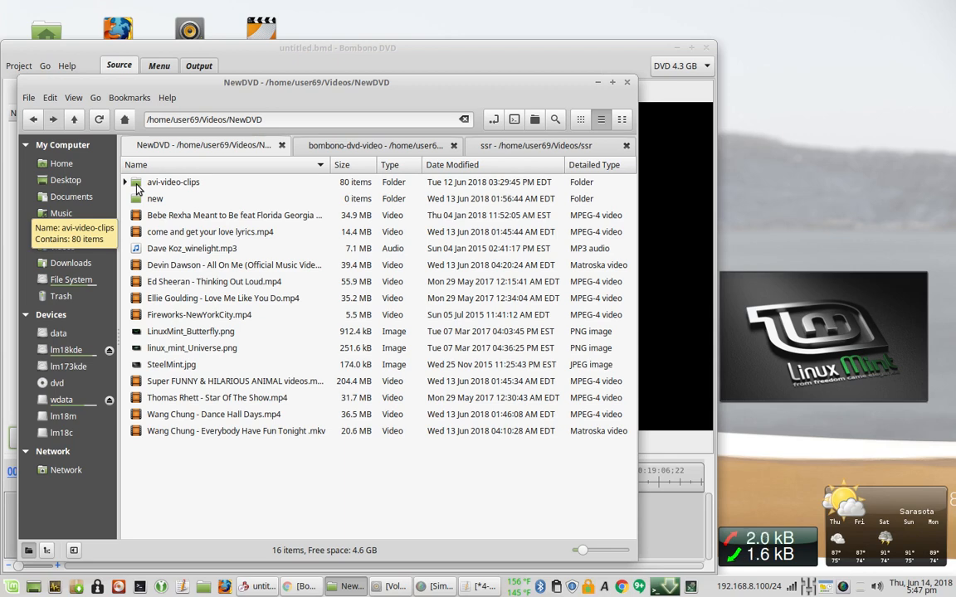
double_click(137, 188)
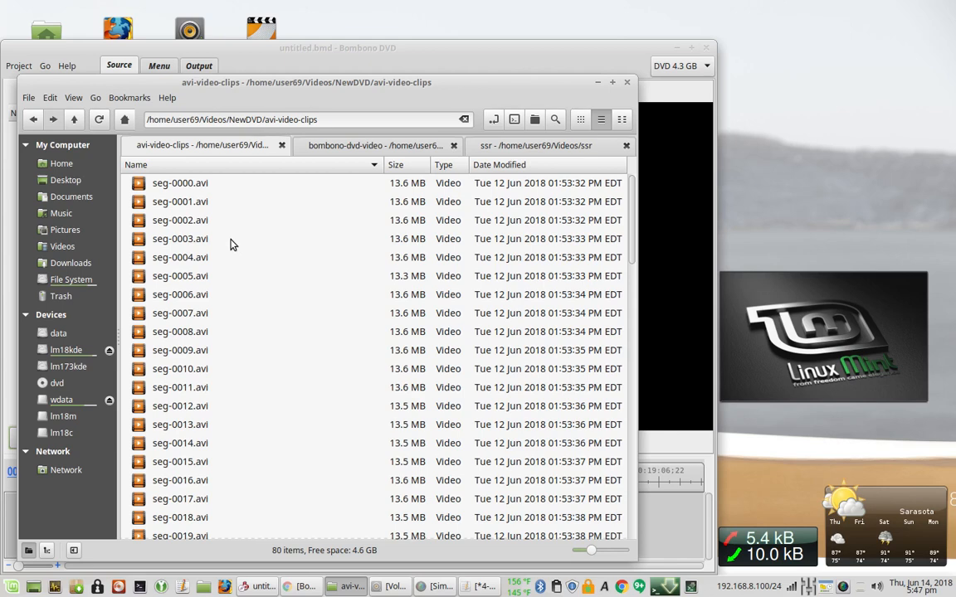
scroll(232, 245, "down", 12)
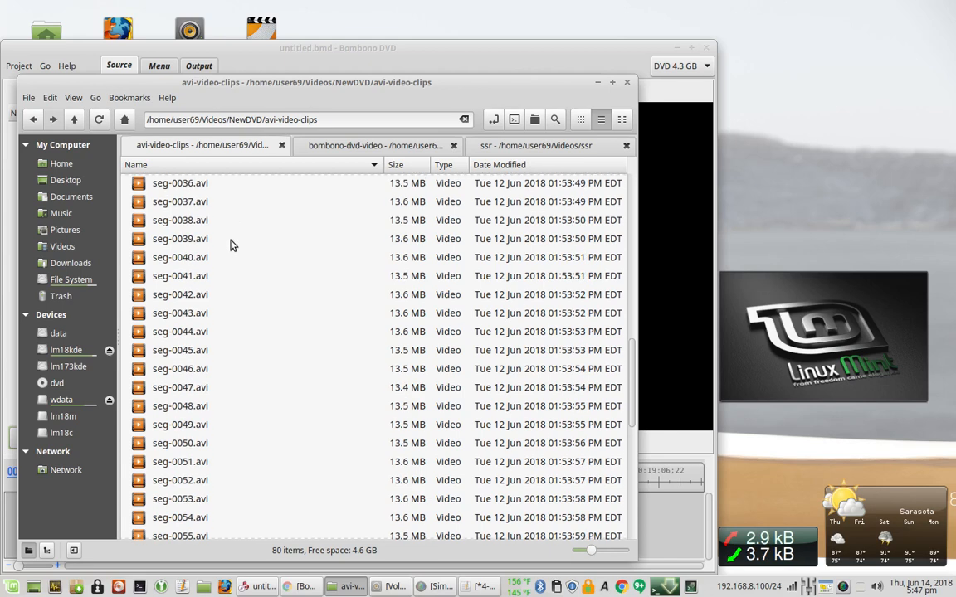
scroll(232, 245, "down", 8)
scroll(232, 247, "up", 16)
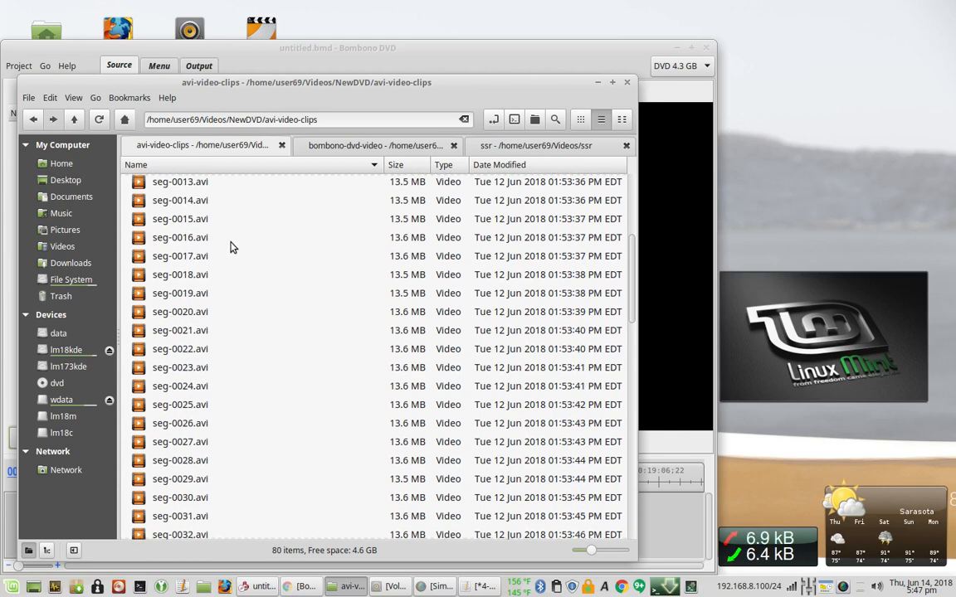
scroll(231, 246, "up", 5)
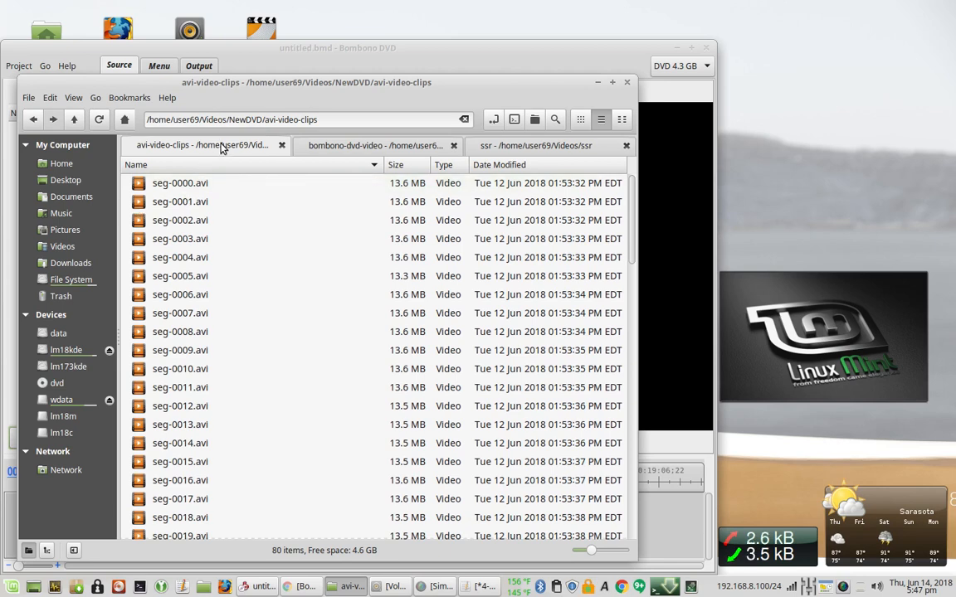
left_click(73, 119)
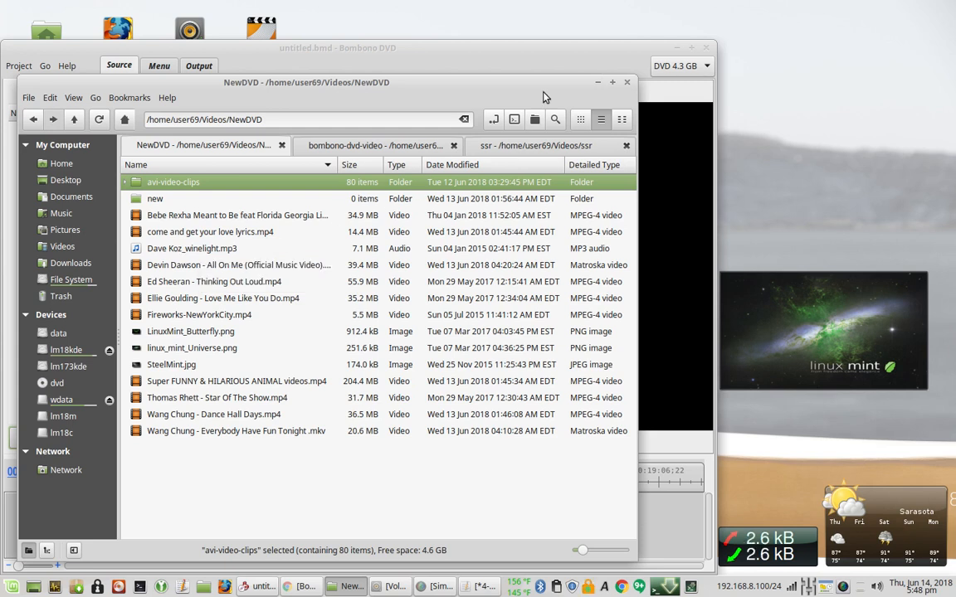
left_click(597, 83)
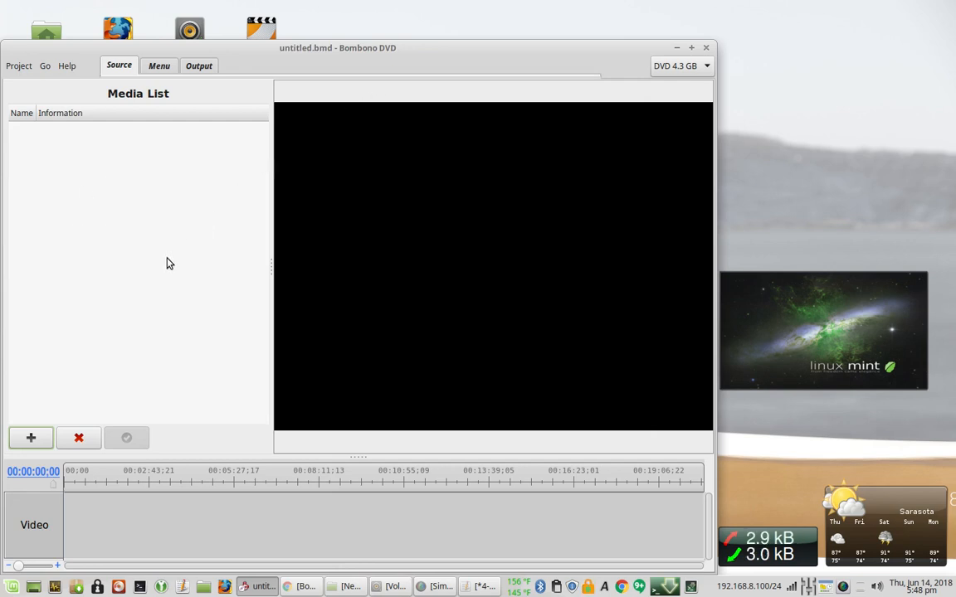
Start adding media files to the project, and browse from the home folder to Videos/NewDVD.
left_click(31, 438)
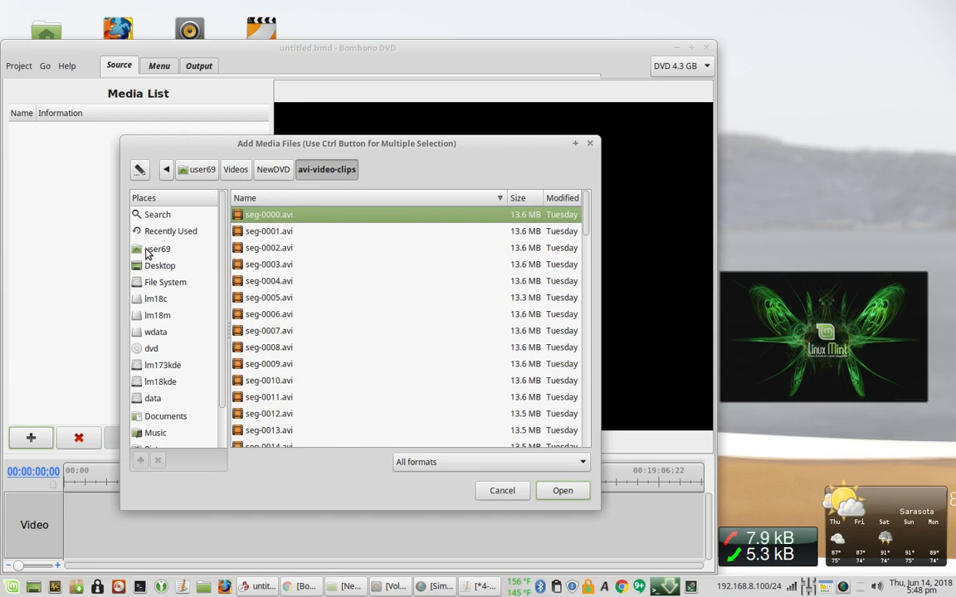
left_click(146, 249)
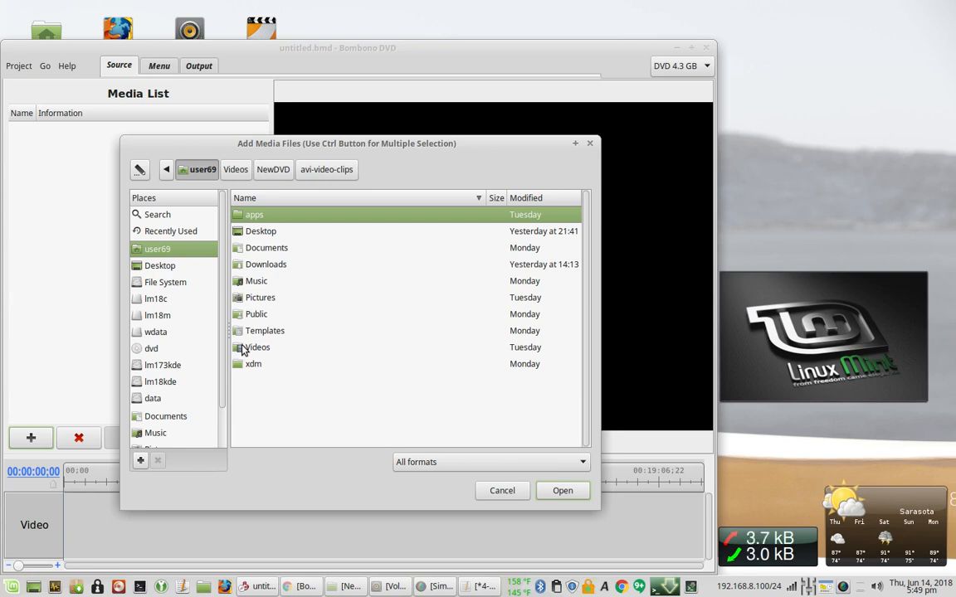
double_click(244, 352)
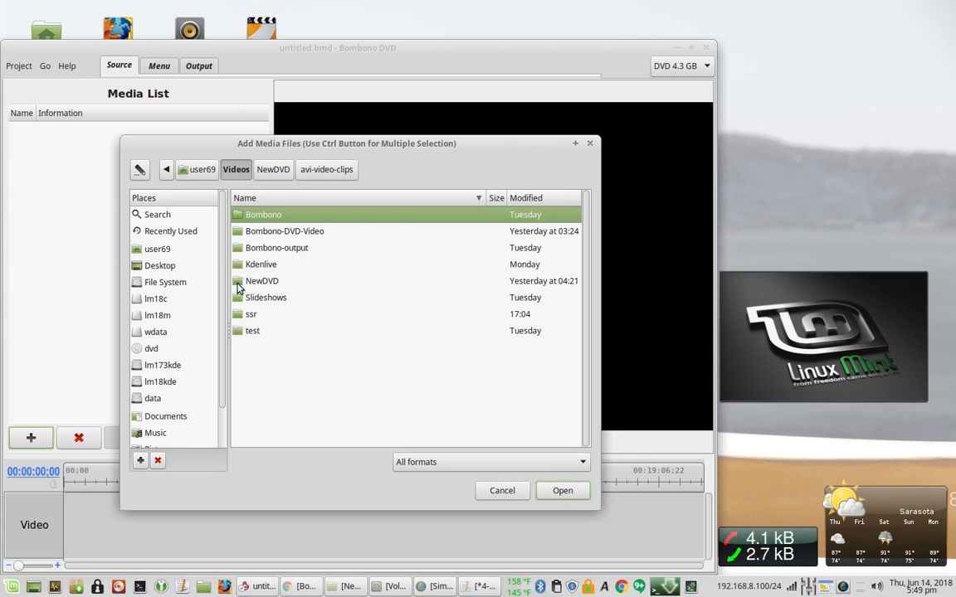
double_click(238, 285)
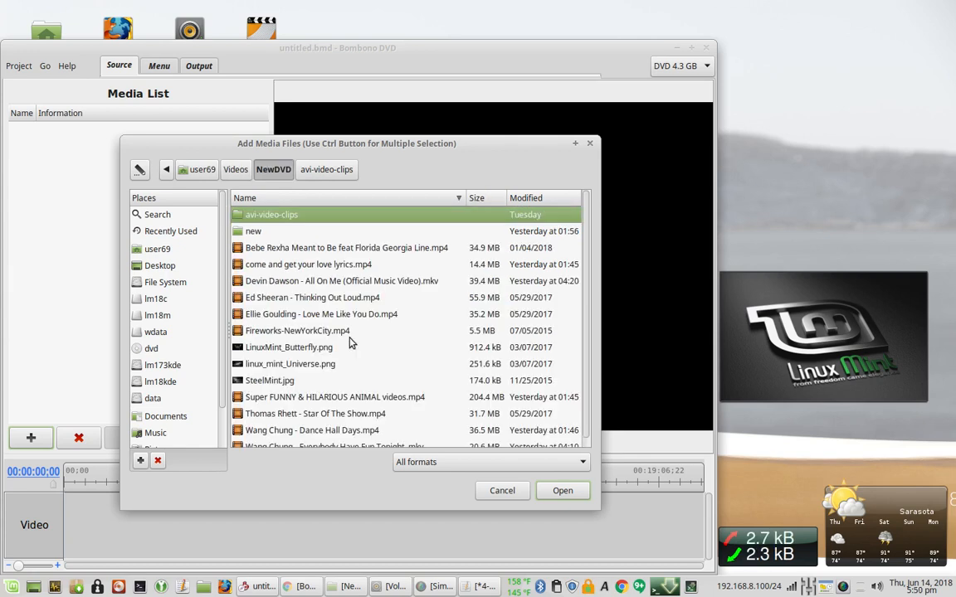
left_click(338, 251)
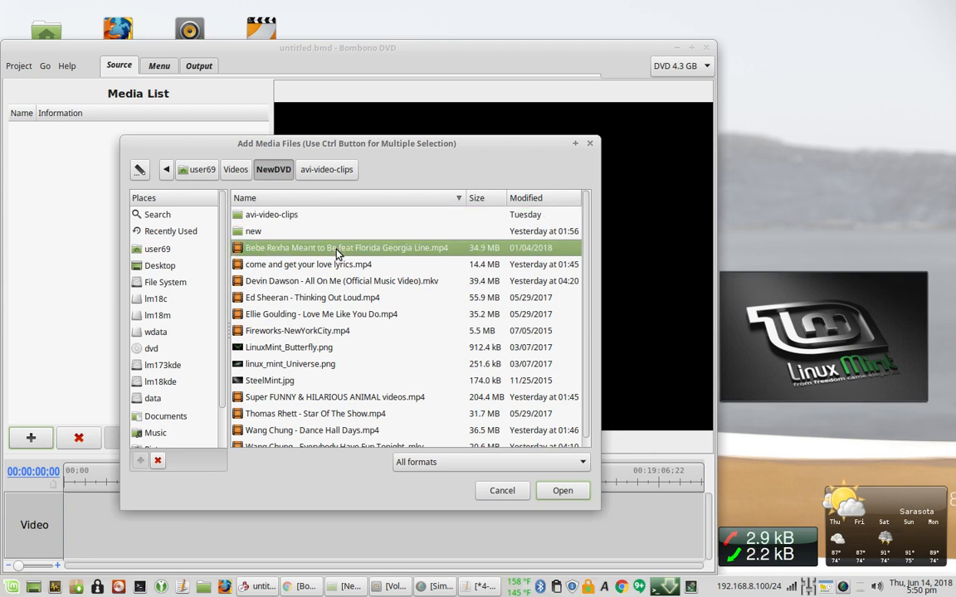
key("shift+Down")
key("shift+Down")
key("shift+Down")
key("shift+Down")
key("shift+Down")
key("shift+Down")
key("shift+Down")
key("shift+Down")
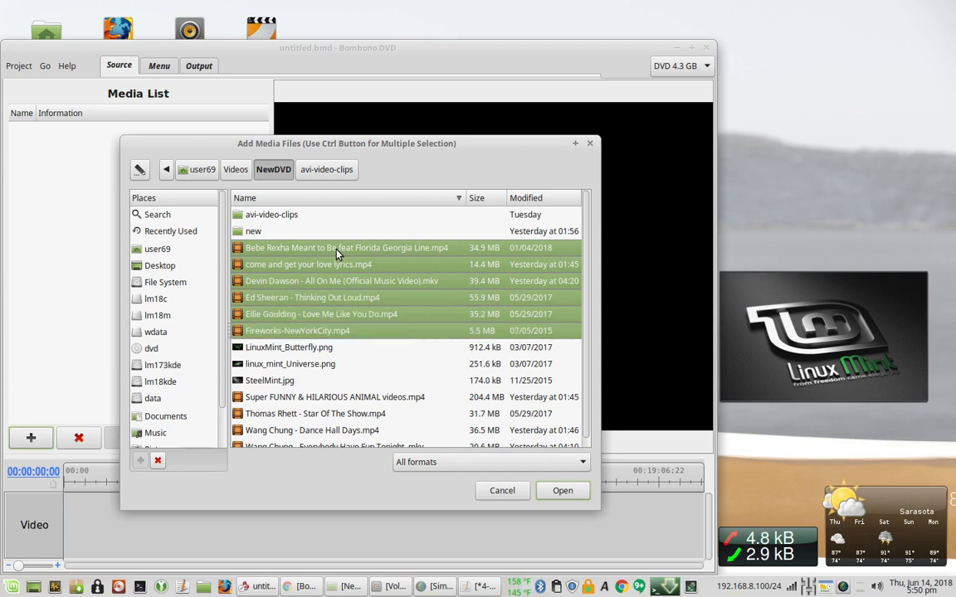
key("shift+Down")
key("shift+Down")
key("shift+Down")
key("shift+Down")
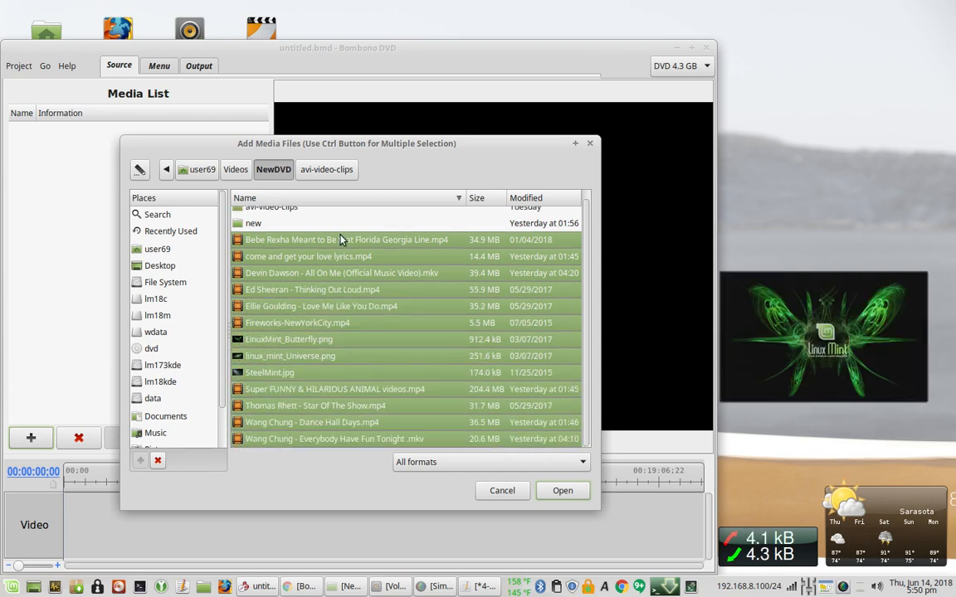
left_click(340, 240)
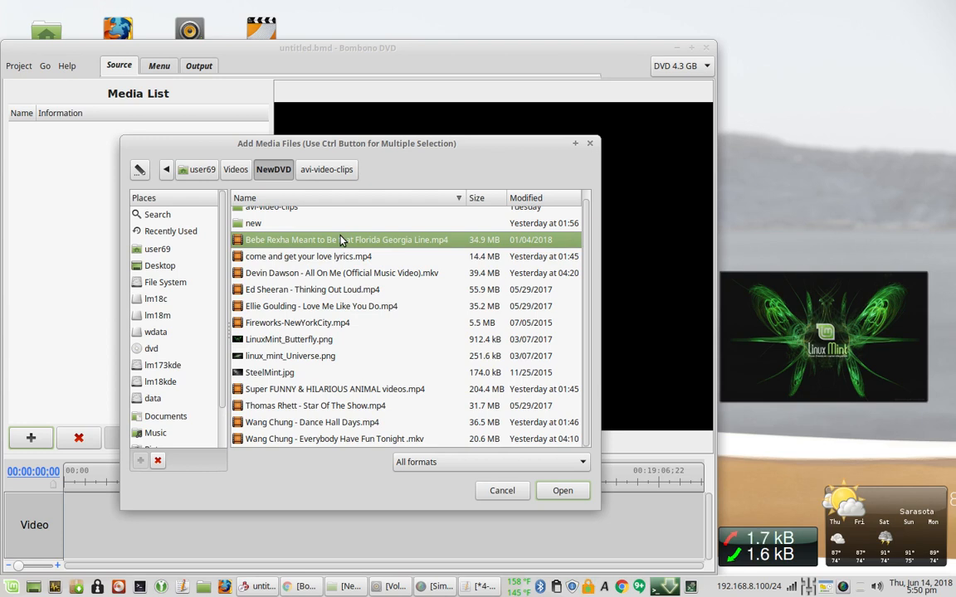
key("ctrl+a")
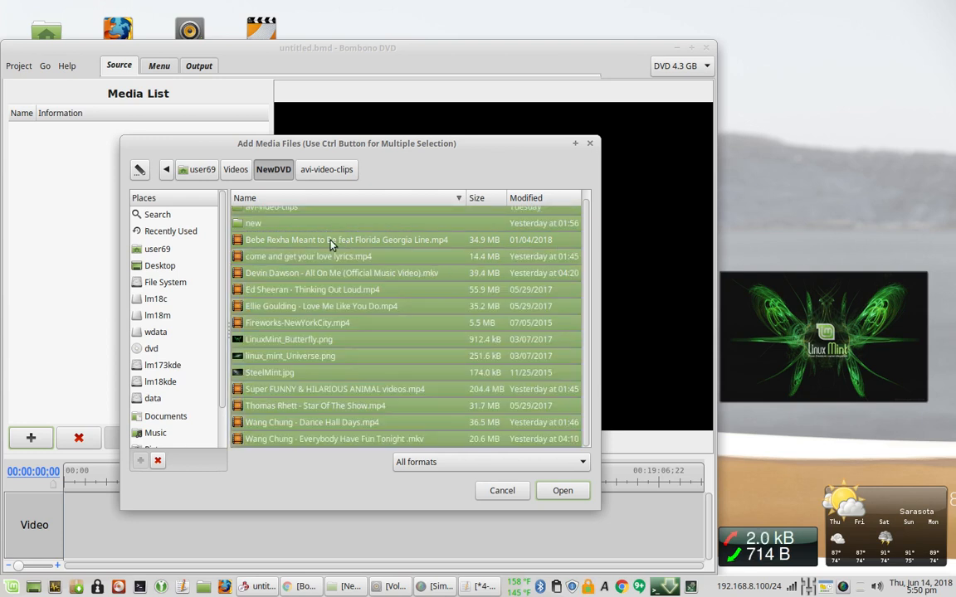
Add all video and image files in NewDVD to the media list, leaving out the avi-video-clips and new subfolders.
left_click(330, 243)
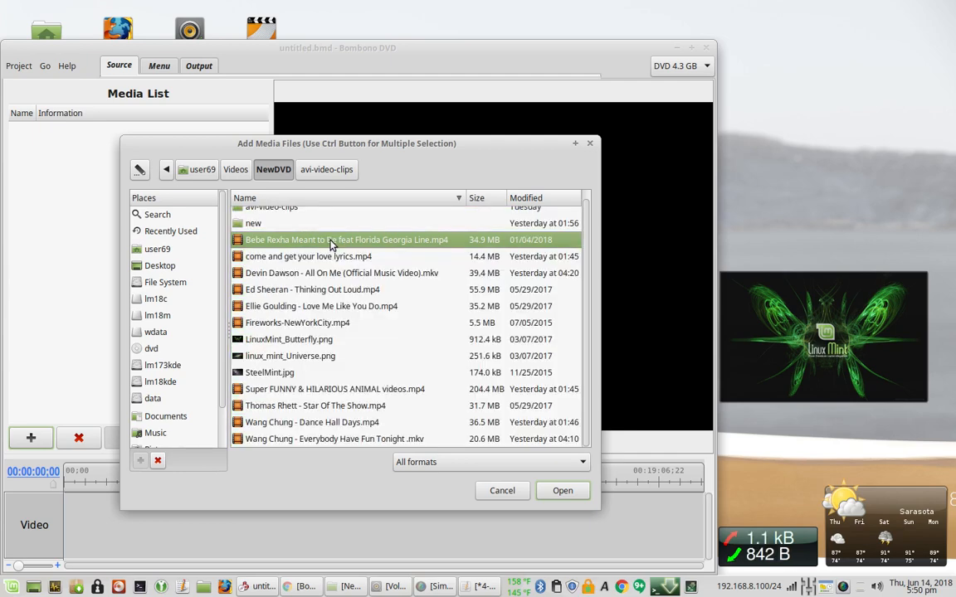
key("ctrl+a")
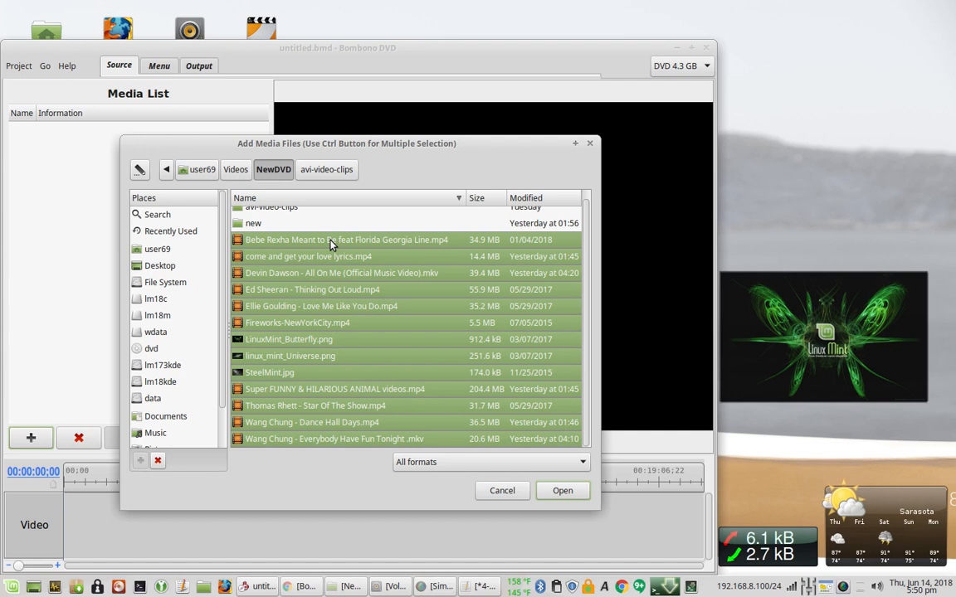
left_click(559, 491)
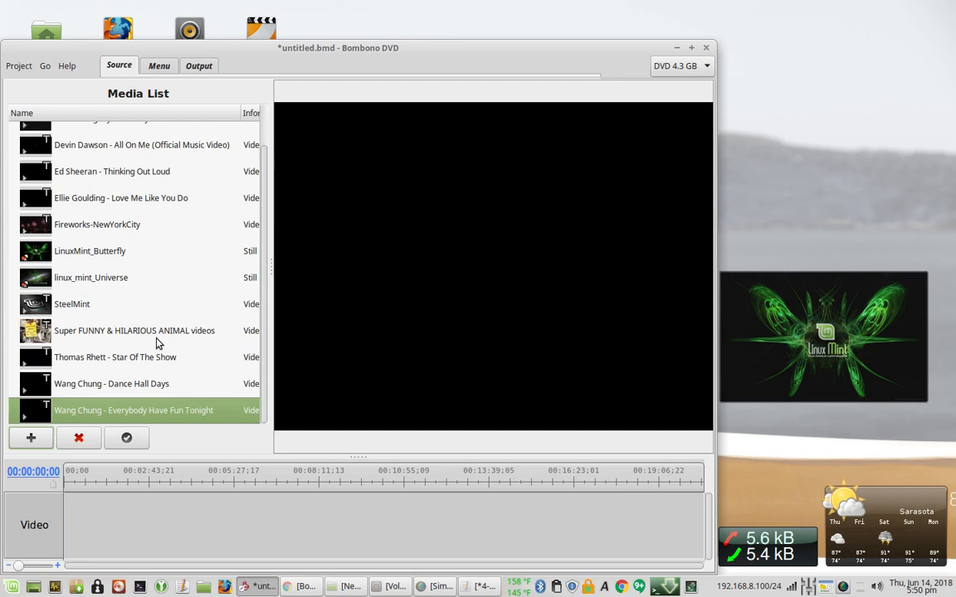
Add all the AVI segments from the avi-video-clips folder, seg-0000 to seg-0079, to the media list.
scroll(157, 342, "up", 2)
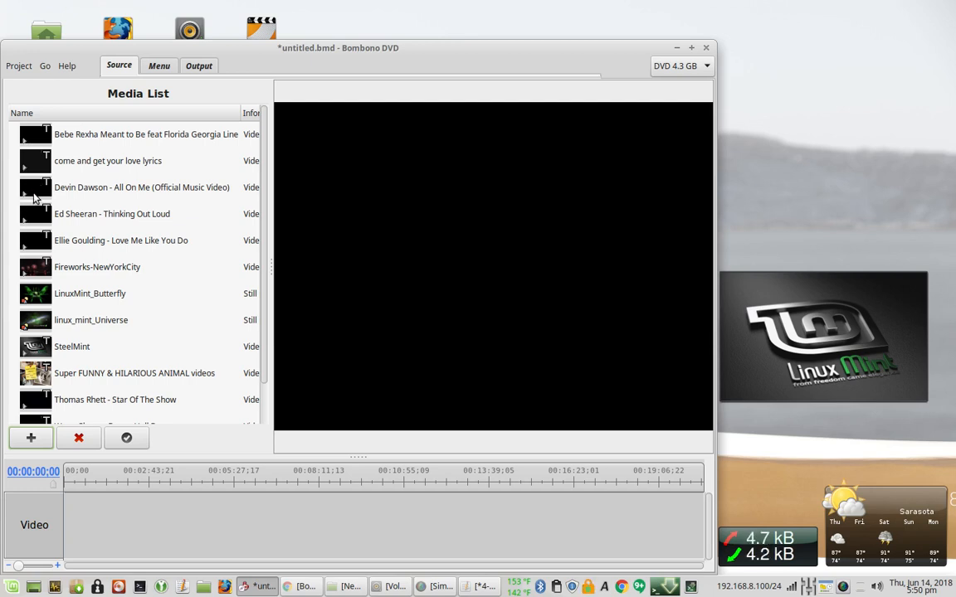
scroll(38, 194, "down", 1)
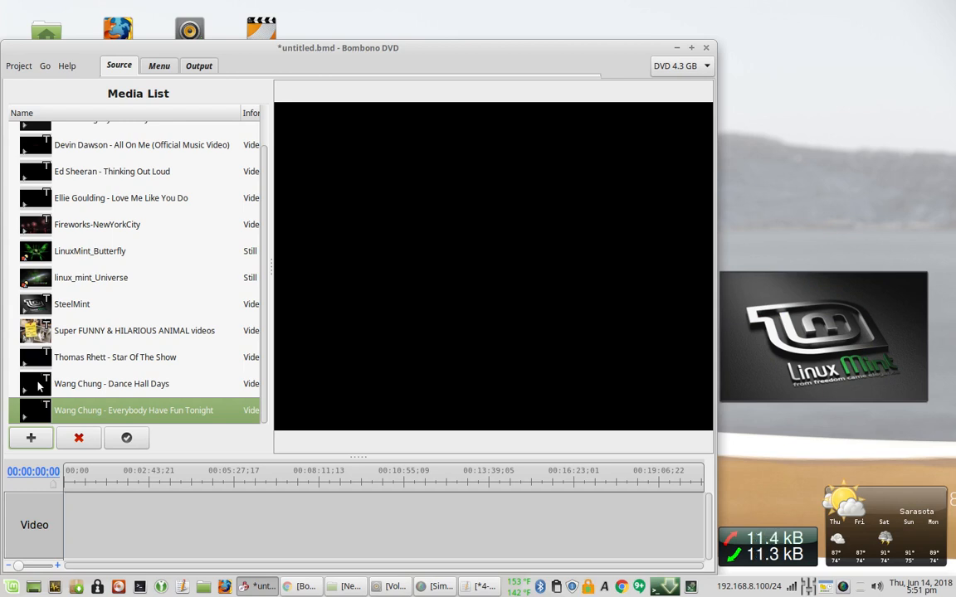
scroll(91, 245, "up", 1)
scroll(93, 241, "down", 1)
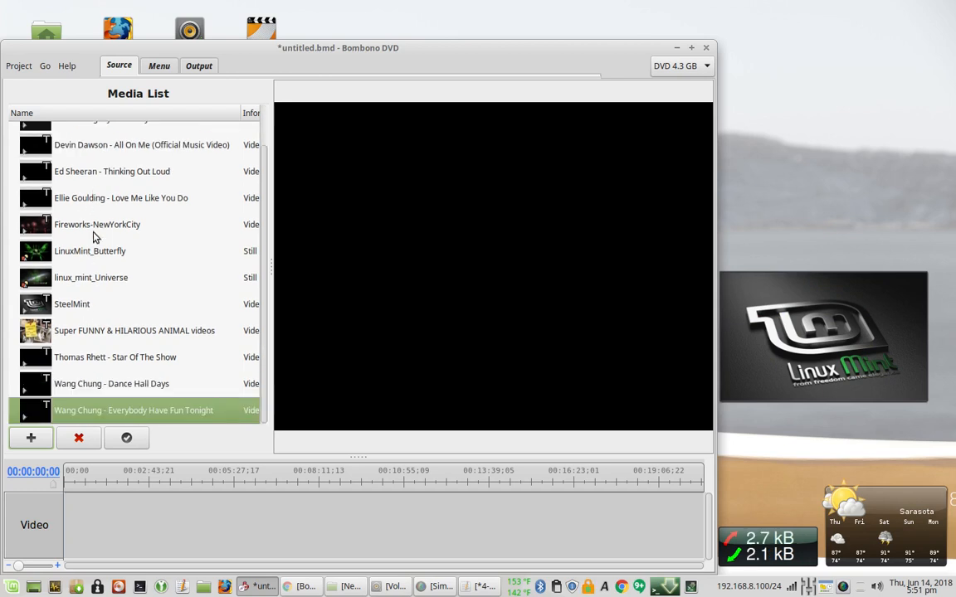
left_click(31, 438)
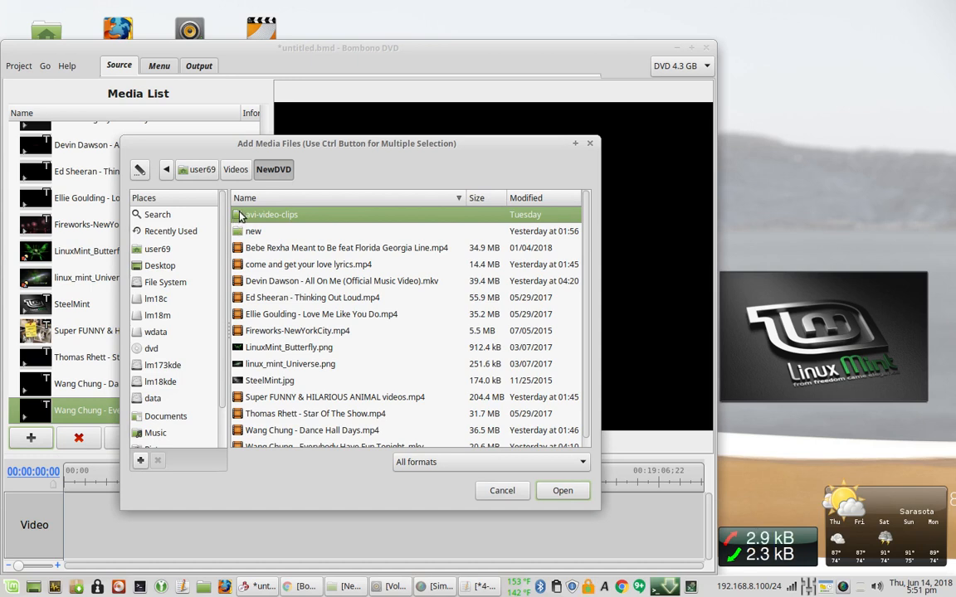
double_click(240, 216)
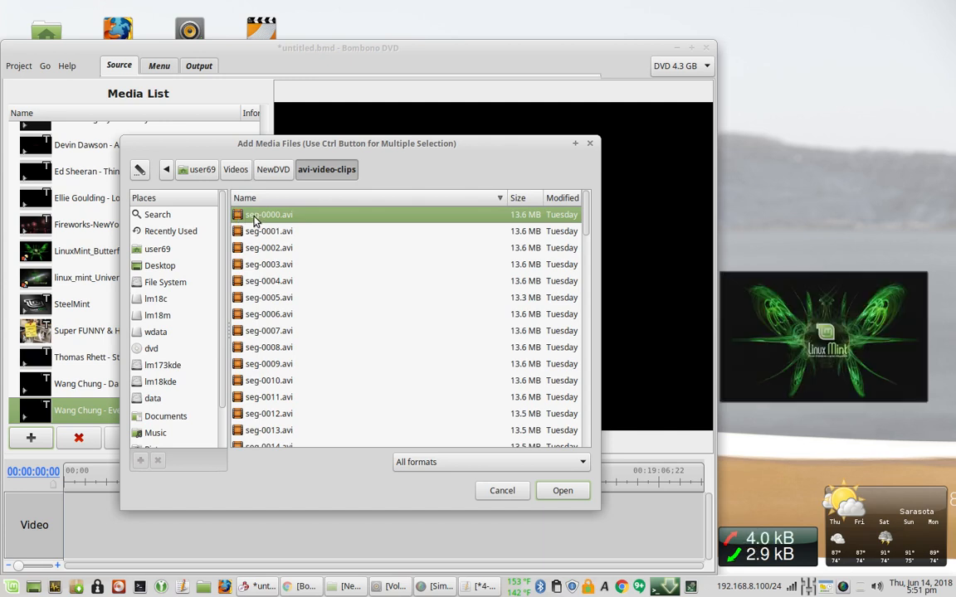
key("ctrl+a")
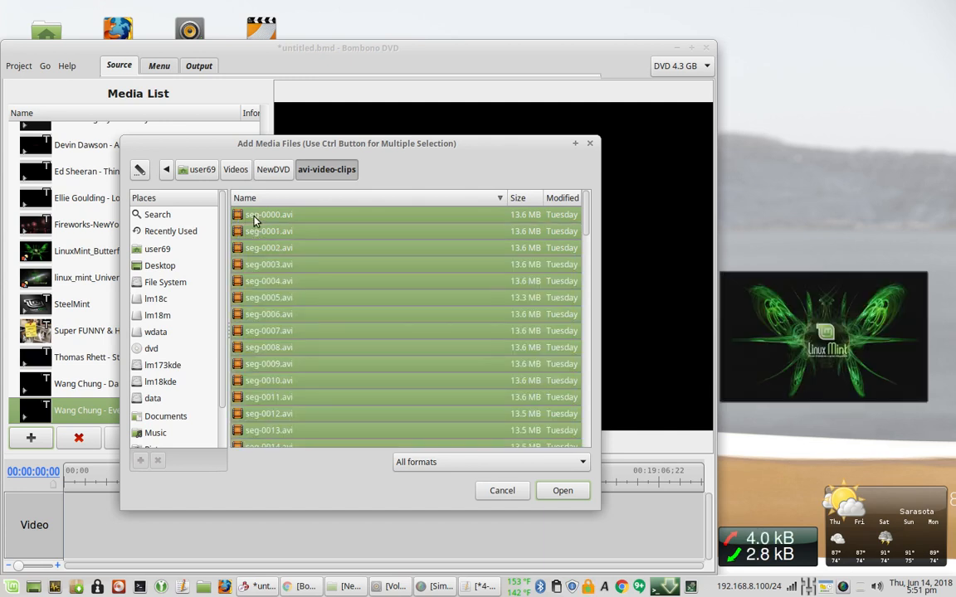
left_click(570, 493)
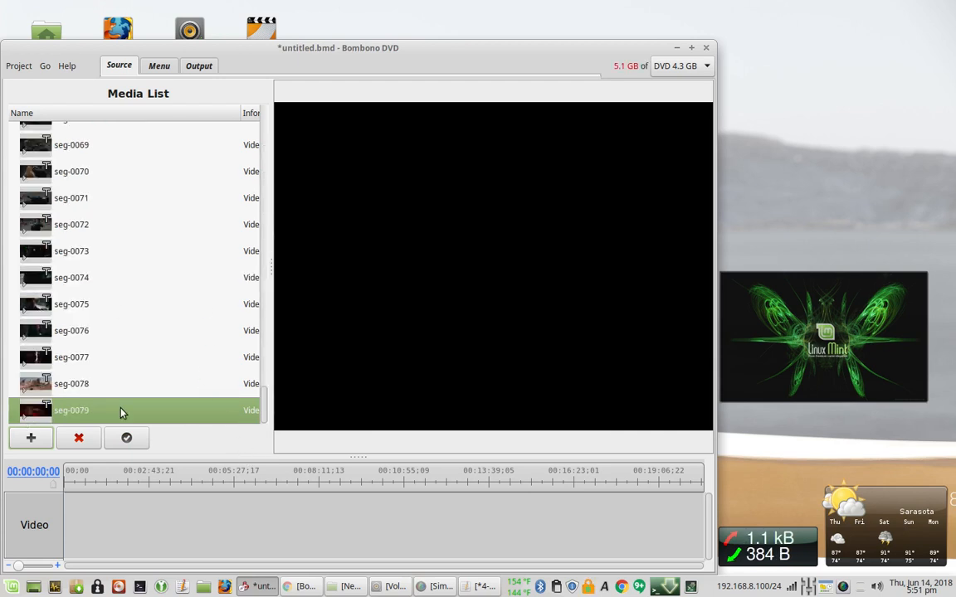
Review the media list, checking the song videos, still images and seg clips.
scroll(121, 398, "up", 15)
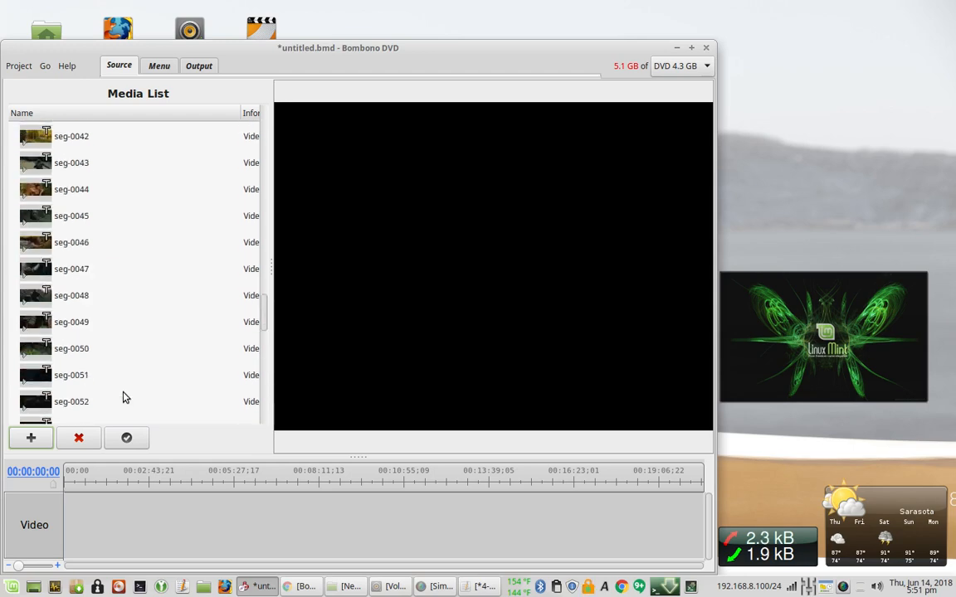
scroll(133, 390, "up", 10)
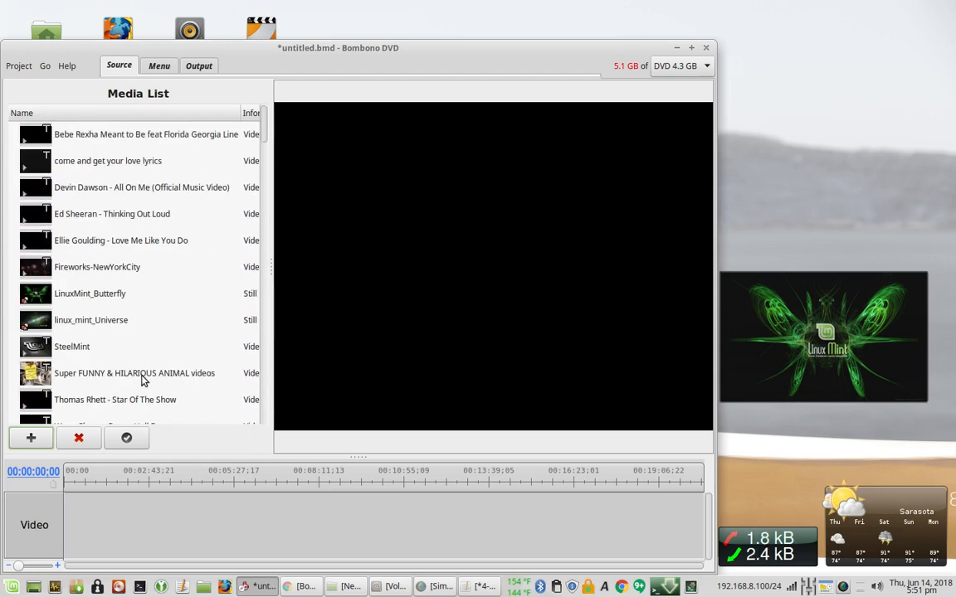
scroll(142, 380, "down", 2)
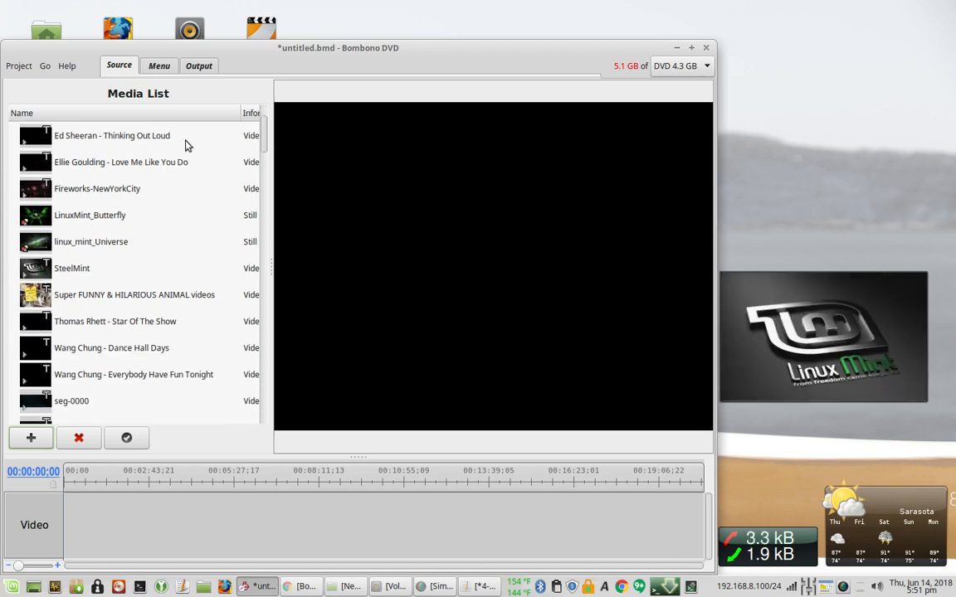
scroll(168, 178, "down", 8)
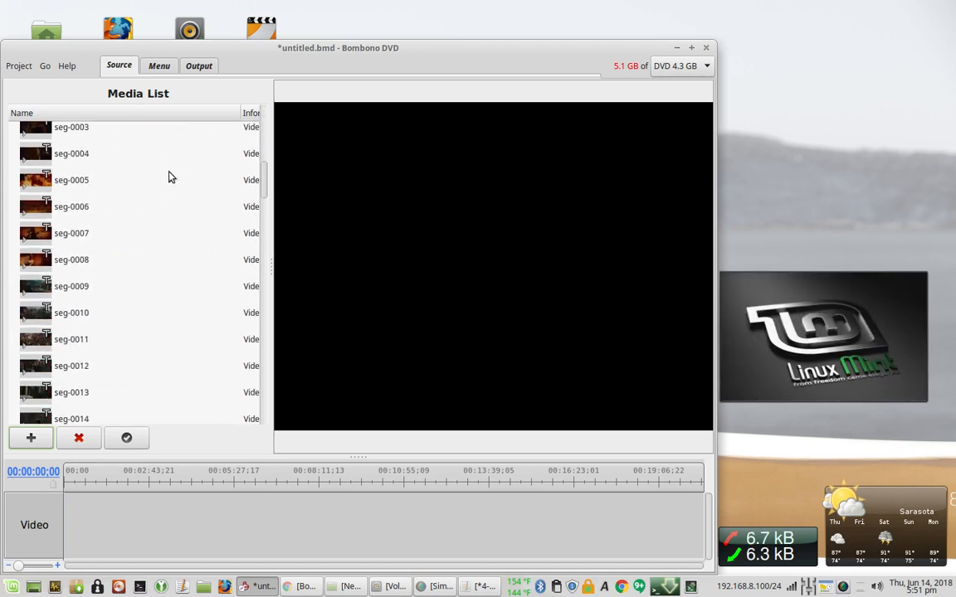
scroll(167, 180, "up", 3)
scroll(166, 180, "up", 3)
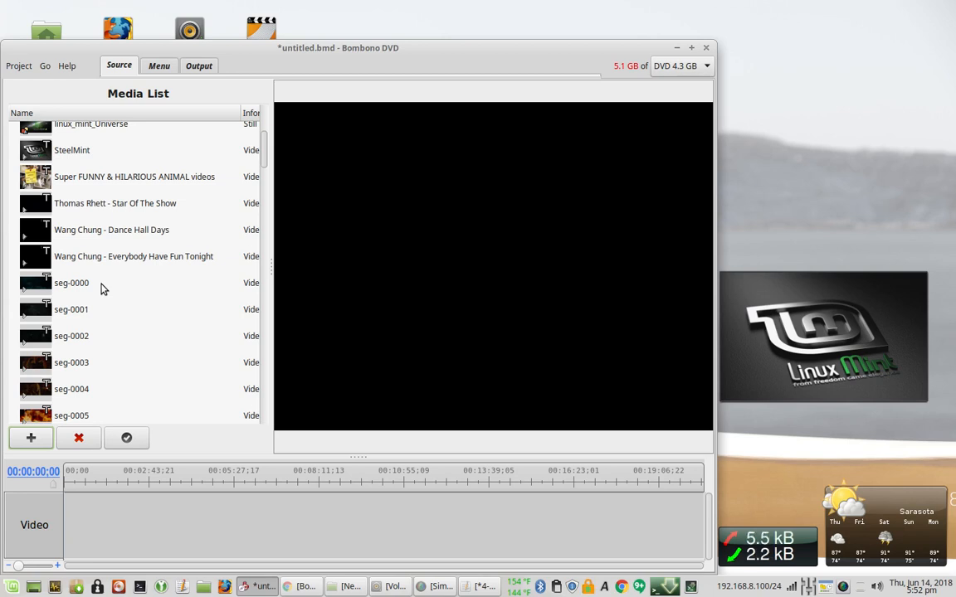
Reorder the media list, moving Devin Dawson above come and get your love lyrics and Ellie Goulding above Ed Sheeran.
scroll(101, 288, "up", 5)
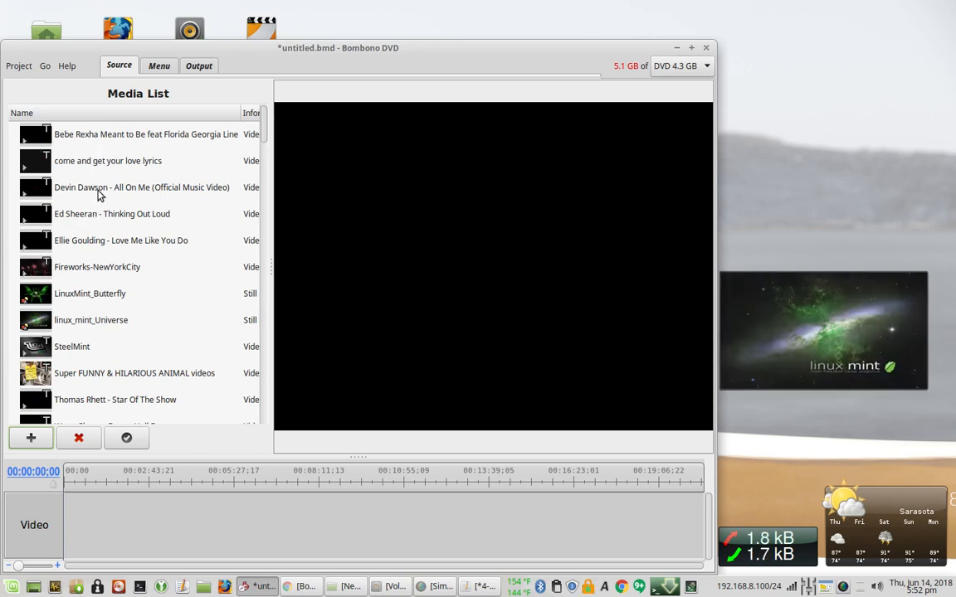
left_click_drag(95, 190, 90, 159)
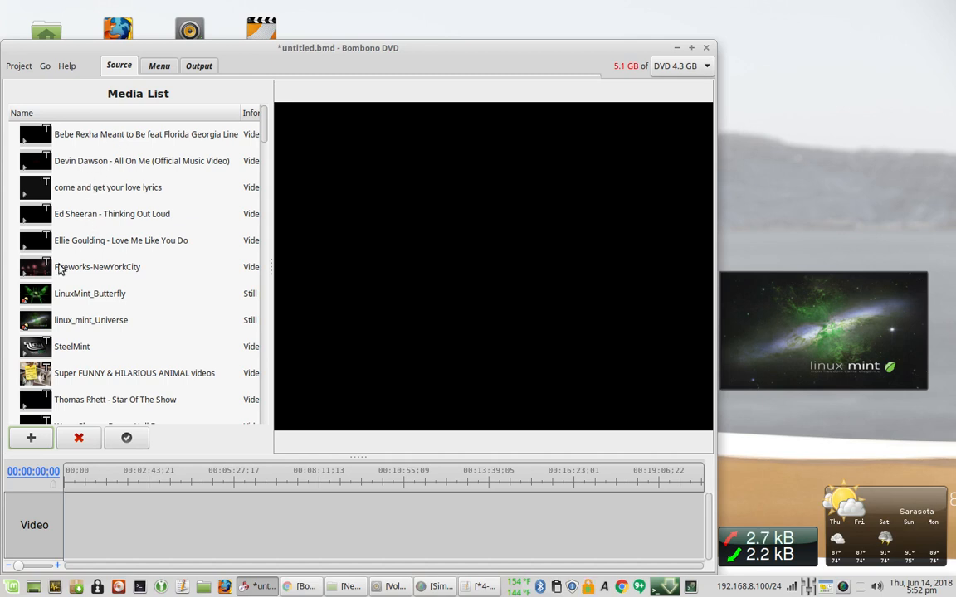
left_click_drag(106, 248, 114, 213)
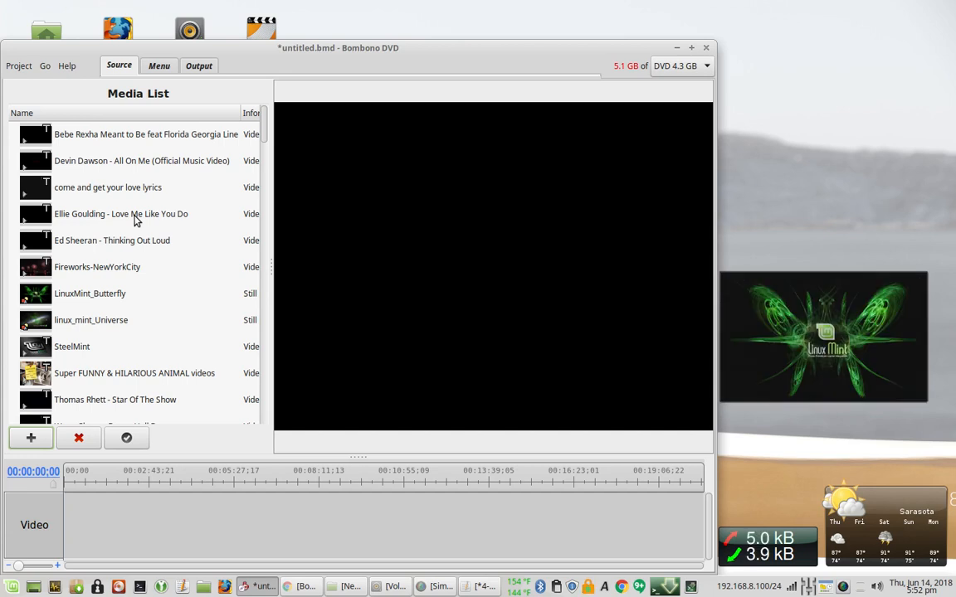
Switch to menu authoring, maximize the window, and widen the list area so full media names and types show.
left_click(160, 71)
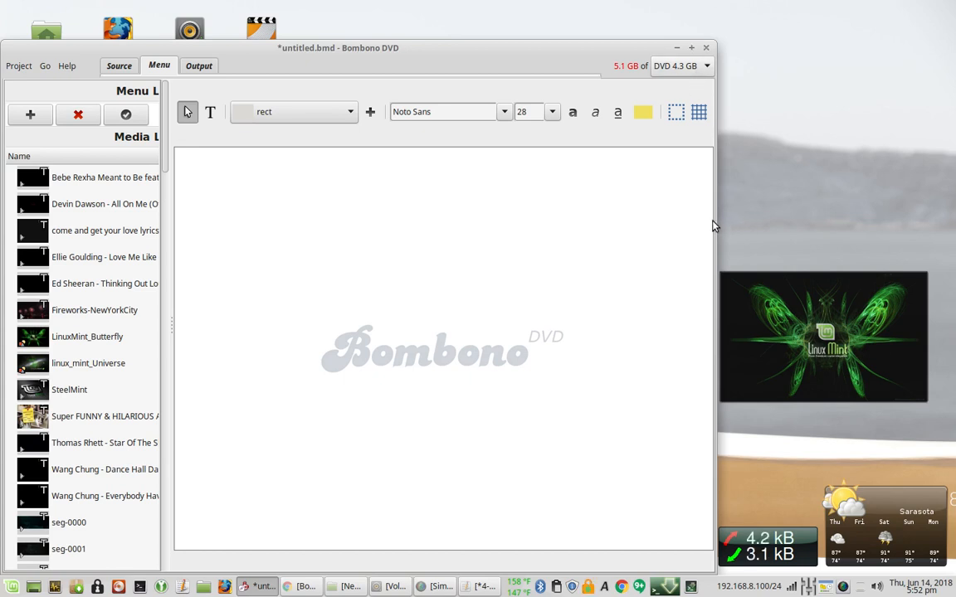
left_click_drag(719, 219, 944, 237)
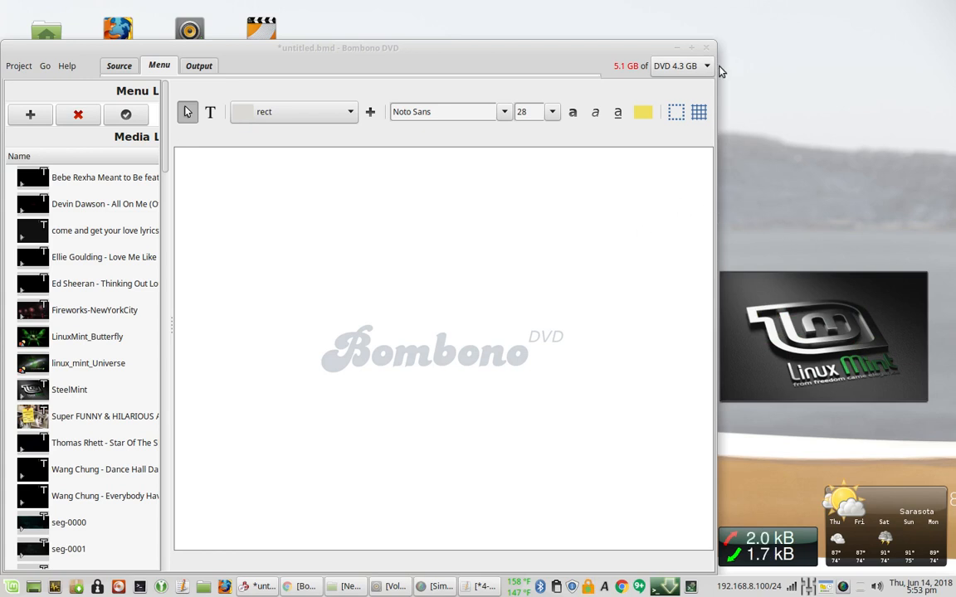
left_click(692, 48)
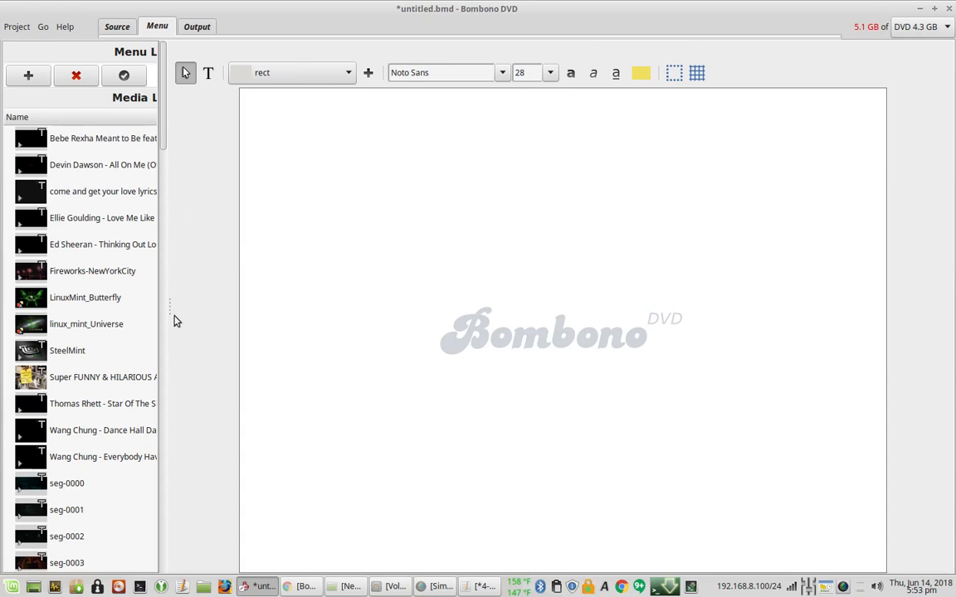
left_click_drag(171, 307, 296, 314)
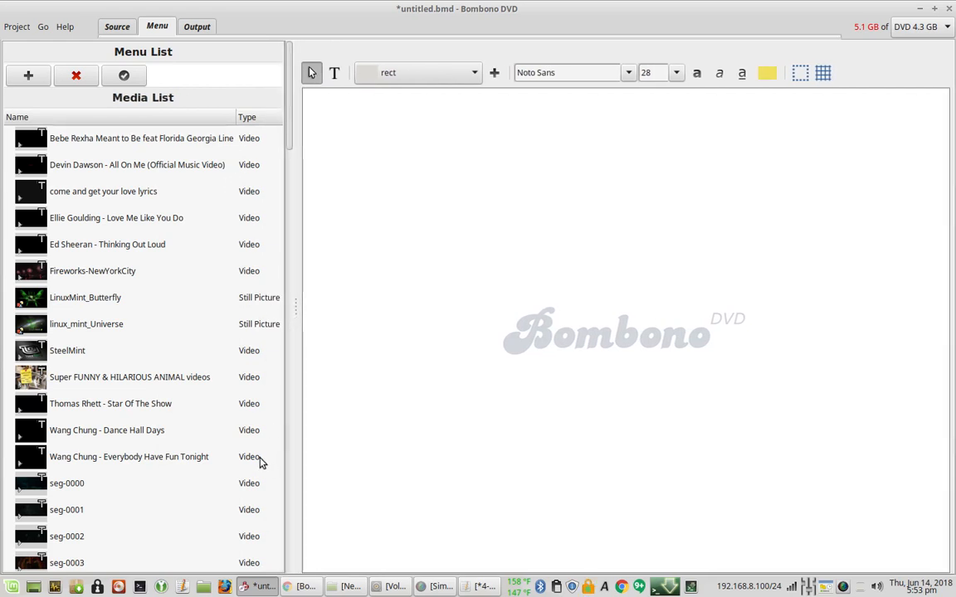
Add a new menu to the project's menu list.
scroll(259, 453, "down", 5)
scroll(259, 454, "up", 5)
left_click(38, 75)
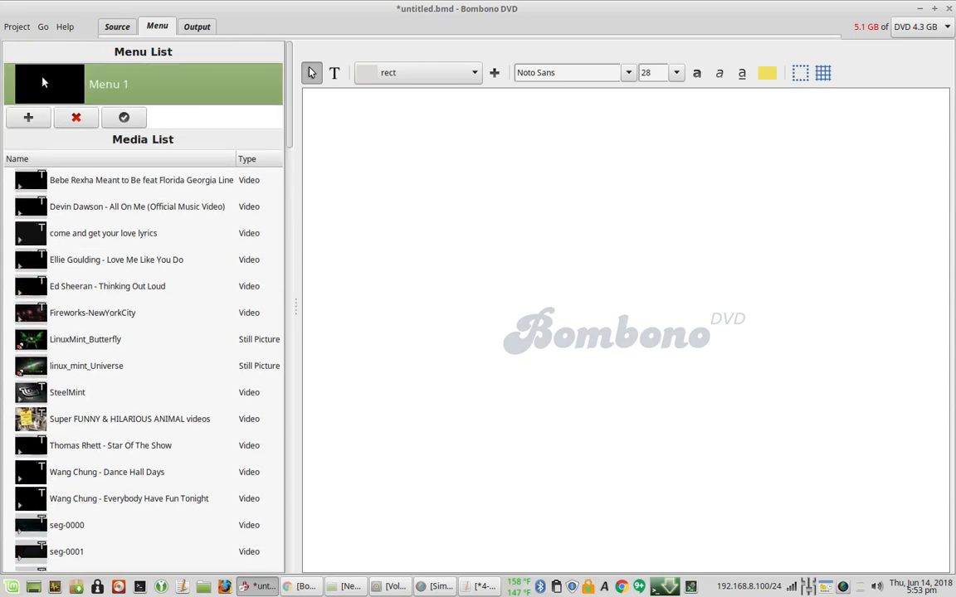
right_click(105, 86)
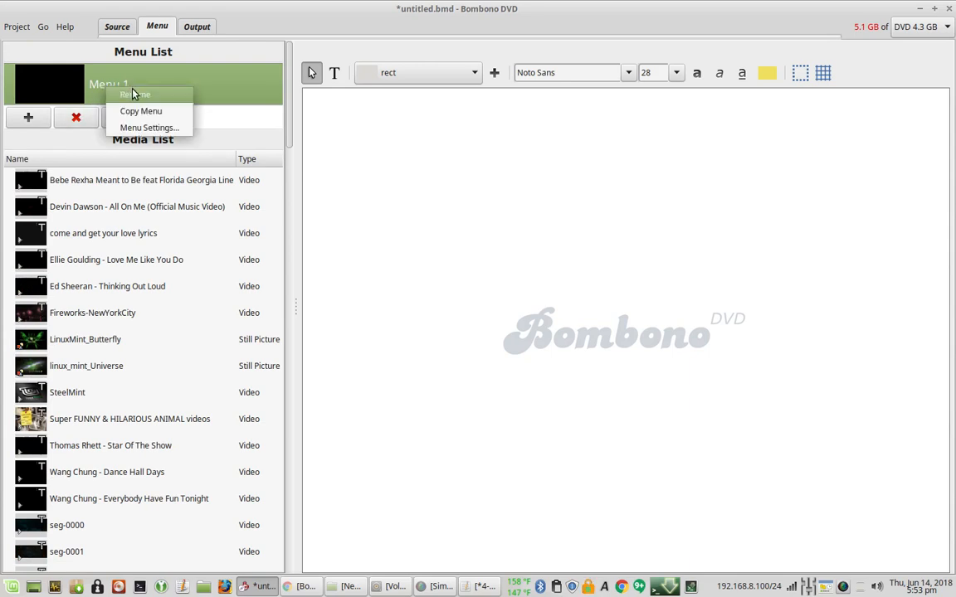
left_click(132, 96)
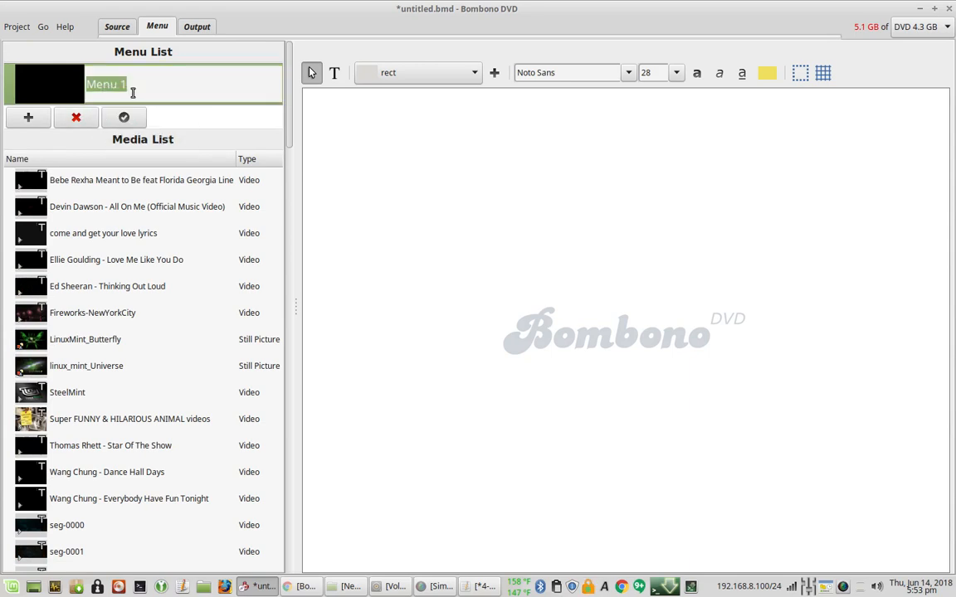
key("Home")
type("DVD")
key("BackSpace")
key("BackSpace")
key("BackSpace")
key("Return")
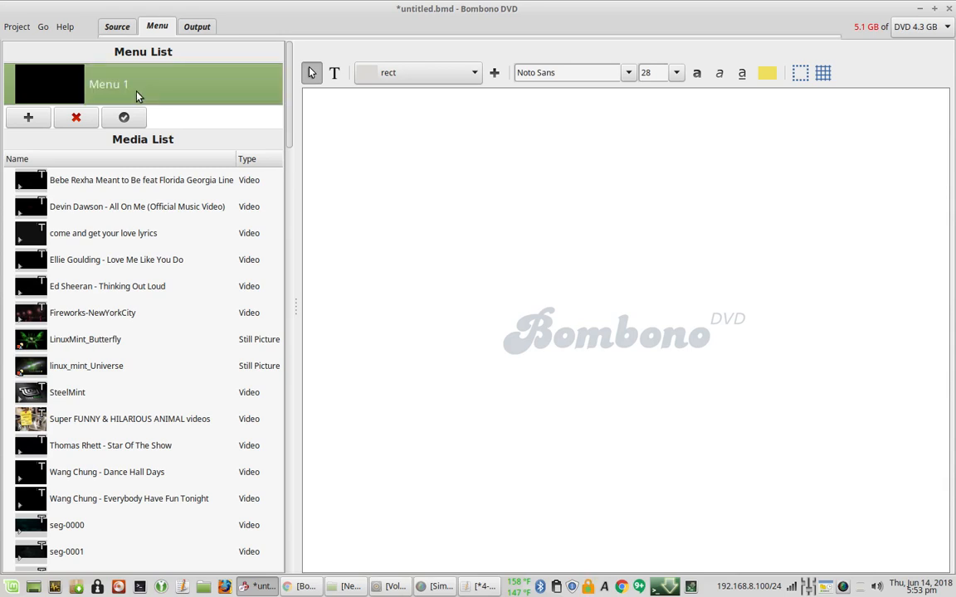
Make Menu 1 a motion menu with a duration of 21 seconds.
right_click(213, 94)
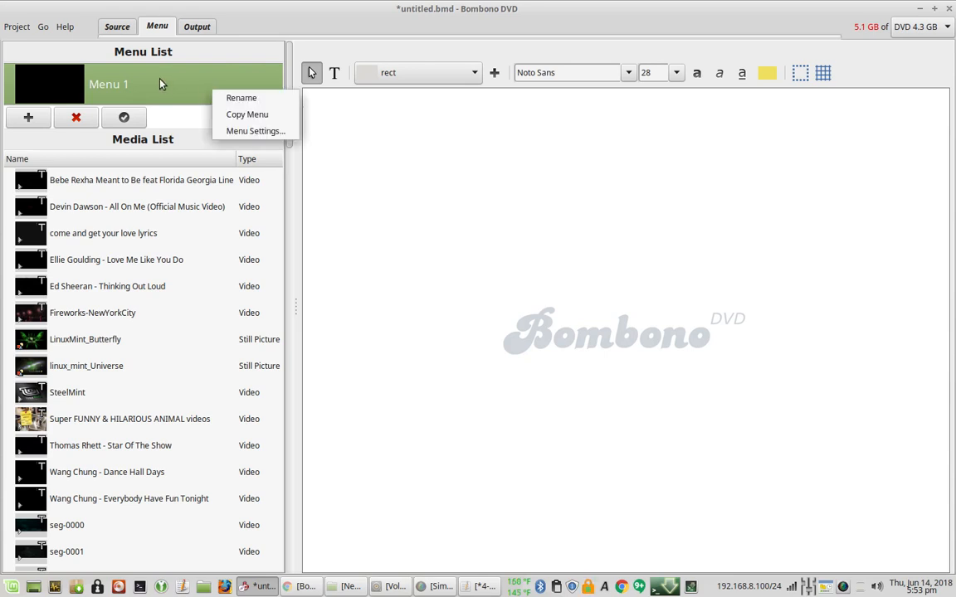
left_click(251, 133)
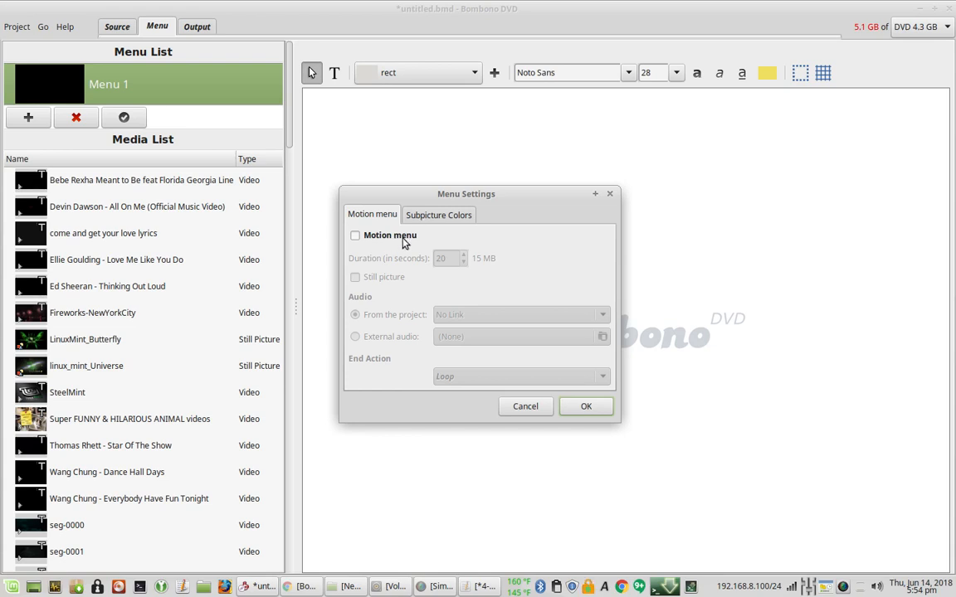
left_click(355, 237)
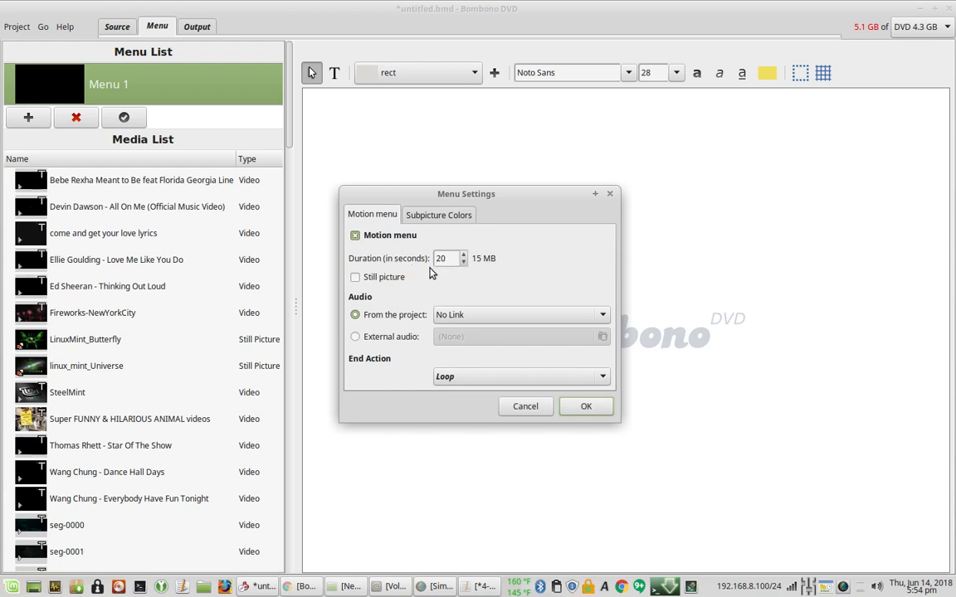
left_click(463, 255)
Examine the end action choices available for the motion menu, leaving Loop selected.
left_click(482, 383)
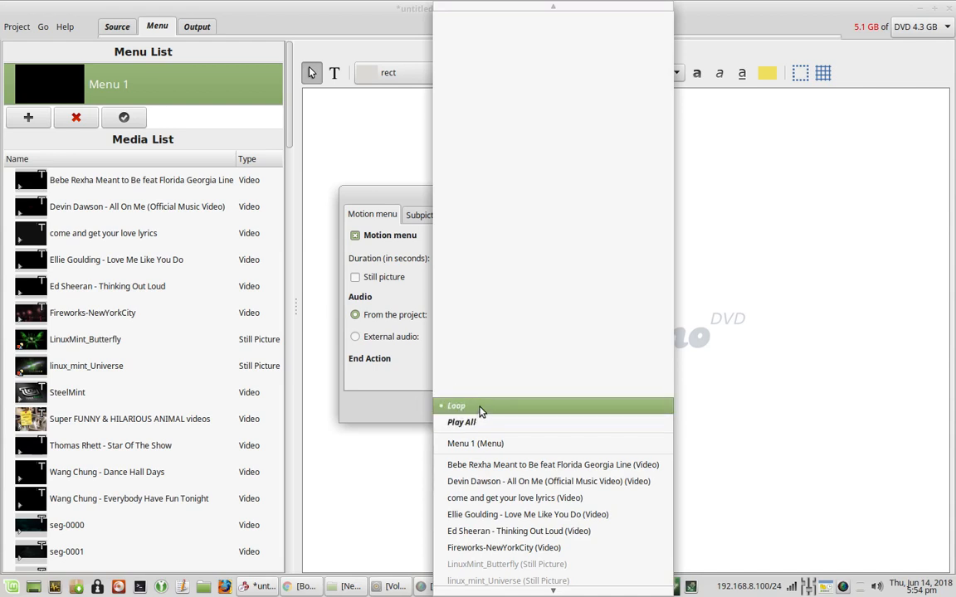
scroll(481, 413, "down", 1)
scroll(480, 412, "down", 1)
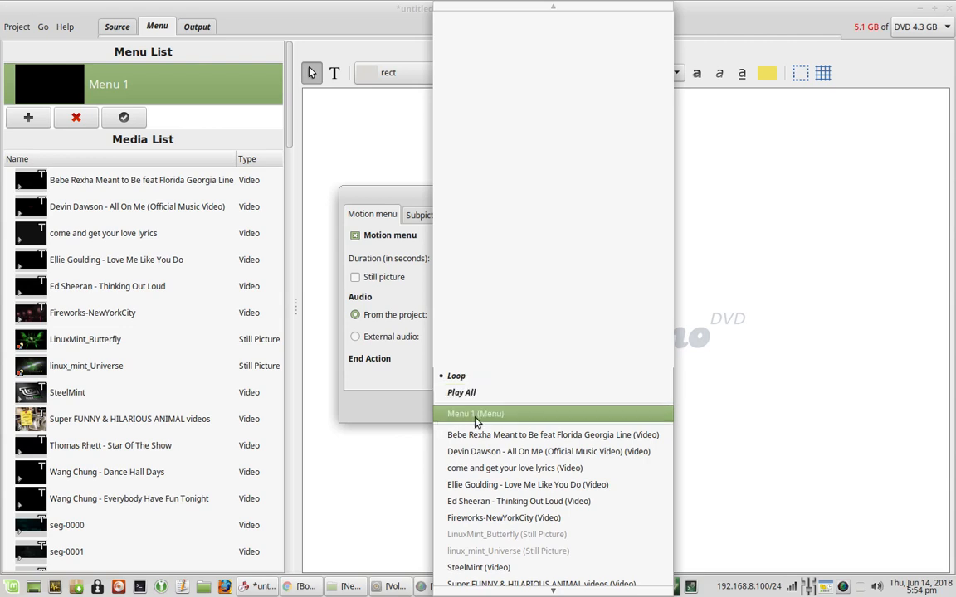
scroll(478, 423, "down", 8)
scroll(478, 425, "down", 17)
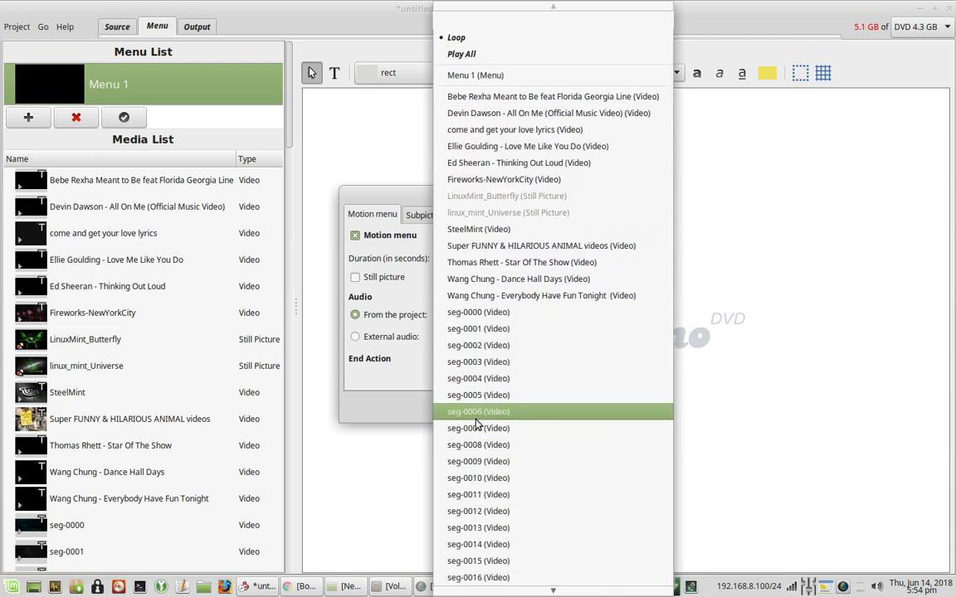
scroll(478, 425, "up", 3)
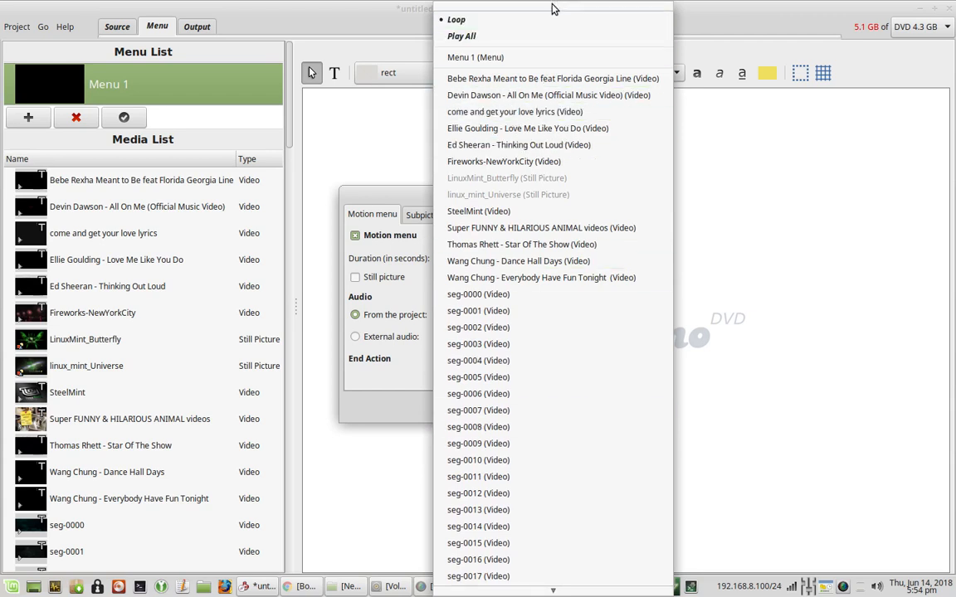
left_click(392, 408)
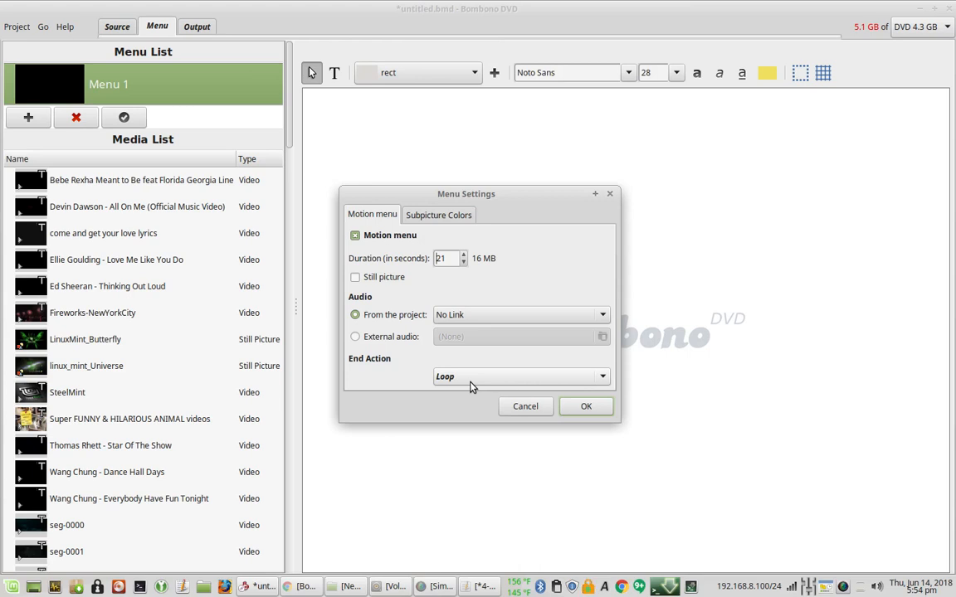
Use the external audio file Dave Koz_winelight.mp3 from Videos/NewDVD for Menu 1 and apply the menu settings.
left_click(355, 337)
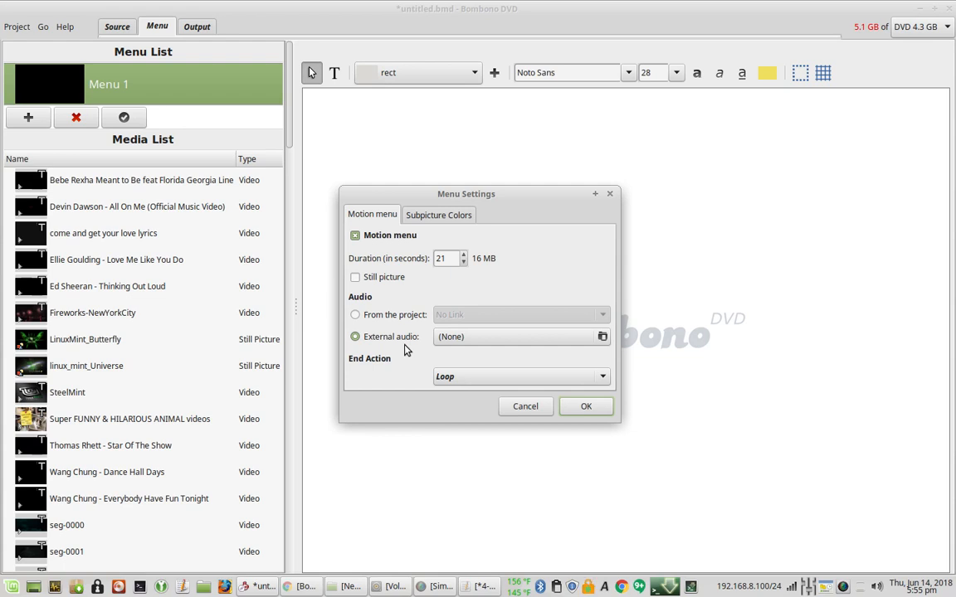
left_click(478, 343)
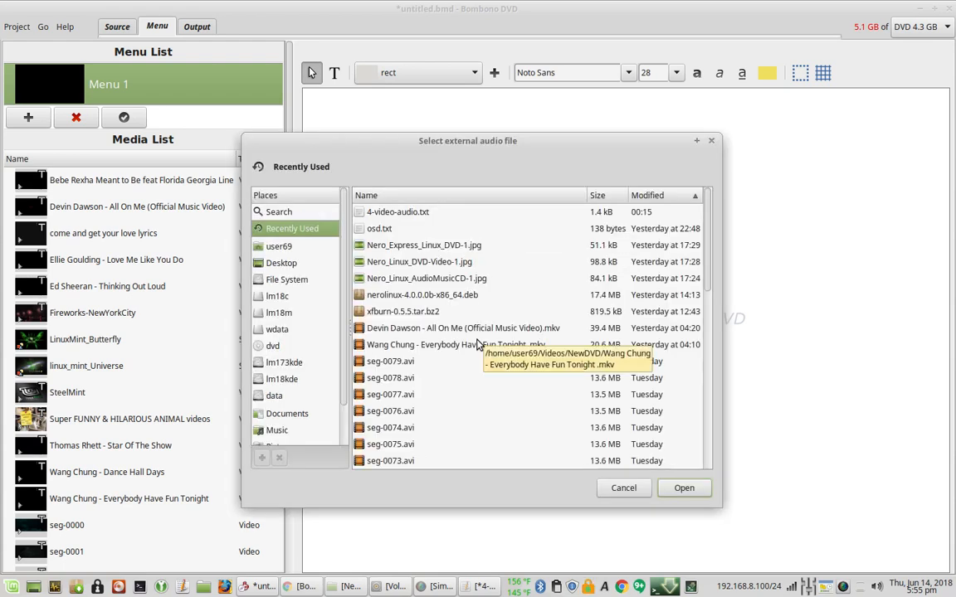
left_click(276, 246)
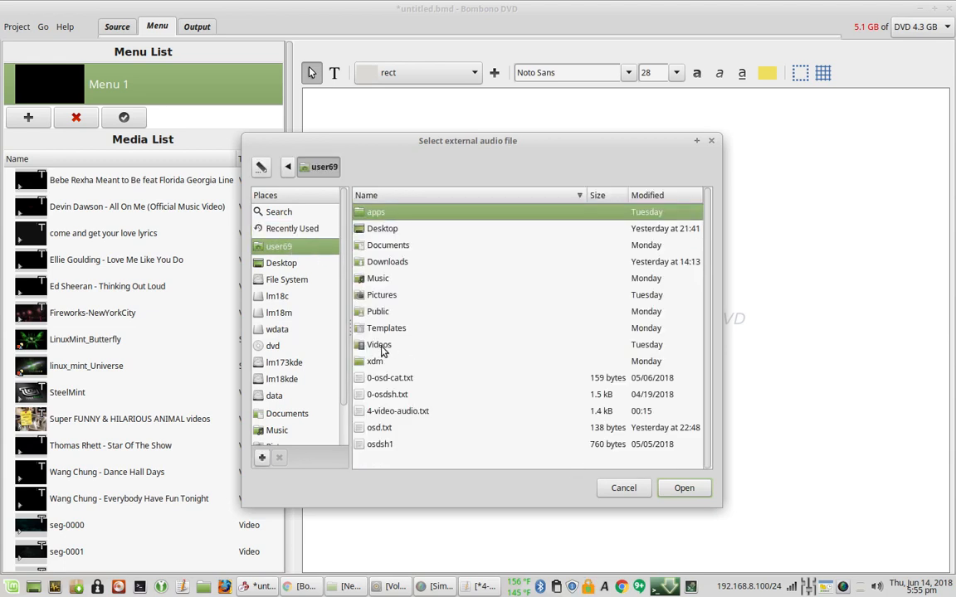
double_click(374, 348)
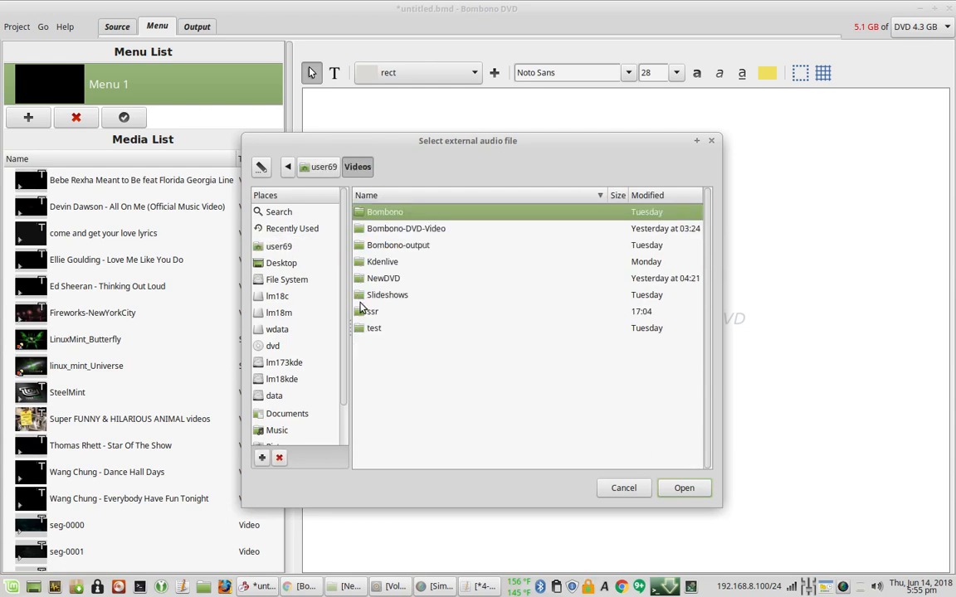
double_click(377, 279)
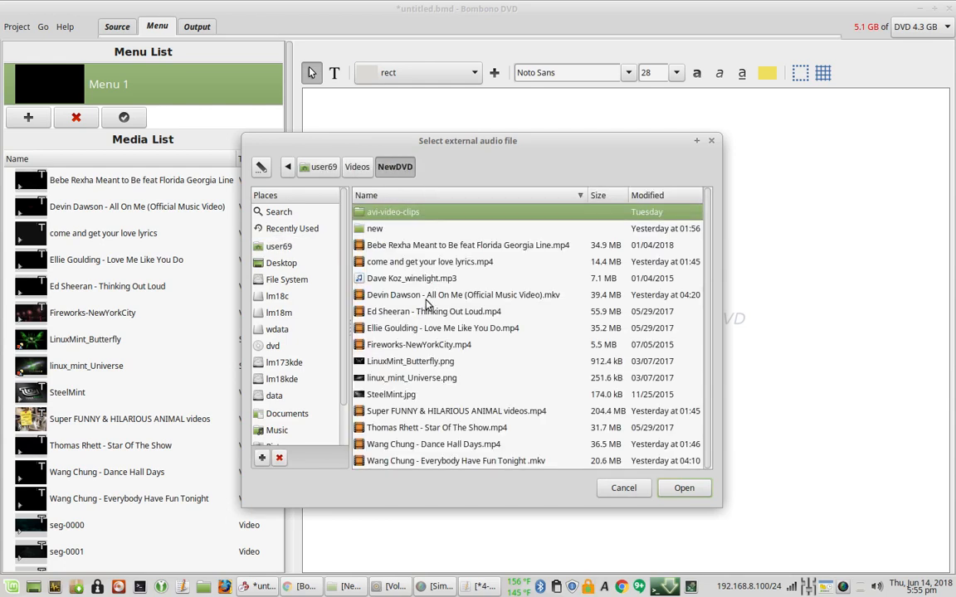
left_click(423, 278)
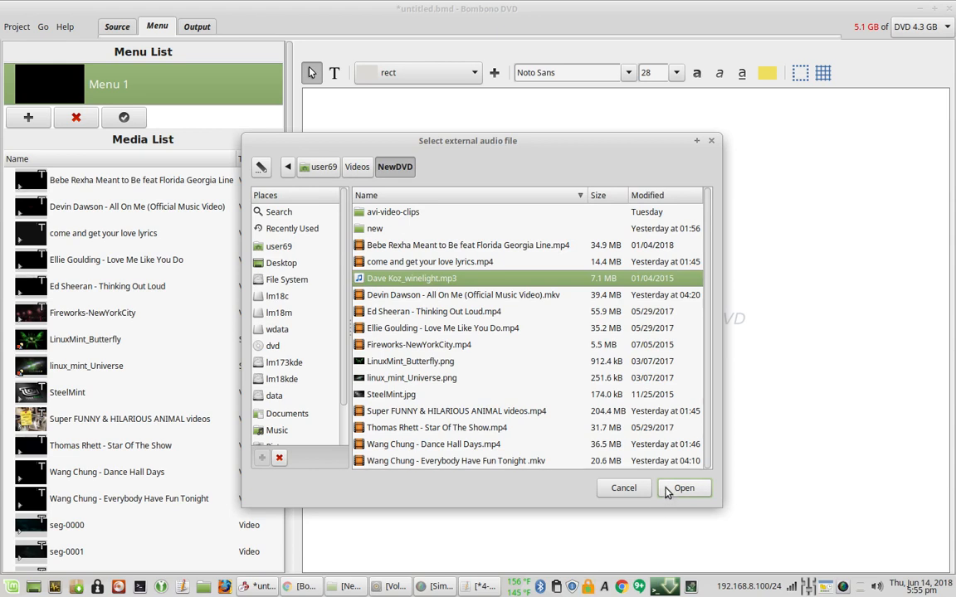
left_click(682, 489)
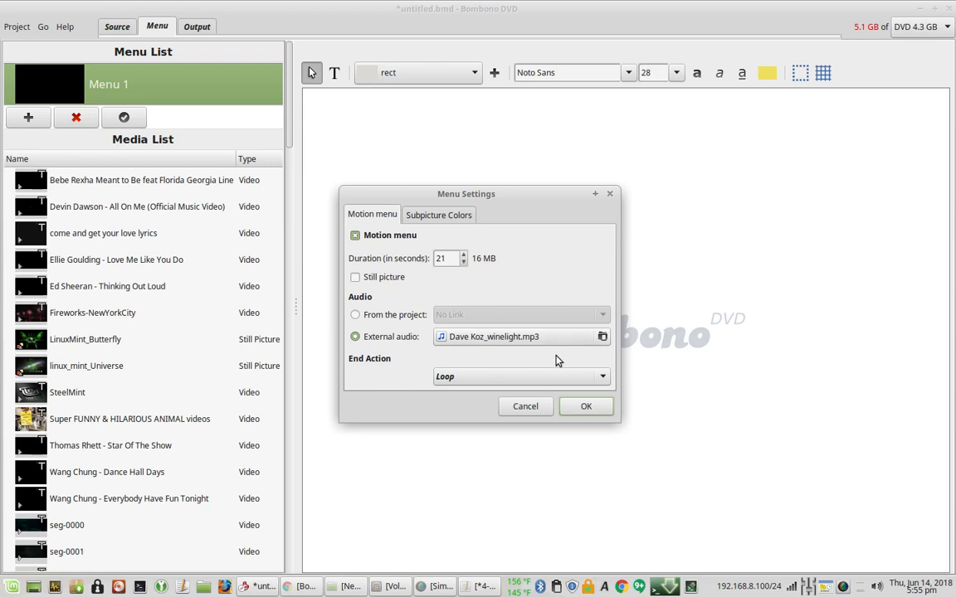
left_click(587, 407)
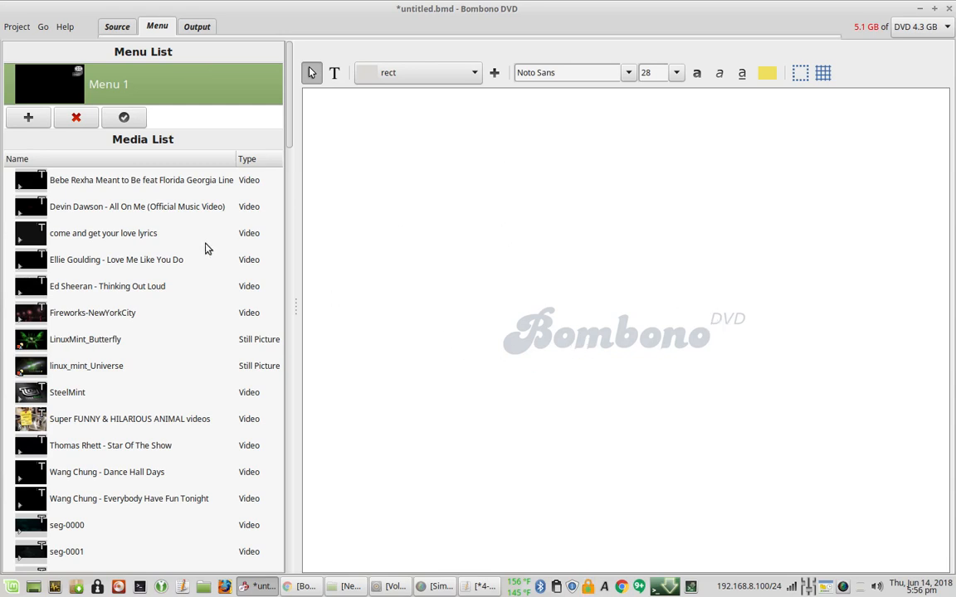
Open Menu 1 for editing and set its background color to the blue #4439F7, sampled from the color wheel.
left_click(123, 117)
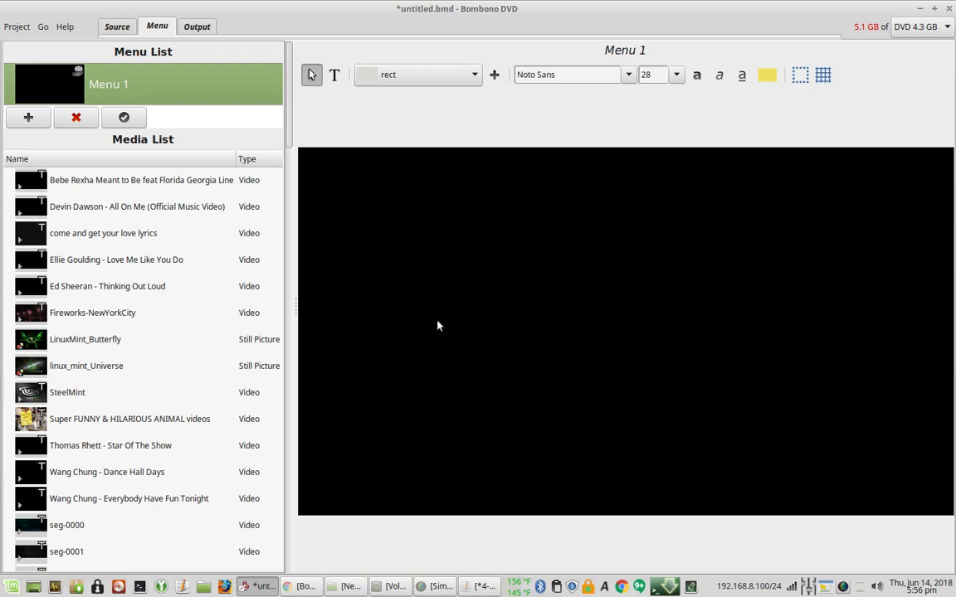
right_click(424, 291)
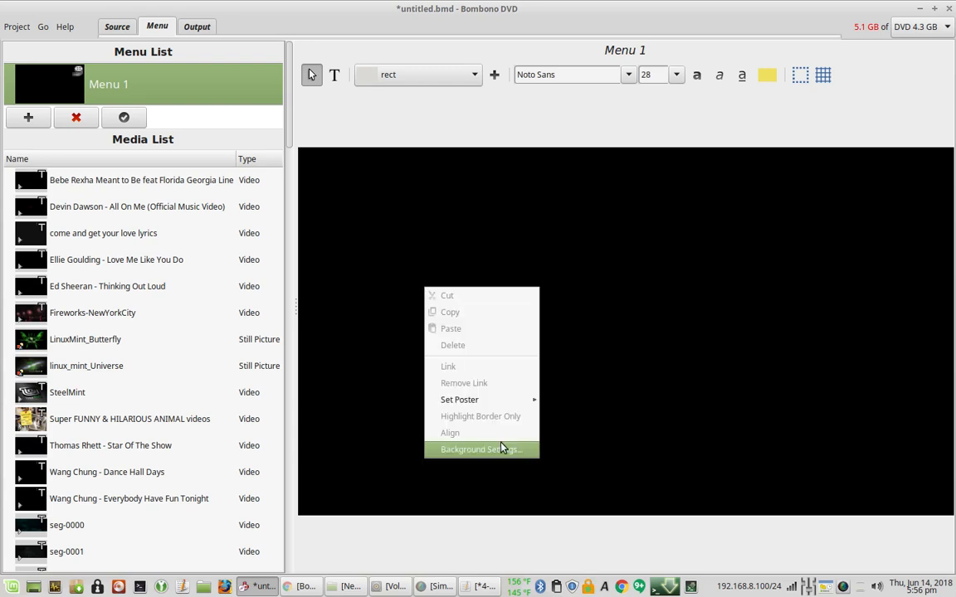
left_click(502, 449)
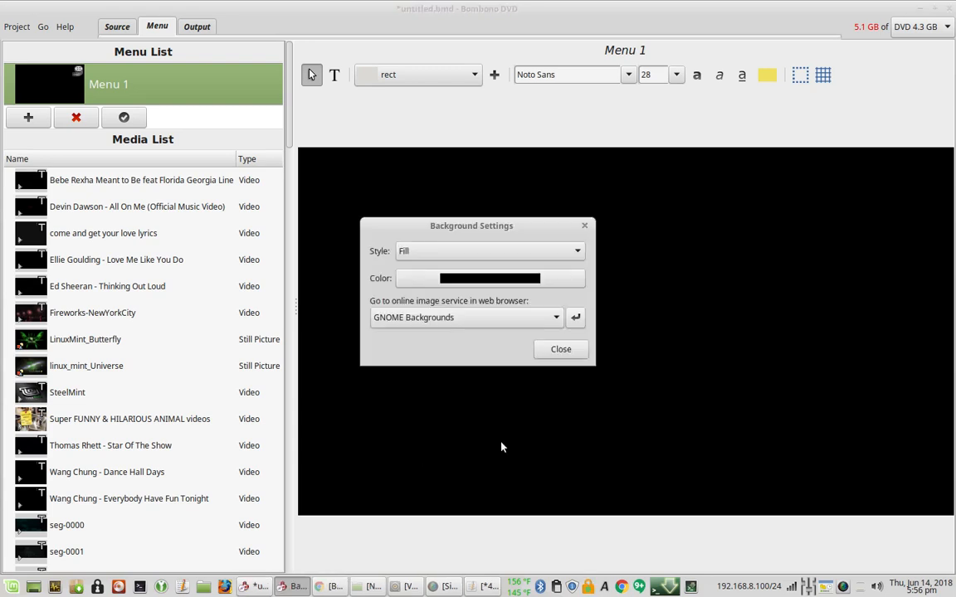
left_click(488, 278)
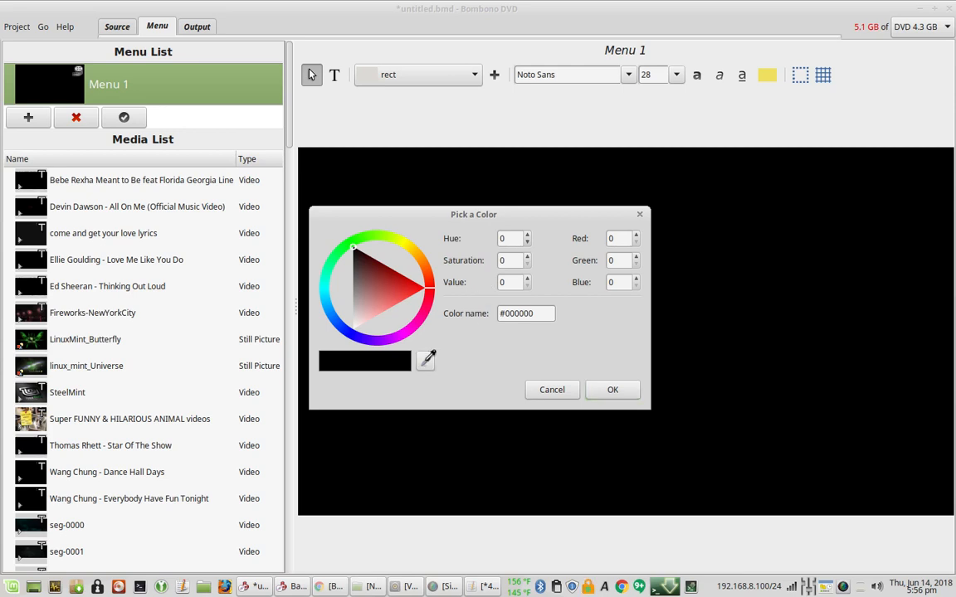
left_click(426, 363)
left_click(322, 299)
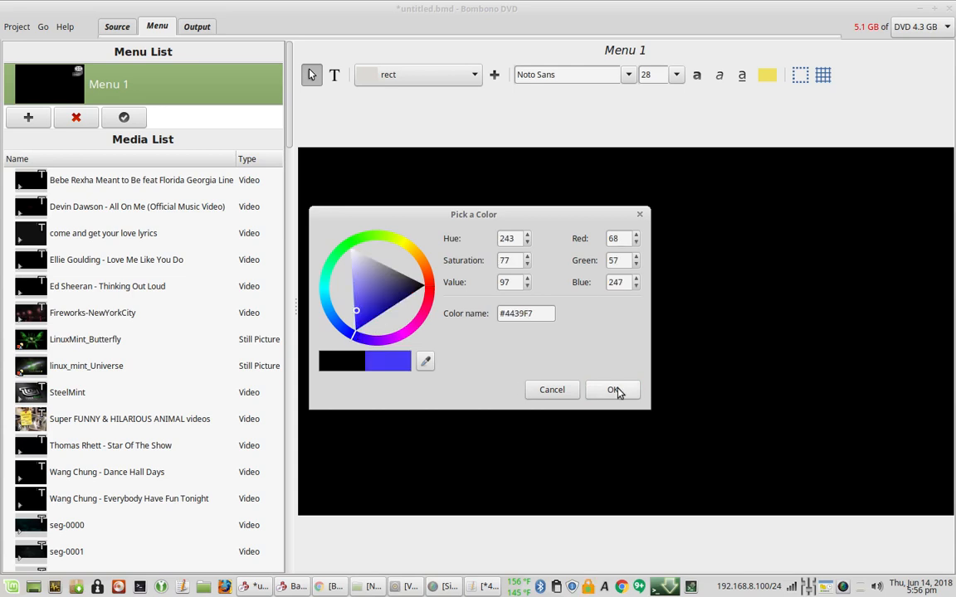
left_click(614, 389)
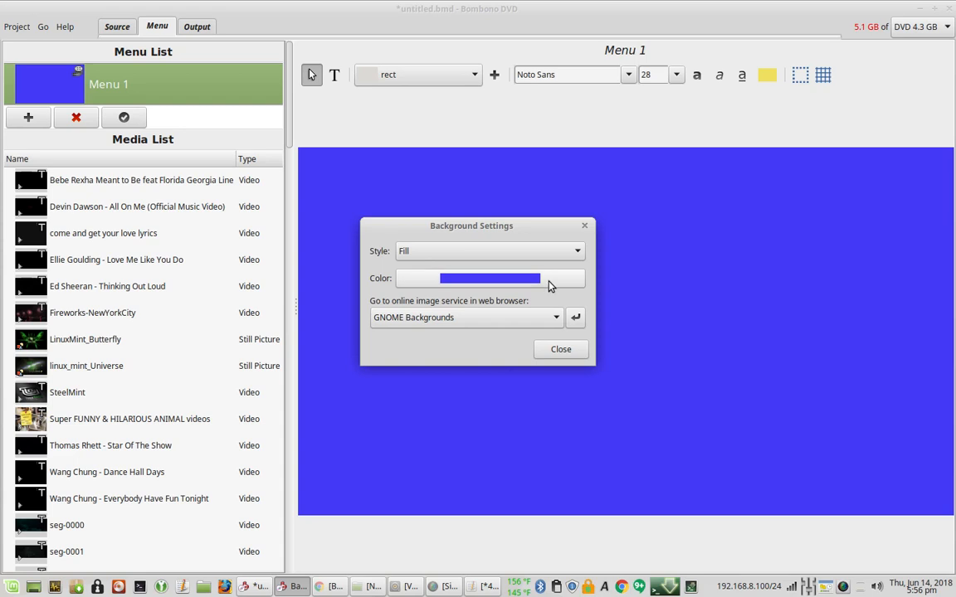
left_click(562, 350)
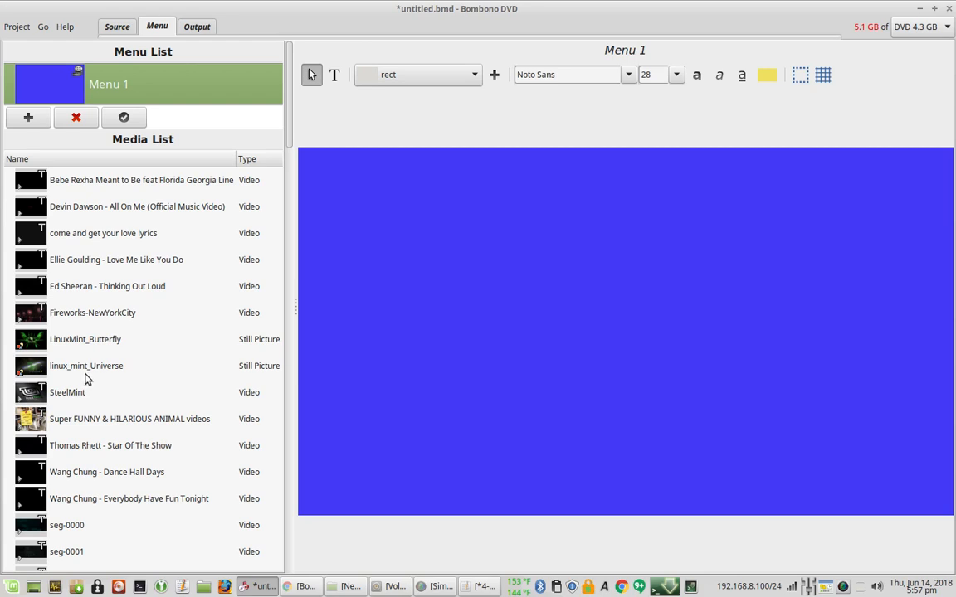
Choose the classic frame style for the video thumbnails in Menu 1.
left_click(93, 340)
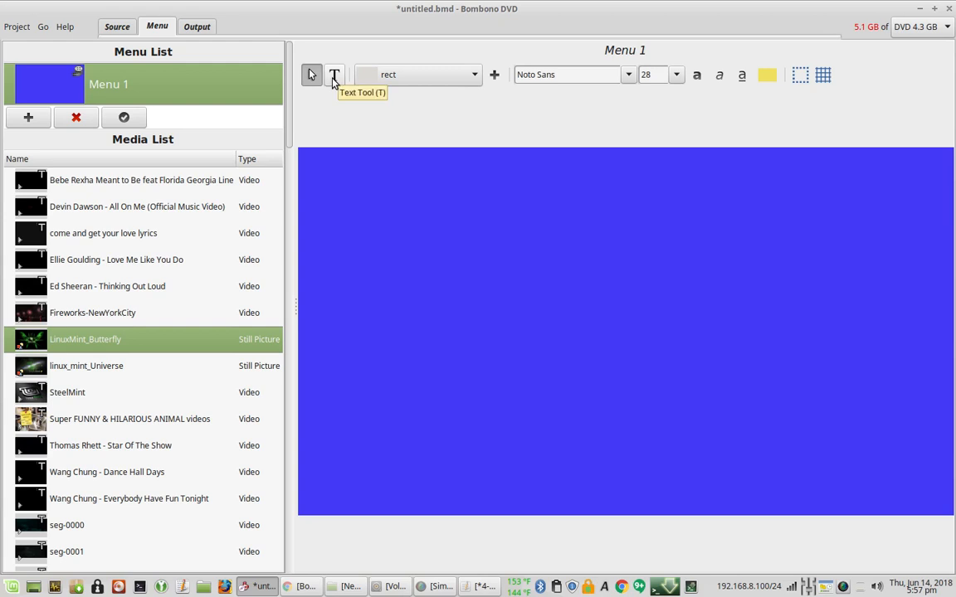
left_click(441, 83)
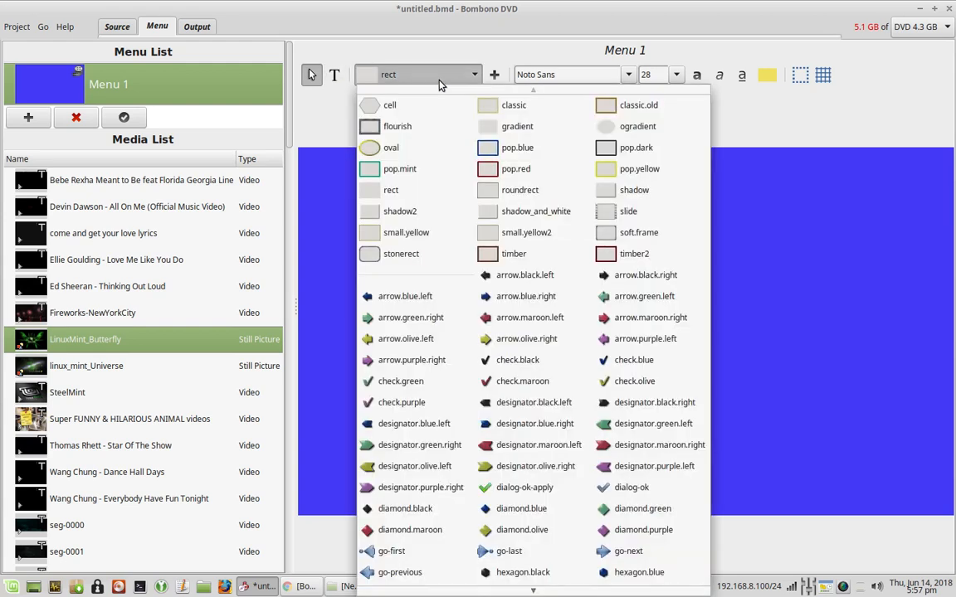
left_click(471, 54)
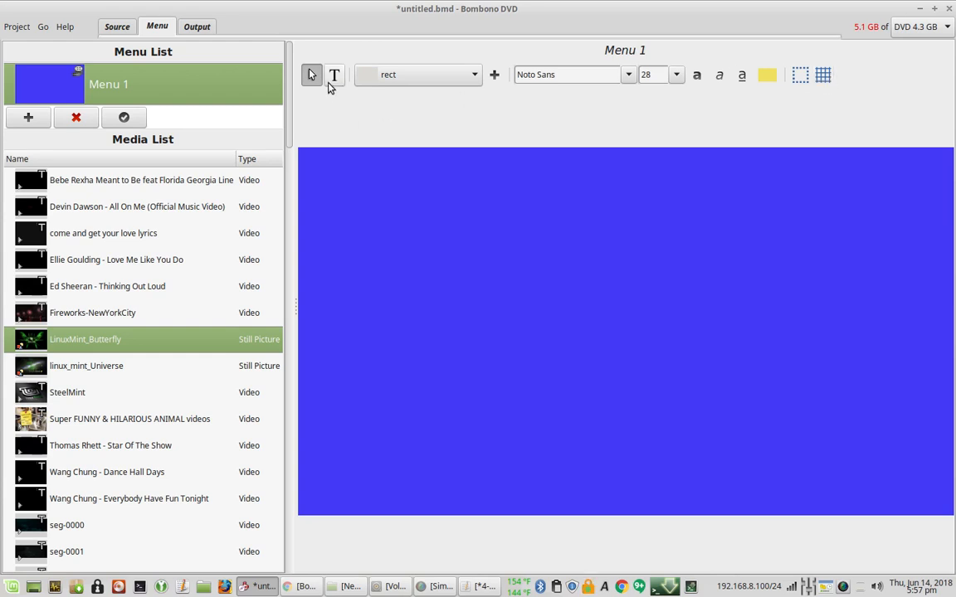
left_click(395, 76)
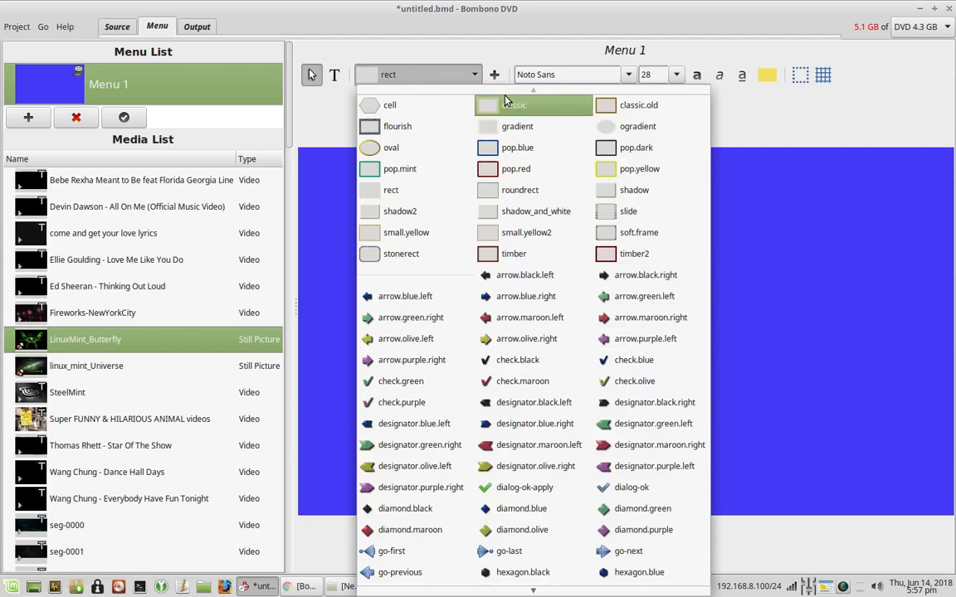
left_click(401, 58)
left_click(384, 76)
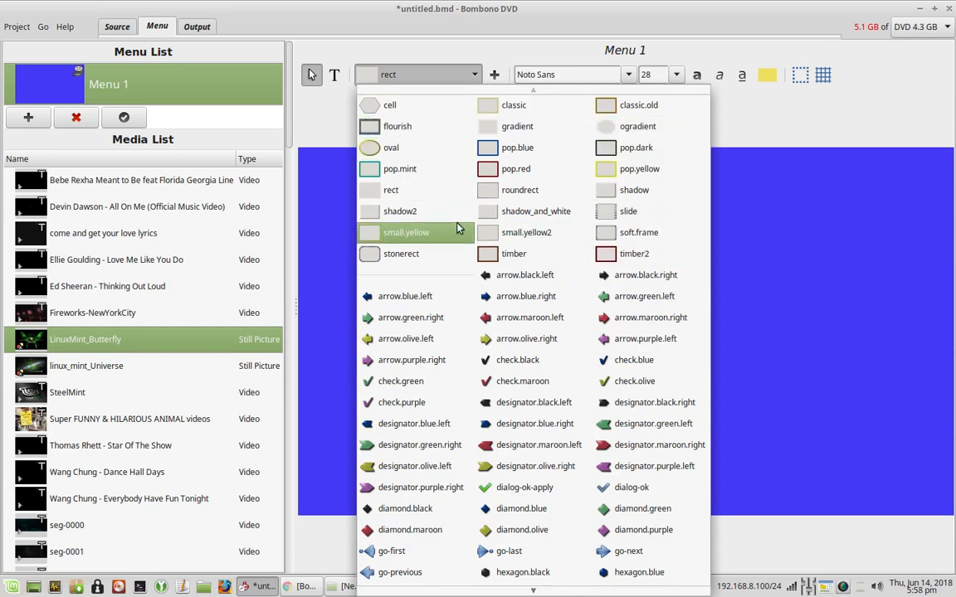
left_click(489, 108)
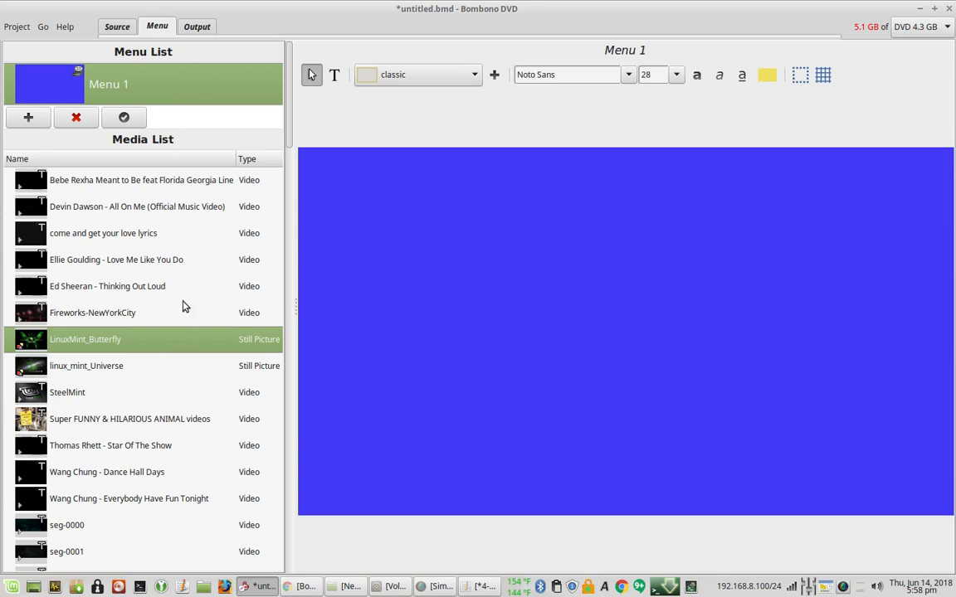
Set the LinuxMint_Butterfly still picture as the background poster of Menu 1.
scroll(169, 282, "down", 1)
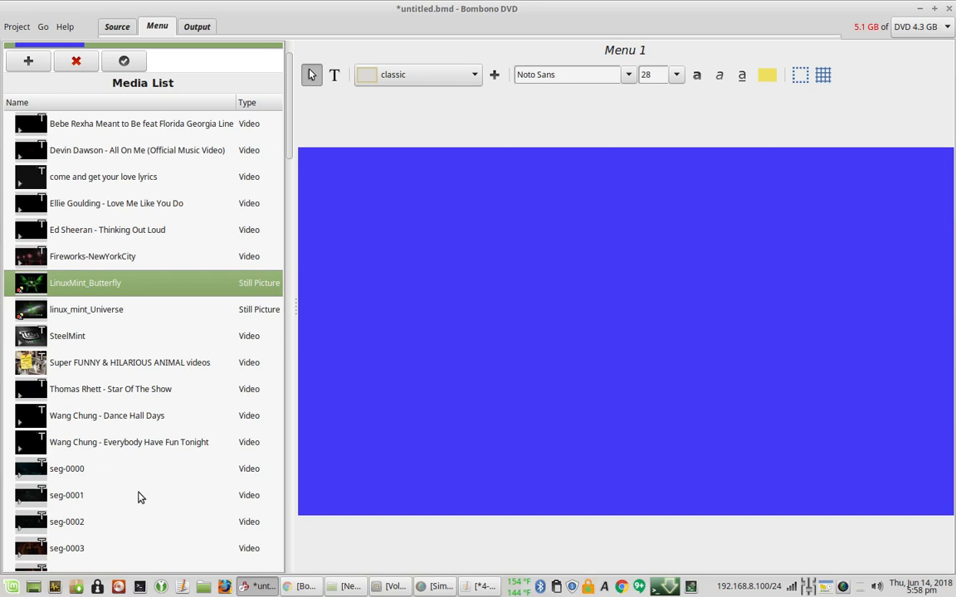
scroll(139, 497, "down", 5)
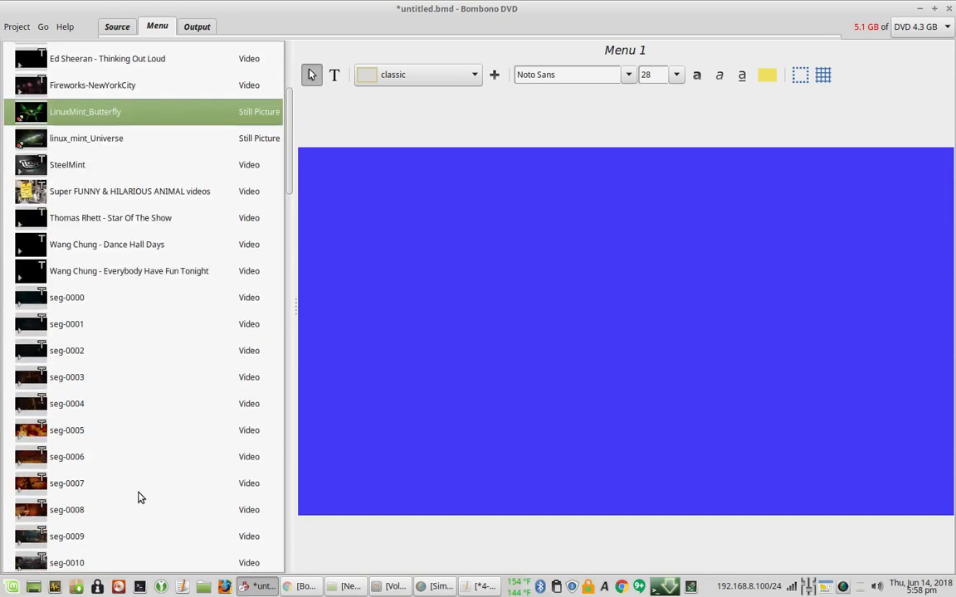
scroll(139, 497, "up", 2)
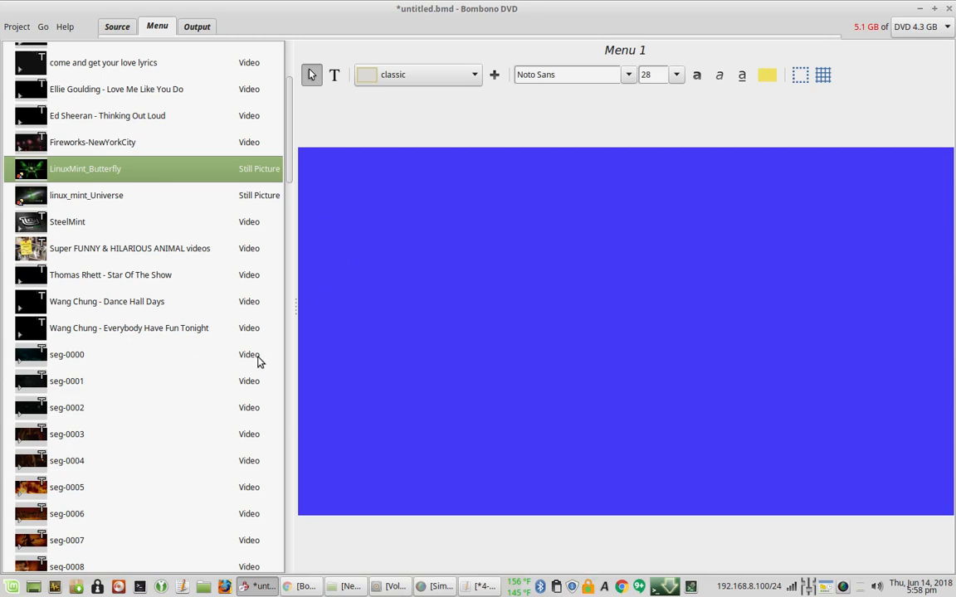
scroll(191, 372, "up", 5)
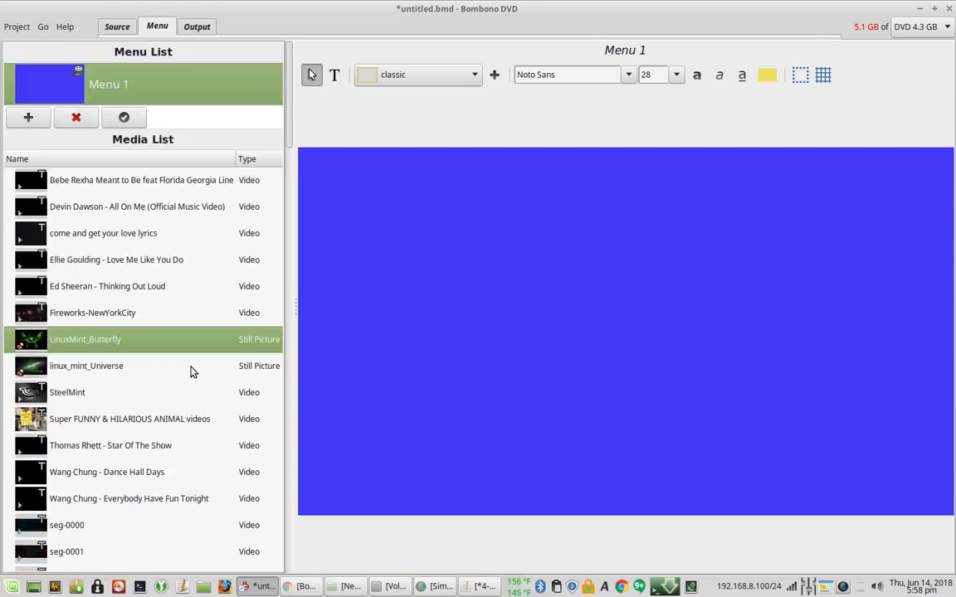
scroll(191, 371, "down", 5)
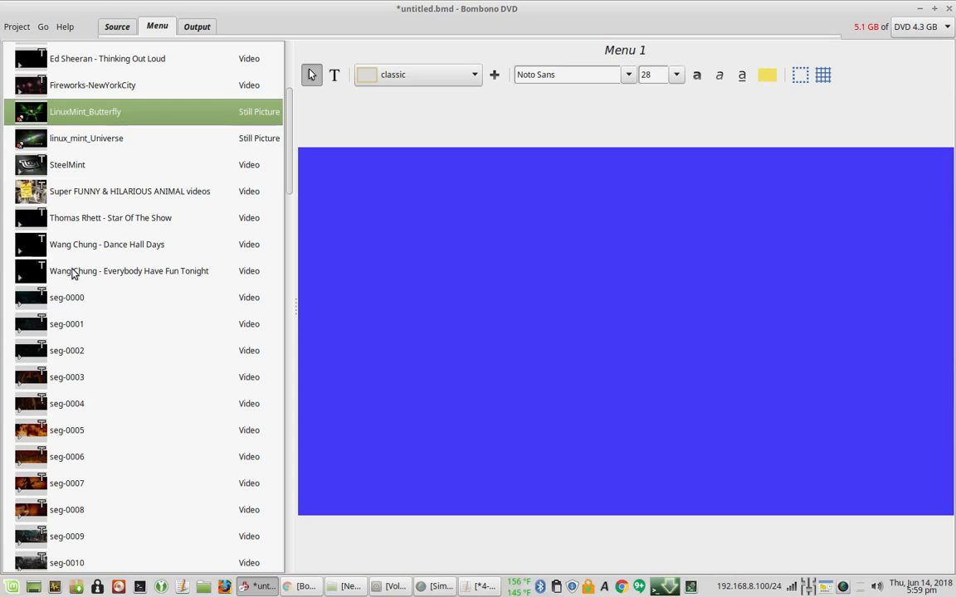
scroll(73, 271, "up", 5)
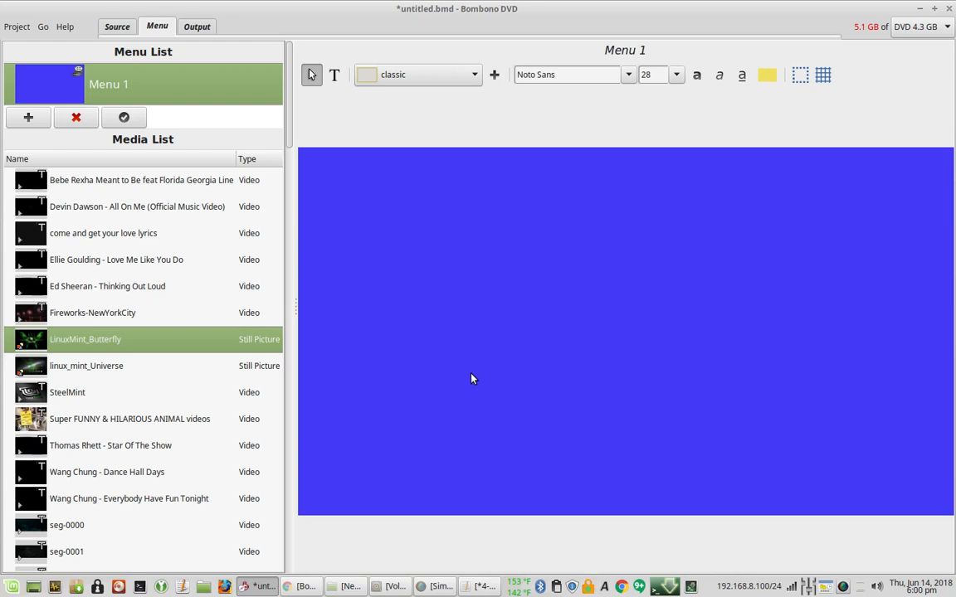
right_click(461, 342)
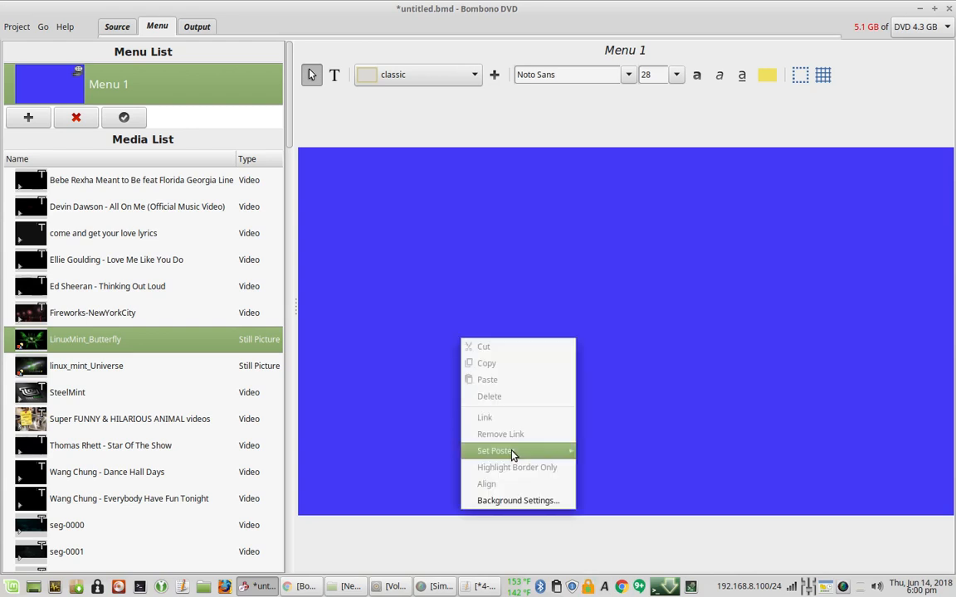
mouse_move(512, 453)
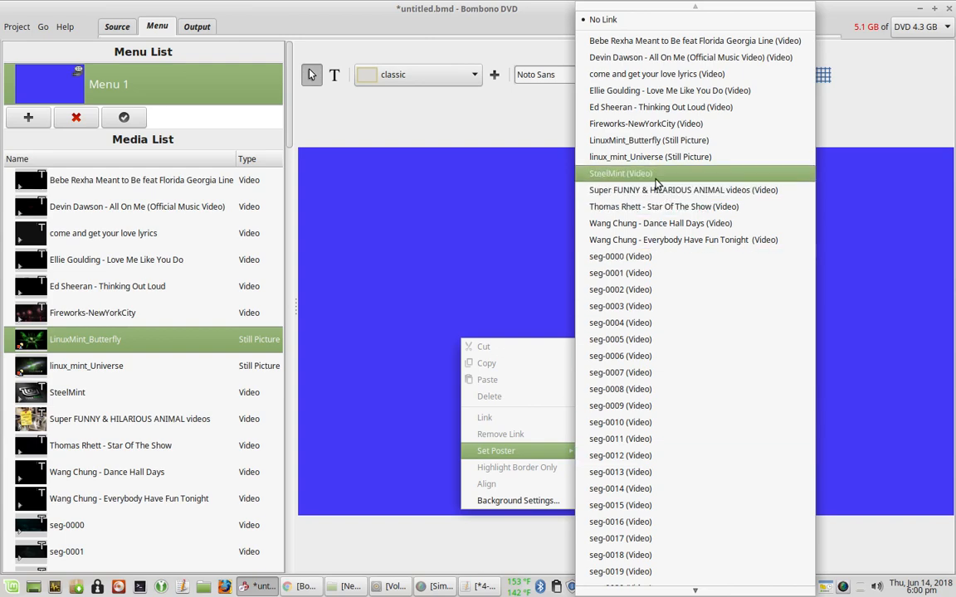
left_click(615, 139)
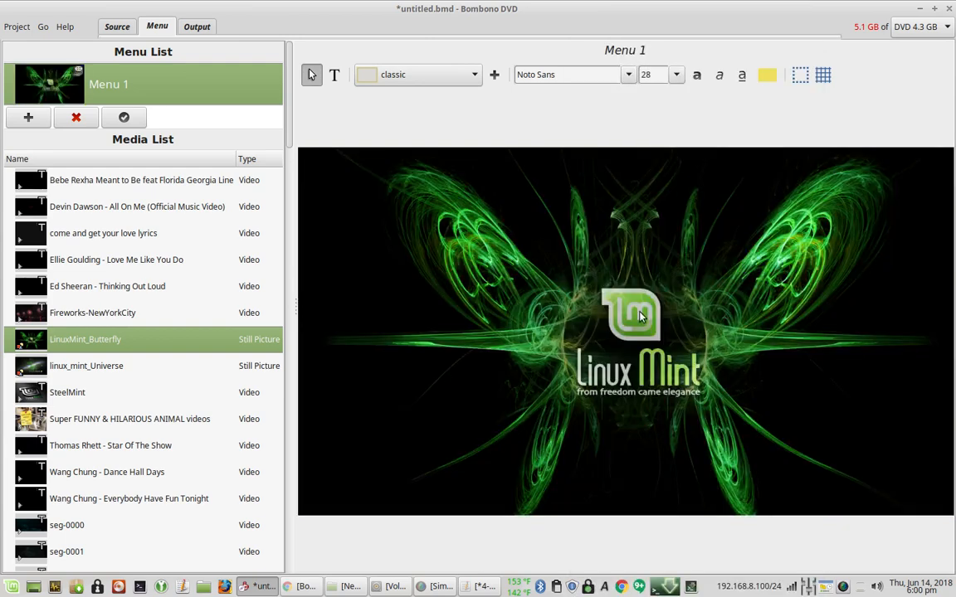
Open the background settings of Menu 1 and try the Fit style for the butterfly picture.
right_click(510, 264)
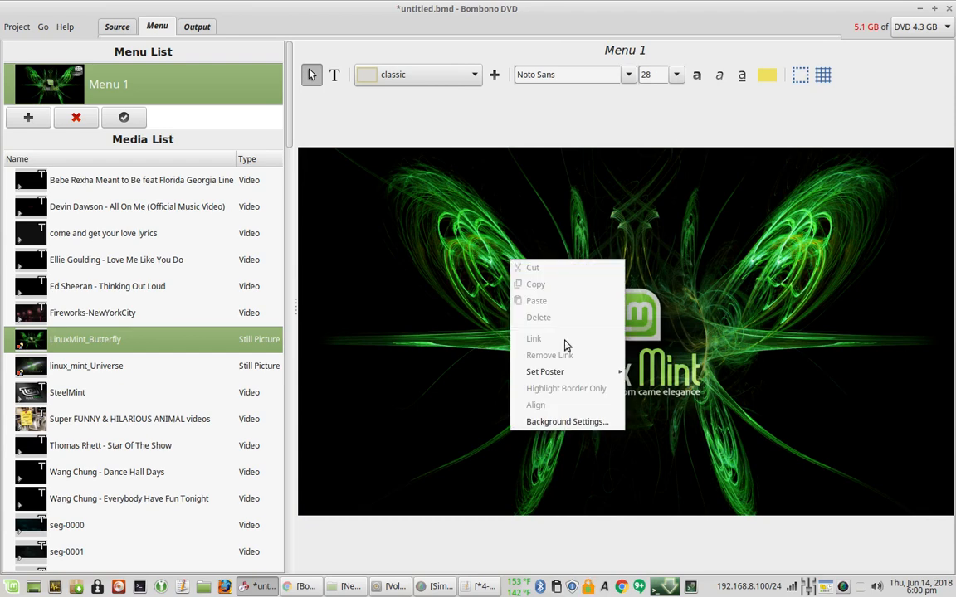
left_click(569, 424)
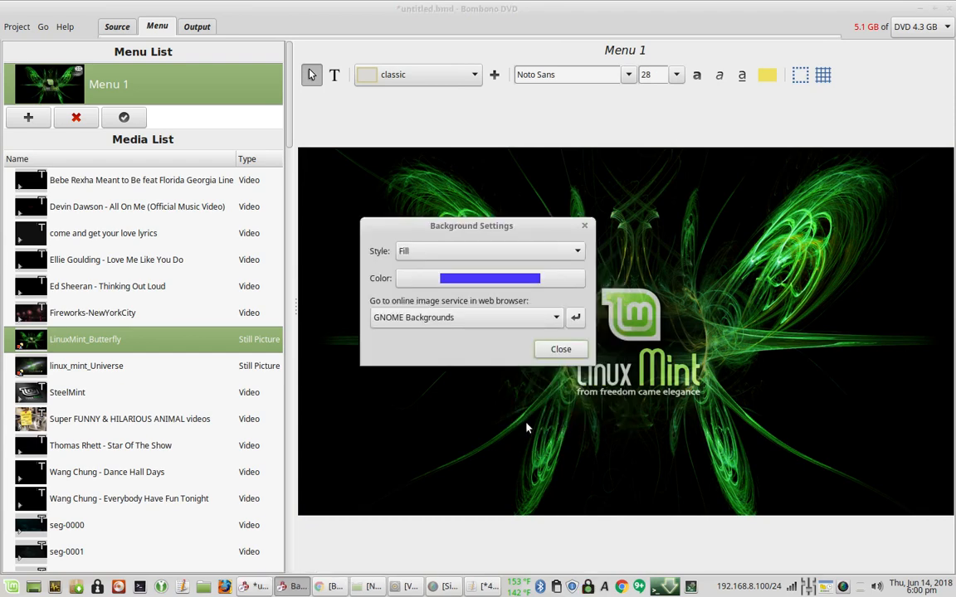
left_click(443, 258)
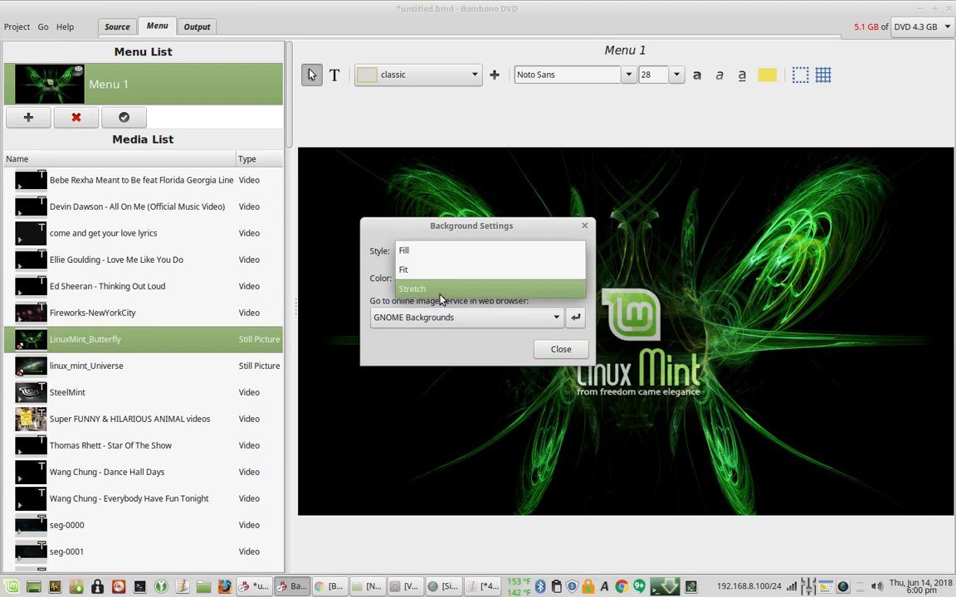
left_click(459, 252)
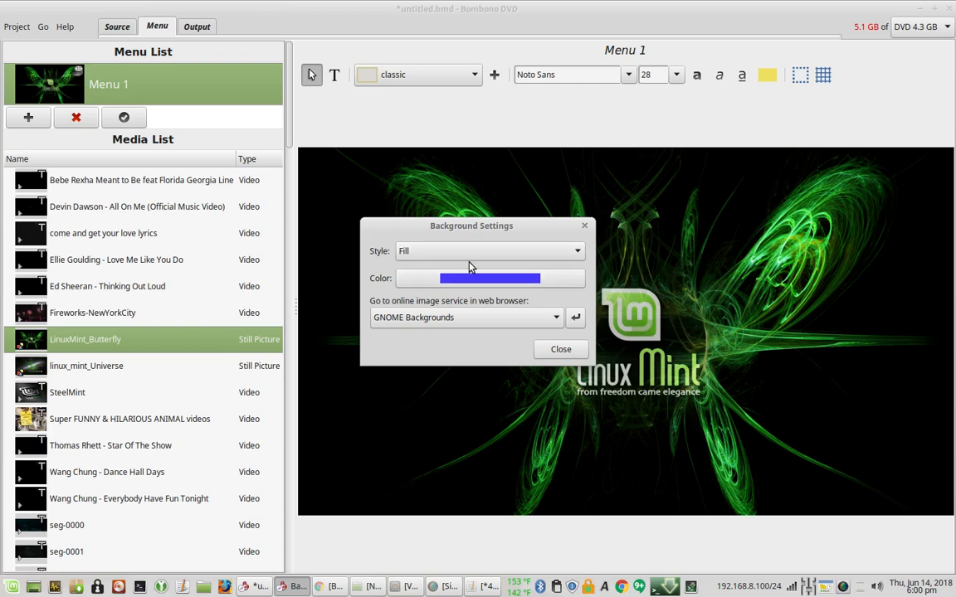
left_click(468, 253)
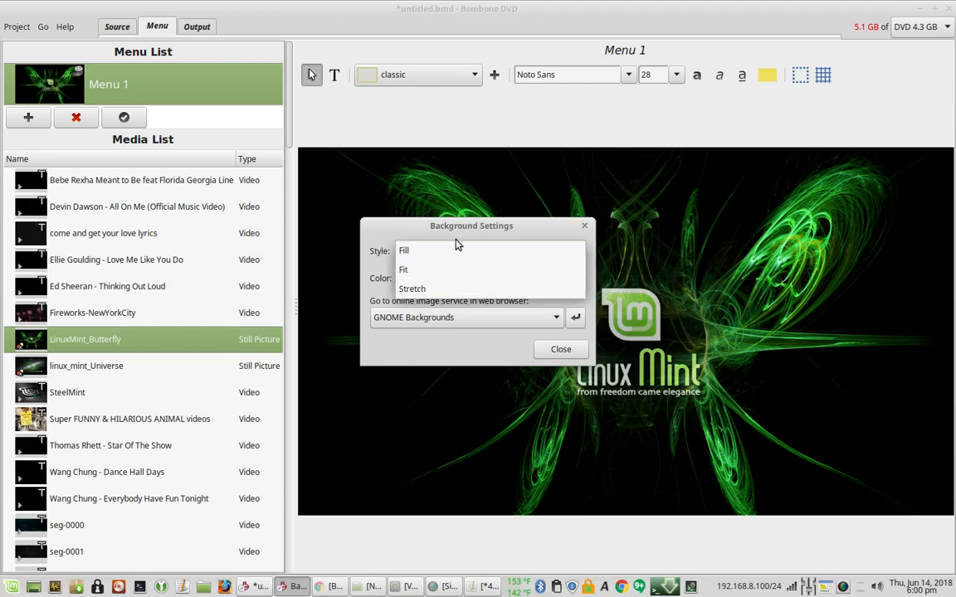
left_click(488, 273)
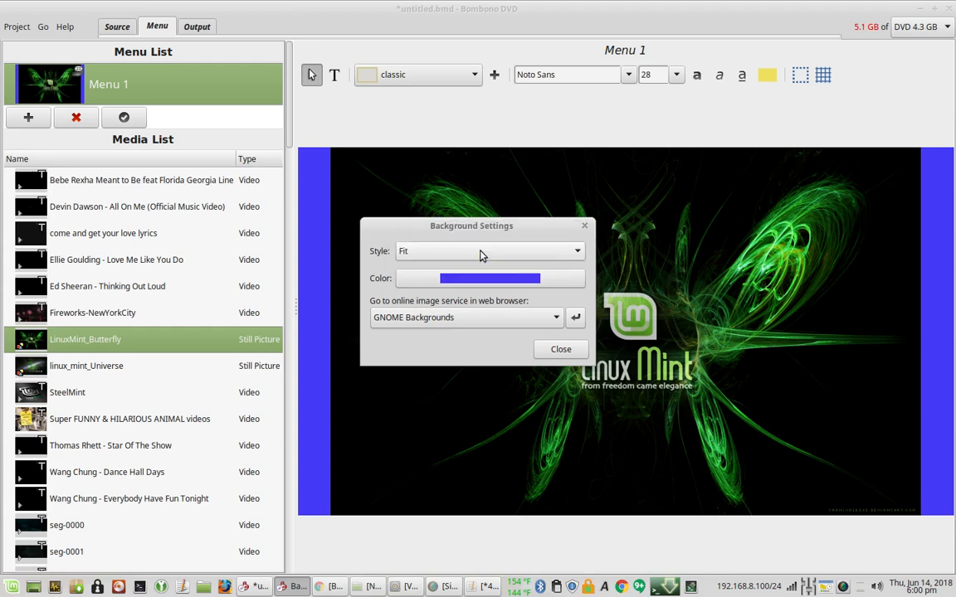
Try the Stretch style for the butterfly background, and set it back to Fill.
left_click(470, 259)
left_click(470, 259)
left_click(465, 273)
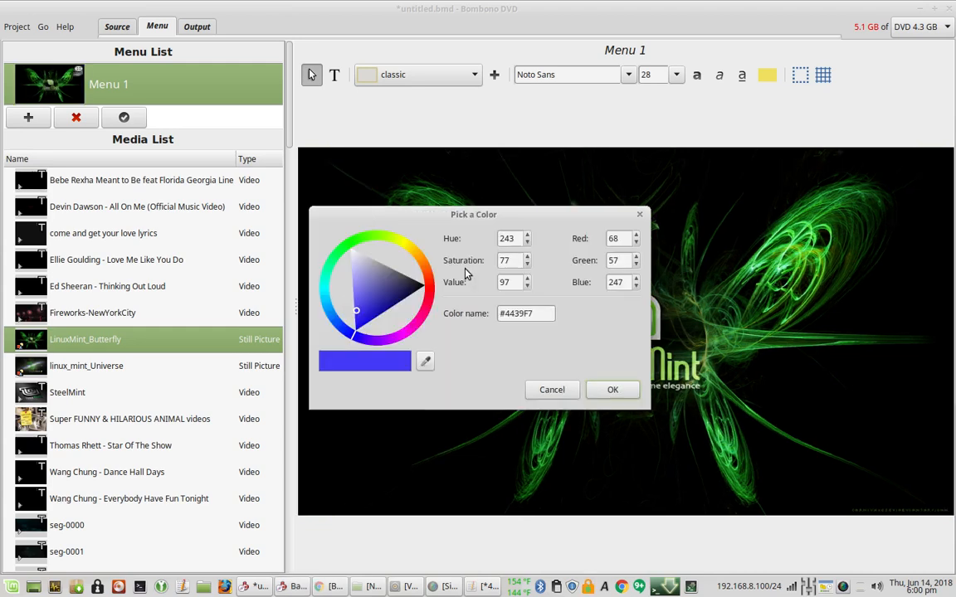
left_click(548, 388)
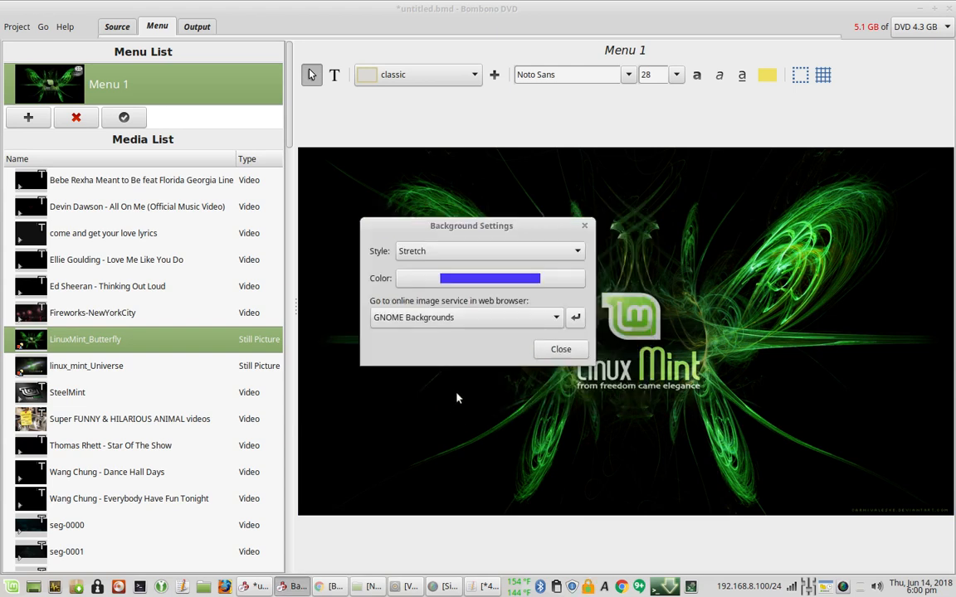
left_click(546, 252)
left_click(495, 215)
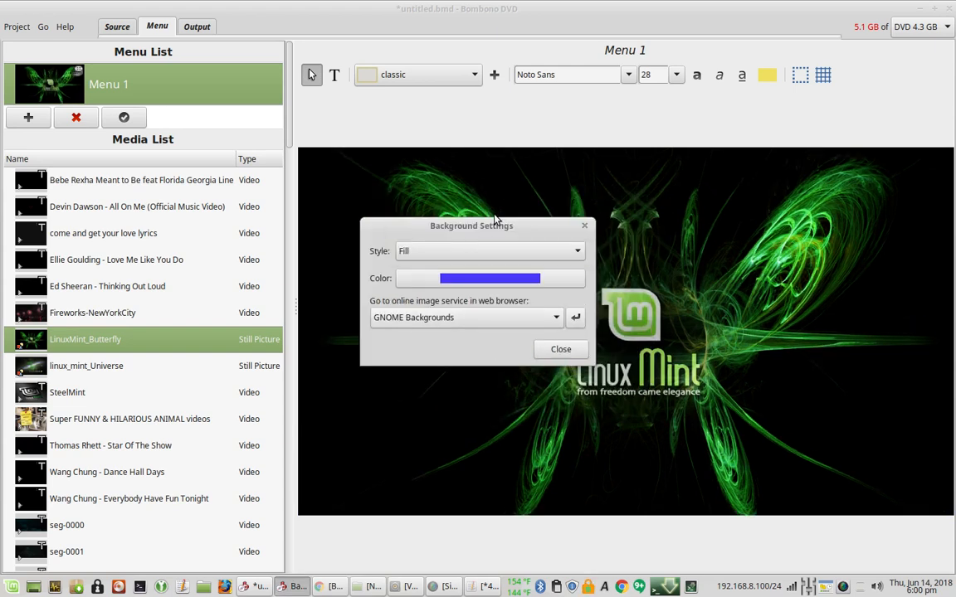
left_click(557, 350)
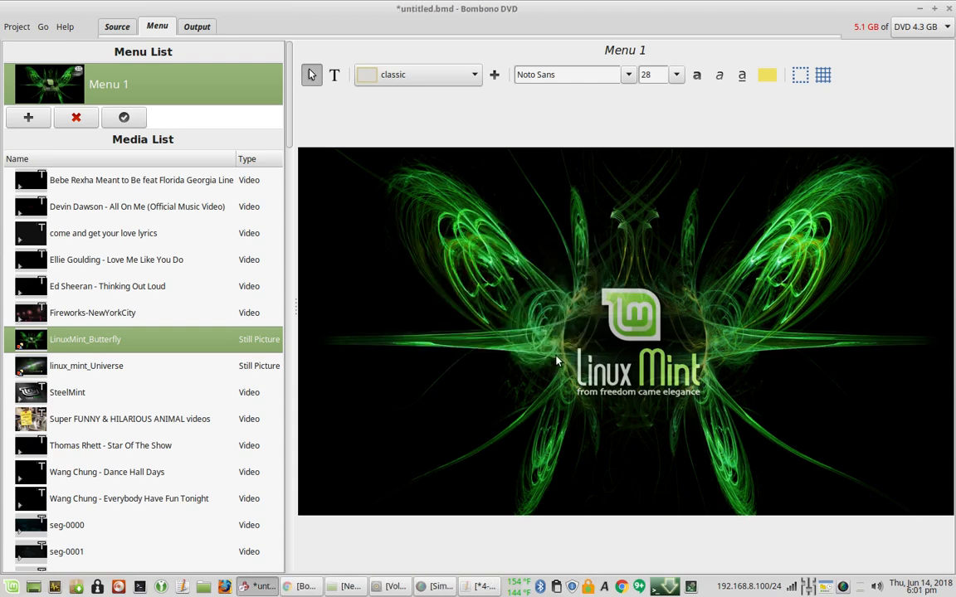
Show the safe area outline on the Menu 1 canvas.
left_click(800, 76)
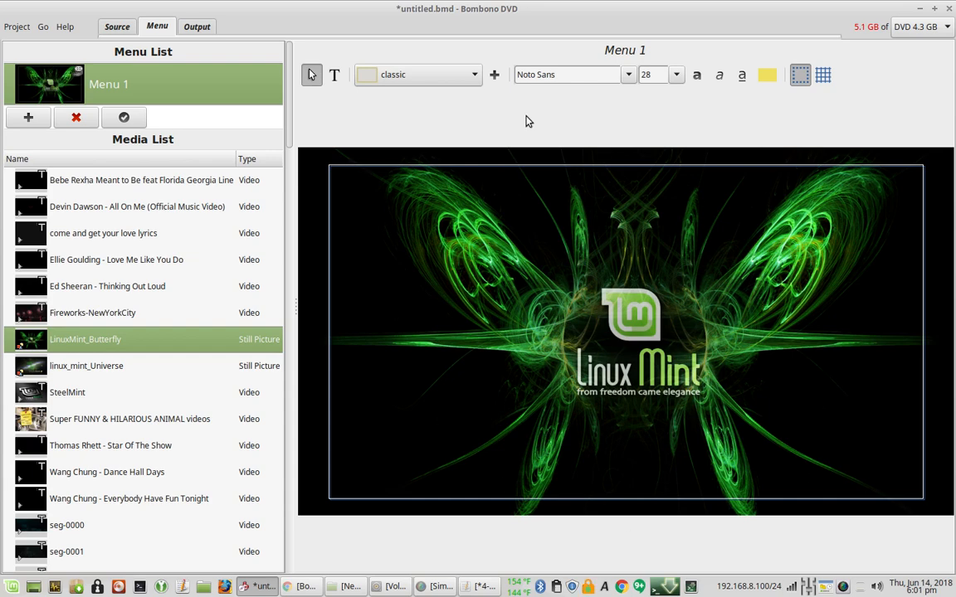
right_click(421, 246)
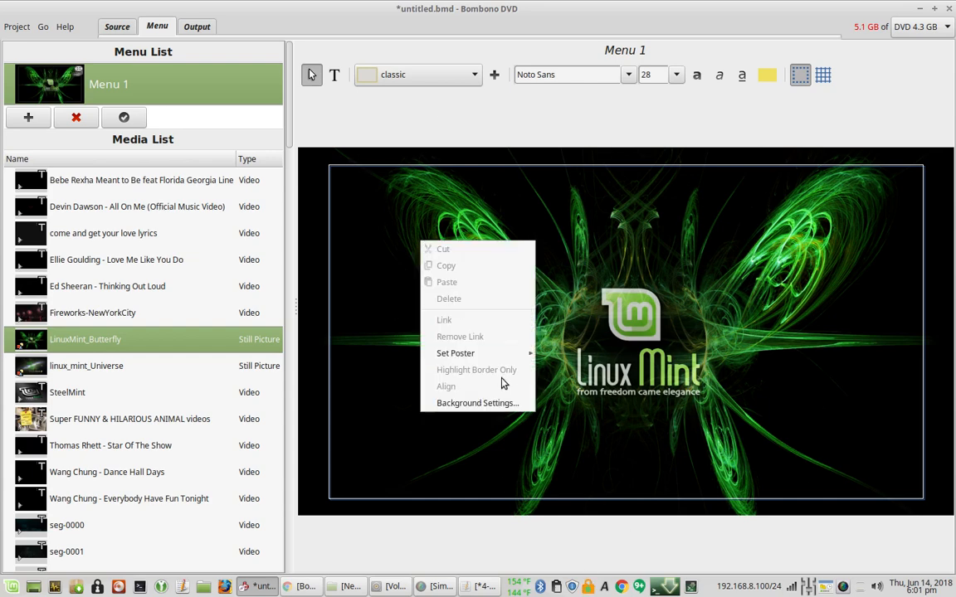
left_click(478, 134)
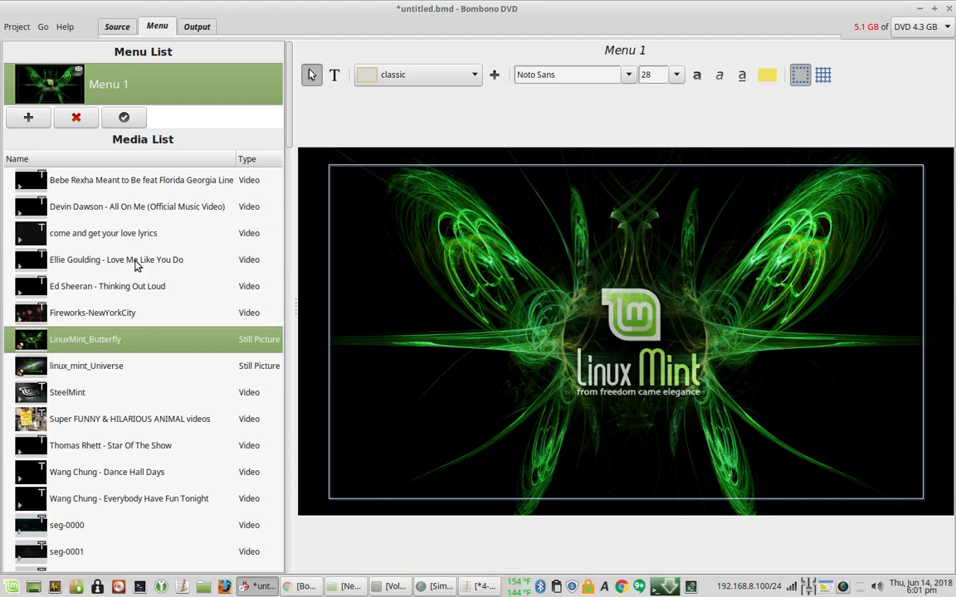
Place the video Bebe Rexha Meant to Be feat Florida Georgia Line as a framed thumbnail in the upper-left corner of the menu's safe area.
left_click(129, 184)
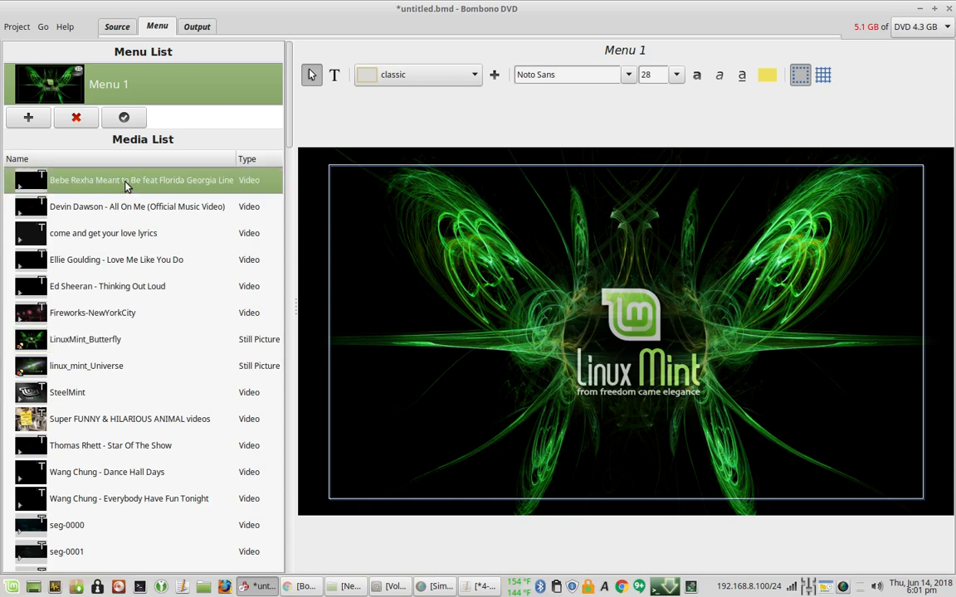
right_click(125, 185)
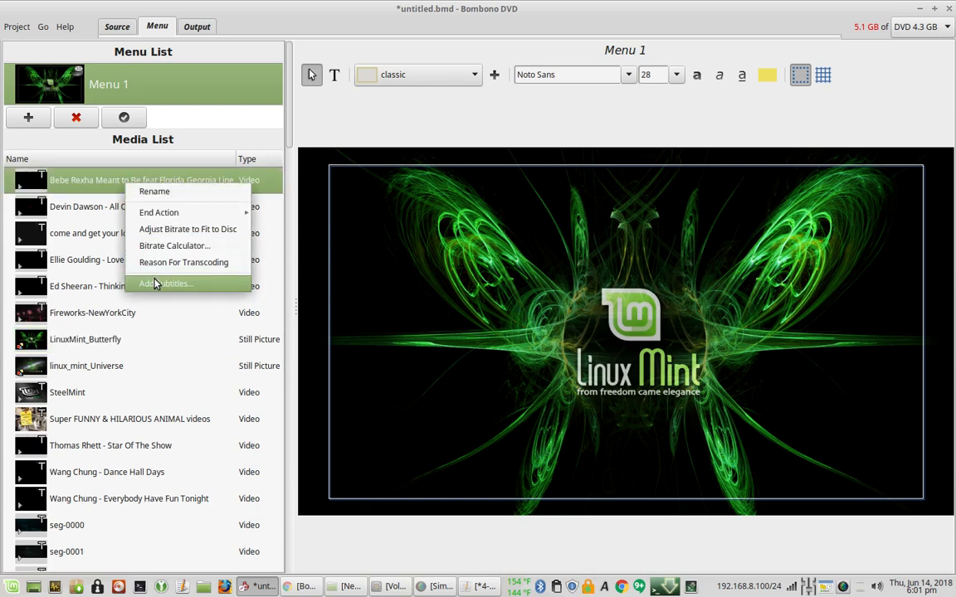
left_click(98, 188)
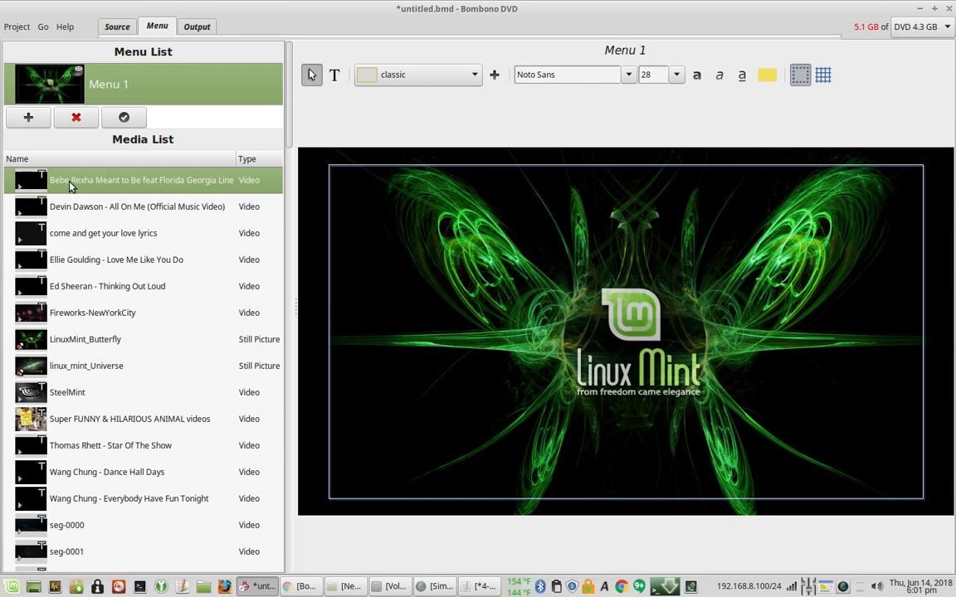
left_click_drag(84, 184, 406, 215)
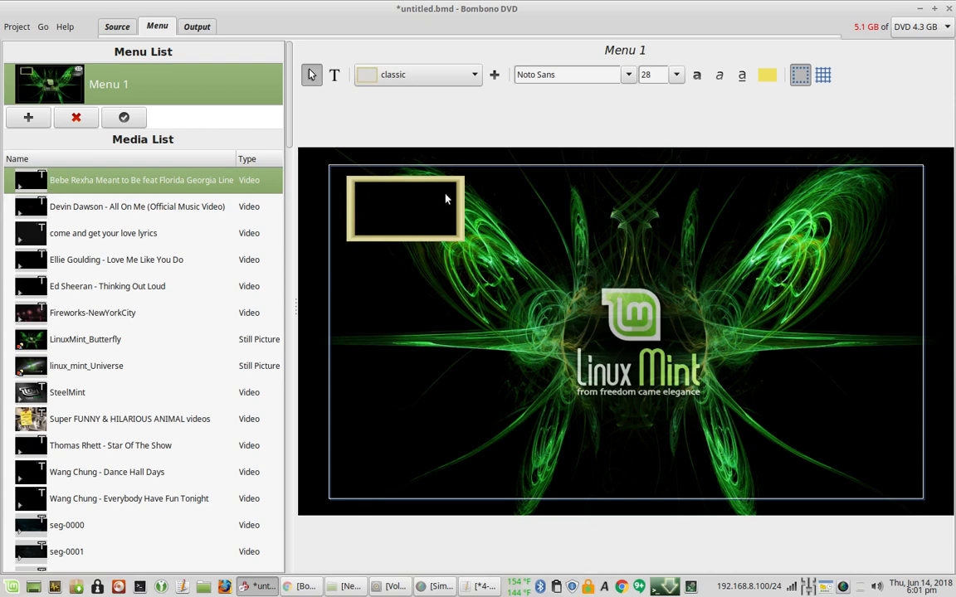
Move the video thumbnail to the right edge of the safe area, over the butterfly's right wing, and shrink it to about 60 percent.
left_click(378, 207)
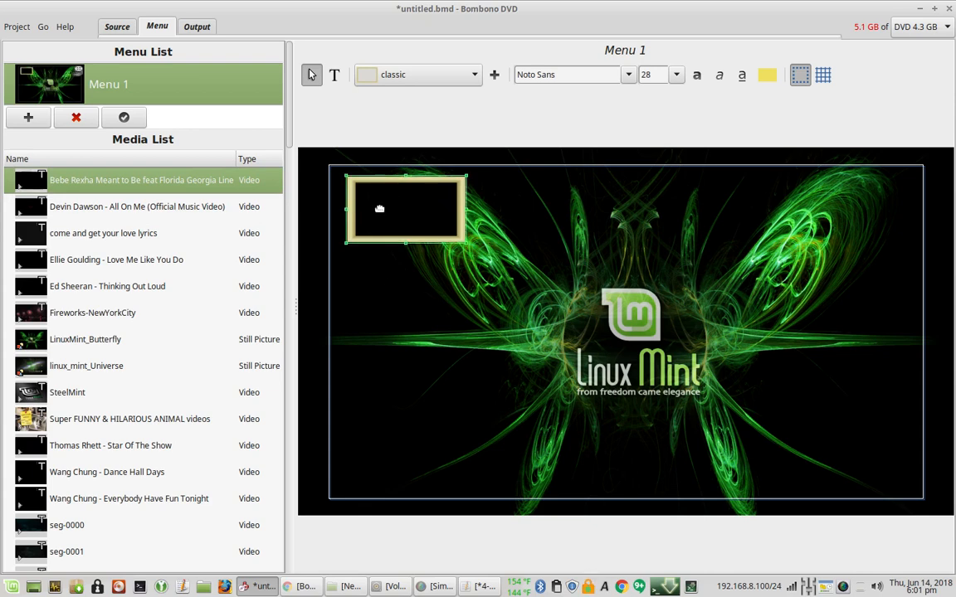
left_click_drag(380, 208, 824, 246)
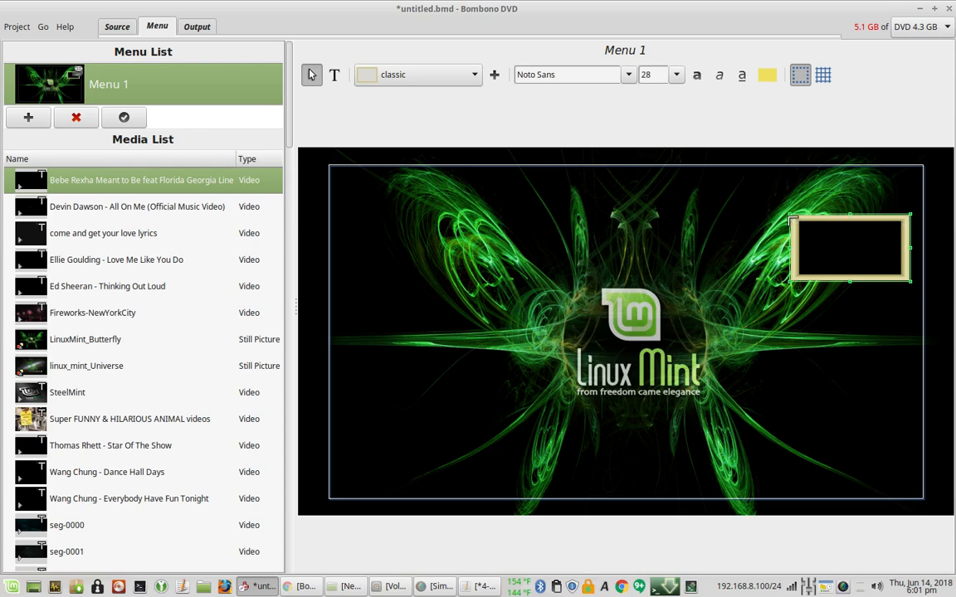
left_click_drag(795, 219, 840, 240)
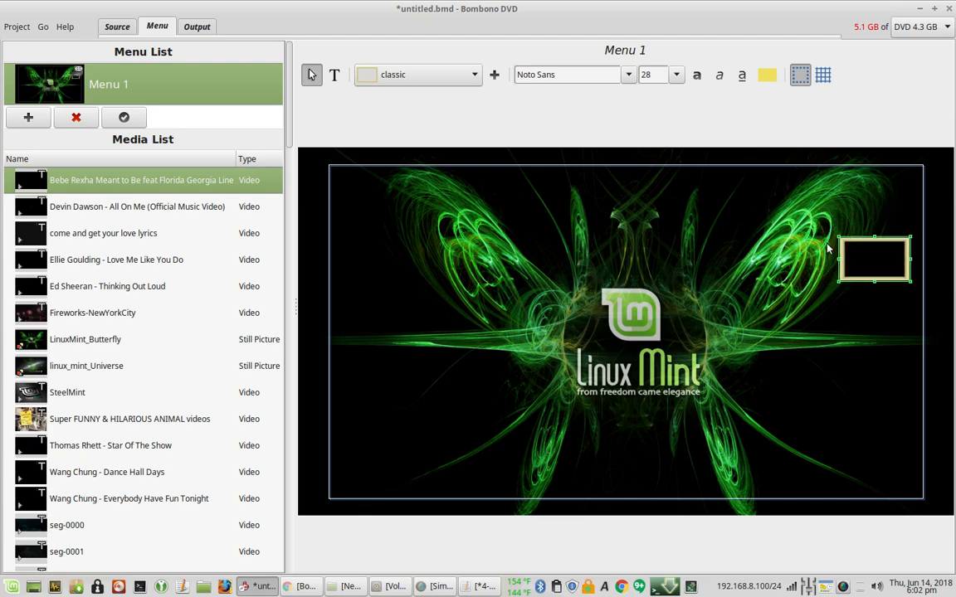
Try the flourish frame on the video thumbnail, and set its frame style to pop.red.
left_click(415, 80)
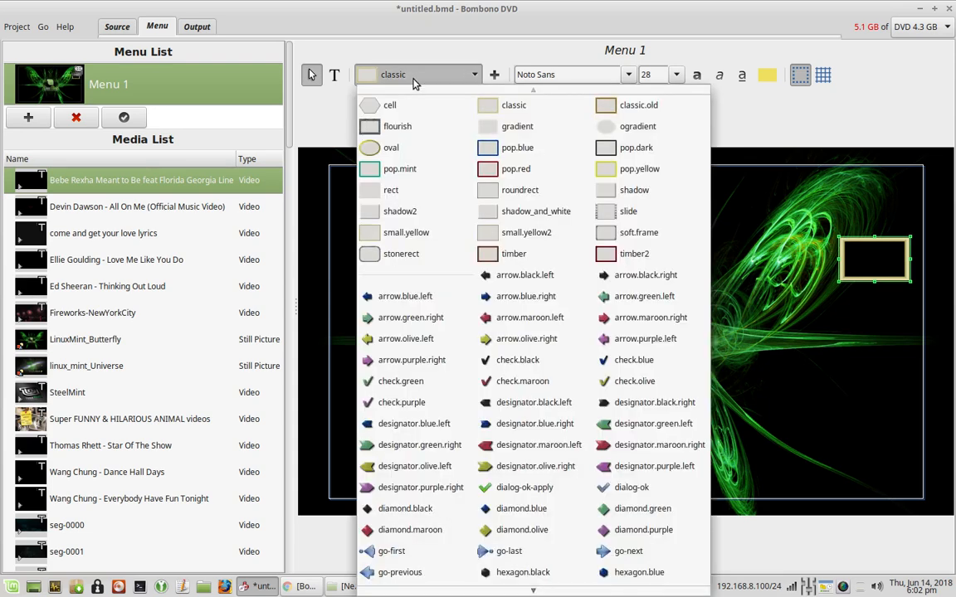
left_click(383, 127)
left_click(351, 73)
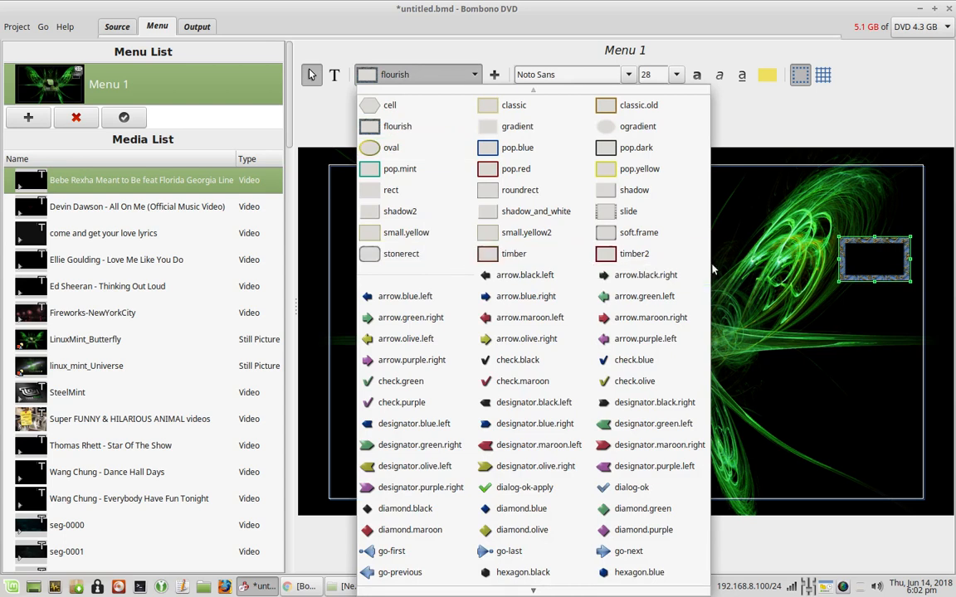
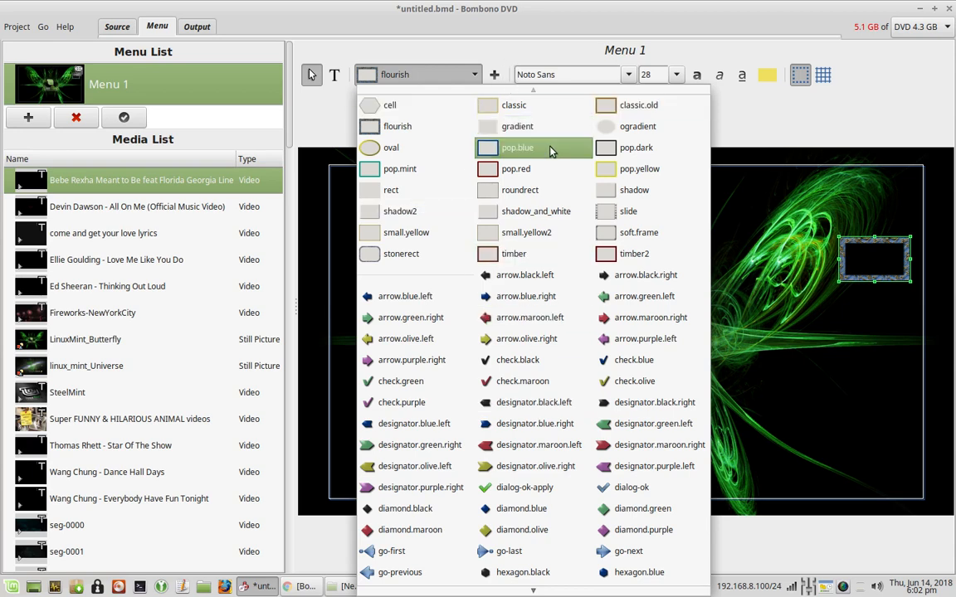
left_click(532, 170)
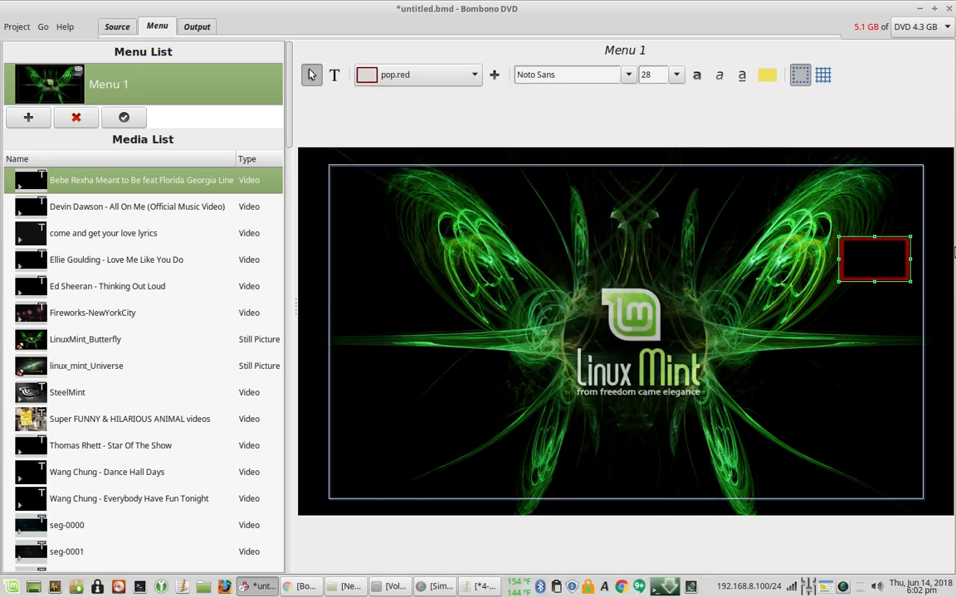
left_click(848, 300)
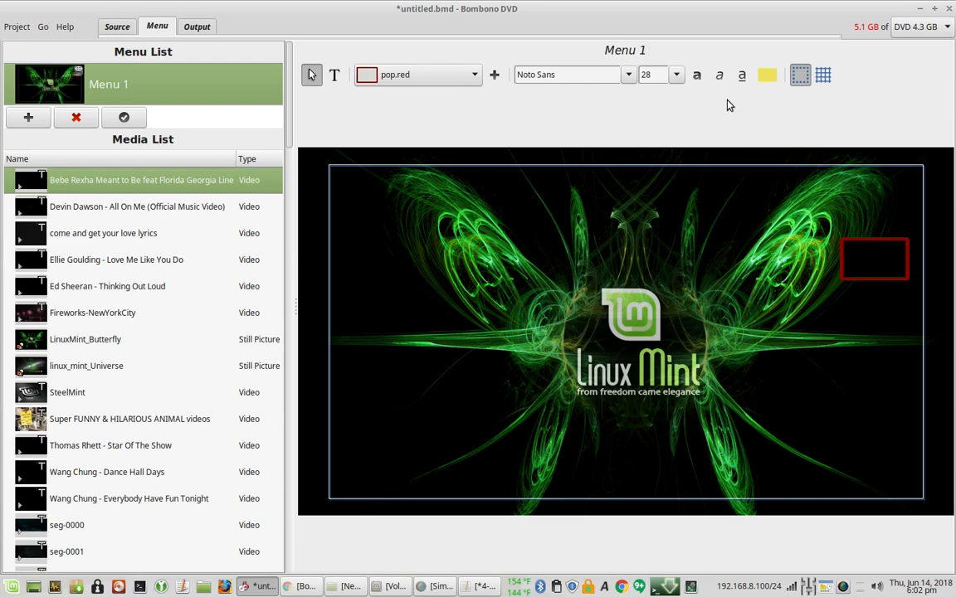
Add the title text "Bombono DVD Test" along the upper edge of the menu's safe area.
left_click(336, 86)
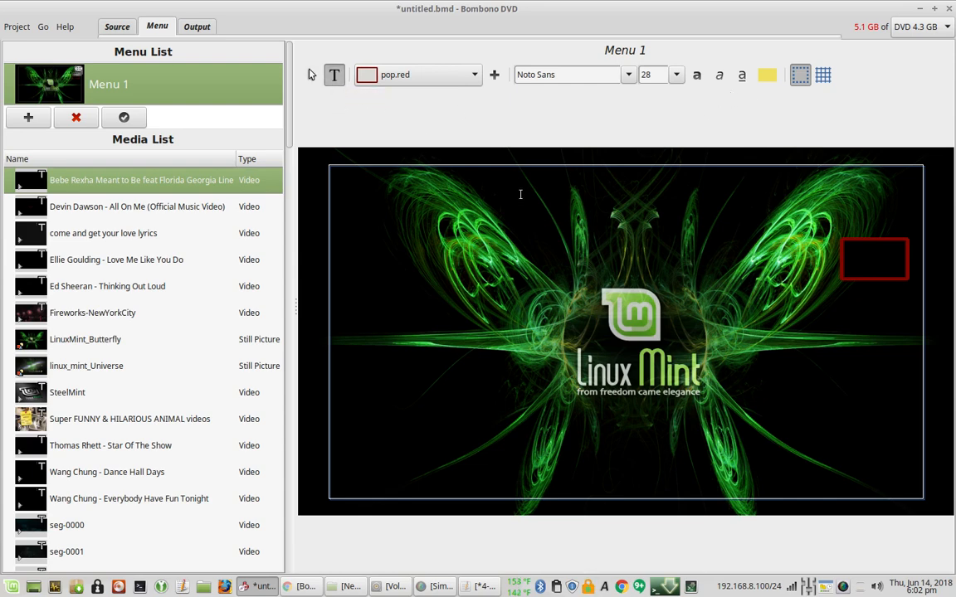
left_click(498, 179)
type("Bombono")
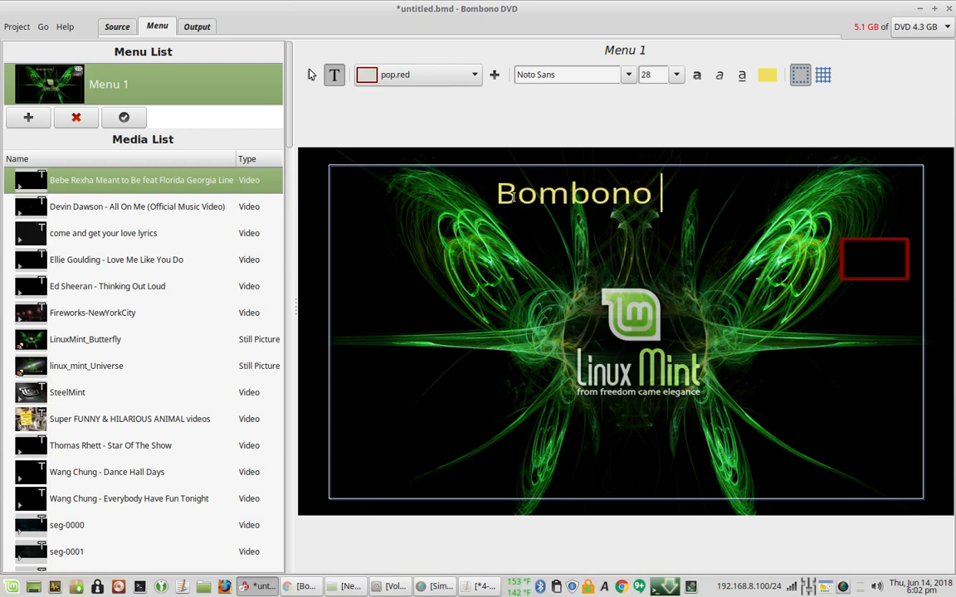
type(" DVD ")
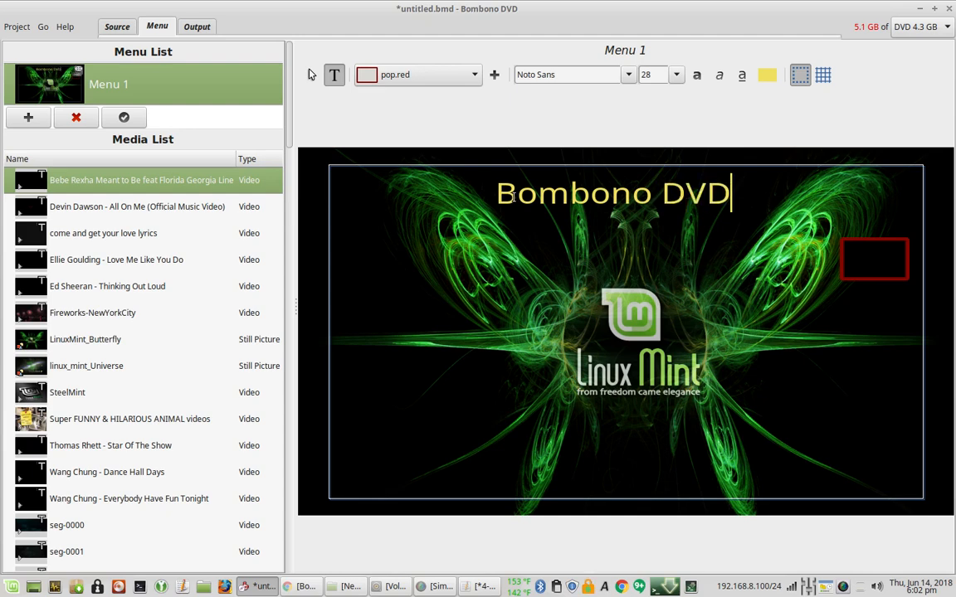
type("TEst")
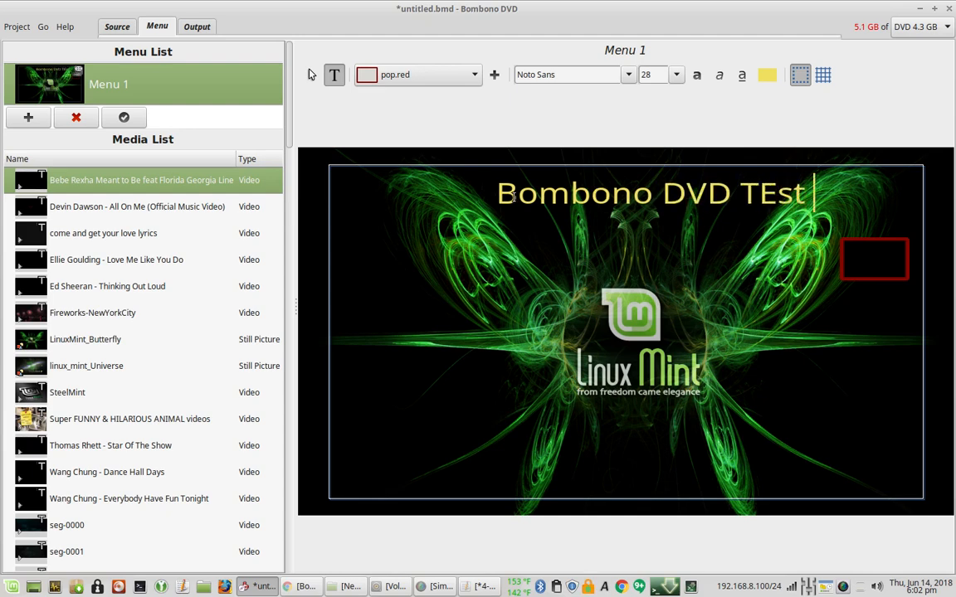
key("BackSpace")
key("BackSpace")
key("BackSpace")
type("est")
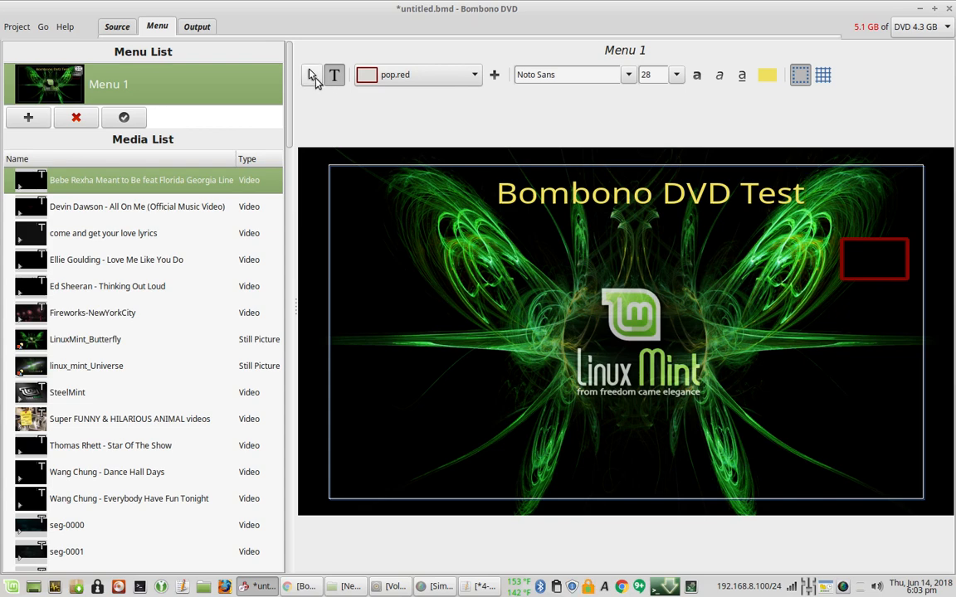
Move the title text slightly left and up, against the upper edge of the safe area.
left_click(310, 75)
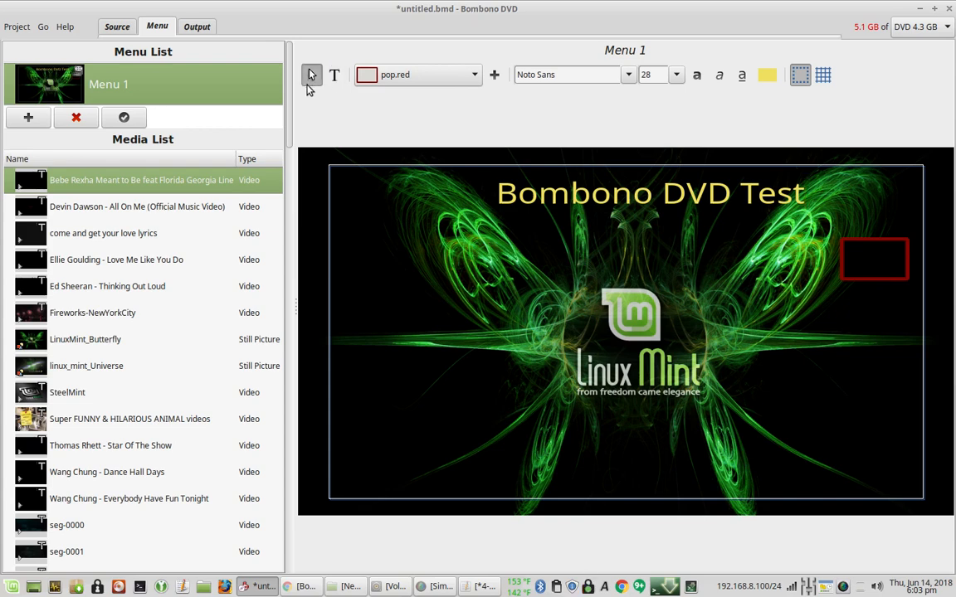
left_click(546, 204)
left_click_drag(583, 202, 561, 201)
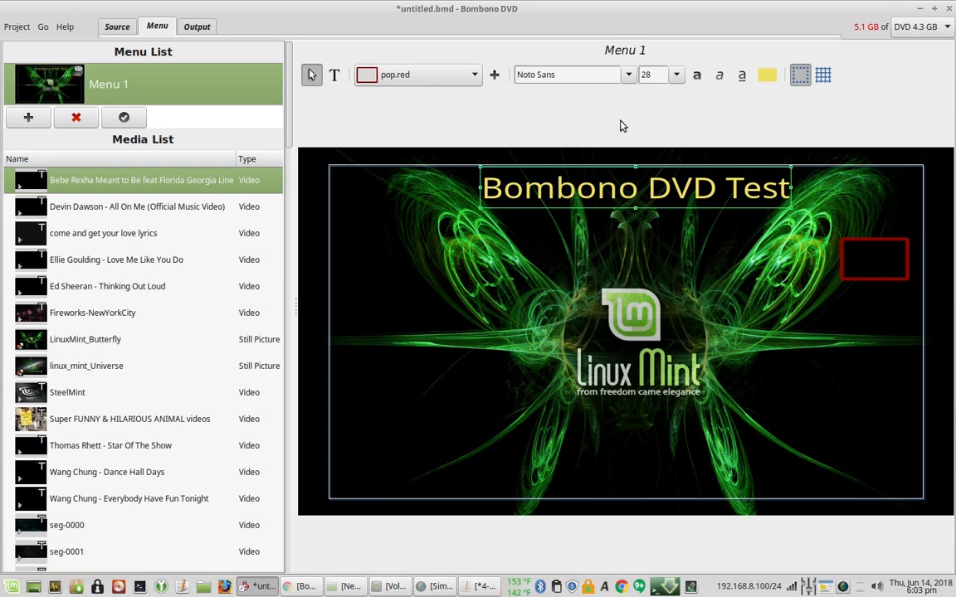
Set the title text to font size 26 and colour it red, #FF0000.
left_click(676, 75)
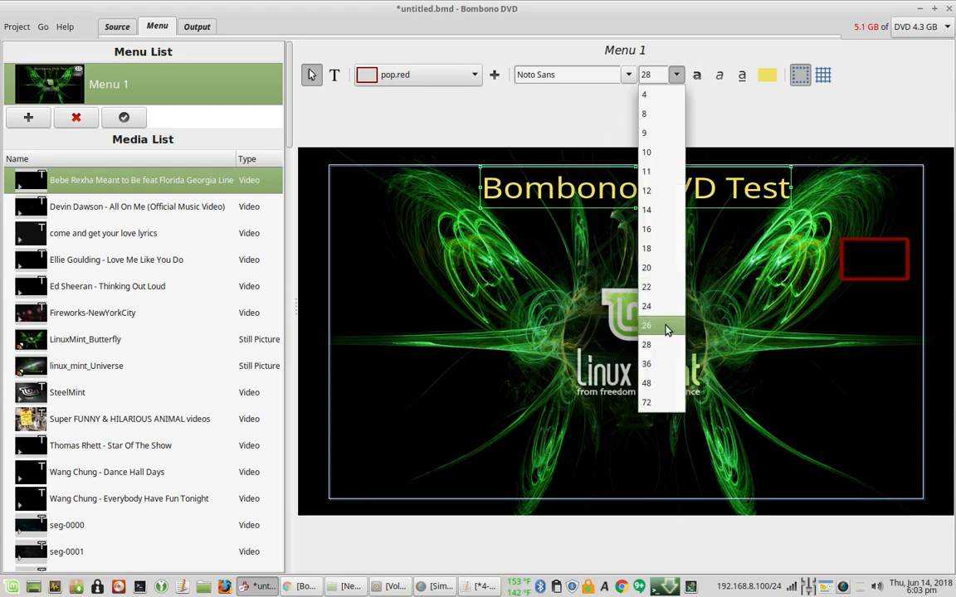
left_click(668, 325)
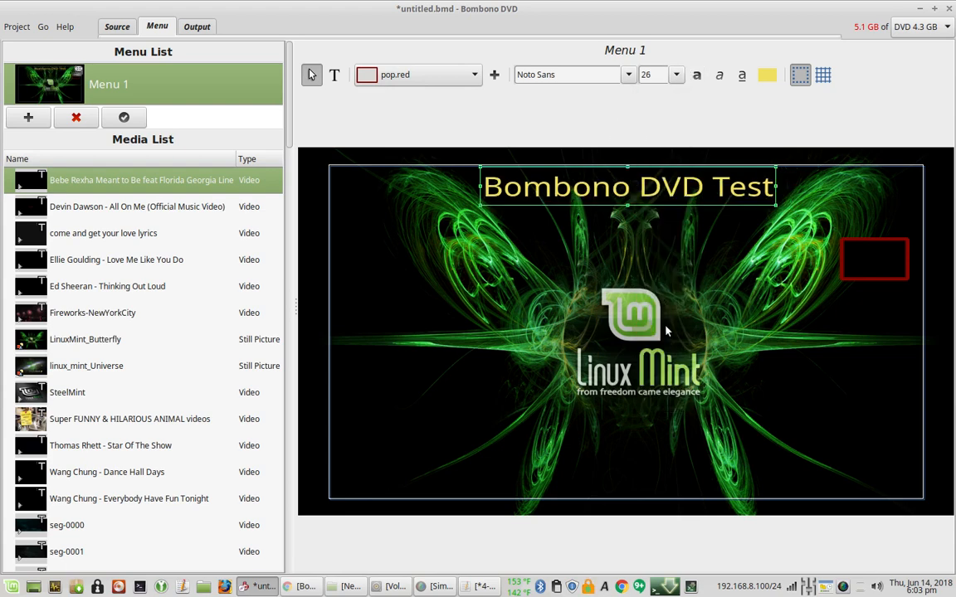
left_click(767, 75)
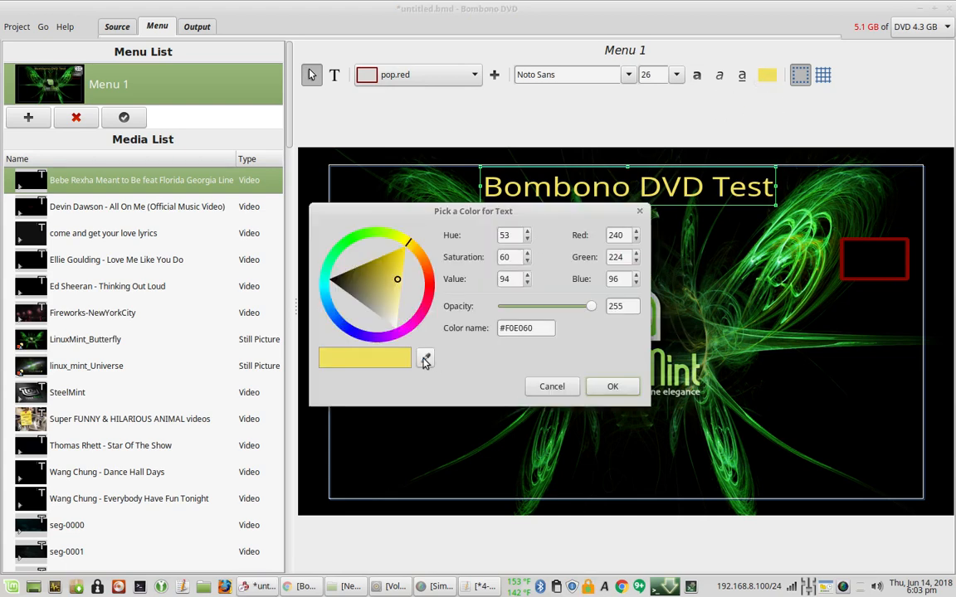
left_click(431, 287)
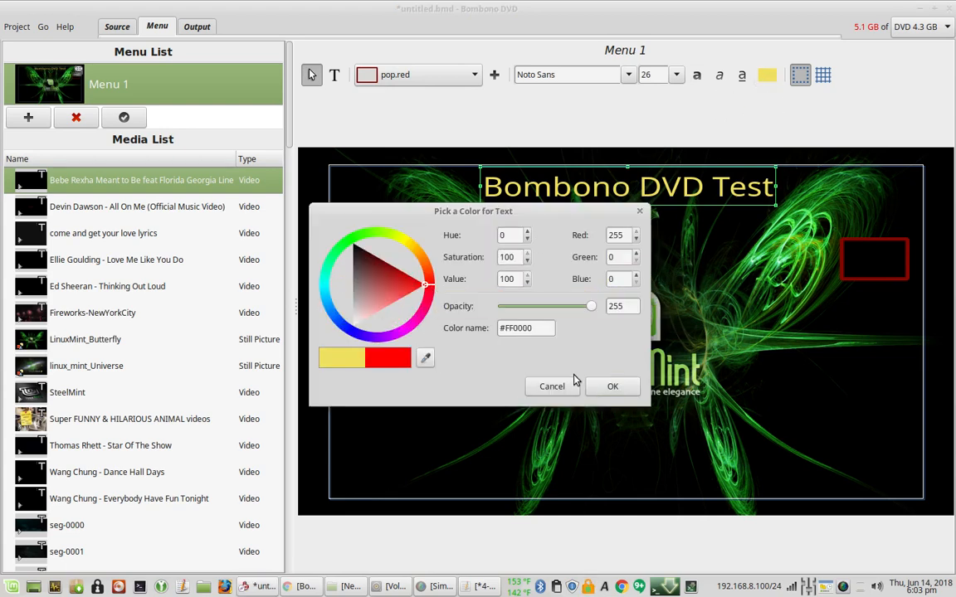
left_click(598, 385)
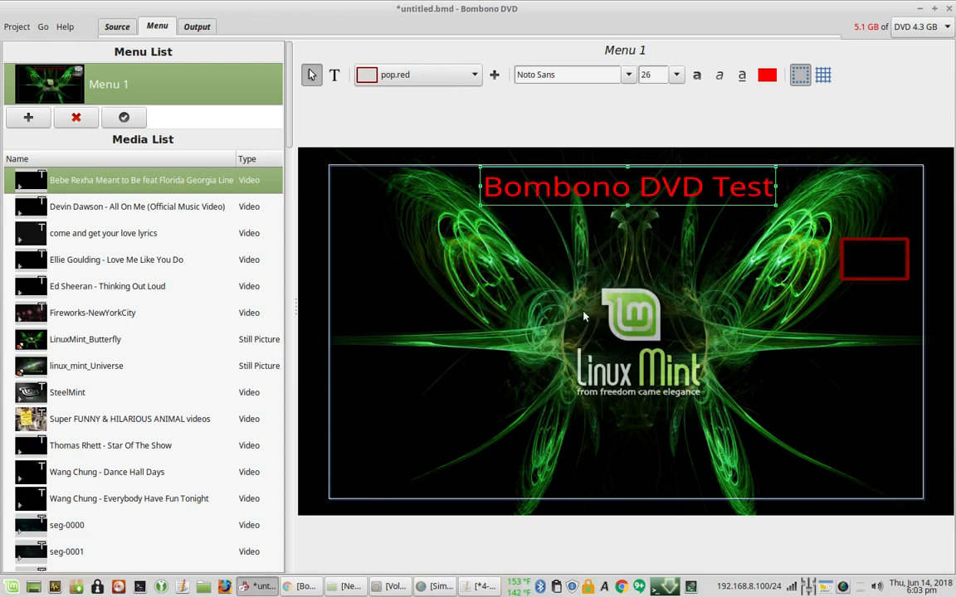
Add the text "06-14-2018" below the title in light blue, #00CDFF.
left_click(336, 79)
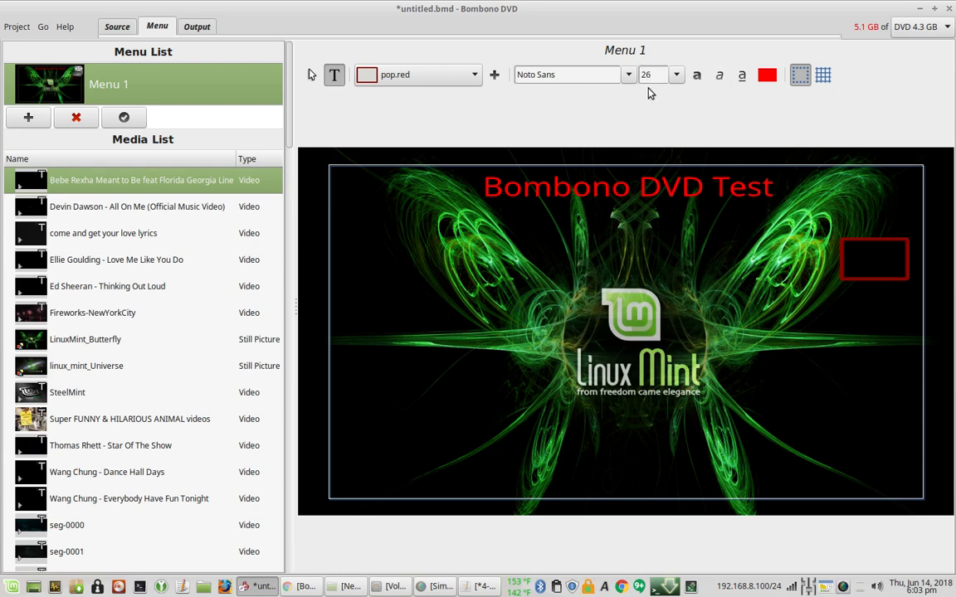
left_click(766, 78)
left_click(422, 359)
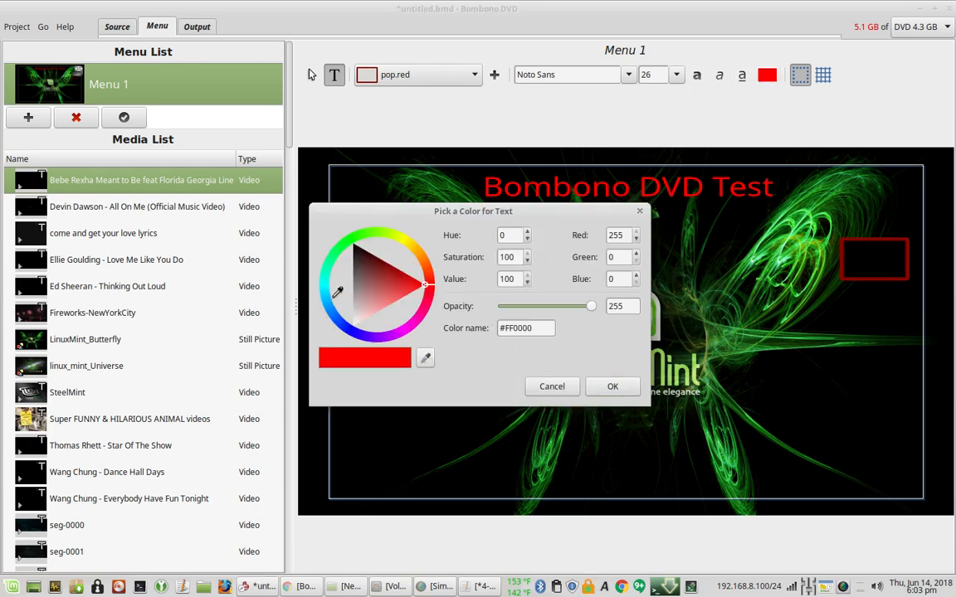
left_click(328, 297)
left_click(612, 387)
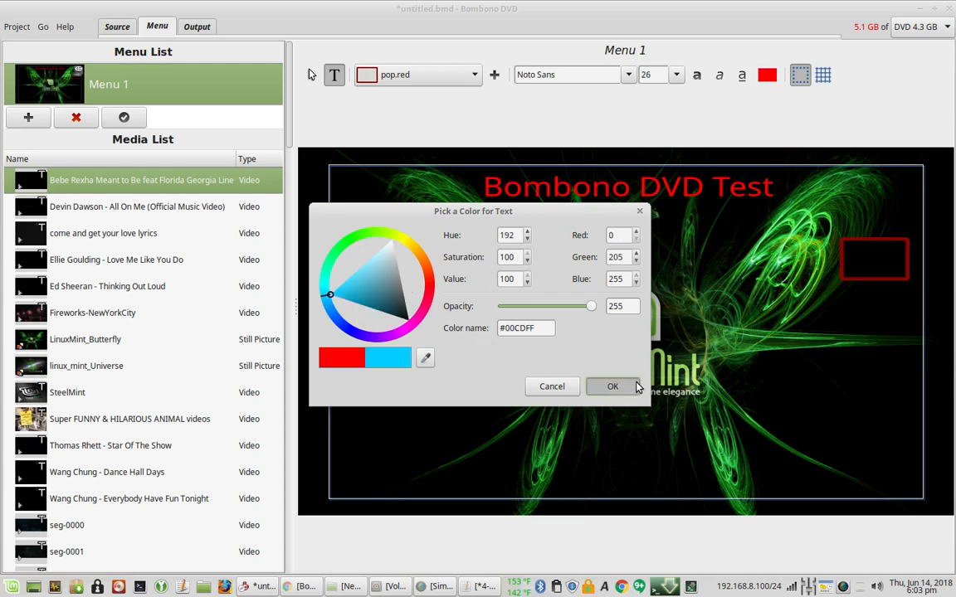
left_click(568, 236)
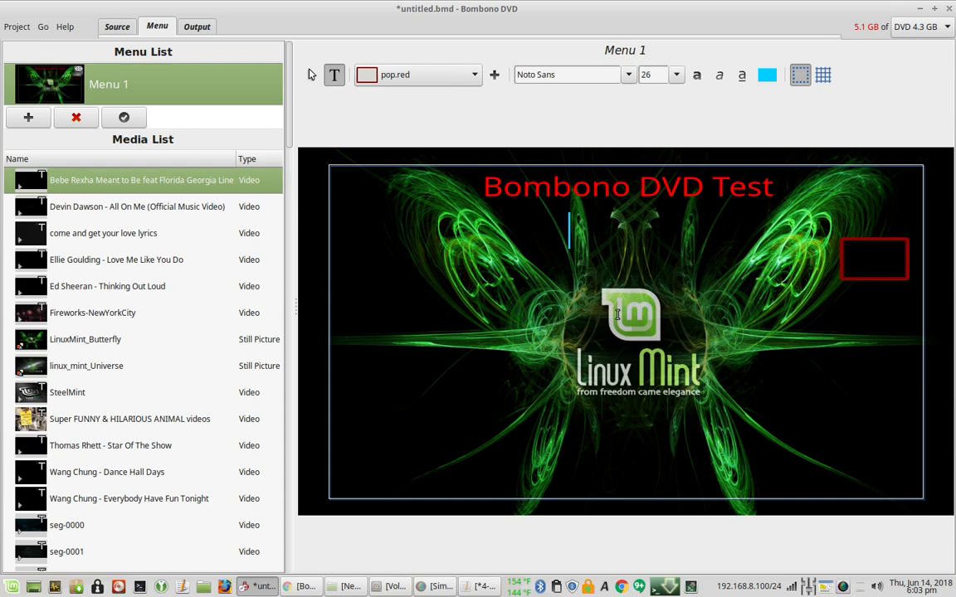
type("06-1")
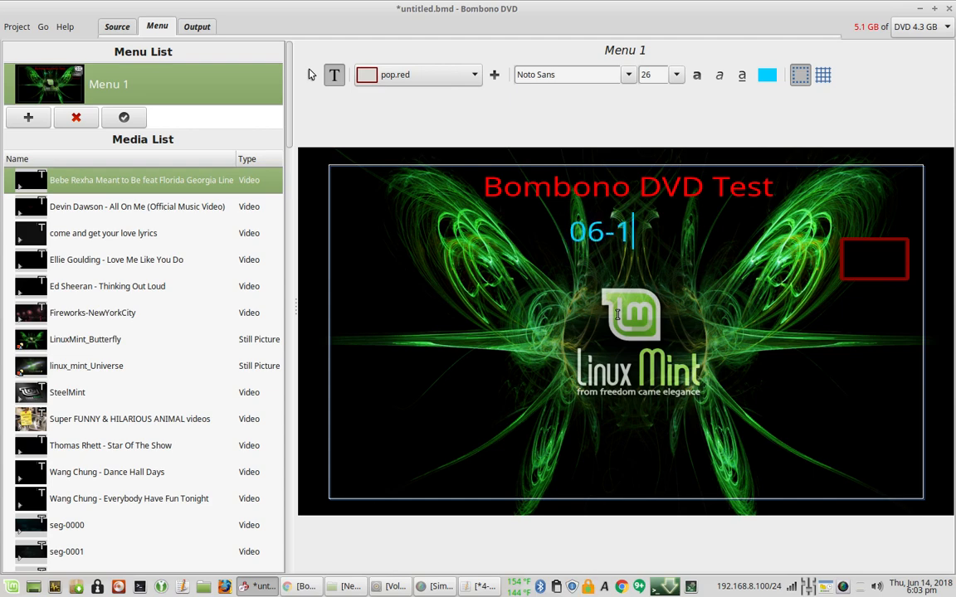
type("4-2018")
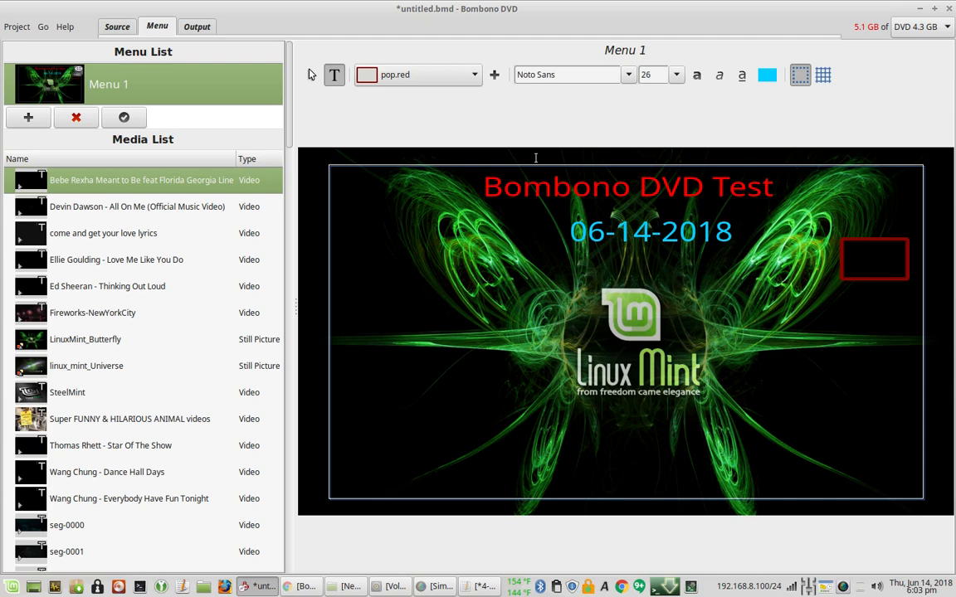
Set the date text to font size 14 and centre it directly beneath the title.
left_click(311, 74)
left_click_drag(627, 234, 608, 218)
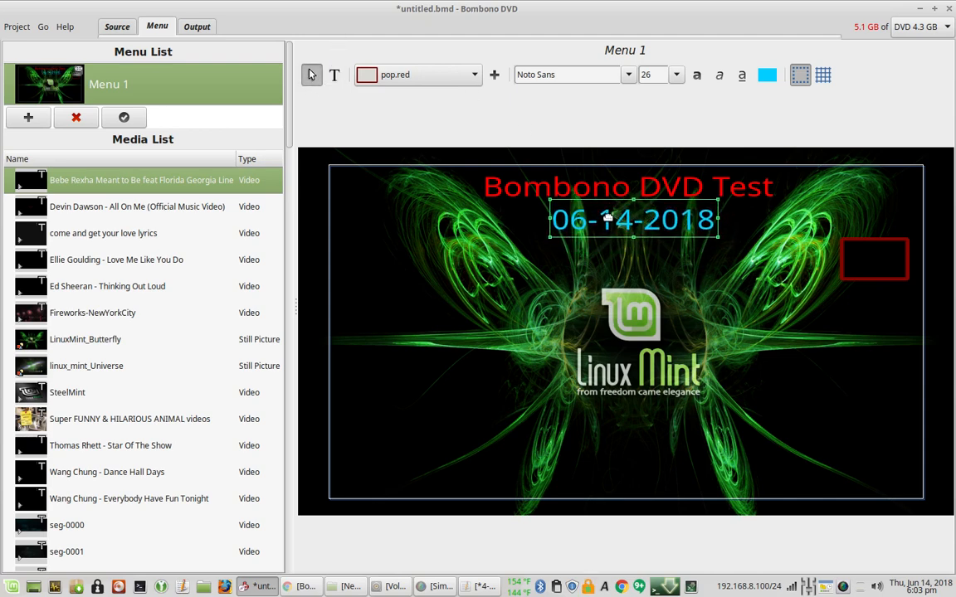
left_click(677, 78)
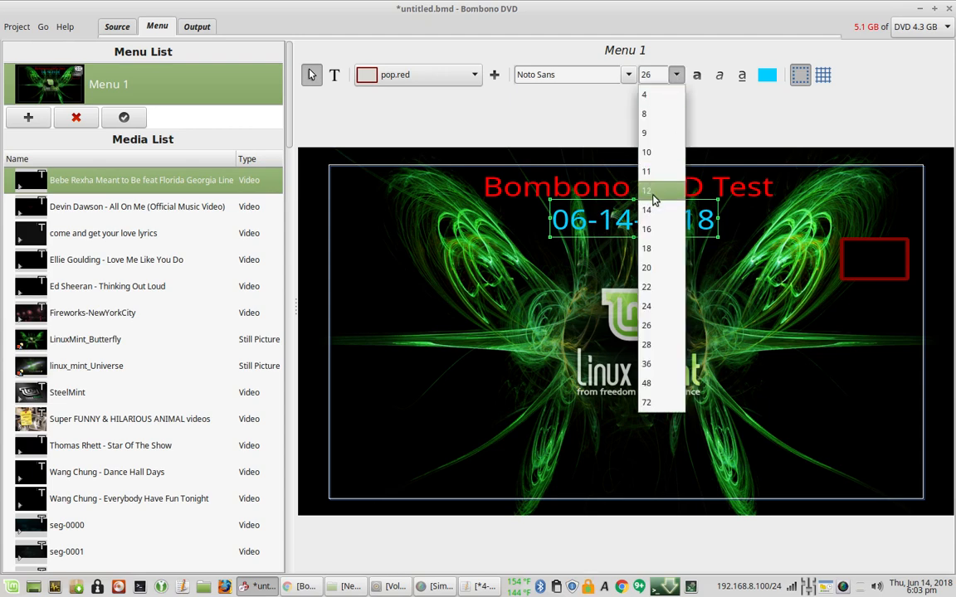
left_click(653, 218)
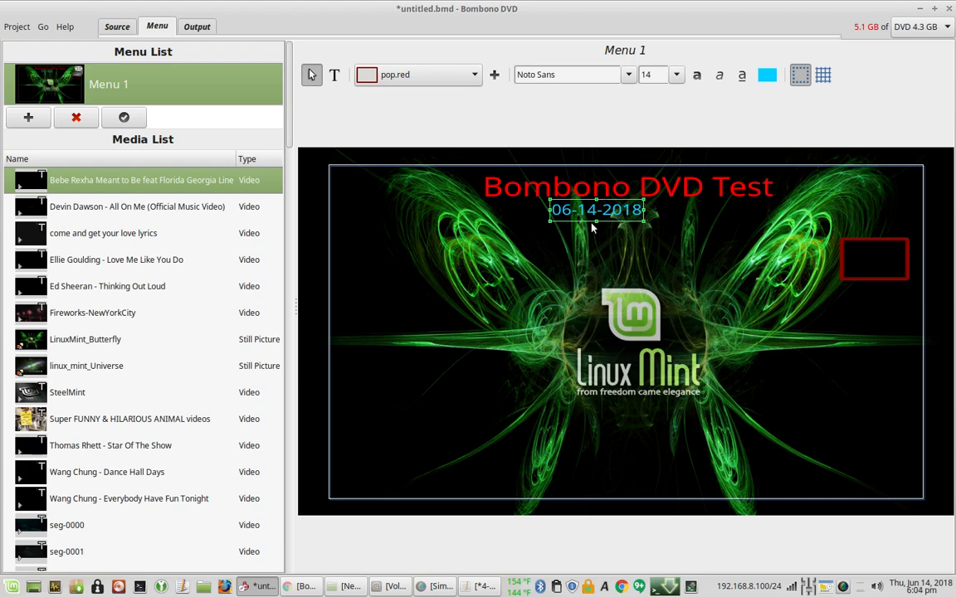
left_click_drag(587, 219, 620, 217)
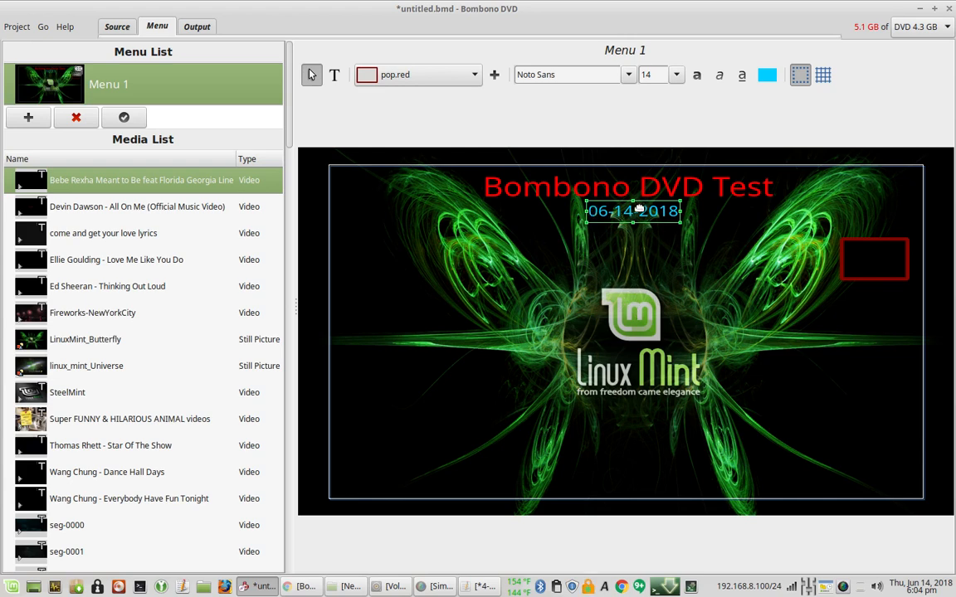
Try the turquoise colour #08E4ED on the date text.
left_click(772, 81)
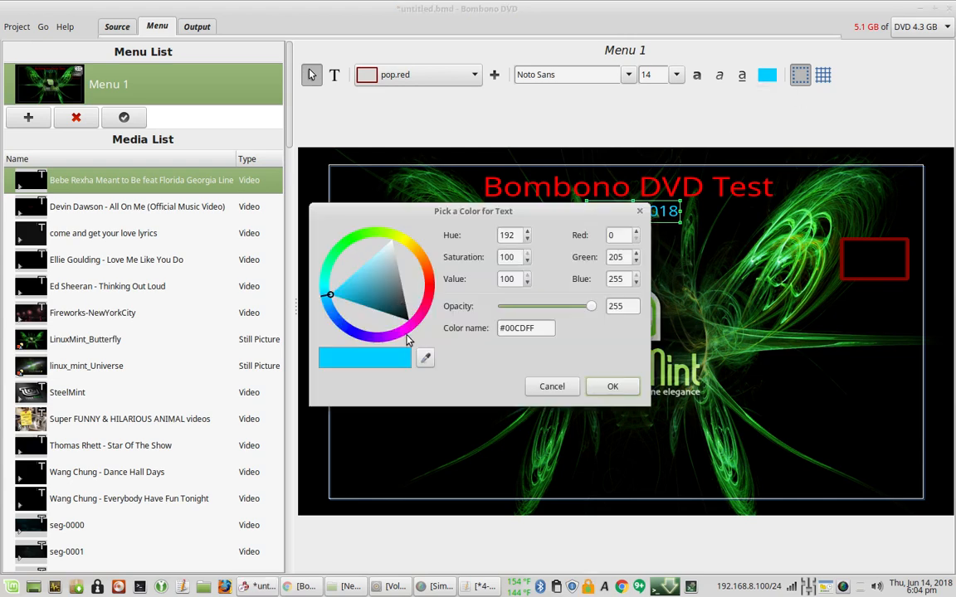
left_click(425, 359)
left_click(325, 290)
left_click(335, 288)
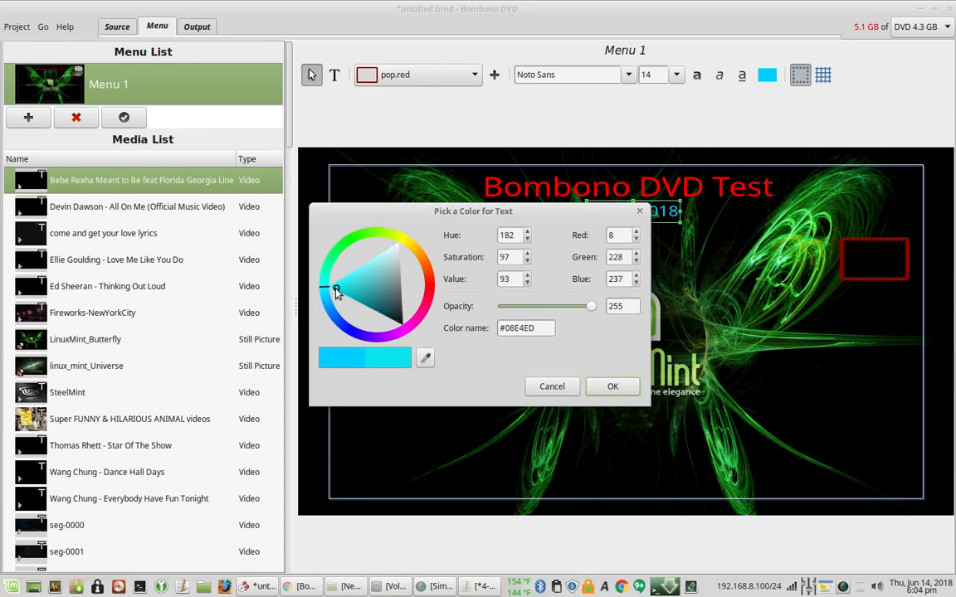
left_click(613, 386)
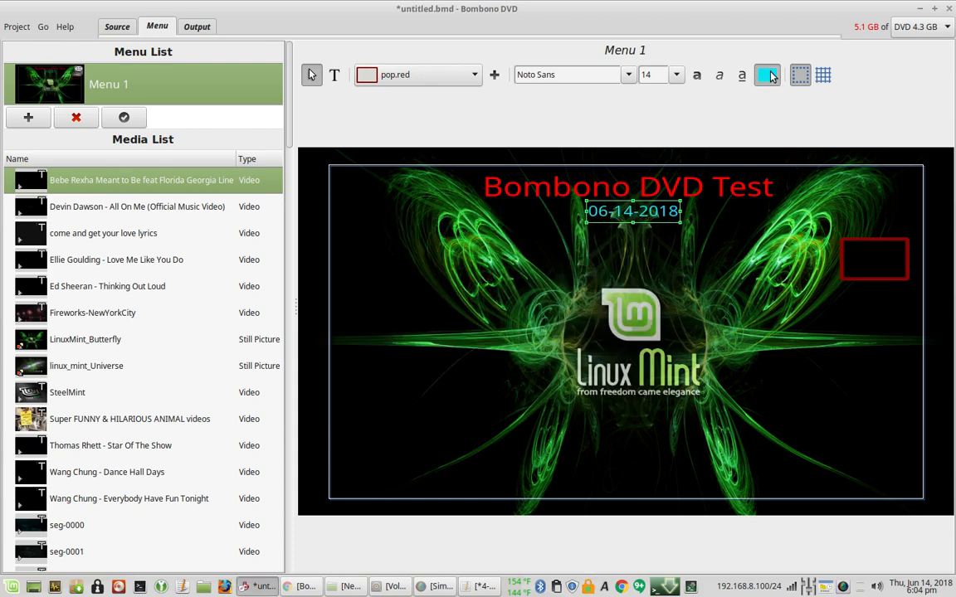
Colour the date text bright yellow, #F8FF00, and deselect it.
left_click(767, 74)
left_click(425, 358)
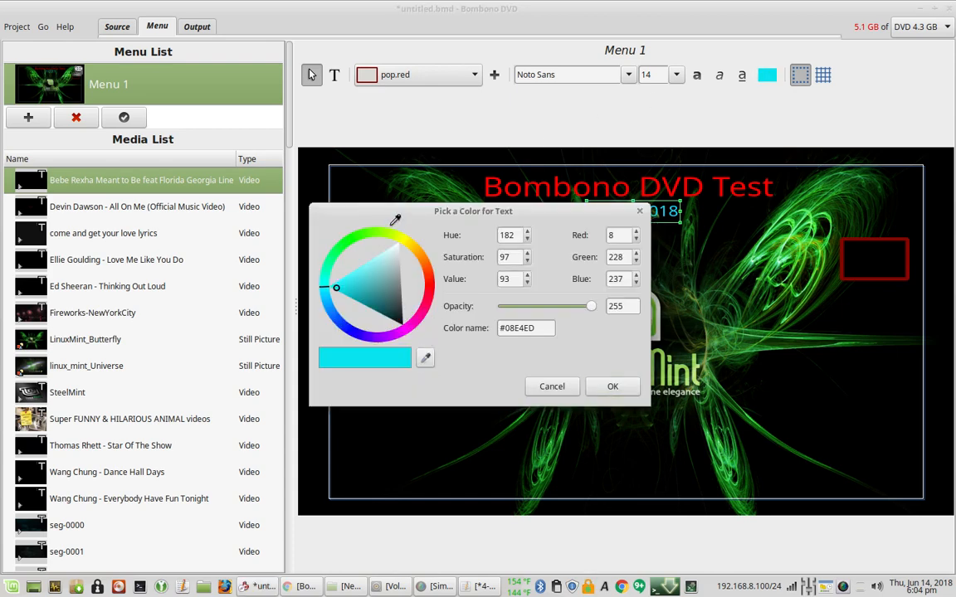
left_click(403, 236)
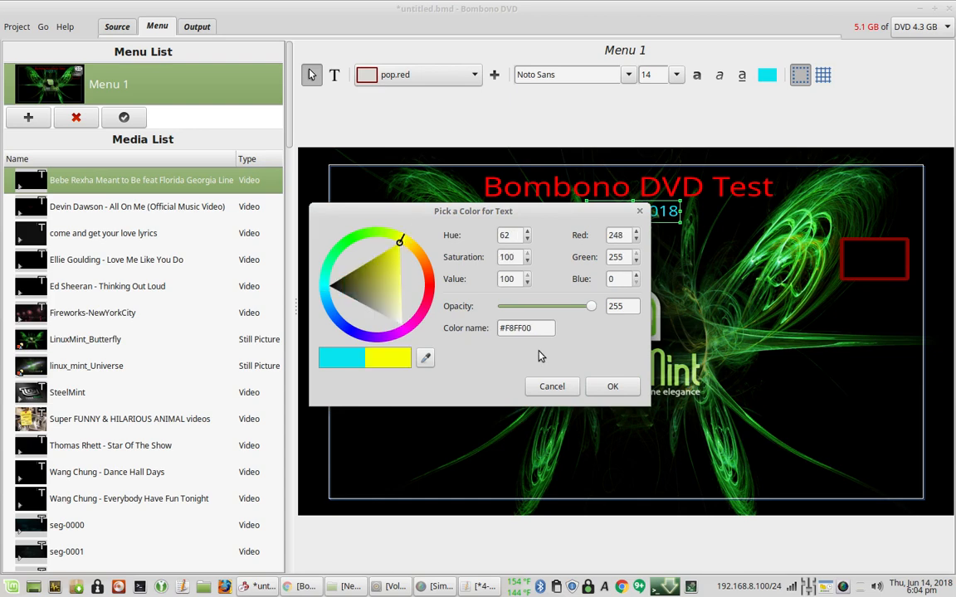
left_click(613, 386)
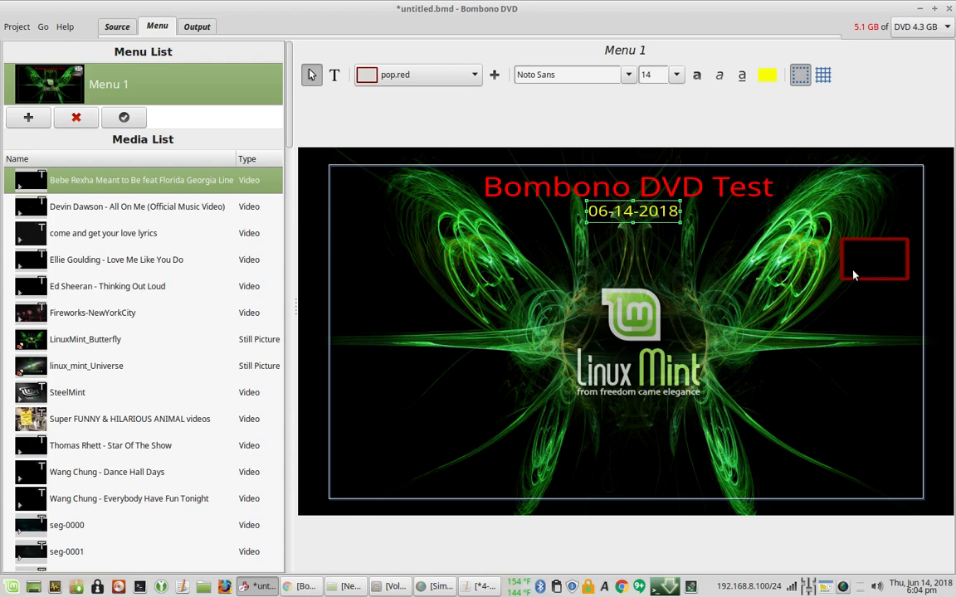
left_click(584, 109)
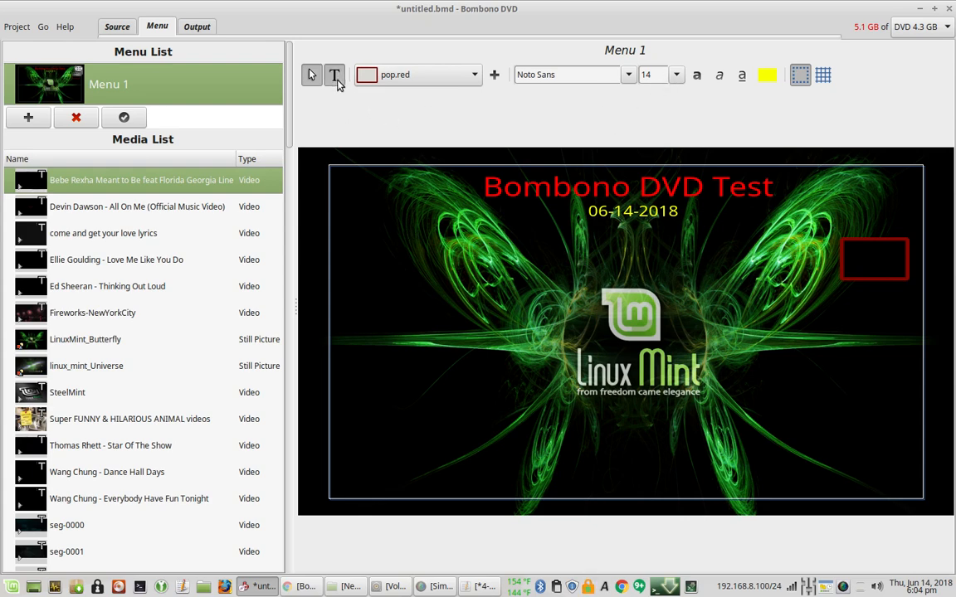
Add the text "Music Video" in pinkish red, #FF0056, below the red-framed video thumbnail.
left_click(767, 76)
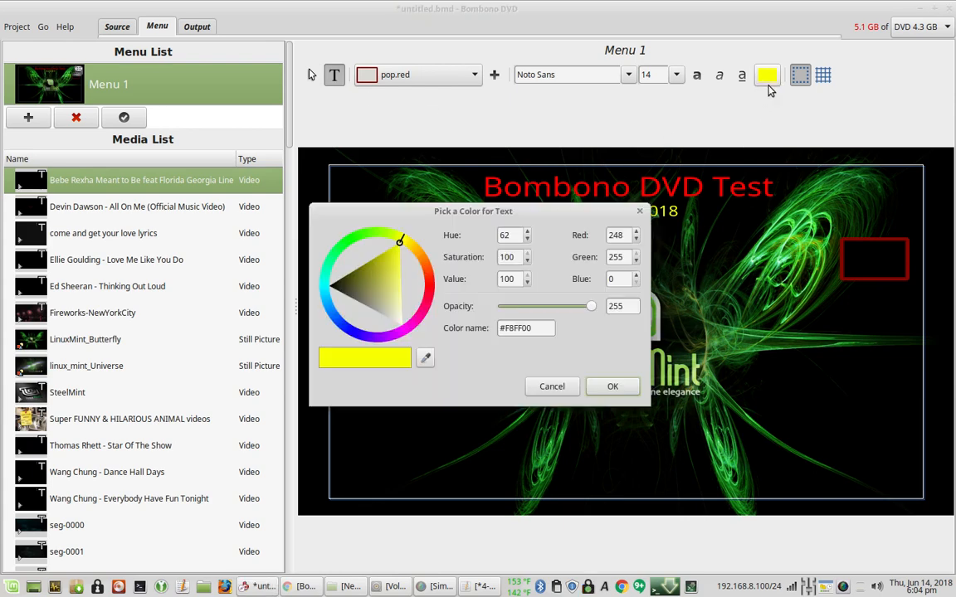
left_click(425, 359)
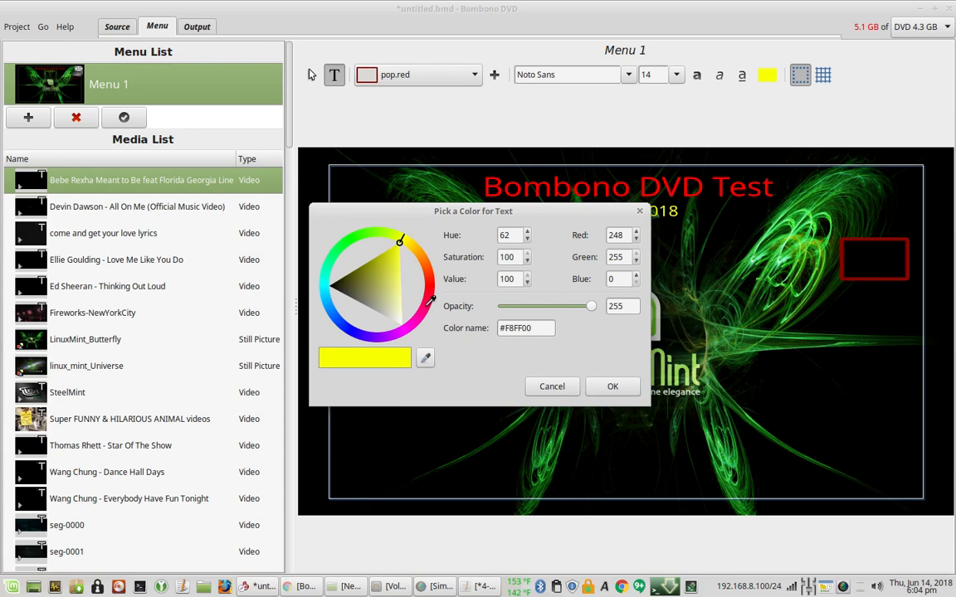
left_click(431, 300)
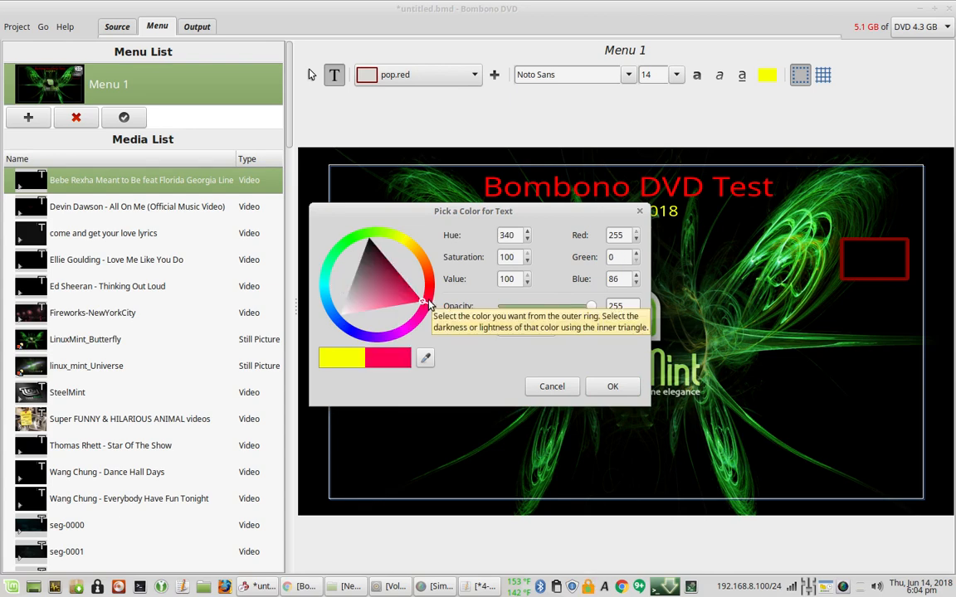
left_click(611, 387)
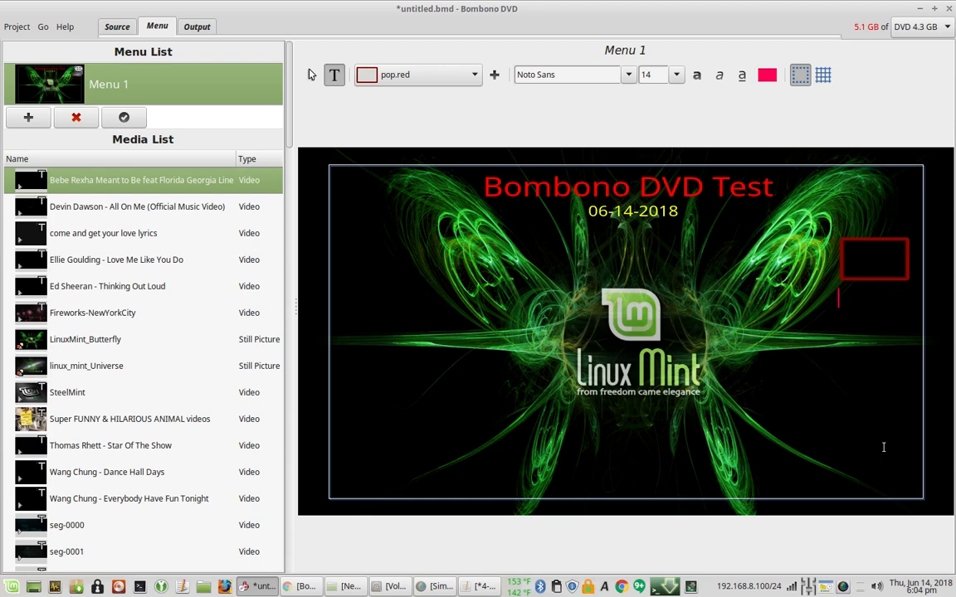
type("mudo")
key("BackSpace")
key("BackSpace")
key("BackSpace")
key("BackSpace")
key("Return")
type("Music Video")
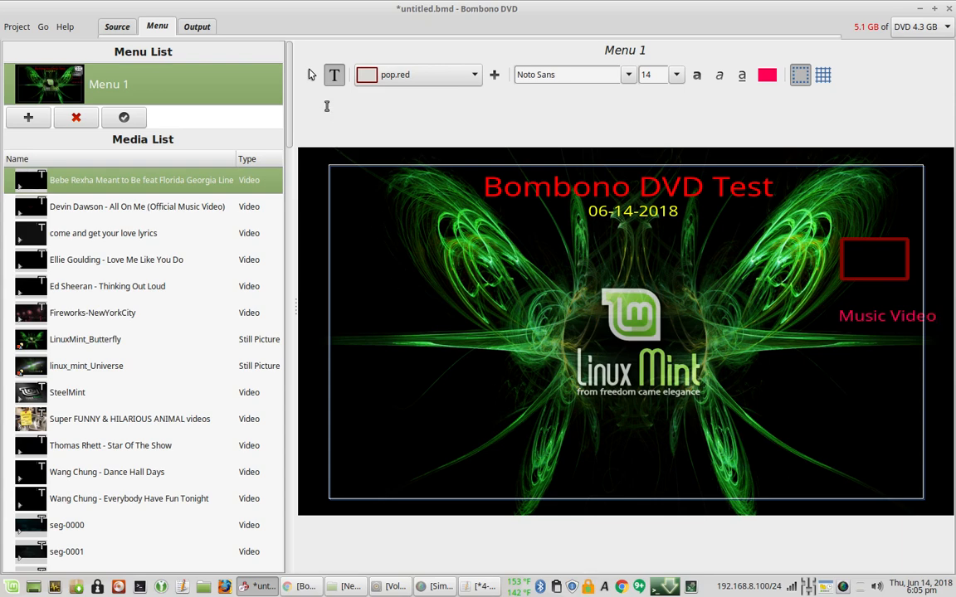
Move the "Music Video" text left to sit beneath the red-framed thumbnail inside the safe area, and deselect it.
left_click(310, 76)
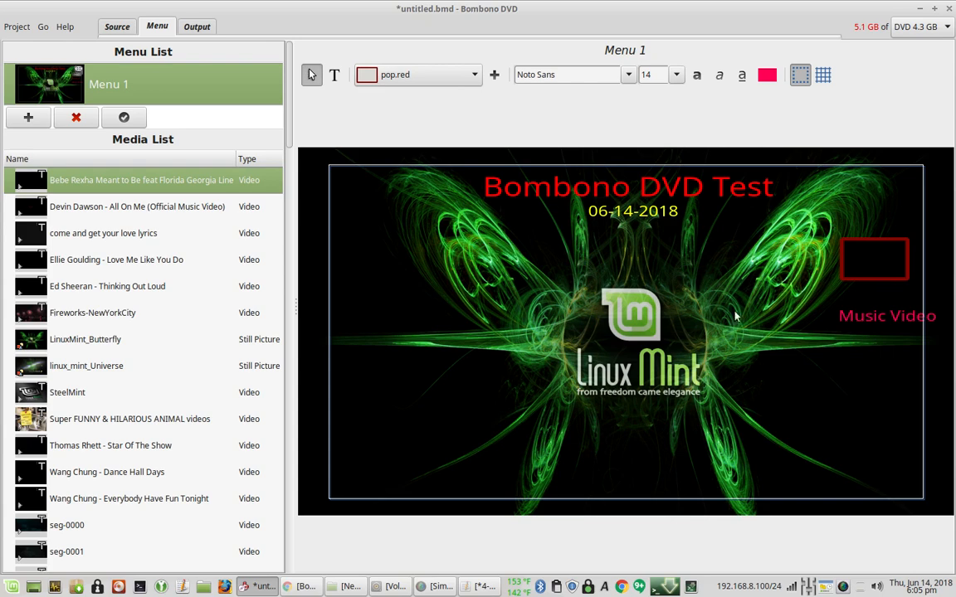
left_click(863, 315)
left_click_drag(861, 315, 845, 299)
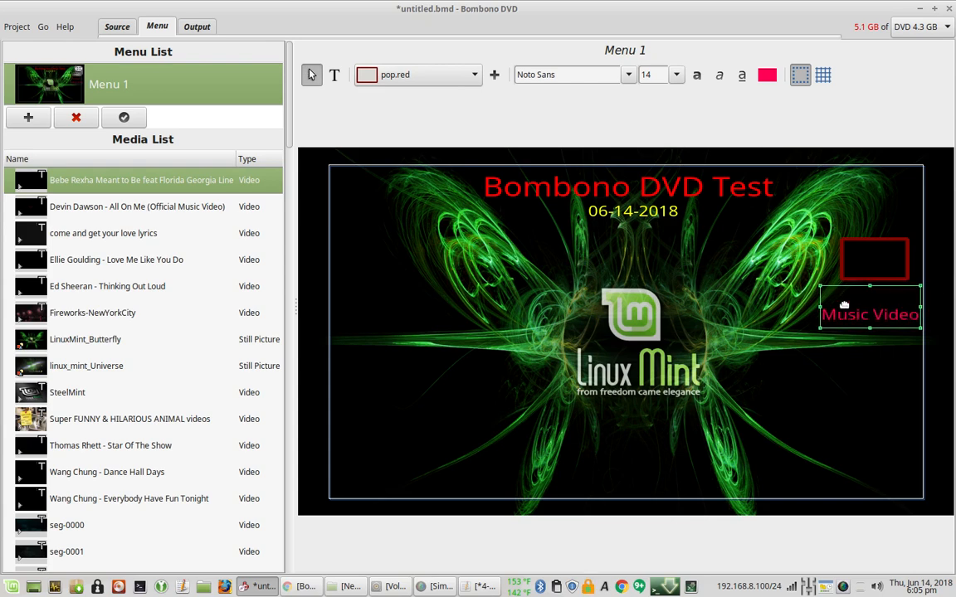
right_click(845, 301)
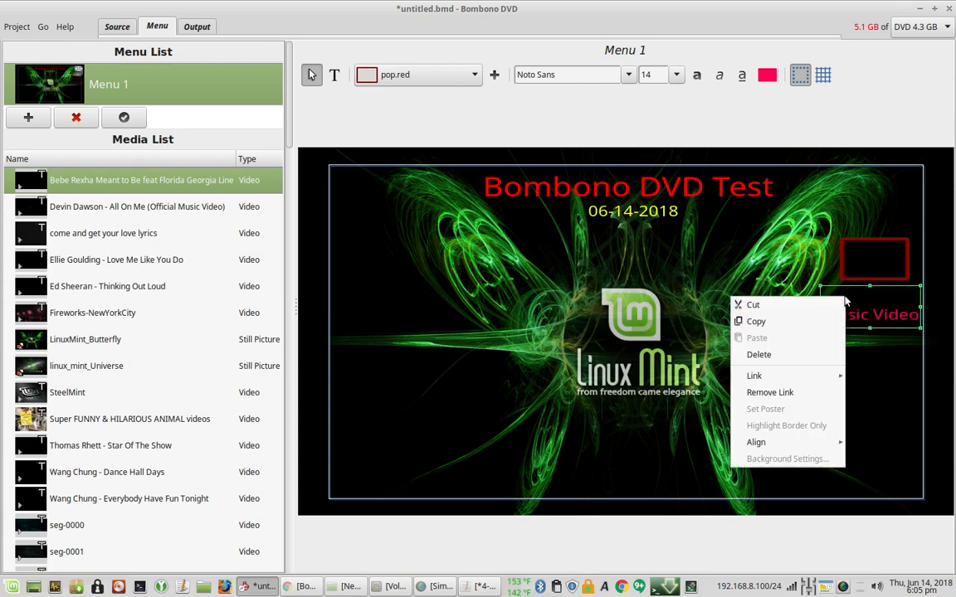
key("Escape")
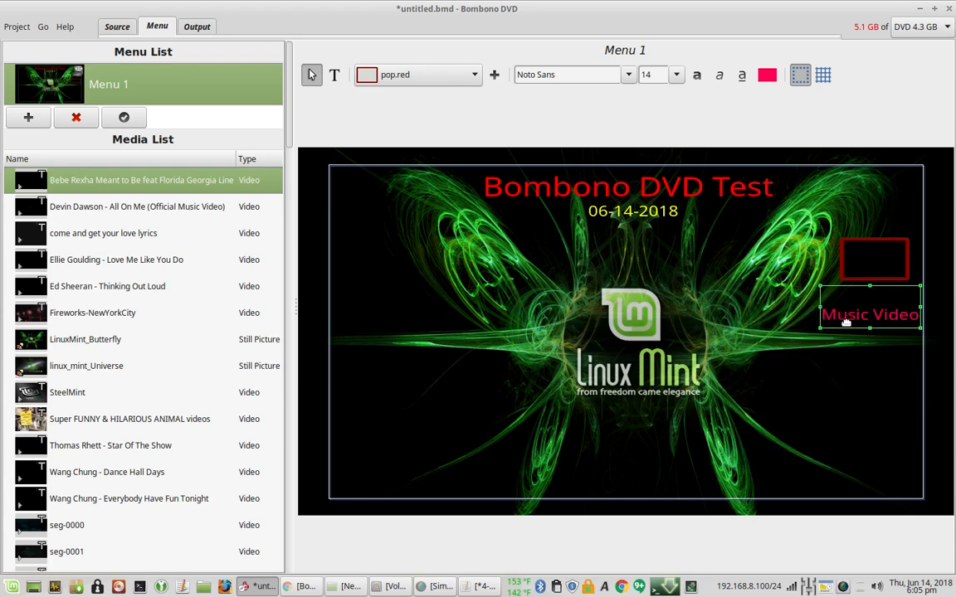
left_click(845, 340)
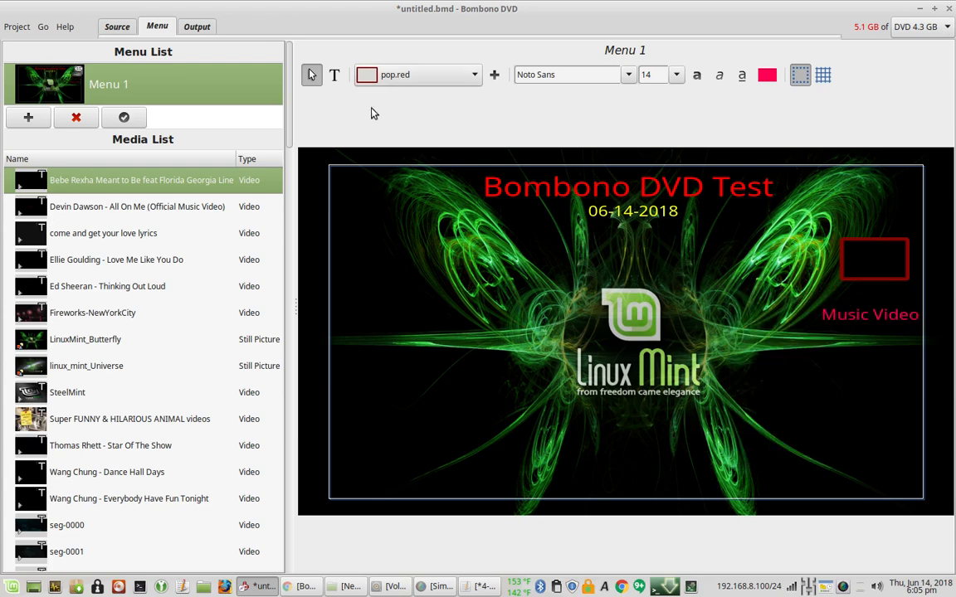
Remove the empty line above the words "Music Video" in their text object.
left_click(337, 76)
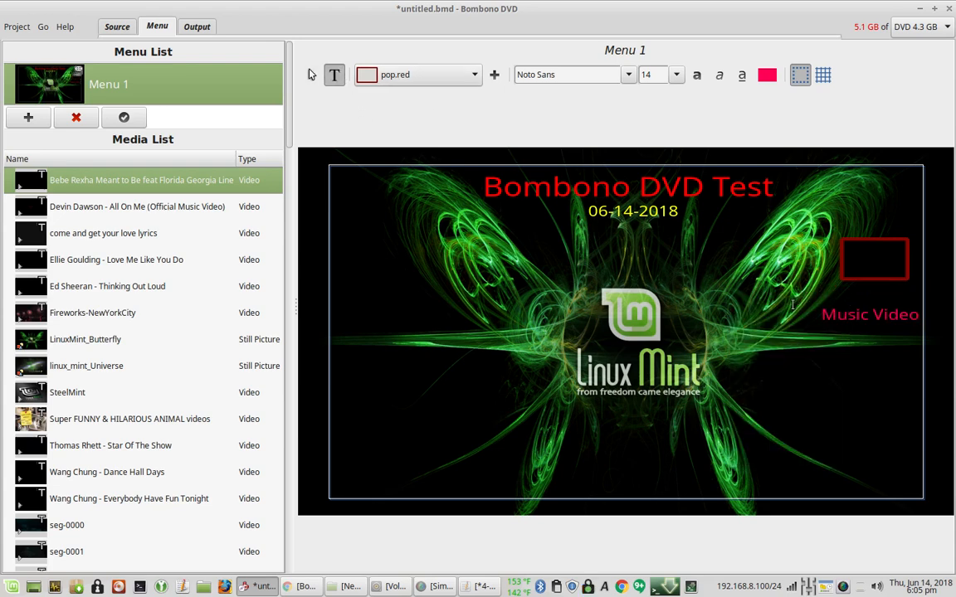
left_click(854, 309)
key("Left")
key("Left")
key("Right")
key("BackSpace")
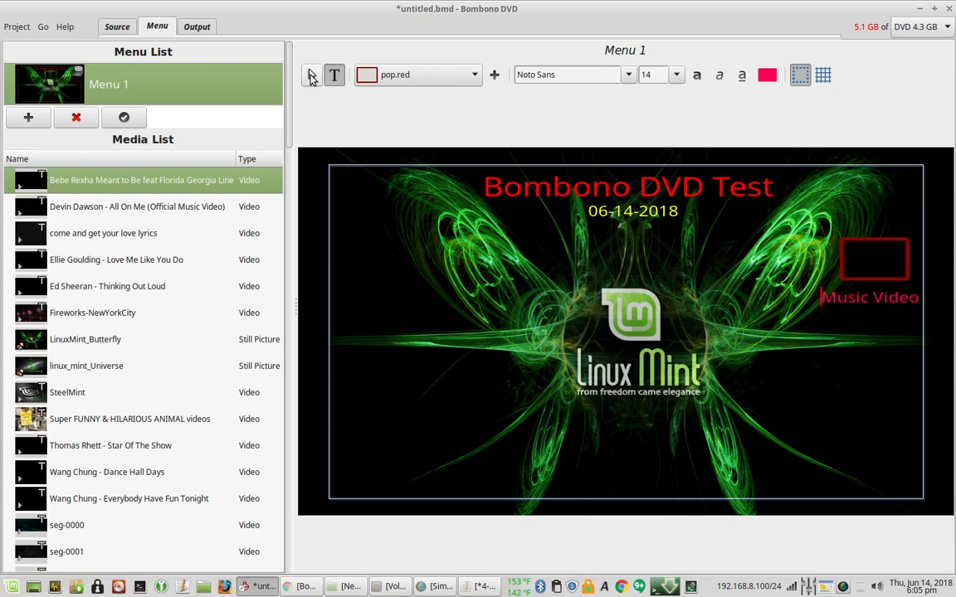
left_click(311, 74)
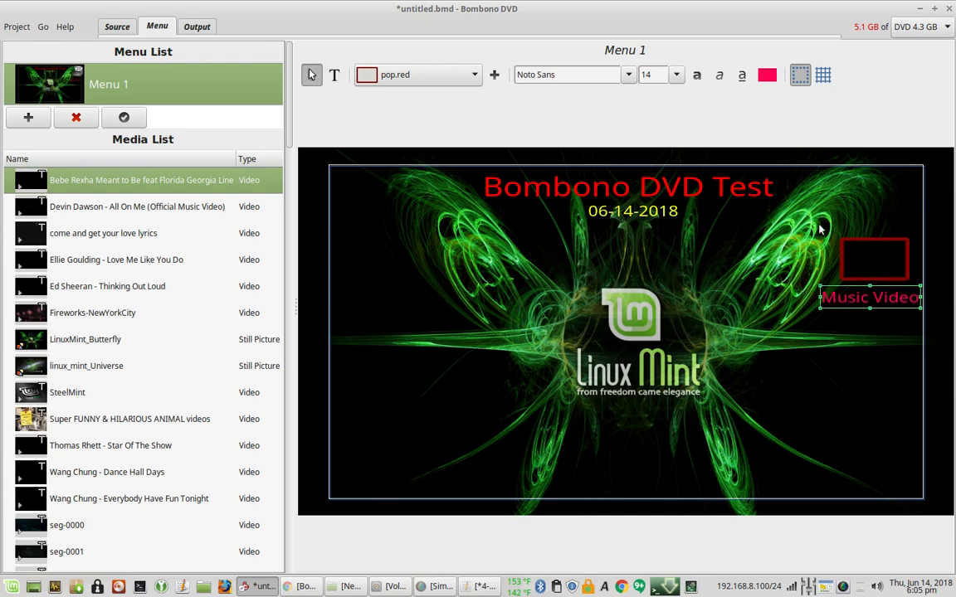
Set the "Music Video" text to font size 12 and centre it directly under the thumbnail frame.
left_click(676, 75)
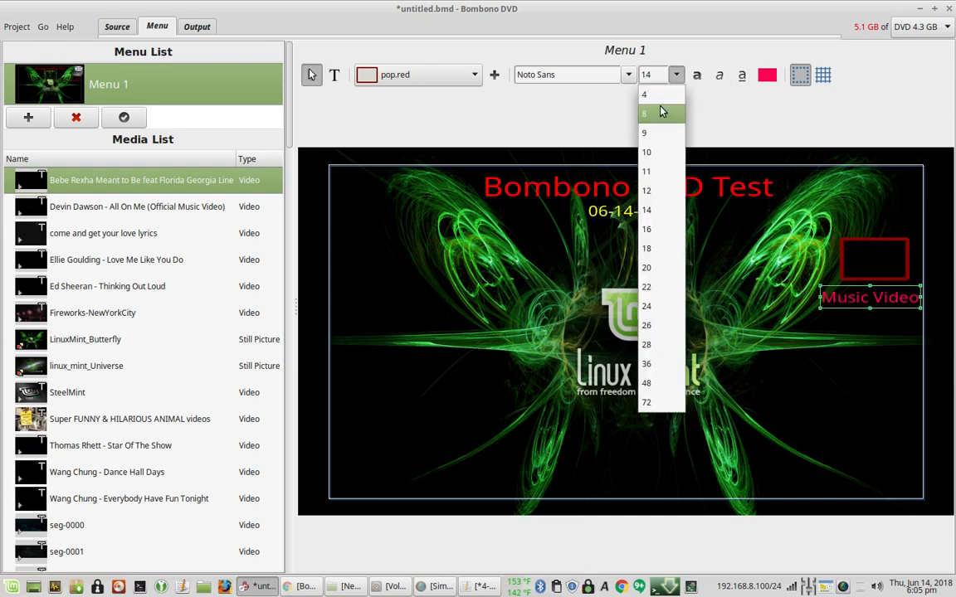
left_click(658, 191)
left_click_drag(848, 301, 859, 296)
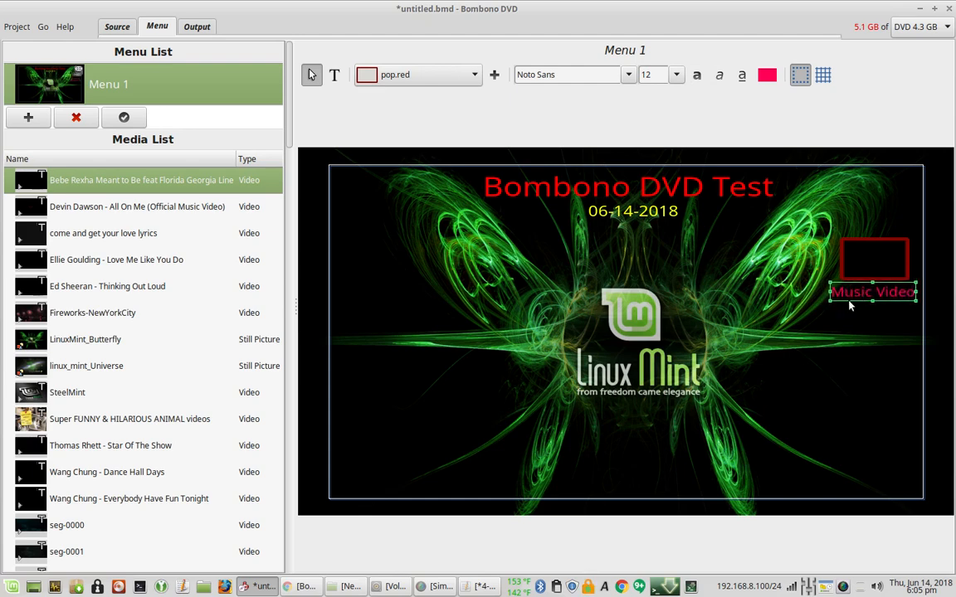
left_click(849, 310)
Add the text "Meant to be" and position it directly beneath the "Music Video" label.
left_click(335, 74)
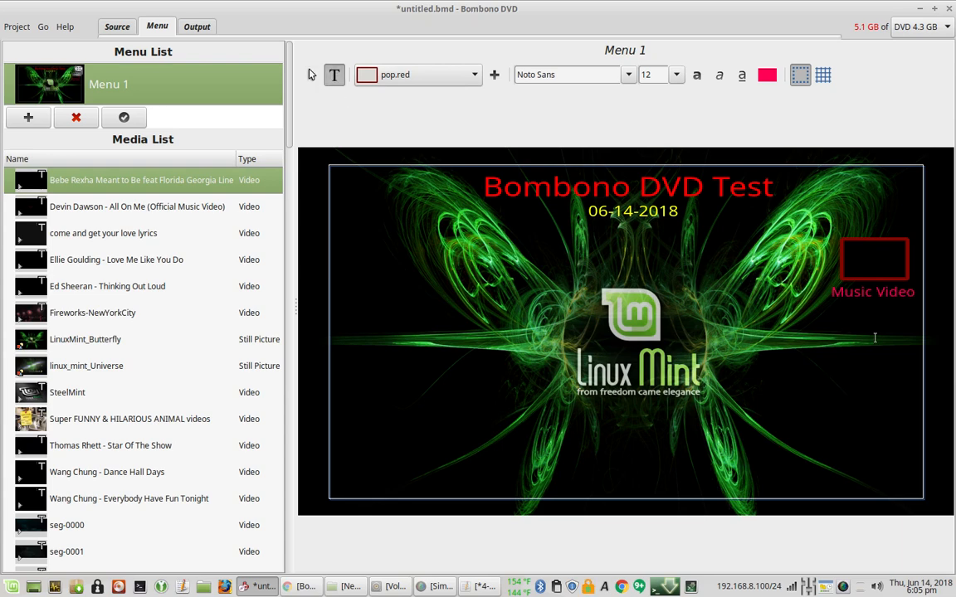
left_click(850, 315)
type("Mrswny")
key("BackSpace")
key("BackSpace")
key("BackSpace")
key("BackSpace")
type("easnt to be")
key("Left")
key("Left")
key("Left")
key("BackSpace")
left_click(313, 75)
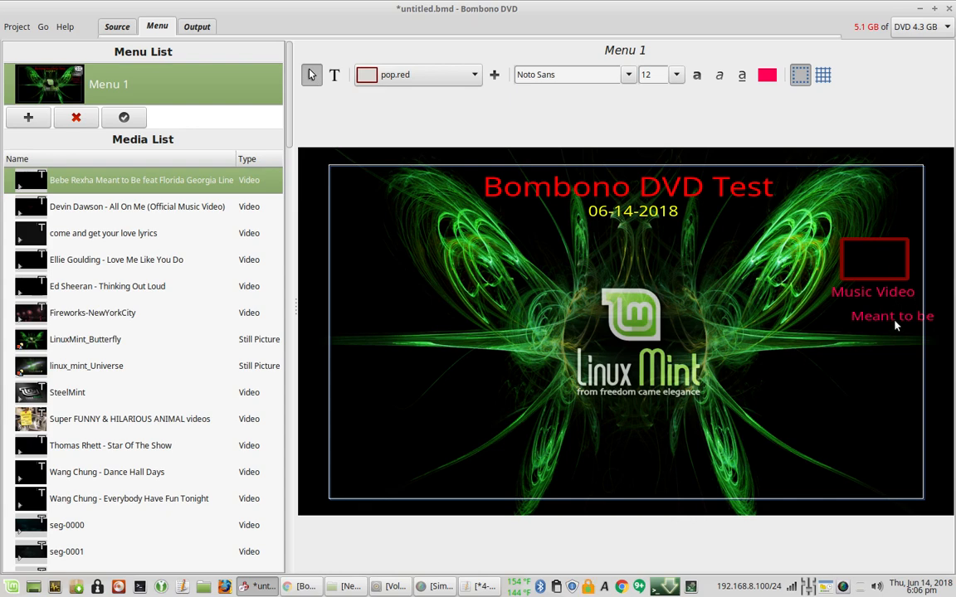
left_click_drag(894, 317, 875, 307)
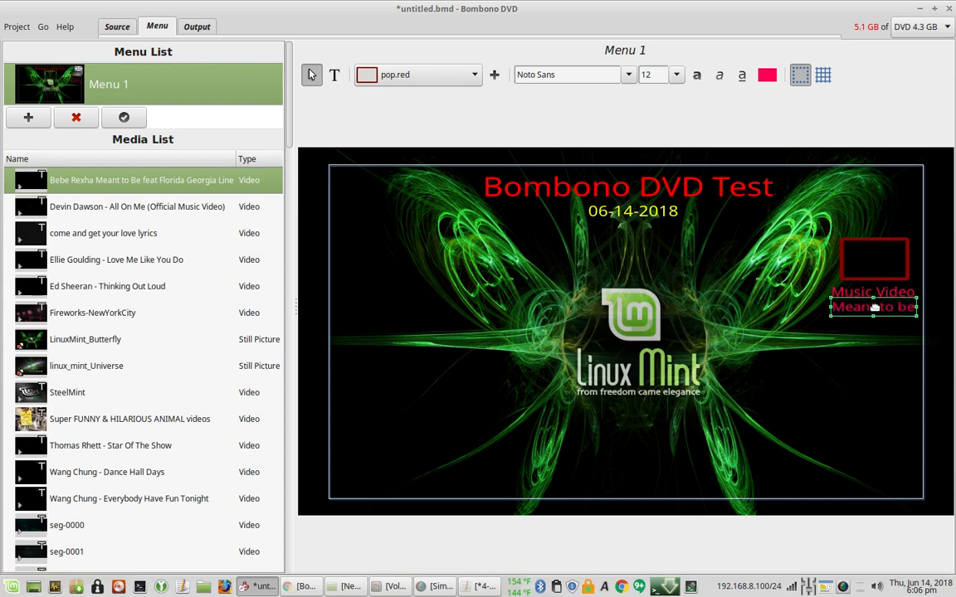
Colour the "Meant to be" text blue, #00A1FF.
left_click(767, 75)
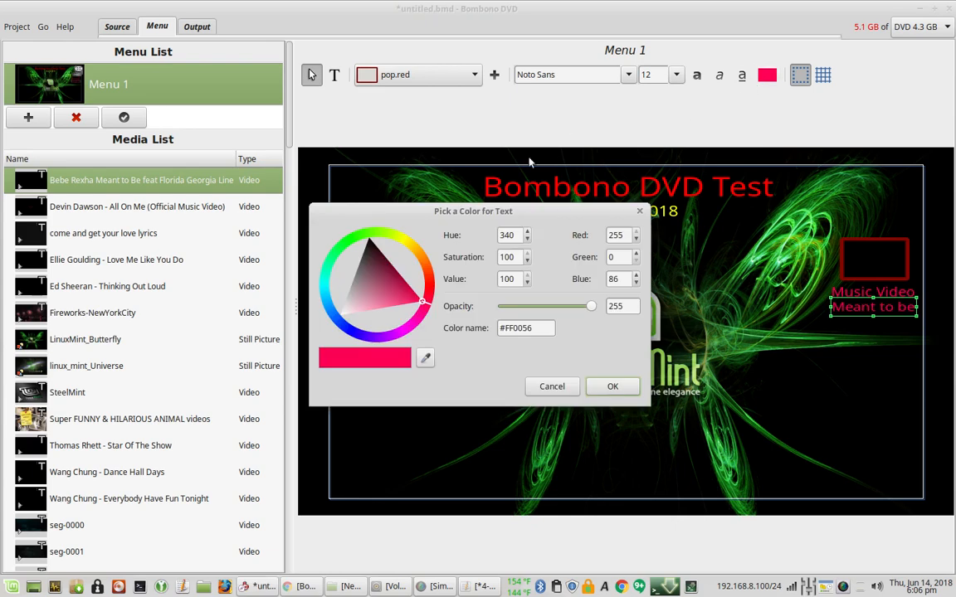
left_click(328, 305)
left_click(613, 388)
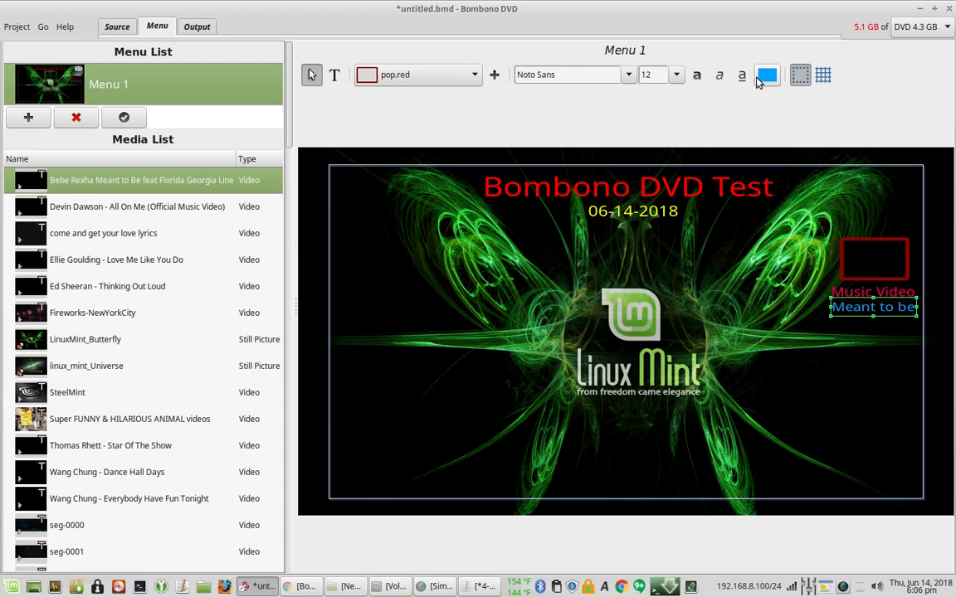
Open the colour picker for the "Meant to be" text.
left_click(765, 76)
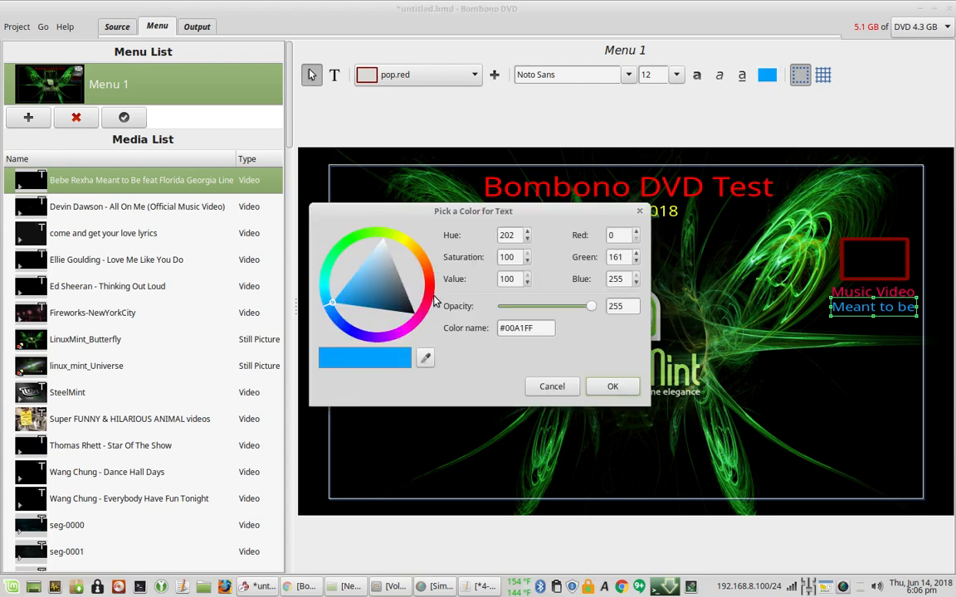
Recolour the "Meant to be" caption to a lighter cyan blue.
left_click(326, 291)
left_click(612, 387)
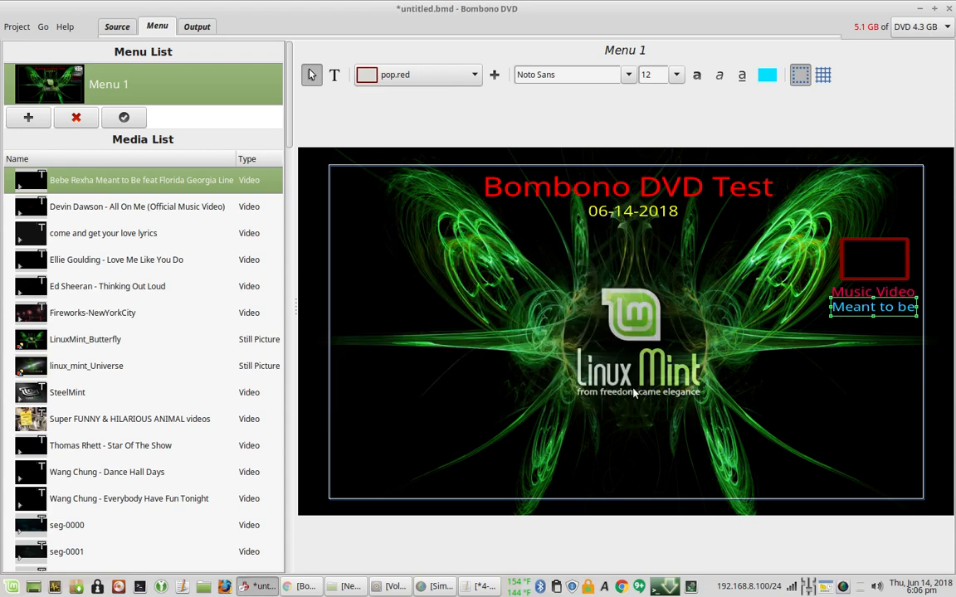
left_click(840, 364)
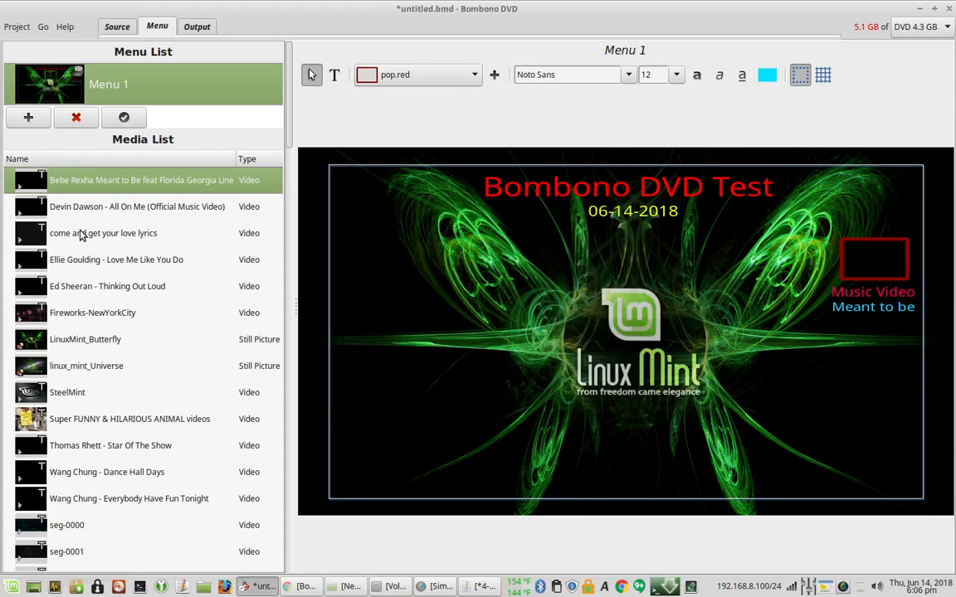
Add the Super FUNNY & HILARIOUS ANIMAL videos clip to the DVD menu and place its thumbnail below the "Meant to be" caption.
scroll(80, 234, "down", 2)
scroll(81, 235, "down", 4)
scroll(79, 228, "up", 4)
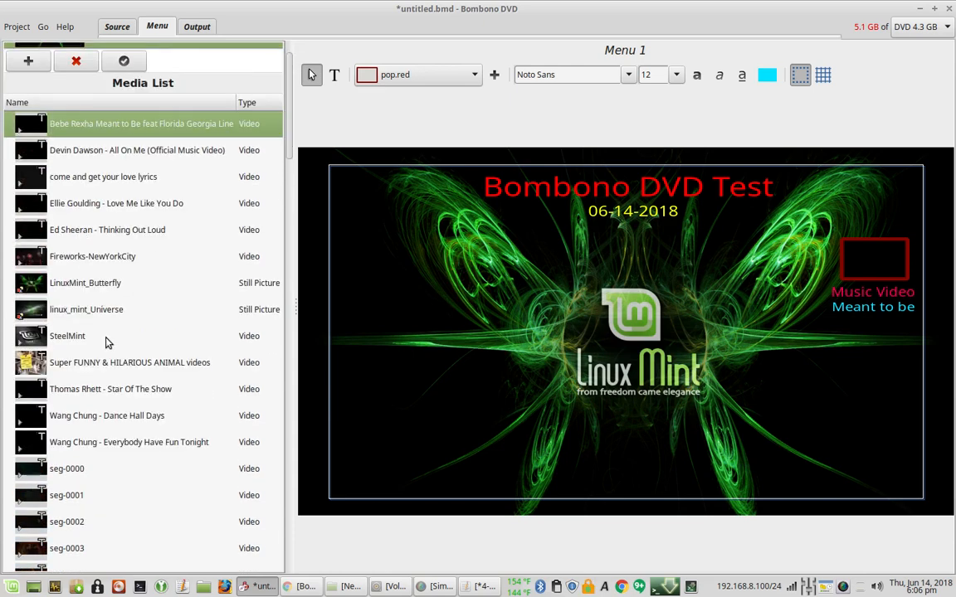
left_click(89, 369)
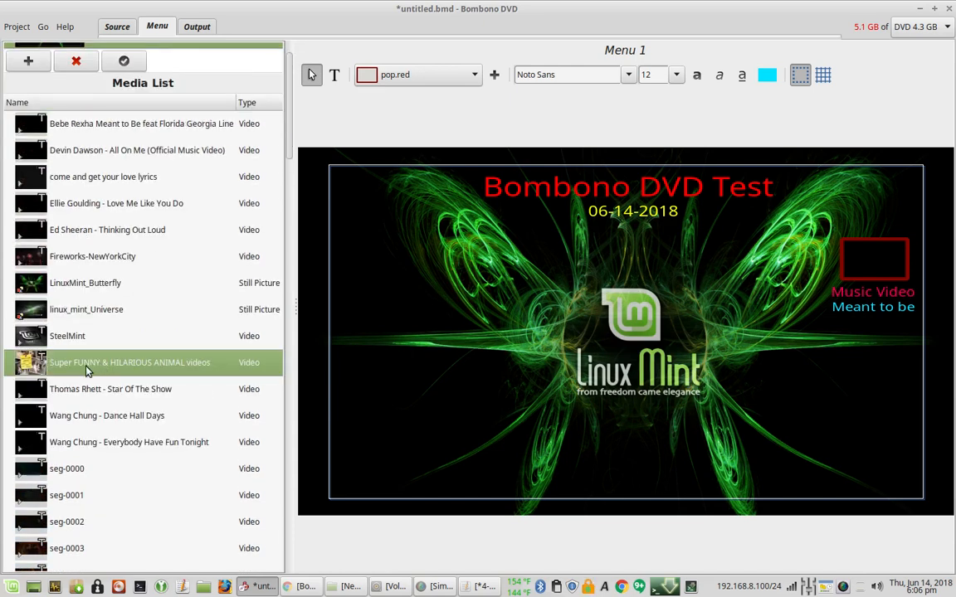
left_click_drag(89, 371, 448, 413)
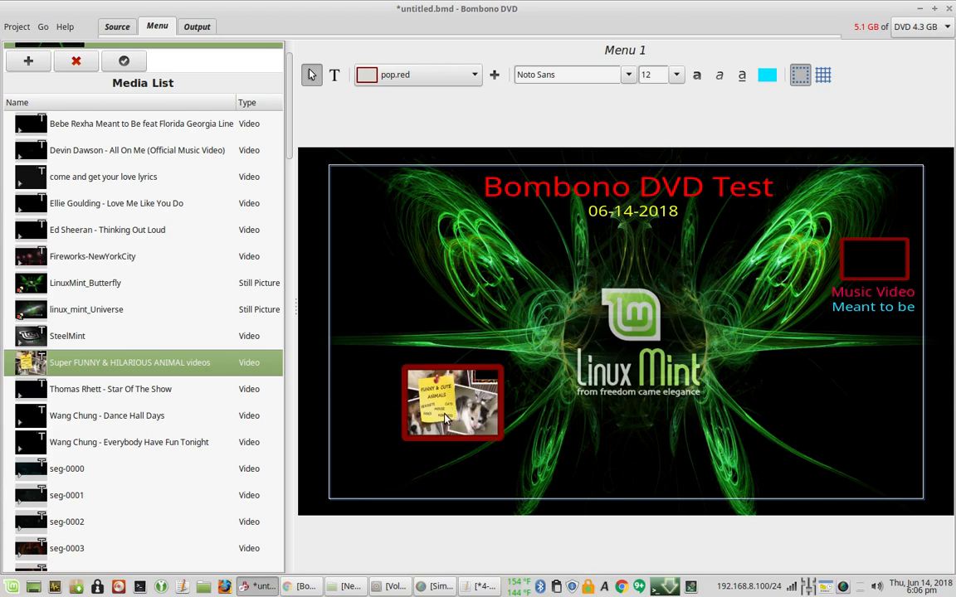
left_click_drag(452, 379, 840, 378)
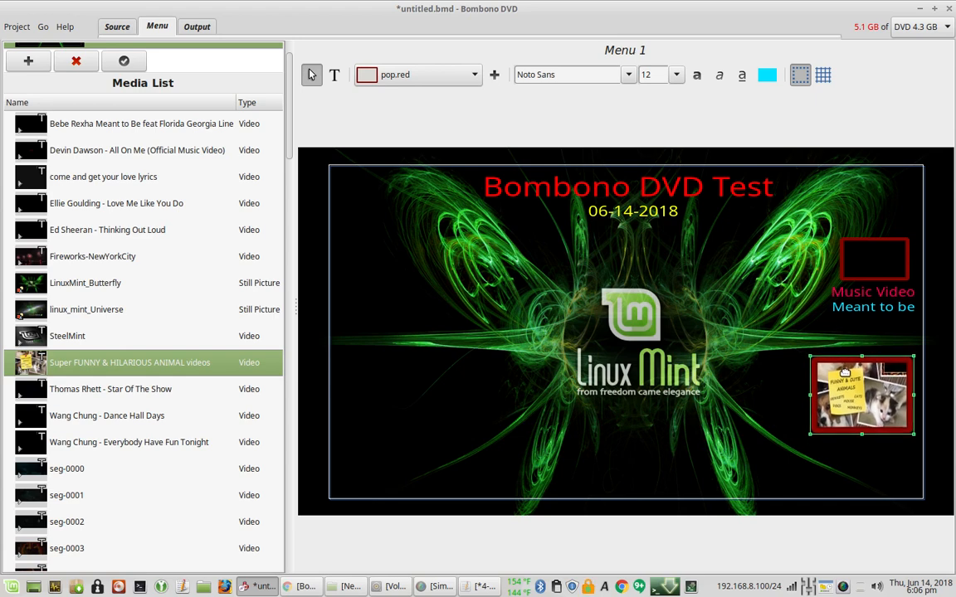
Change the frame of the animal video thumbnail to the oval style.
left_click(474, 75)
left_click(377, 148)
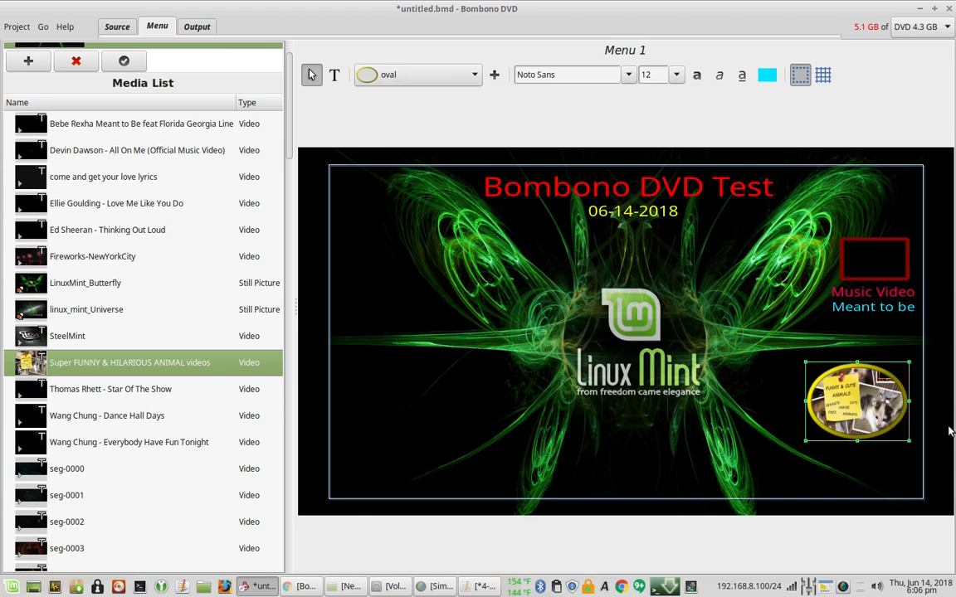
left_click(407, 76)
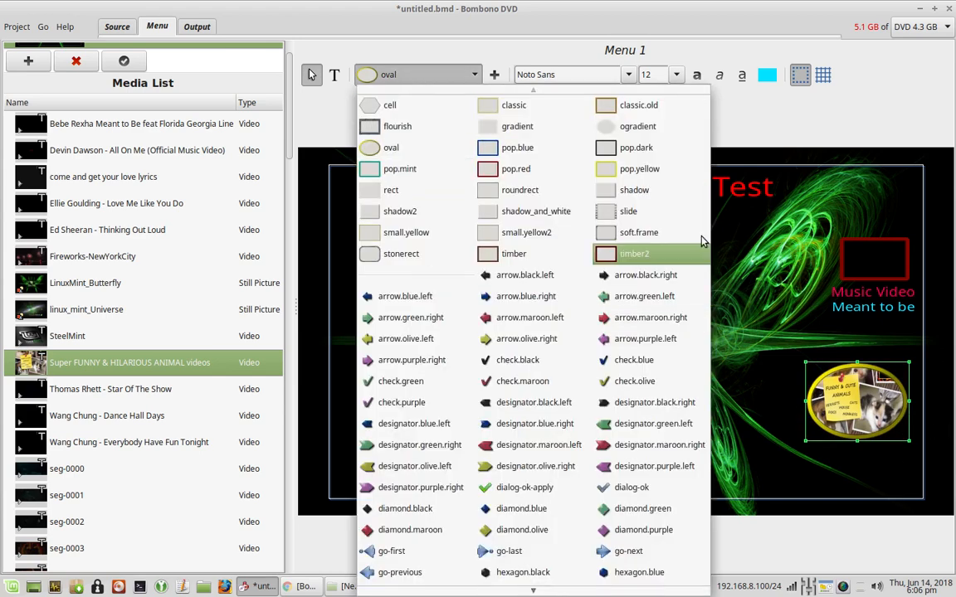
left_click(730, 123)
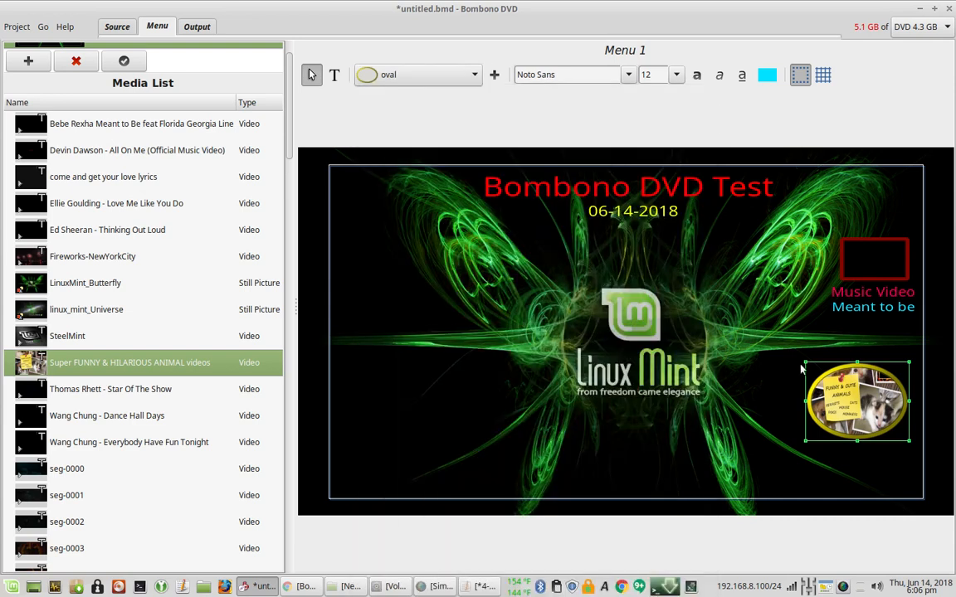
left_click(817, 452)
left_click(809, 369)
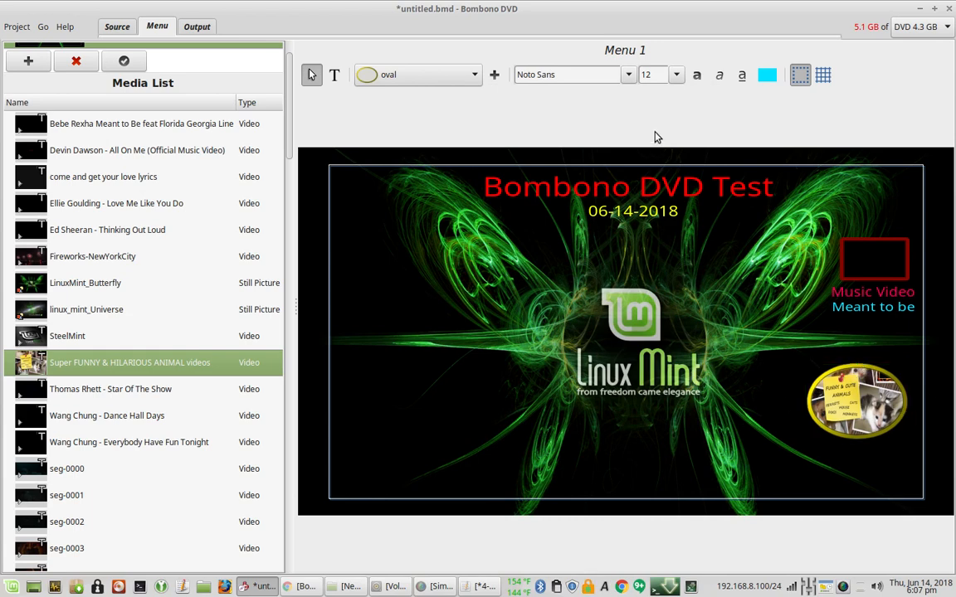
Add the text caption "Funny animals" beneath the oval animal video thumbnail.
left_click(335, 75)
left_click(861, 473)
type("Funy animals")
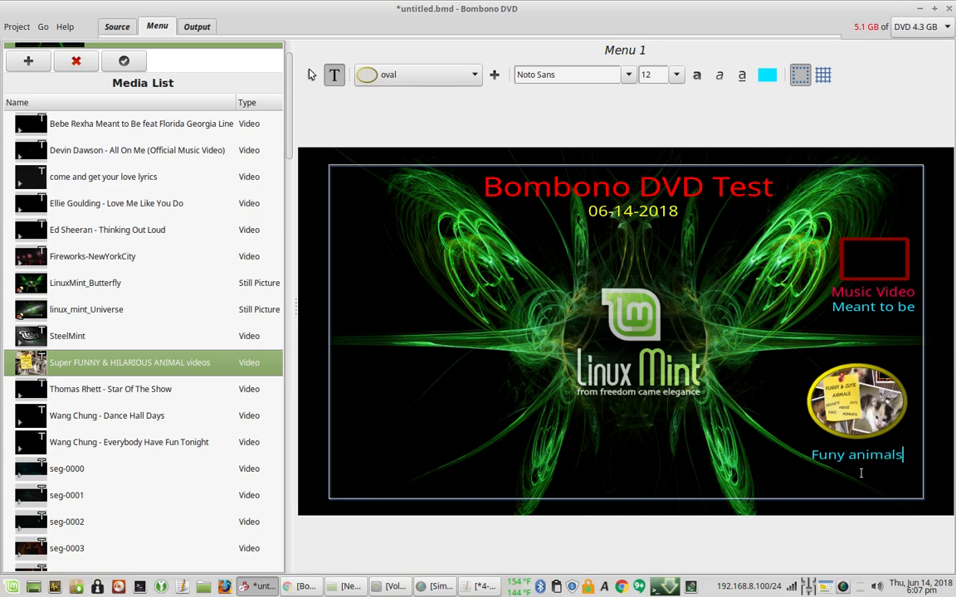
key("Left")
key("Left")
key("Left")
key("Left")
key("Left")
key("Left")
type("n")
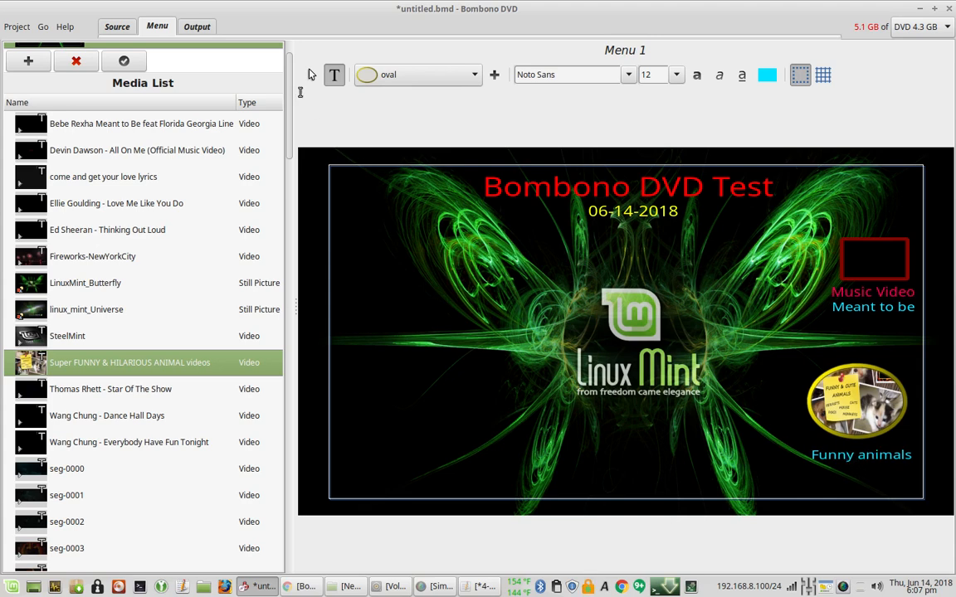
left_click(309, 76)
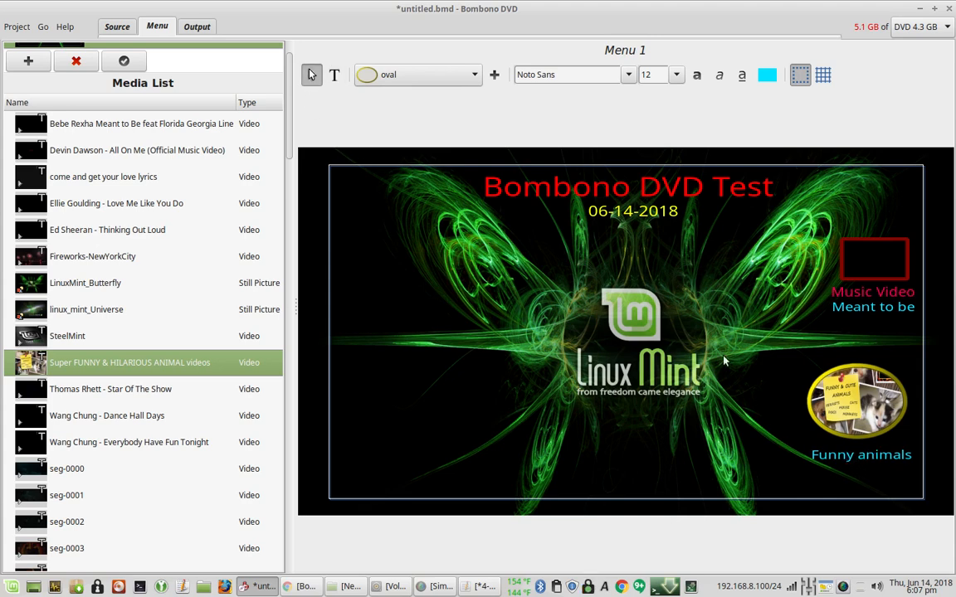
Shift the oval thumbnail slightly toward the menu's right border and centre the "Funny animals" caption directly beneath it.
left_click(851, 456)
left_click_drag(851, 456, 829, 413)
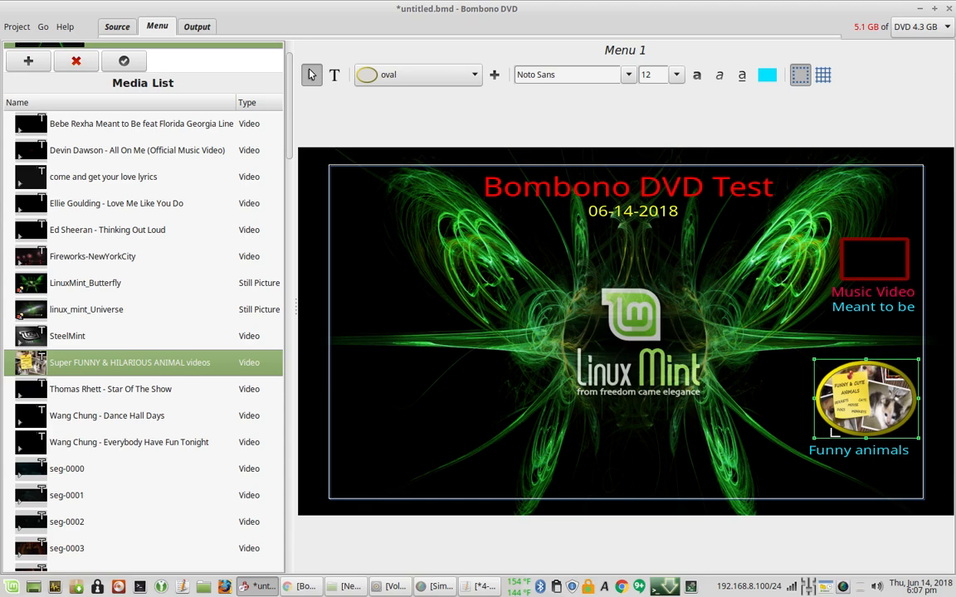
left_click_drag(833, 453, 844, 446)
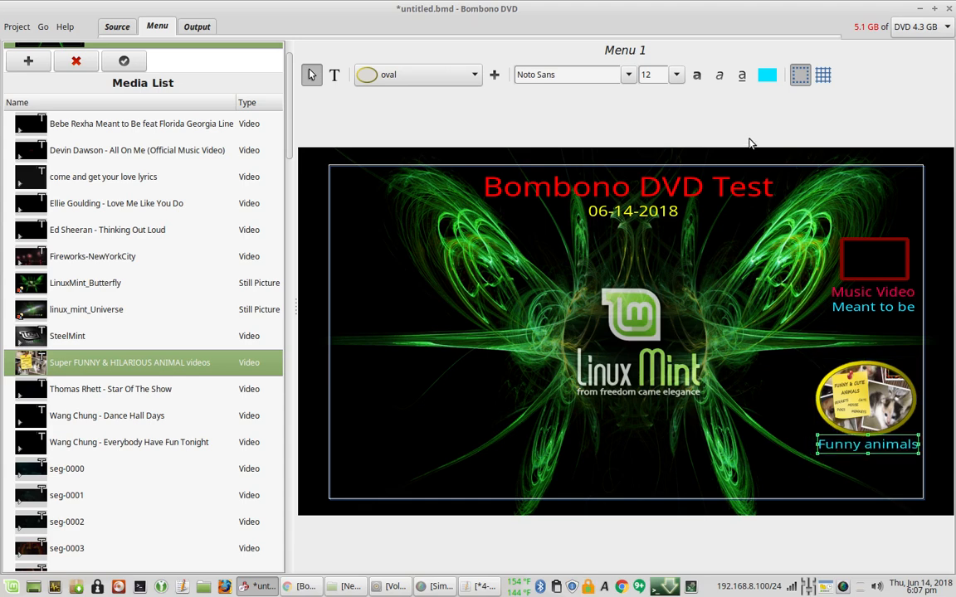
left_click(748, 340)
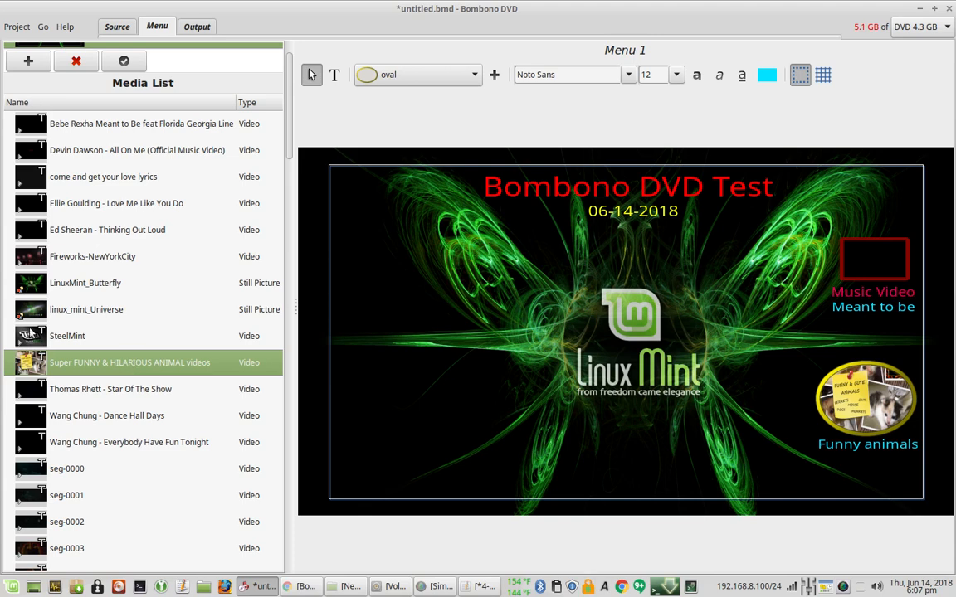
Add the Fireworks-NewYorkCity video to the lower-left area of the DVD menu.
left_click(124, 259)
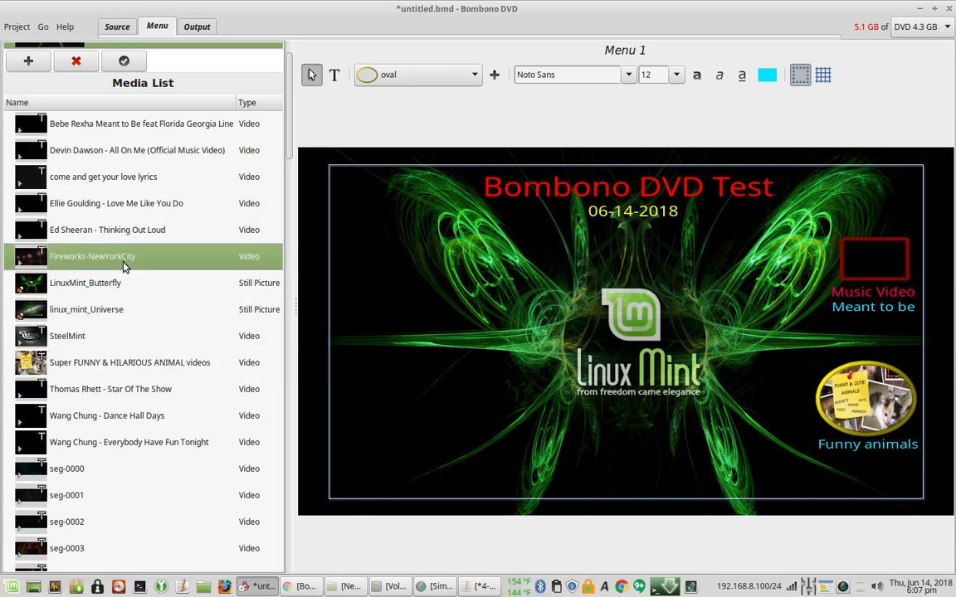
left_click_drag(61, 262, 388, 422)
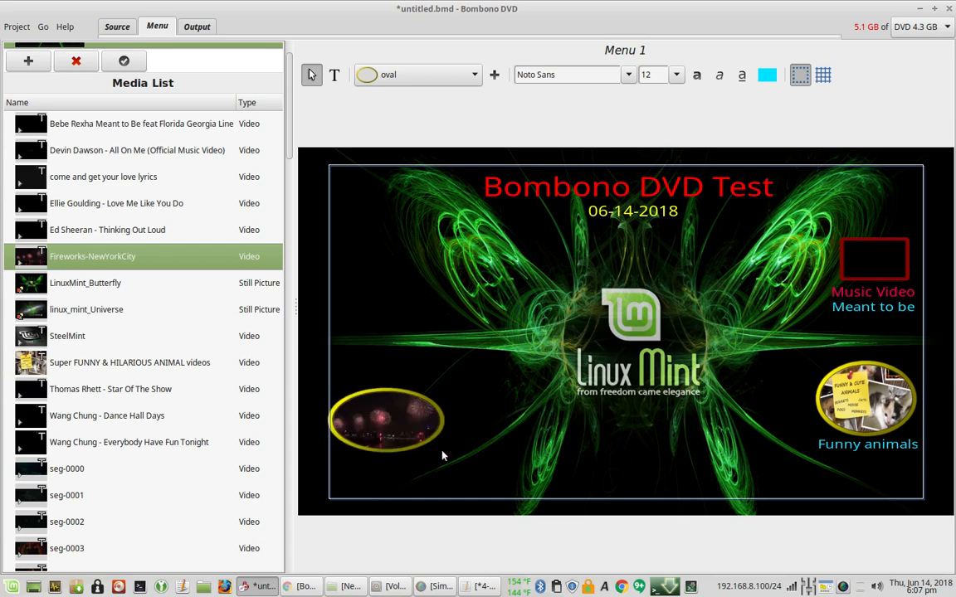
Try the pop.mint frame on the fireworks thumbnail.
left_click(388, 77)
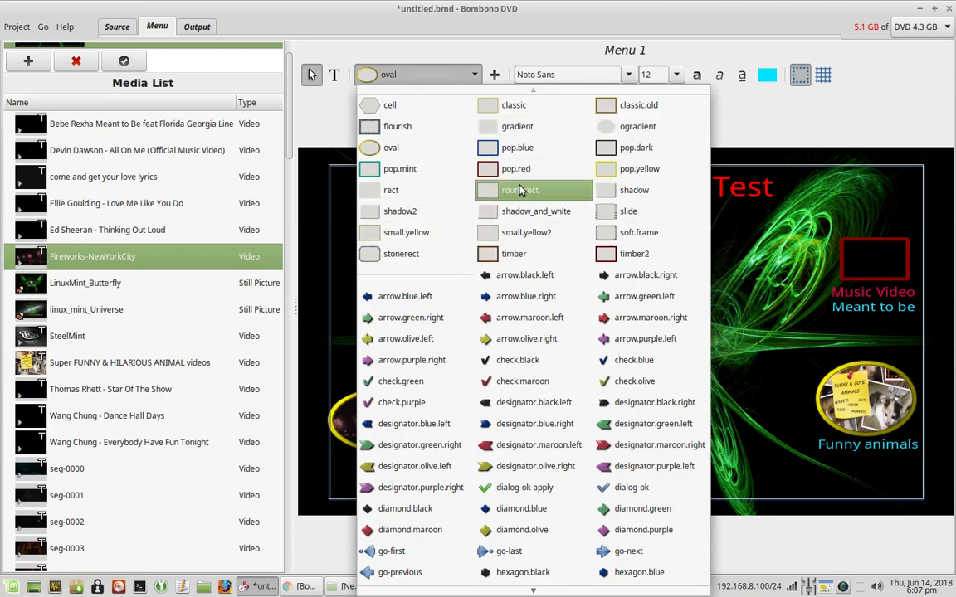
left_click(404, 169)
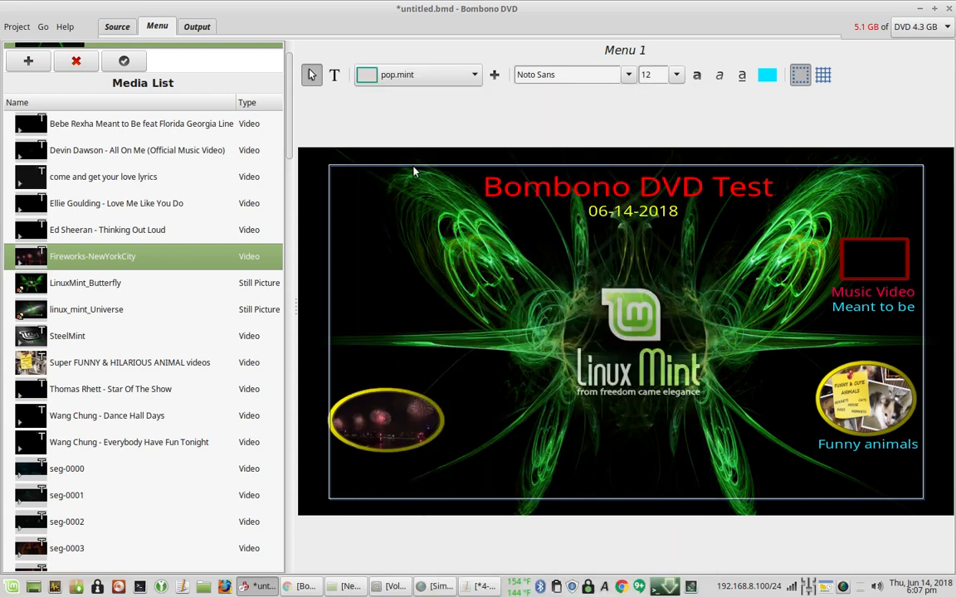
left_click(387, 409)
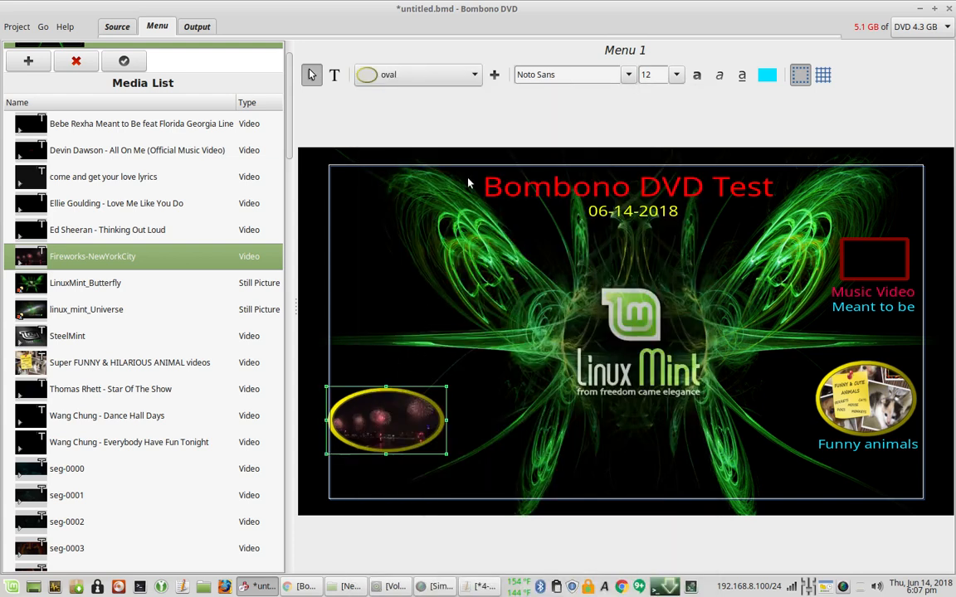
left_click(469, 80)
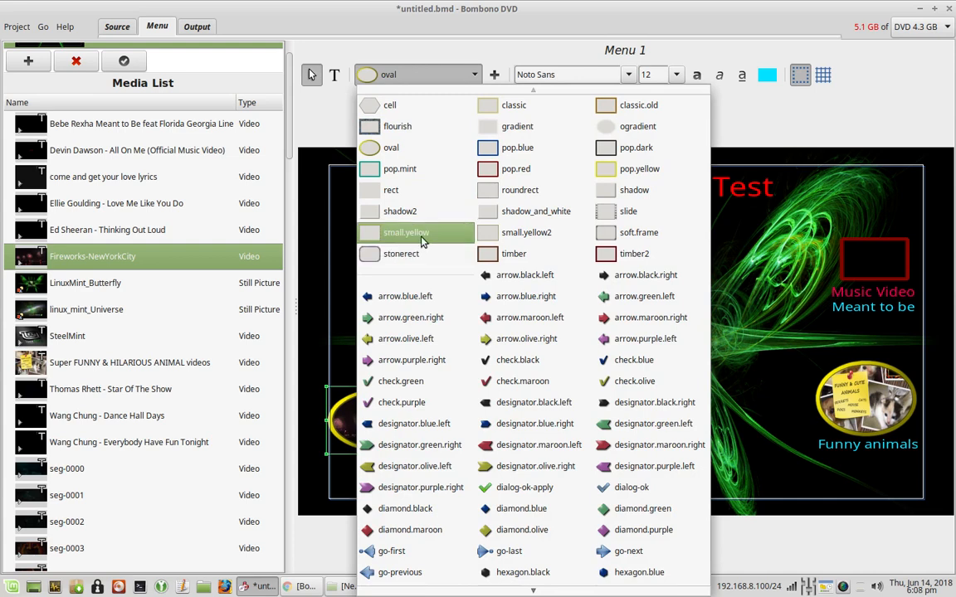
left_click(392, 170)
Move the fireworks thumbnail slightly inward from the menu's left border and give it the stonerect frame.
left_click_drag(377, 409, 392, 405)
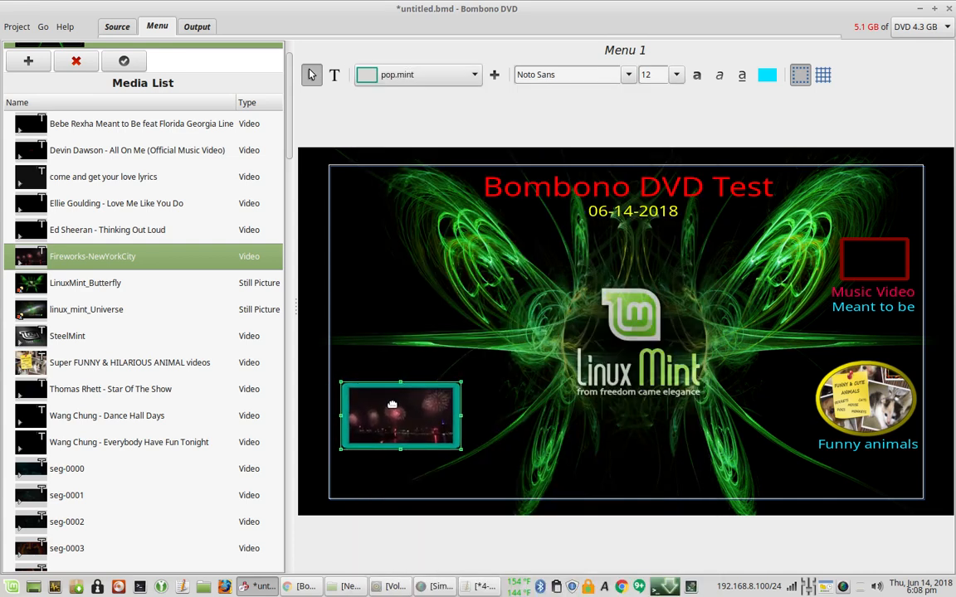
left_click(454, 76)
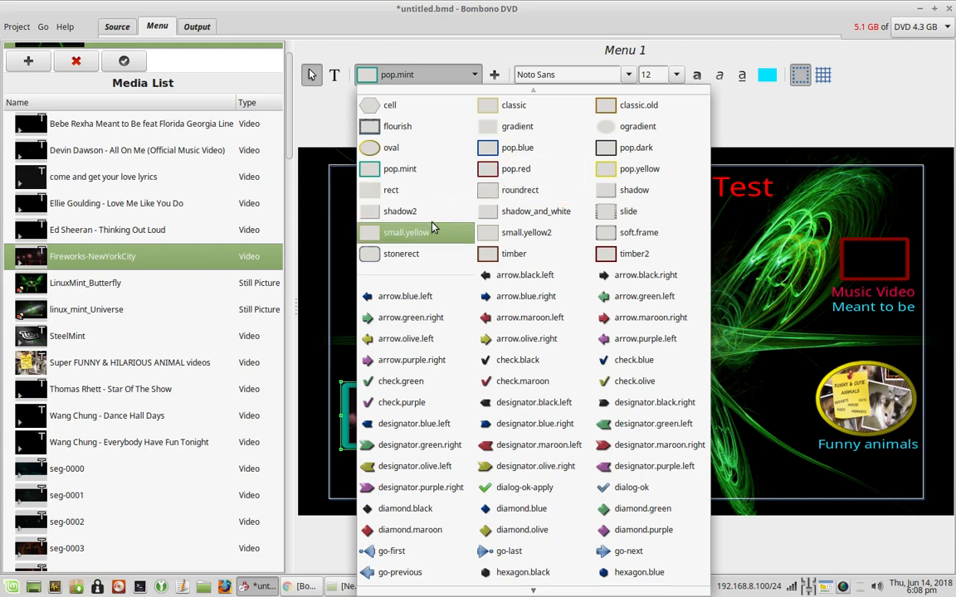
left_click(401, 254)
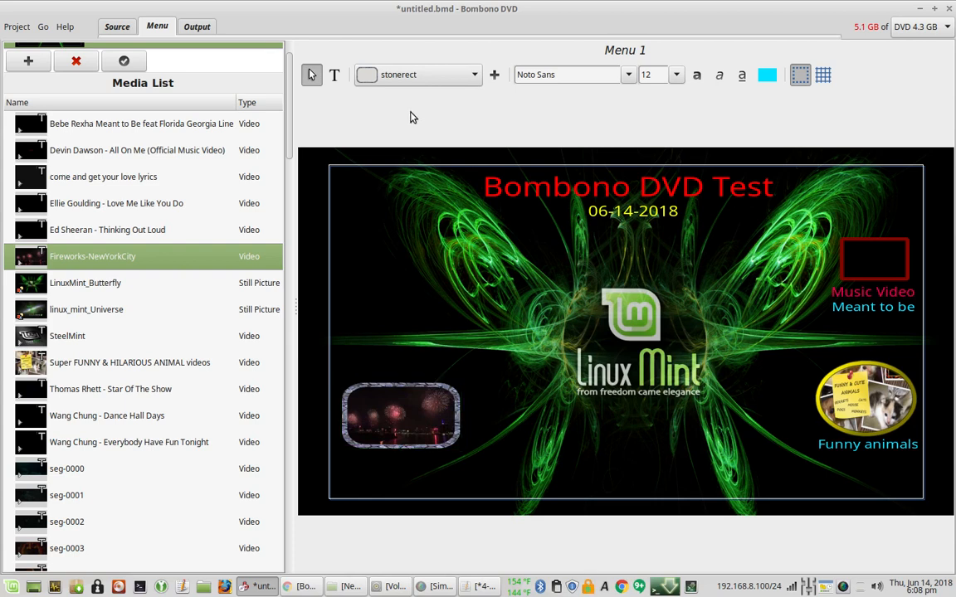
Add the caption "Fireworks" and centre it beneath the fireworks thumbnail.
left_click(336, 78)
left_click(353, 470)
type("Fireworks")
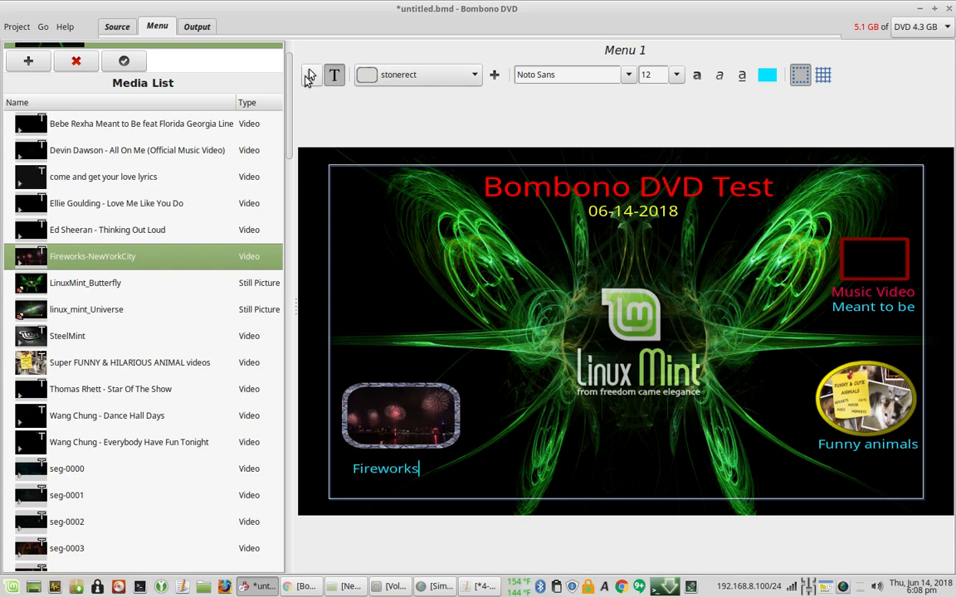
left_click(312, 75)
left_click_drag(376, 470, 386, 466)
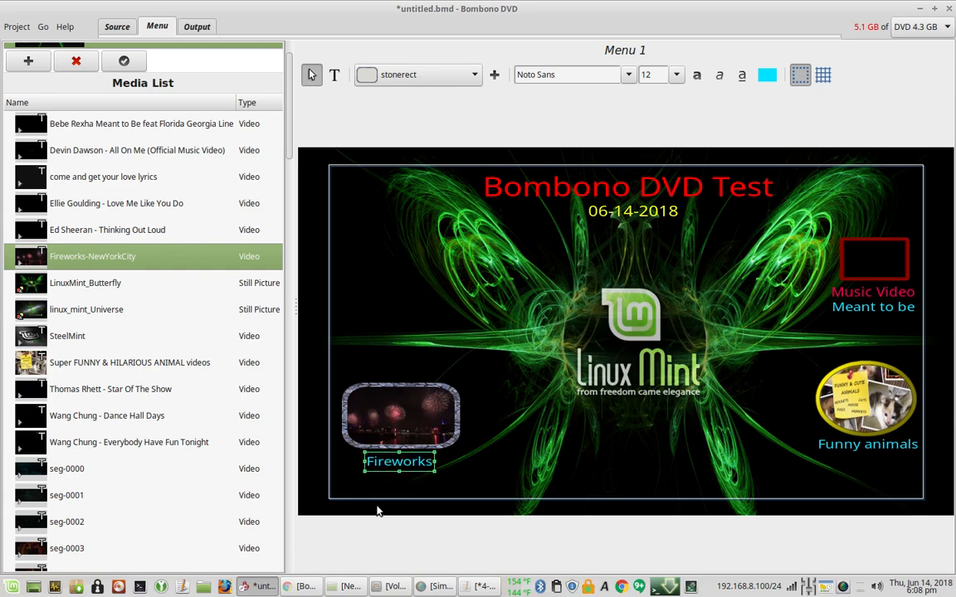
left_click(376, 270)
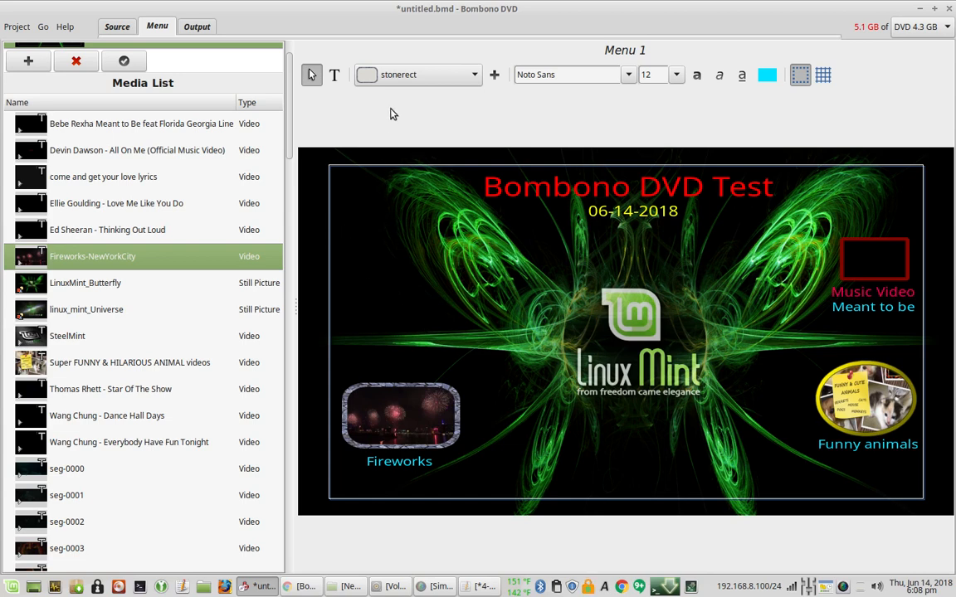
Add the seg-0000 video to the upper-left area of the DVD menu.
scroll(128, 162, "down", 5)
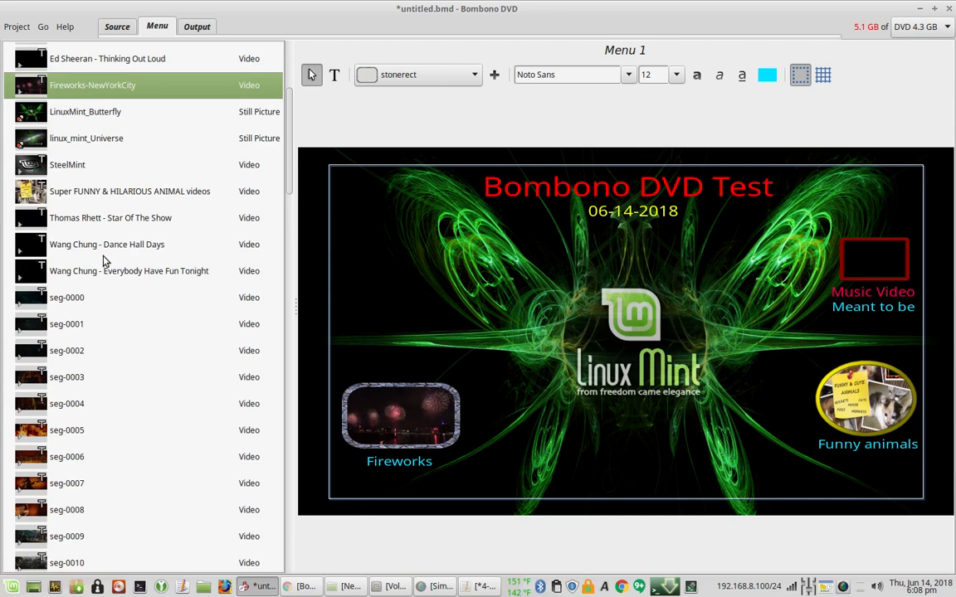
left_click(90, 307)
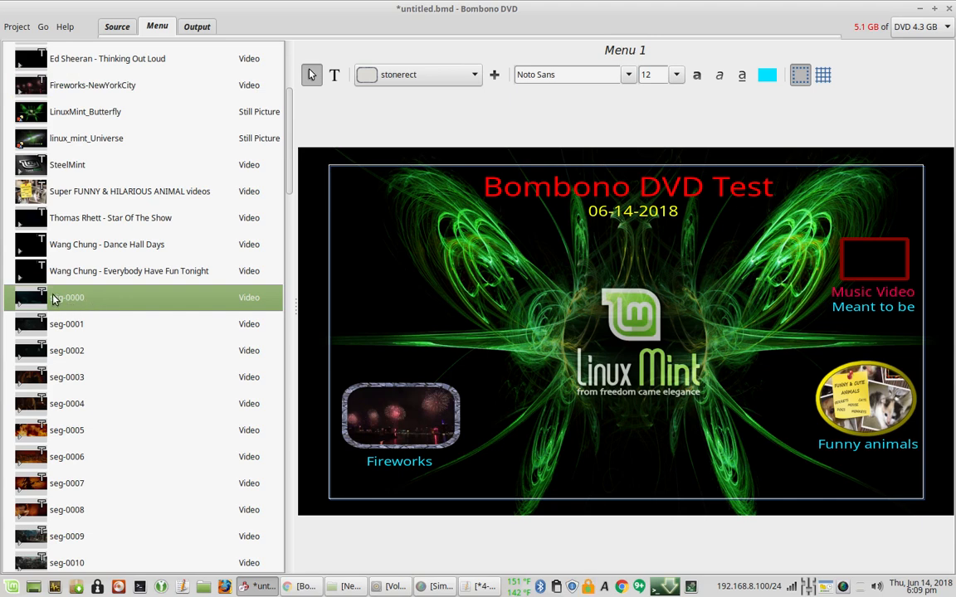
left_click_drag(61, 298, 397, 232)
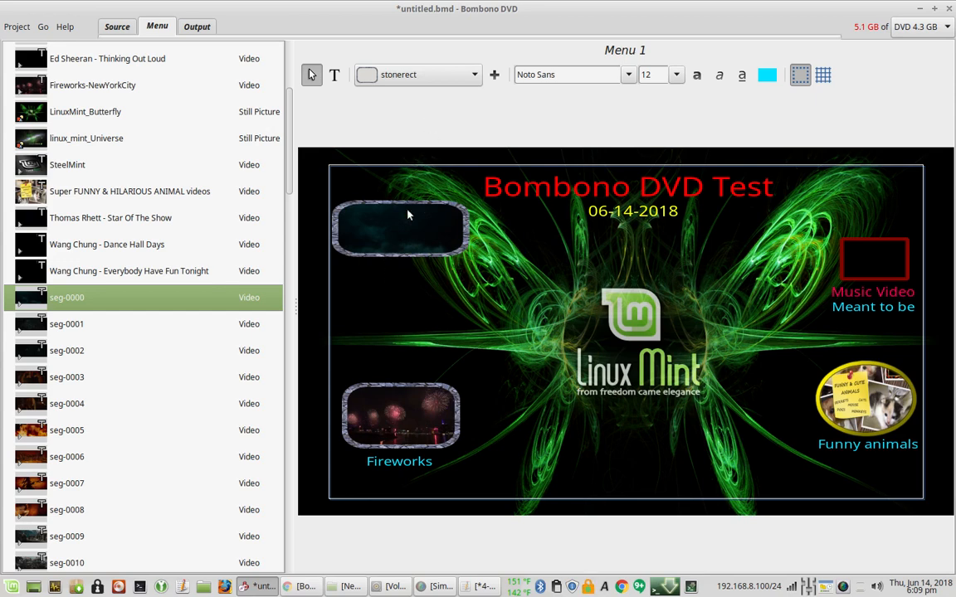
Give the seg-0000 thumbnail the classic frame and move it down level with the Music Video thumbnail.
left_click(450, 74)
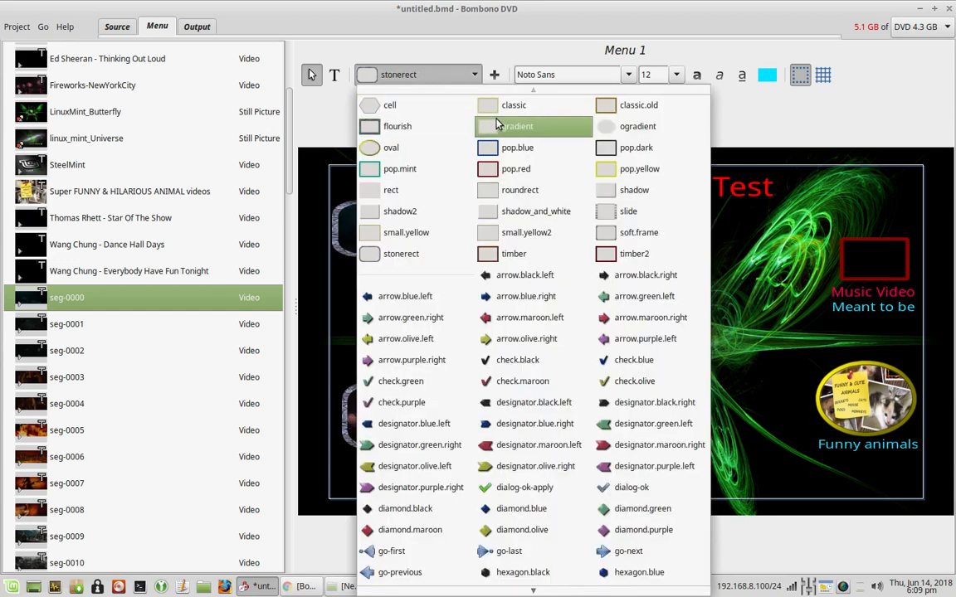
left_click(496, 111)
left_click(464, 228)
left_click(415, 75)
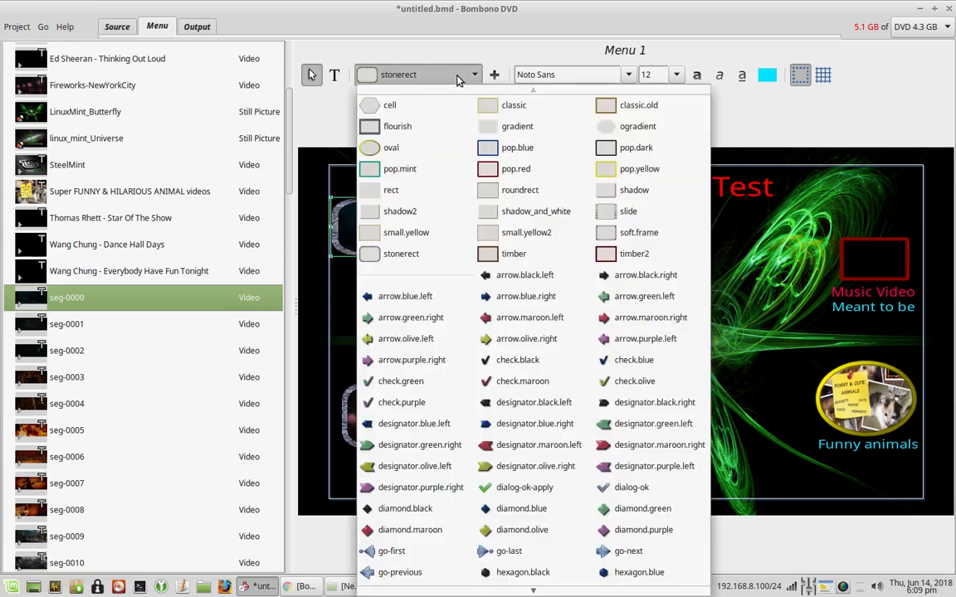
left_click(507, 43)
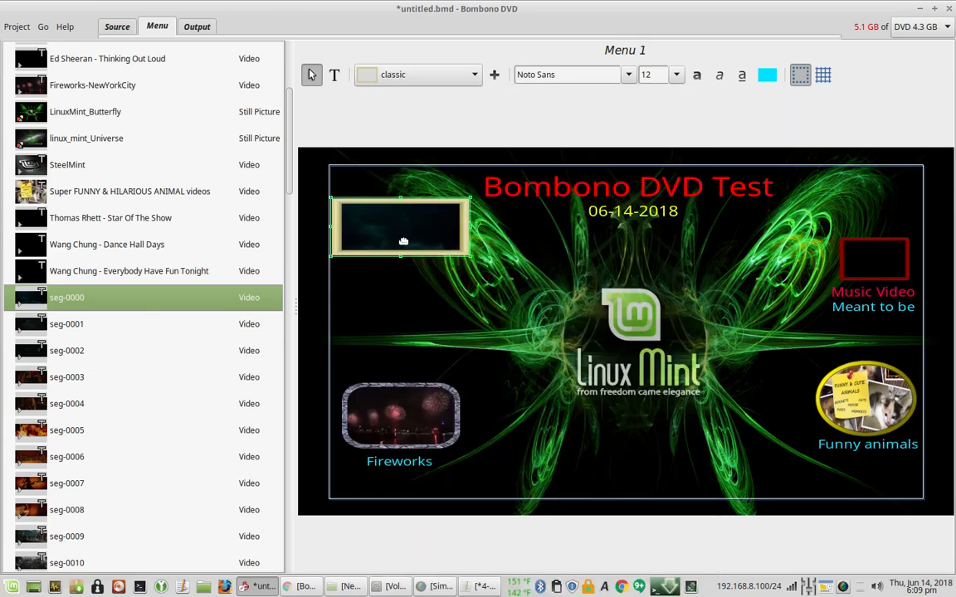
left_click_drag(406, 233, 401, 263)
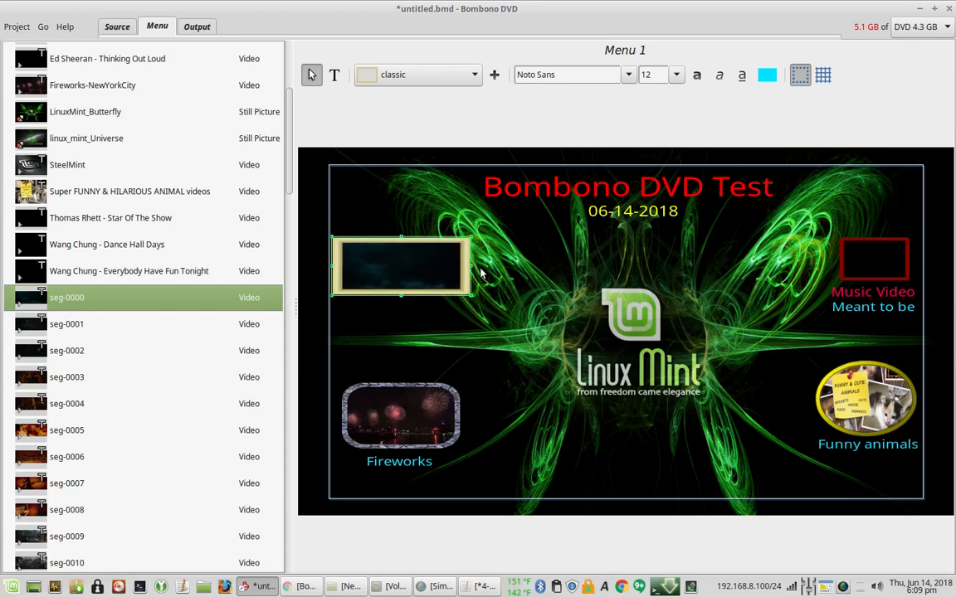
Narrow the seg-0000 thumbnail and shift the fireworks thumbnail with its caption left so both thumbnails share the same left edge.
left_click_drag(465, 264, 426, 264)
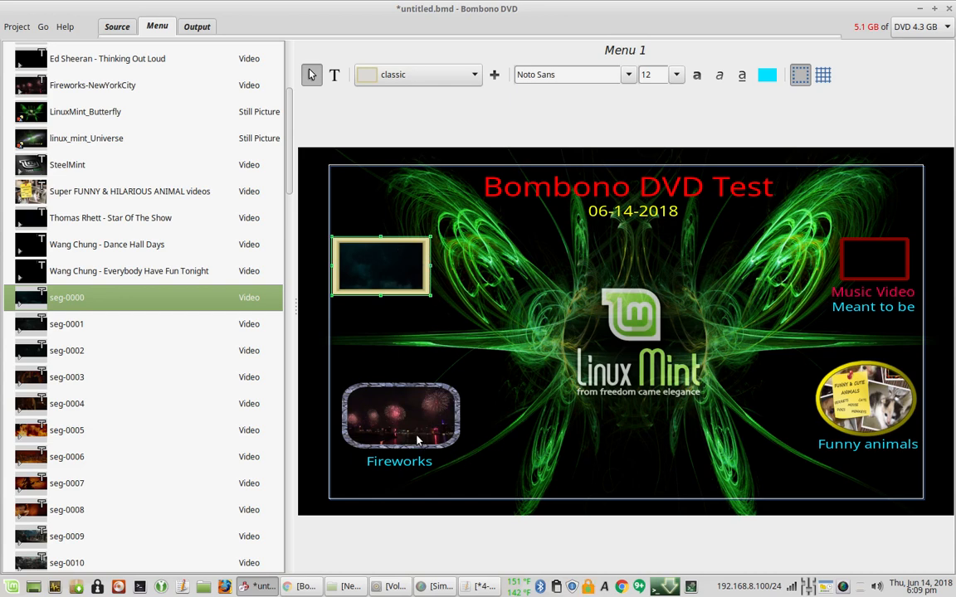
left_click_drag(429, 443, 408, 463)
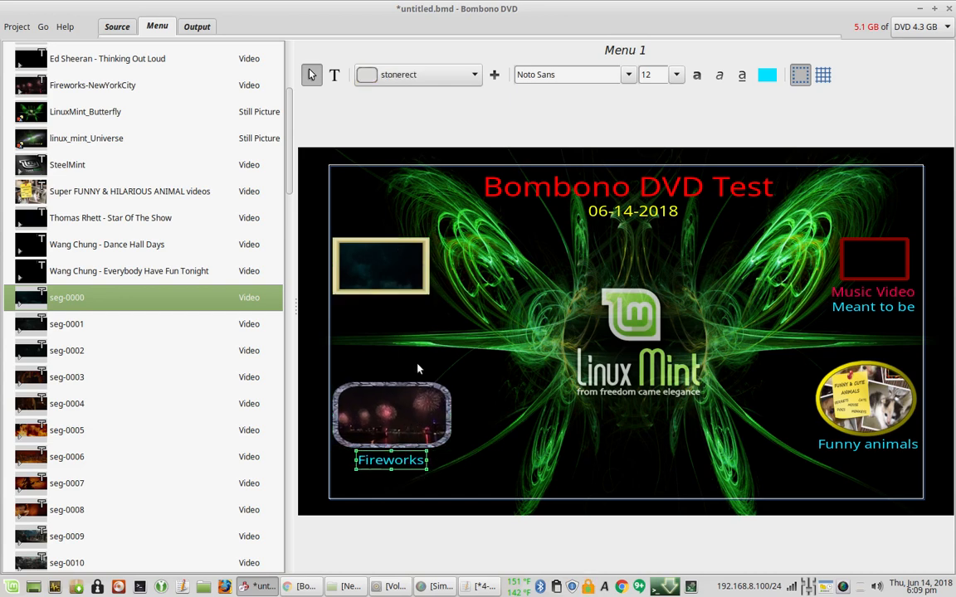
left_click(379, 274)
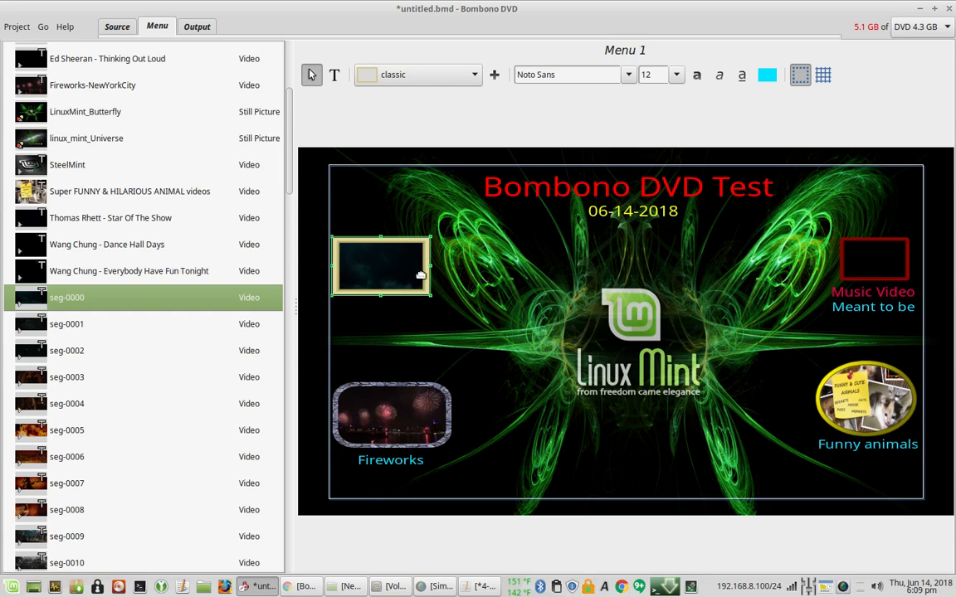
Check which video each of the four menu thumbnails is linked to.
right_click(865, 263)
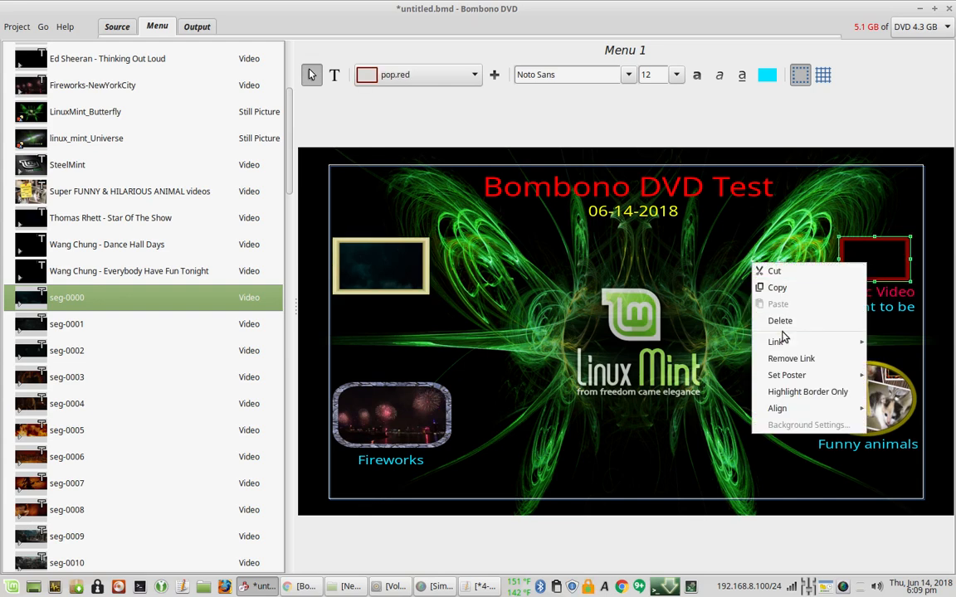
mouse_move(780, 342)
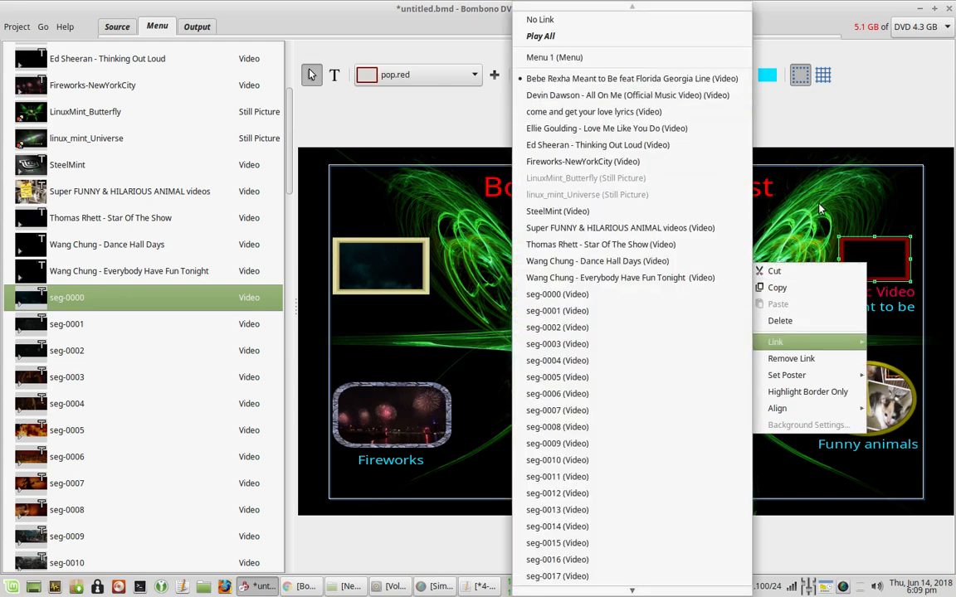
left_click(655, 82)
right_click(848, 405)
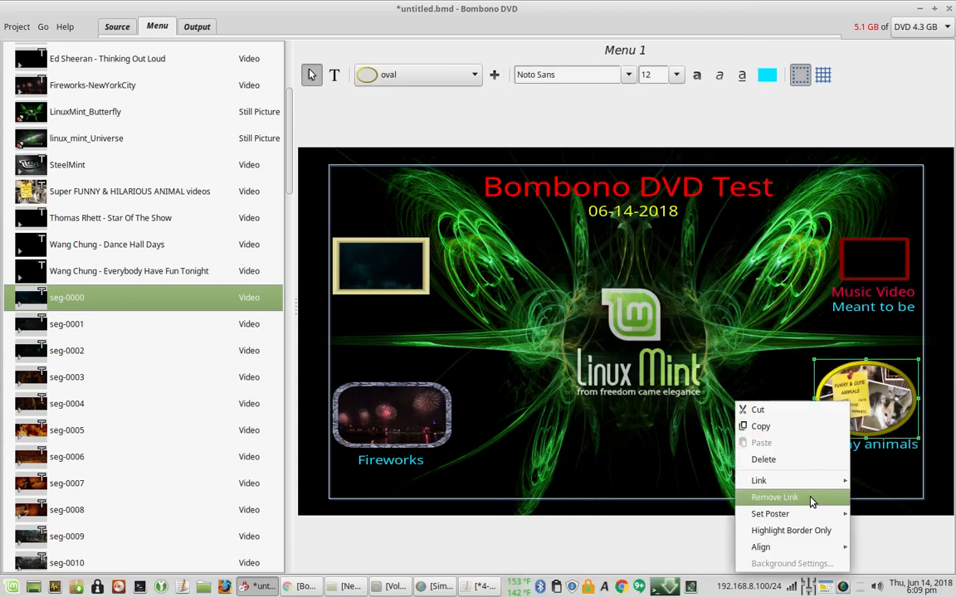
mouse_move(809, 481)
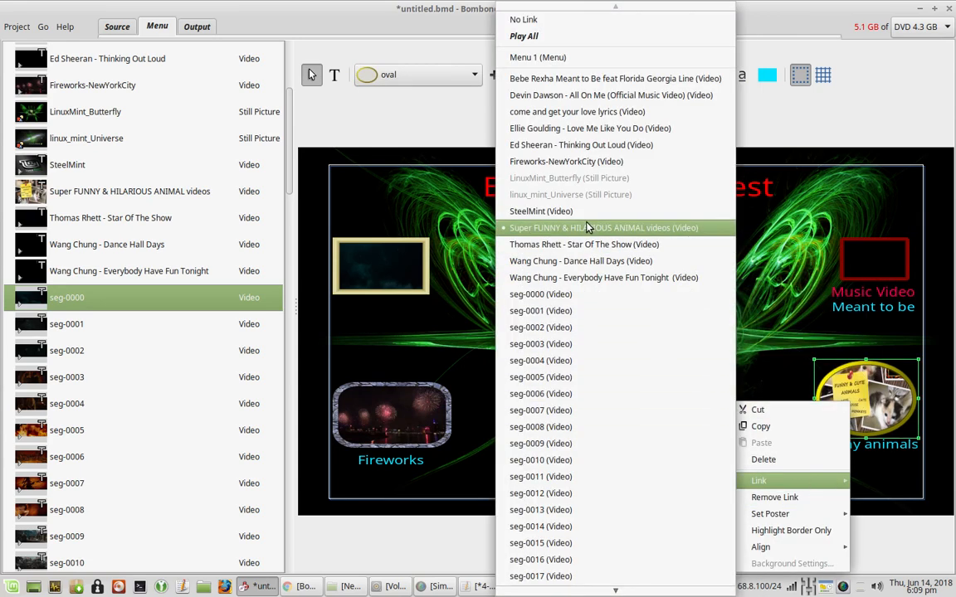
left_click(403, 309)
right_click(376, 430)
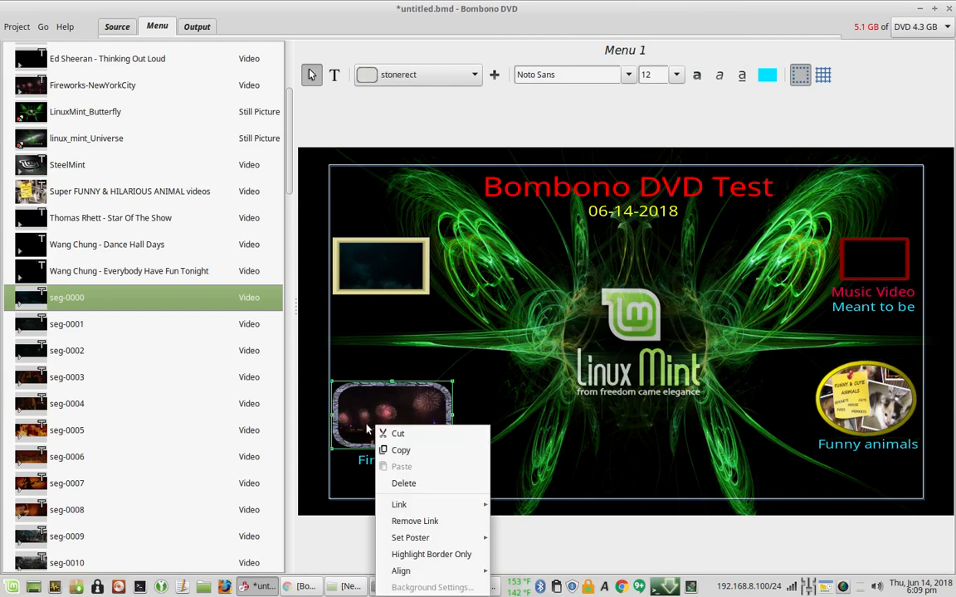
mouse_move(402, 505)
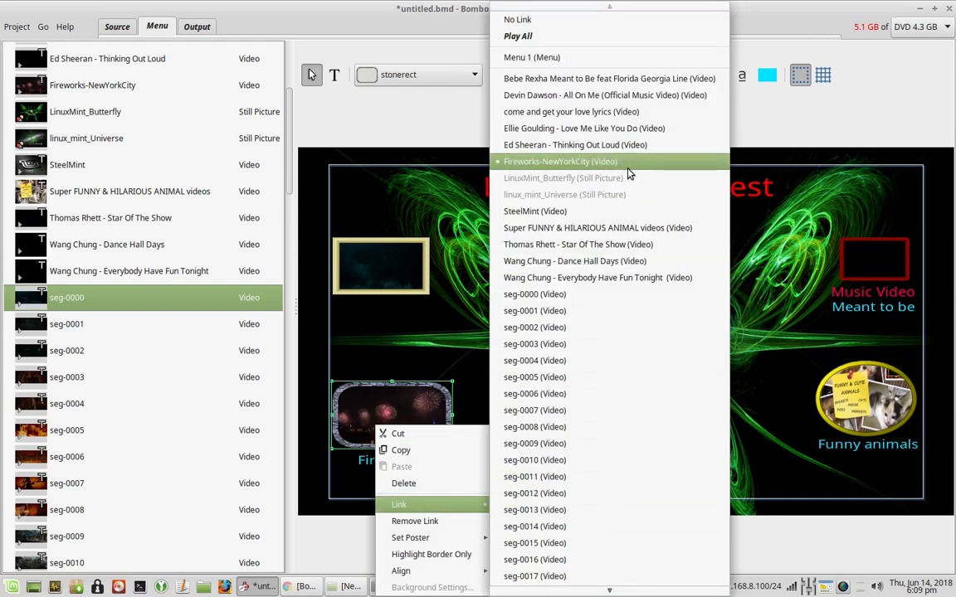
left_click(462, 229)
right_click(371, 261)
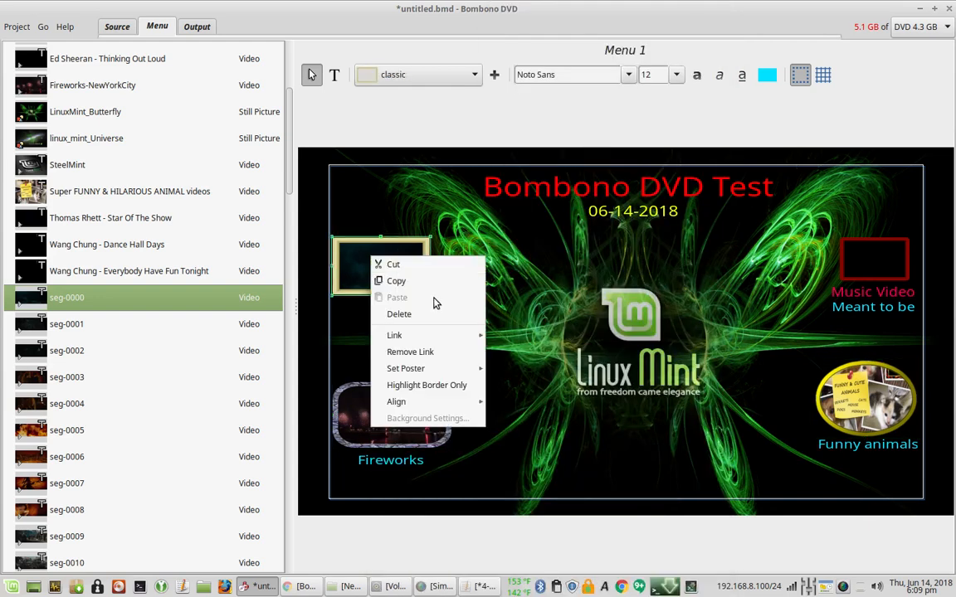
mouse_move(442, 336)
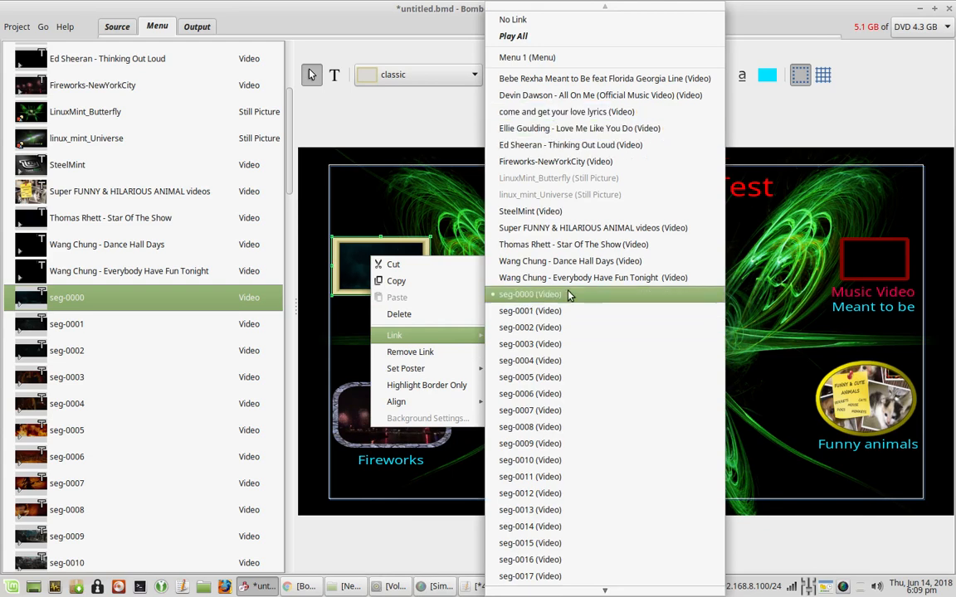
left_click(376, 178)
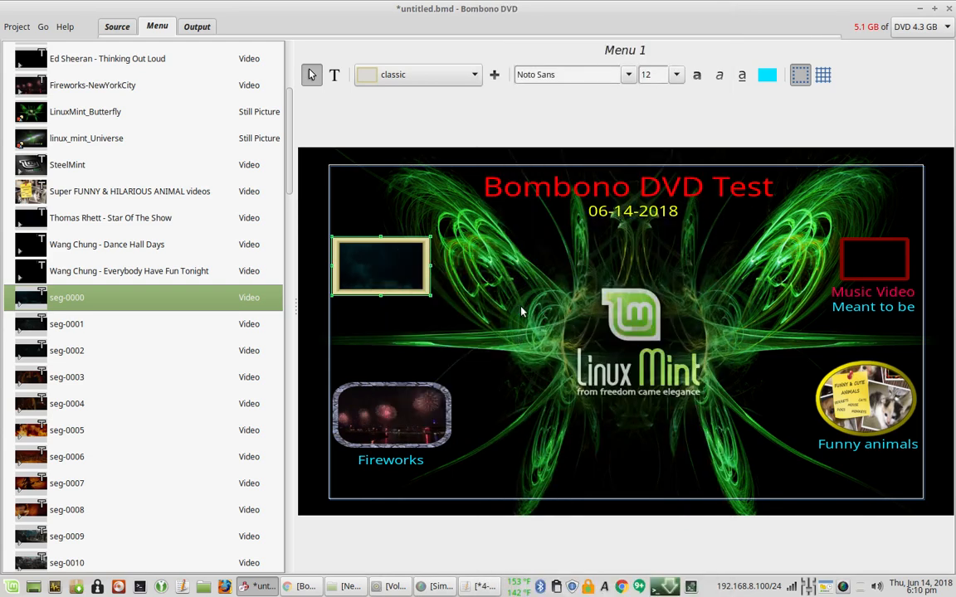
Add the caption "80 avi videos" below the seg-0000 thumbnail, trying the text colour #FFEF00.
left_click(335, 80)
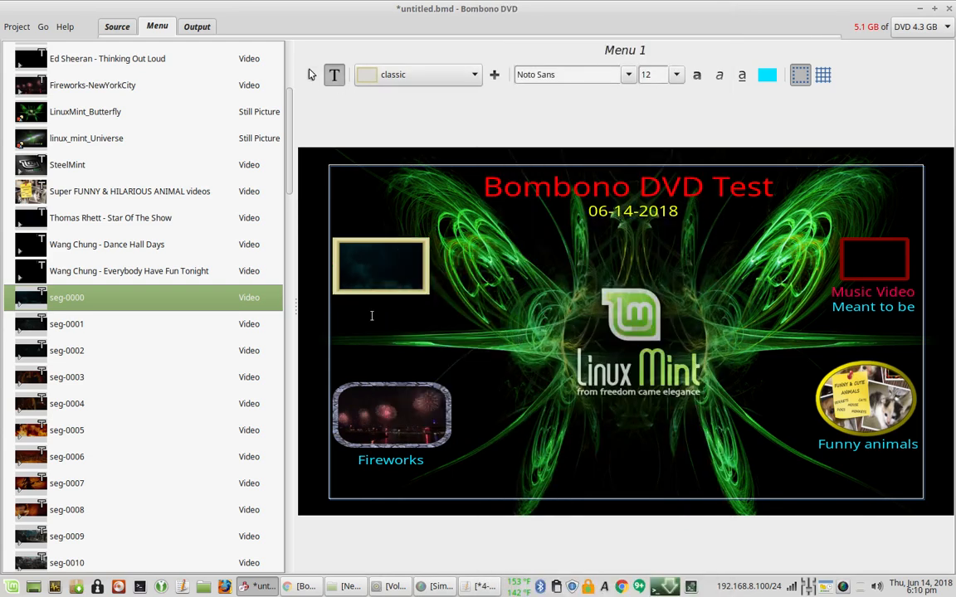
left_click(337, 307)
left_click(767, 76)
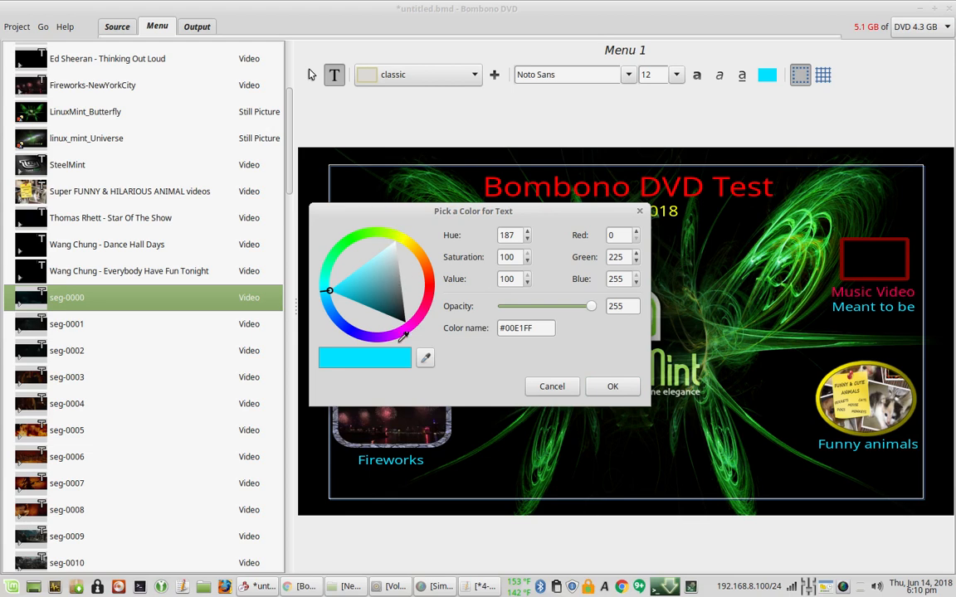
left_click(412, 236)
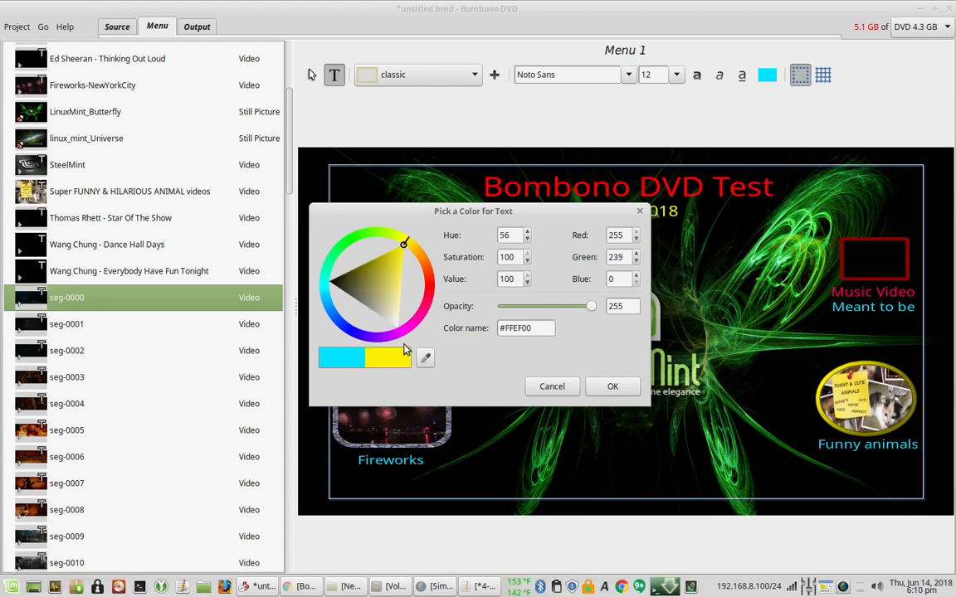
left_click(611, 387)
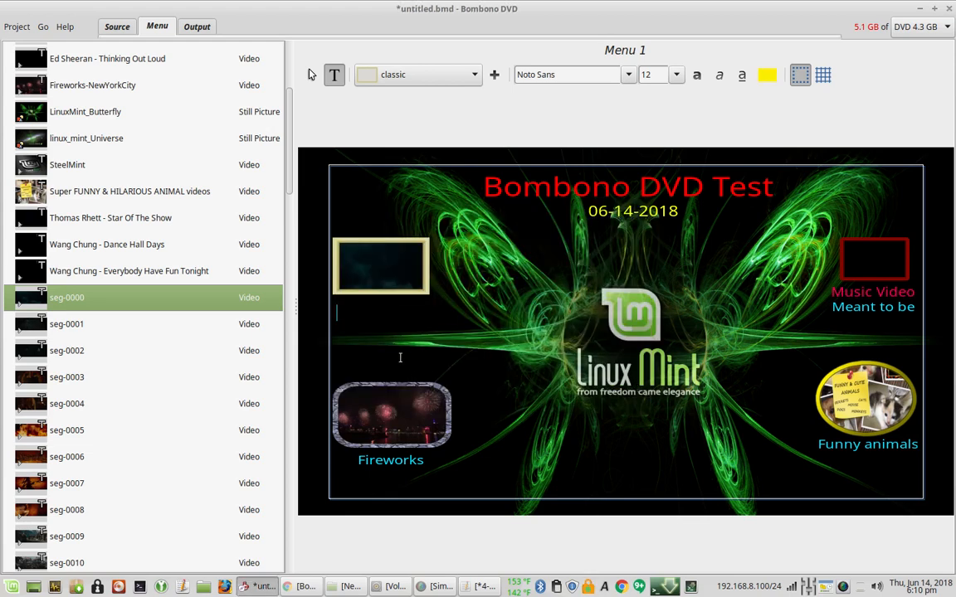
type("80 avi video")
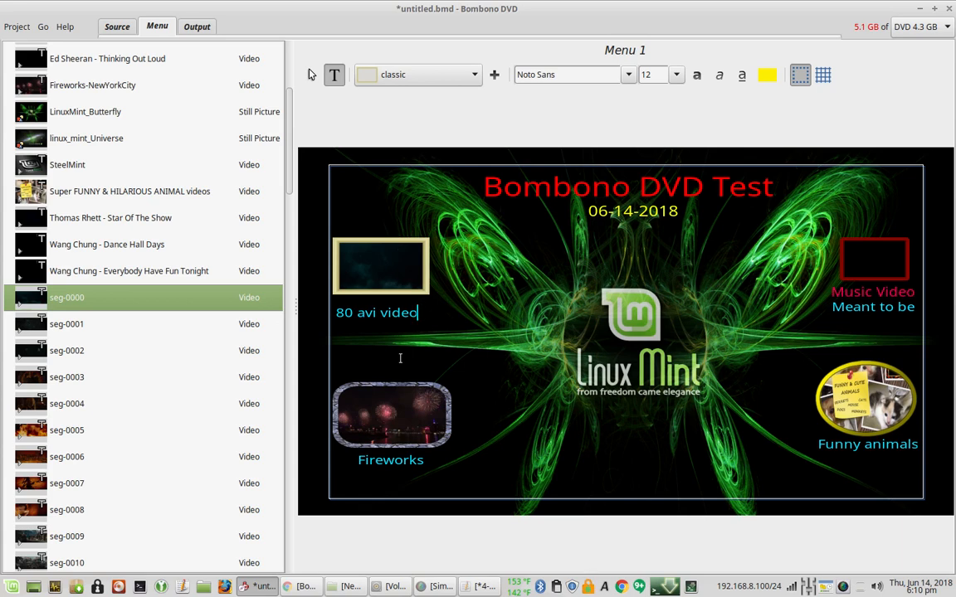
type("s")
Move the "80 avi videos" caption up so it sits centred directly beneath its thumbnail.
left_click(311, 75)
left_click(395, 314)
left_click_drag(387, 314, 388, 306)
left_click(394, 331)
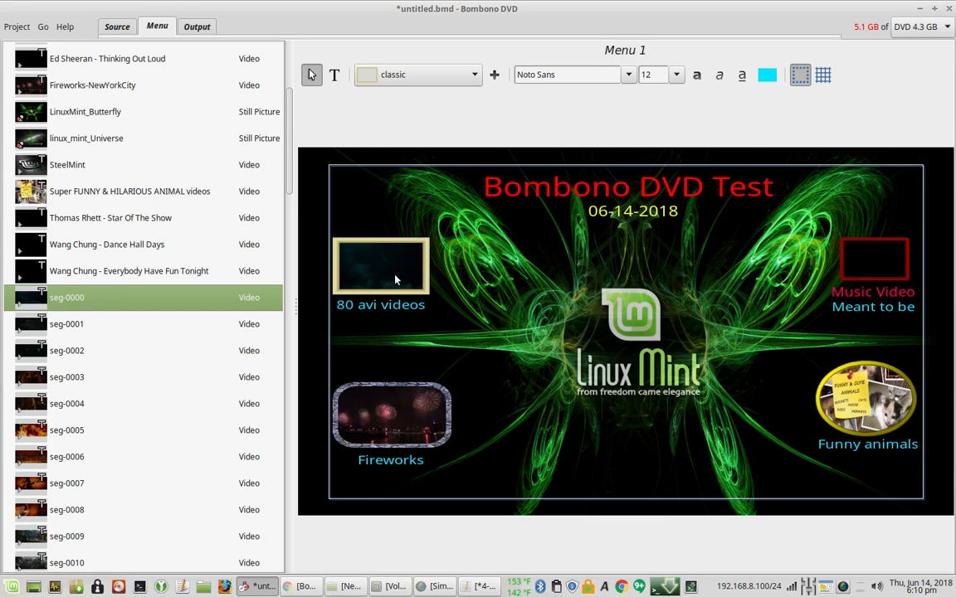
right_click(354, 245)
mouse_move(430, 391)
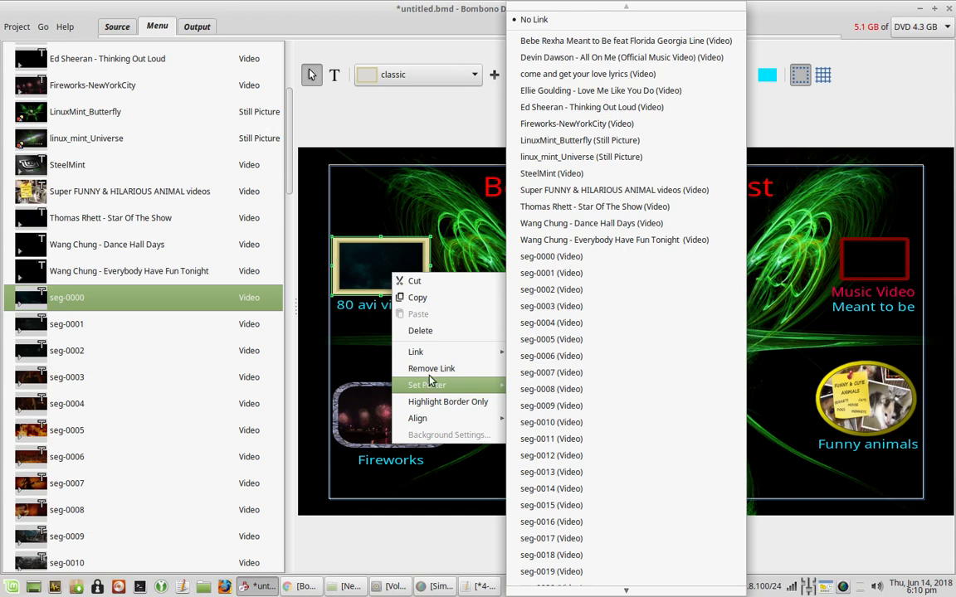
left_click(408, 215)
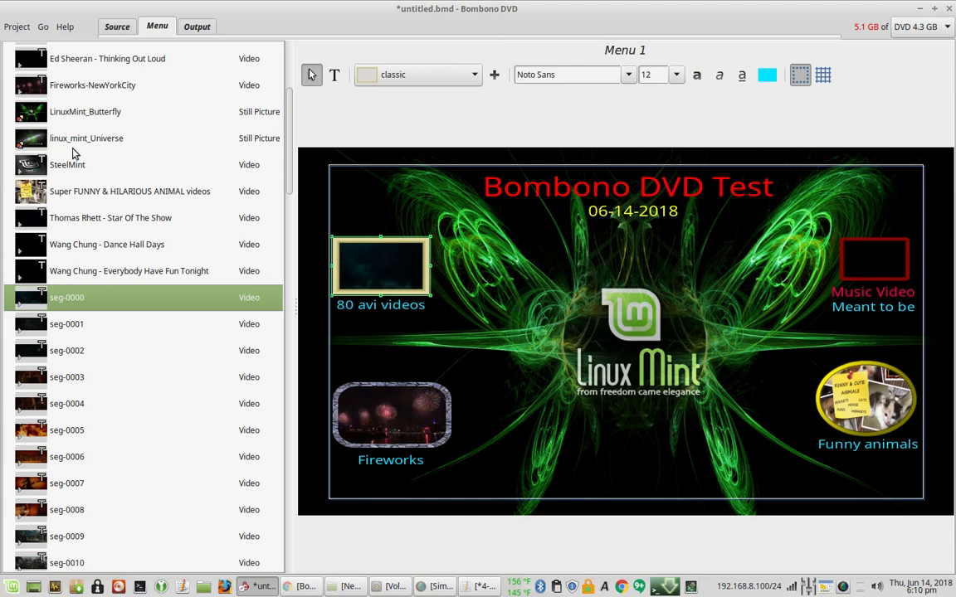
Set SteelMint as the poster image of the "80 avi videos" thumbnail.
right_click(380, 262)
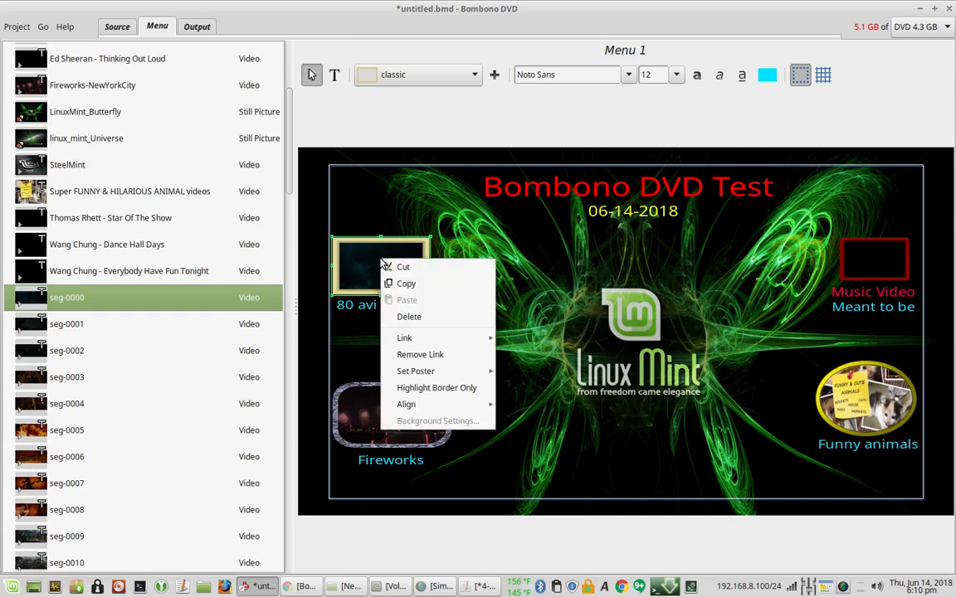
mouse_move(431, 371)
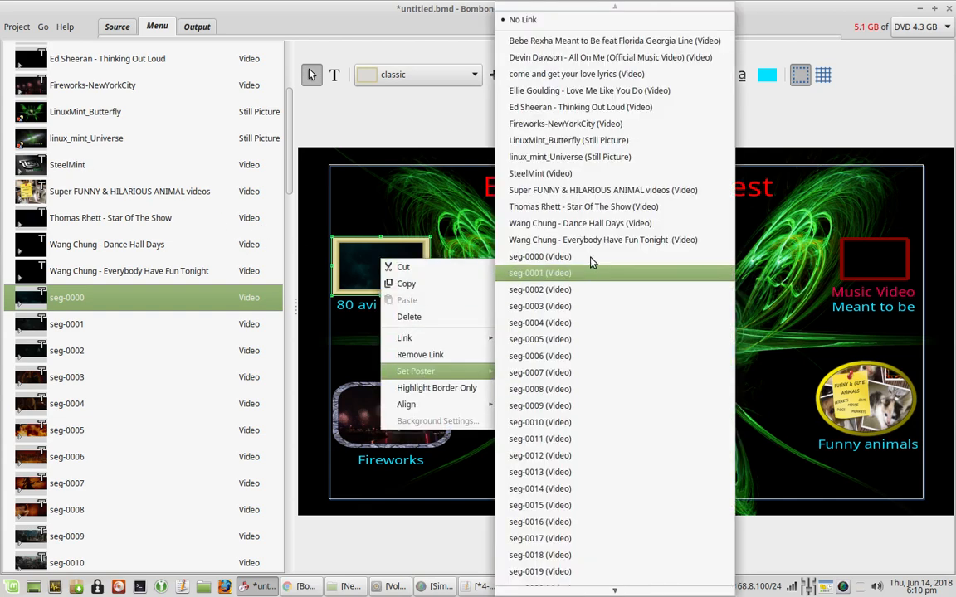
left_click(572, 174)
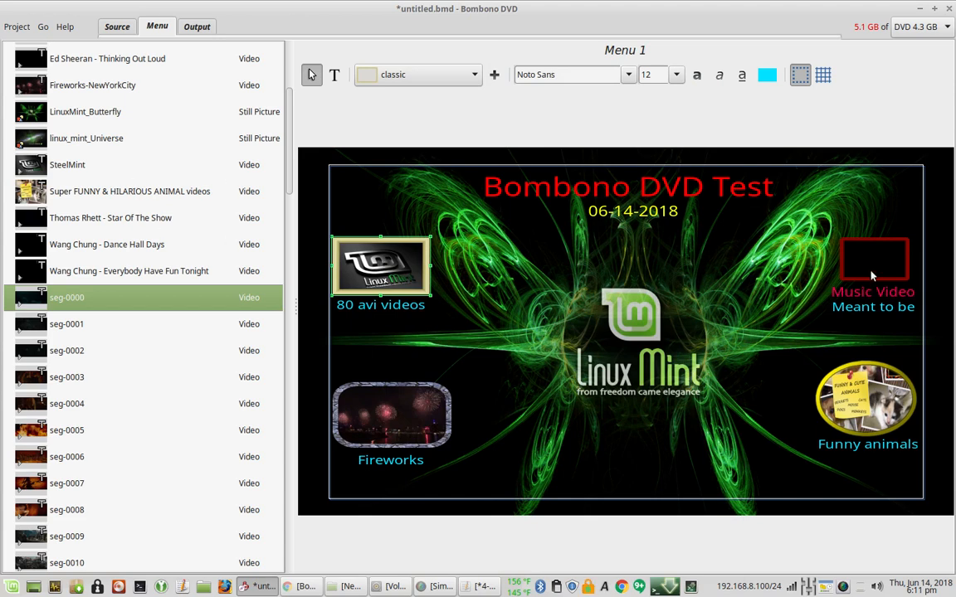
Check which video the "80 avi videos" thumbnail links to with its SteelMint poster in place.
right_click(404, 262)
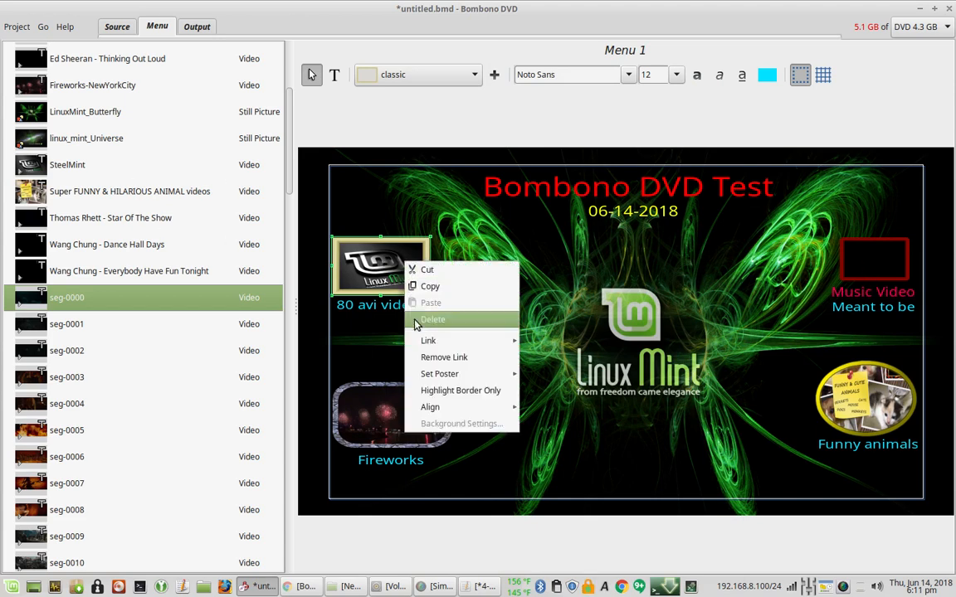
mouse_move(445, 383)
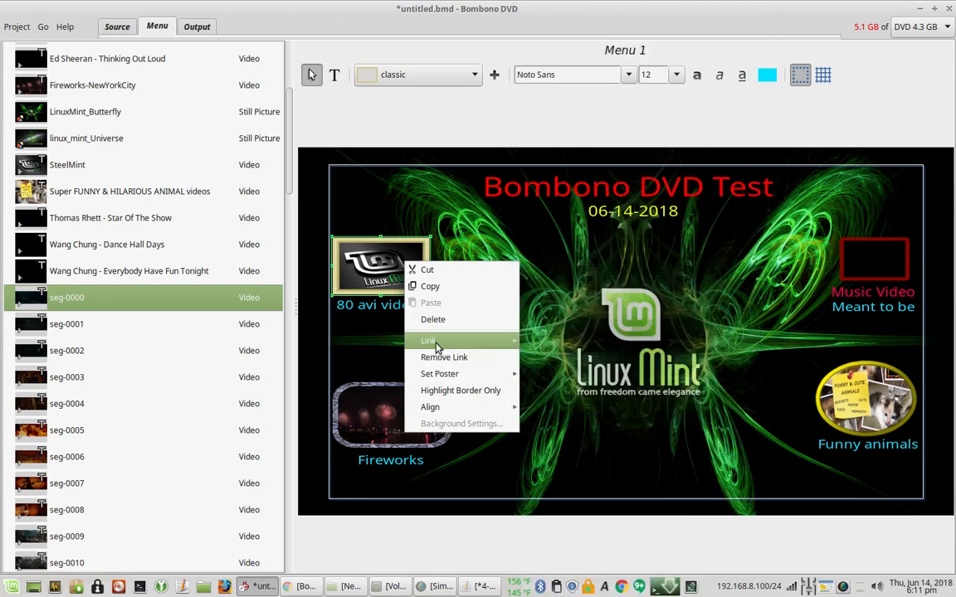
mouse_move(435, 347)
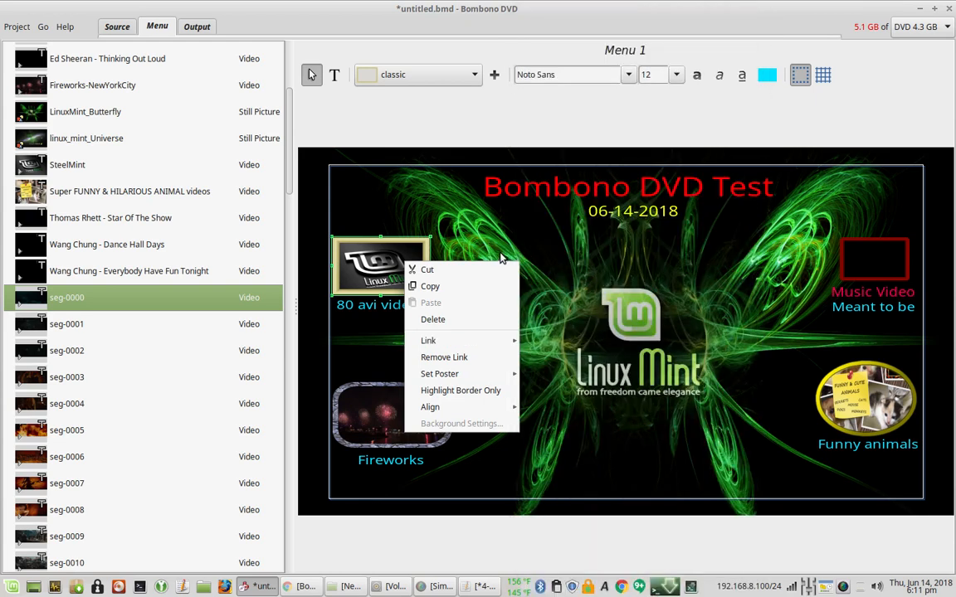
left_click(379, 243)
right_click(421, 270)
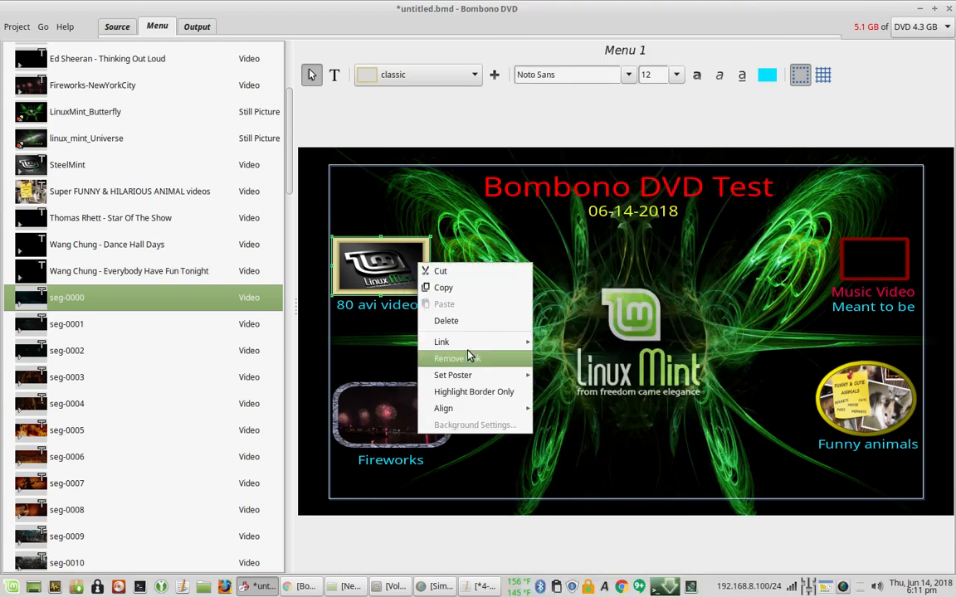
mouse_move(471, 349)
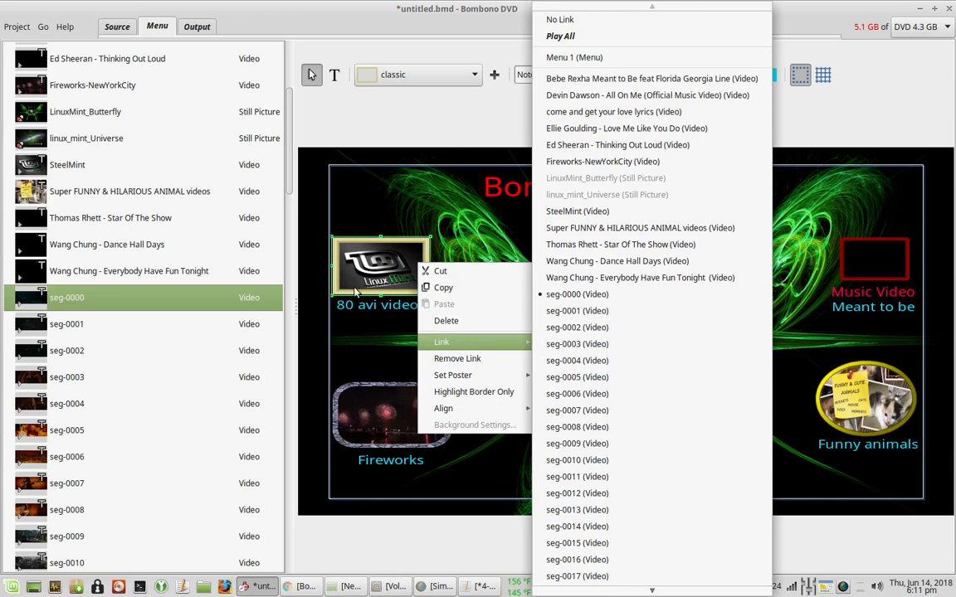
left_click(335, 306)
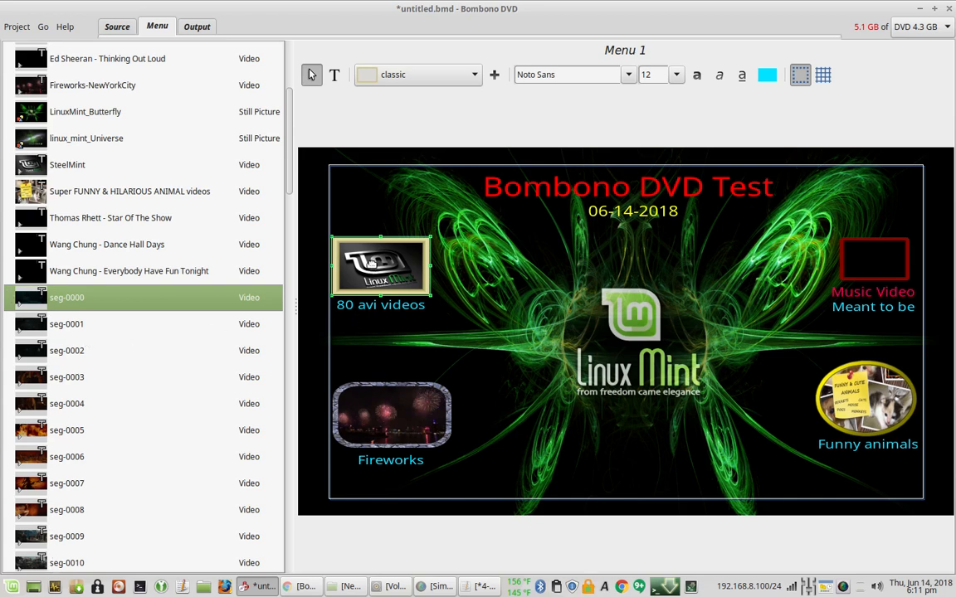
right_click(373, 263)
mouse_move(409, 344)
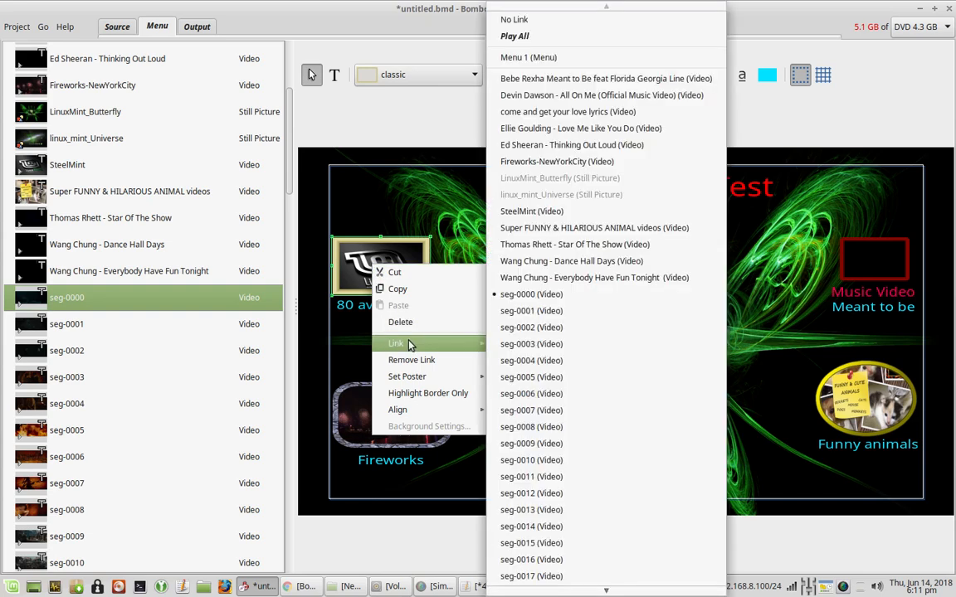
left_click(467, 231)
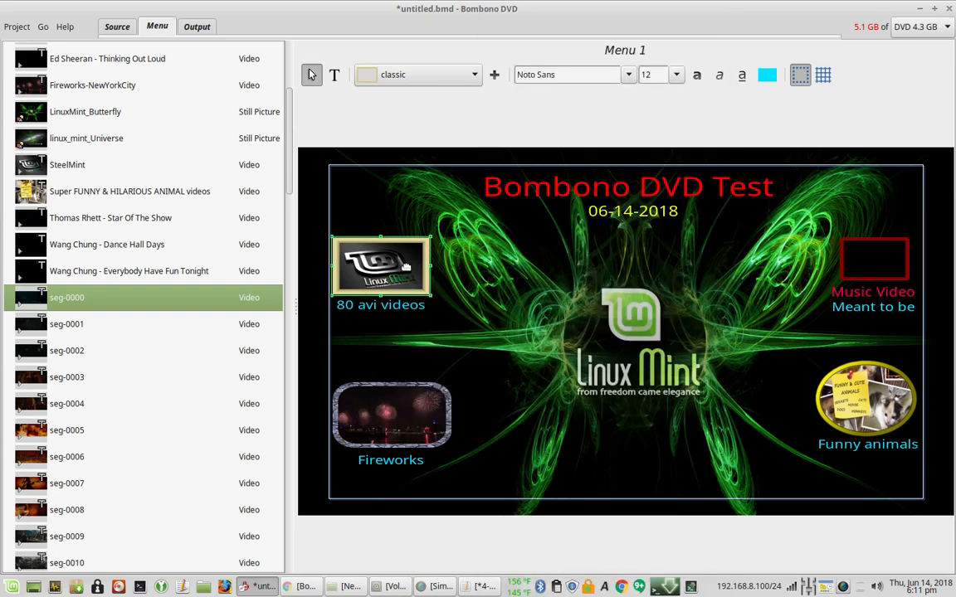
Link the "80 avi videos" thumbnail to the seg-0000 video.
right_click(400, 271)
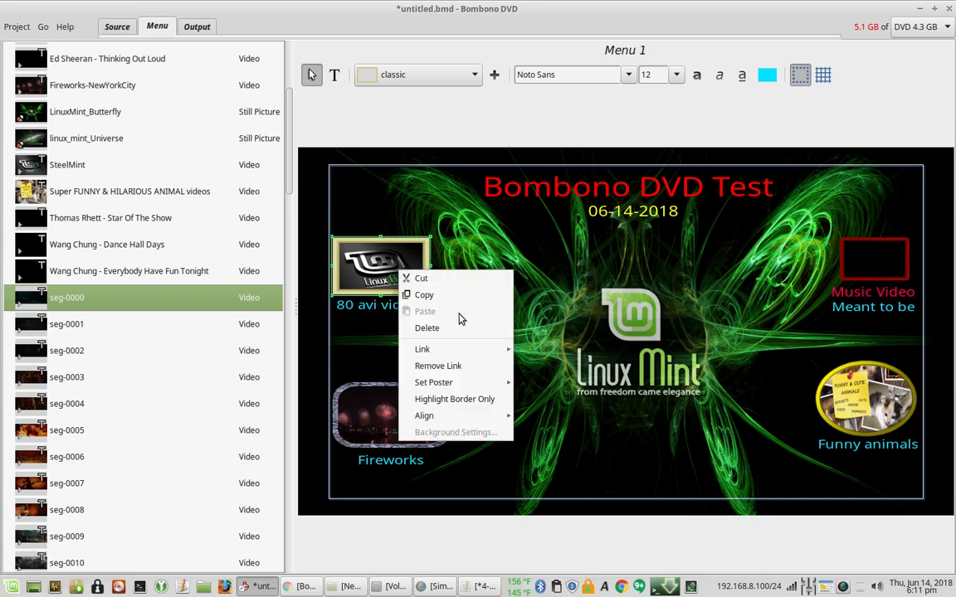
mouse_move(456, 351)
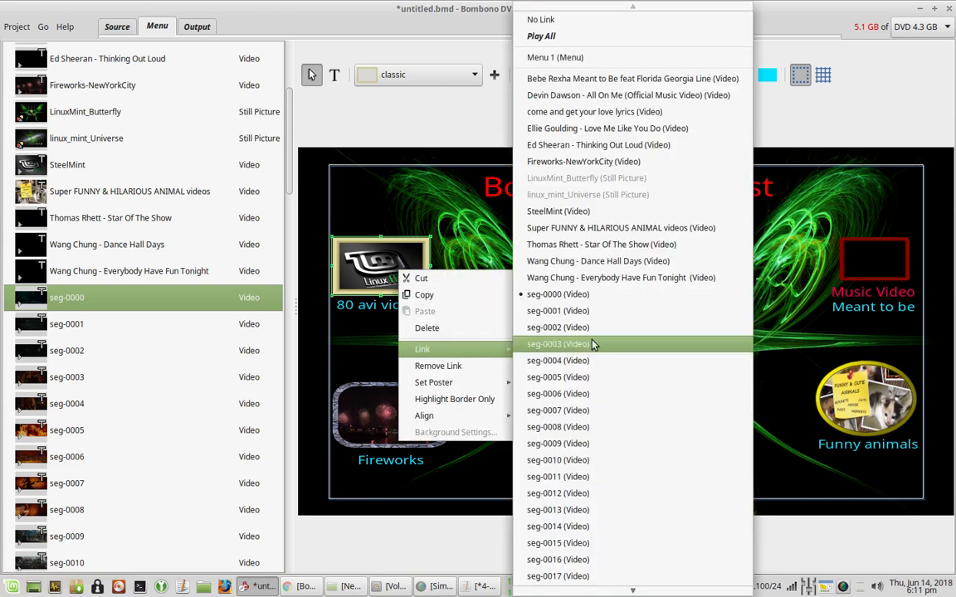
left_click(580, 299)
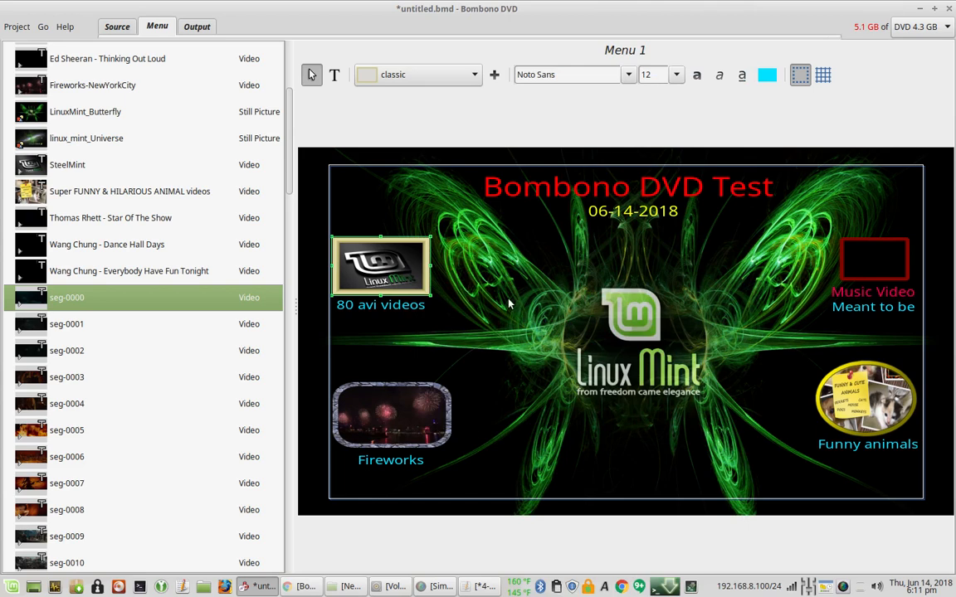
Set seg-0000 as the poster image of the "80 avi videos" thumbnail.
right_click(413, 269)
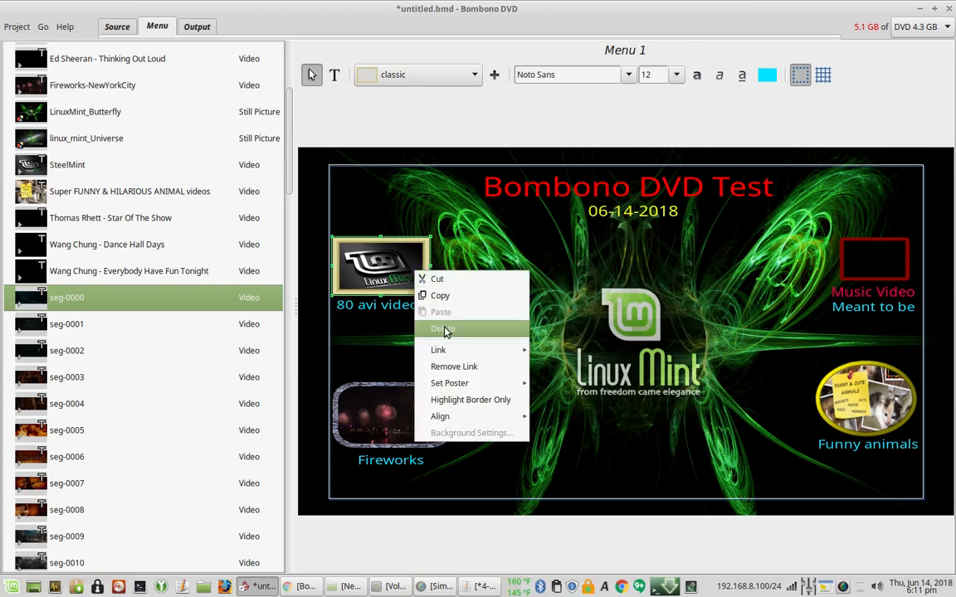
mouse_move(440, 349)
left_click(576, 352)
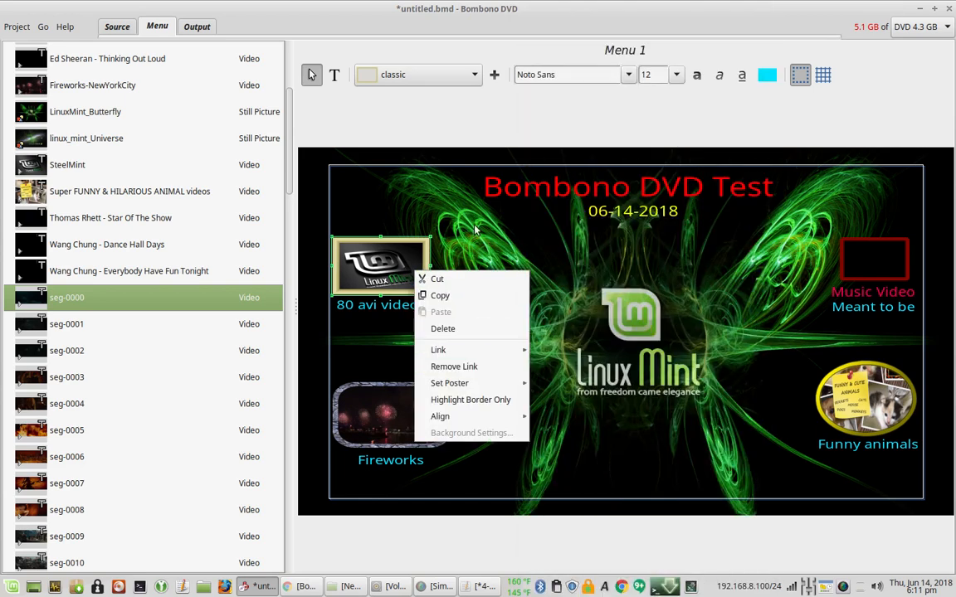
right_click(411, 266)
mouse_move(448, 383)
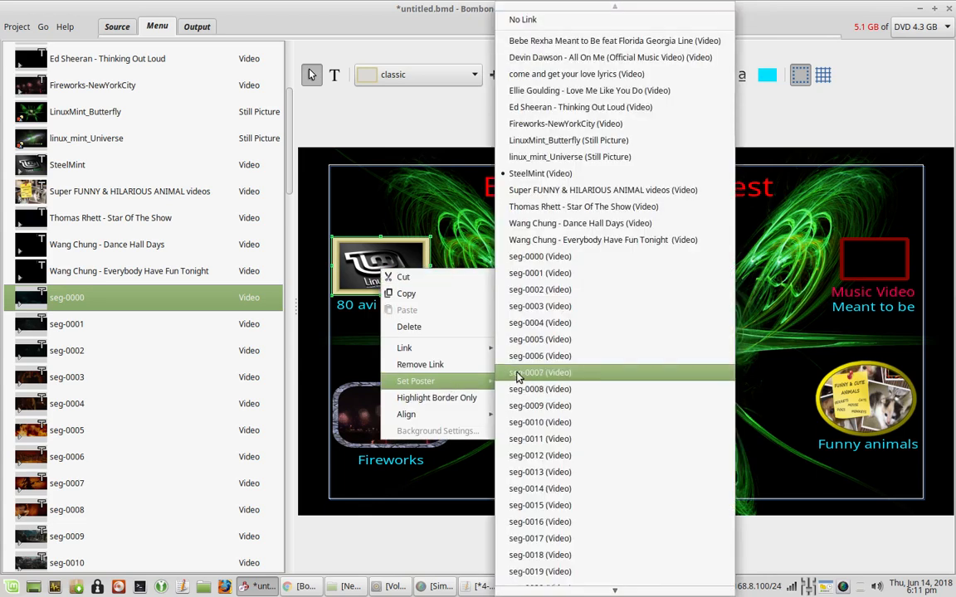
left_click(510, 257)
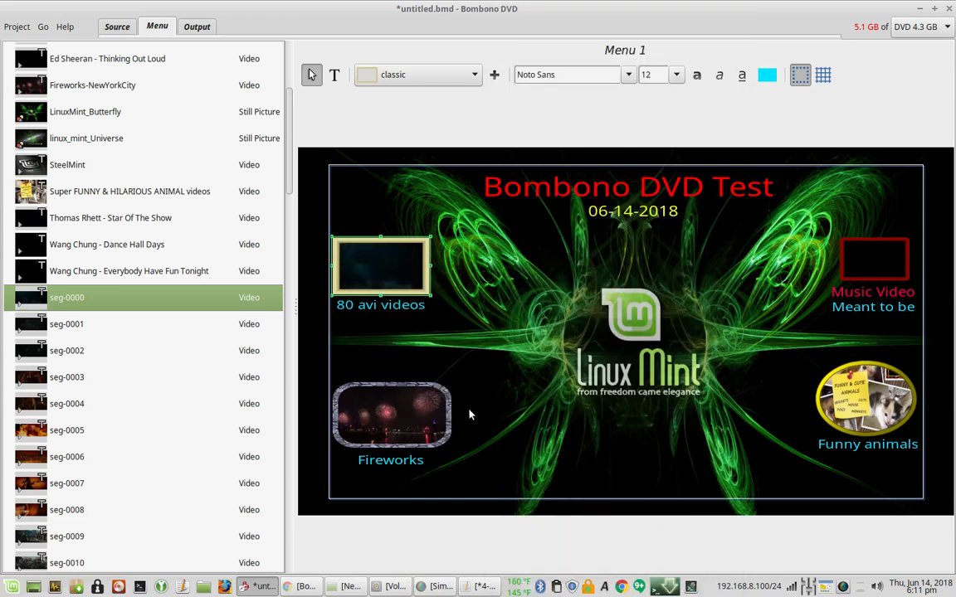
Check the Fireworks thumbnail's link and set Fireworks-NewYorkCity as its poster image.
right_click(395, 414)
mouse_move(419, 493)
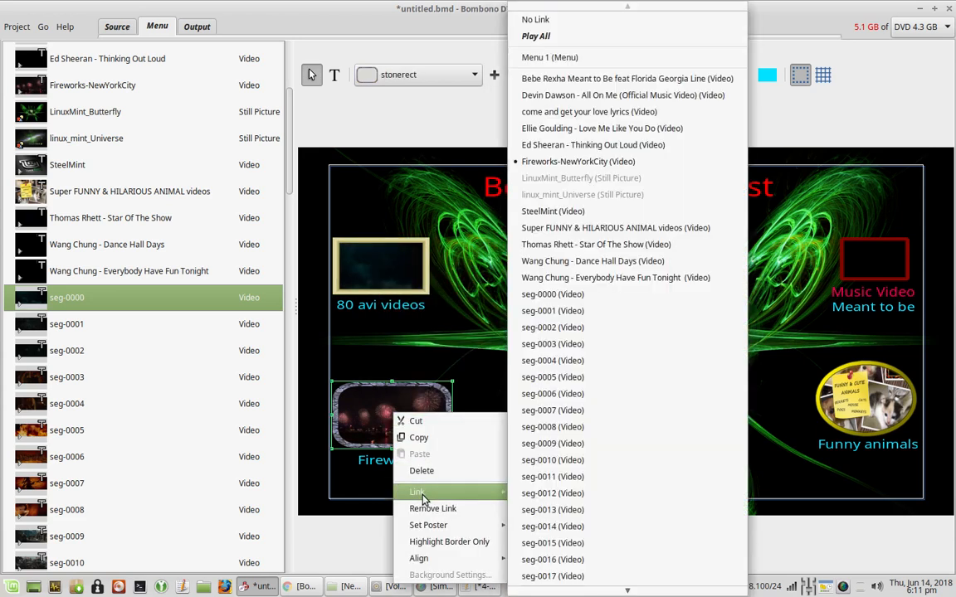
mouse_move(448, 527)
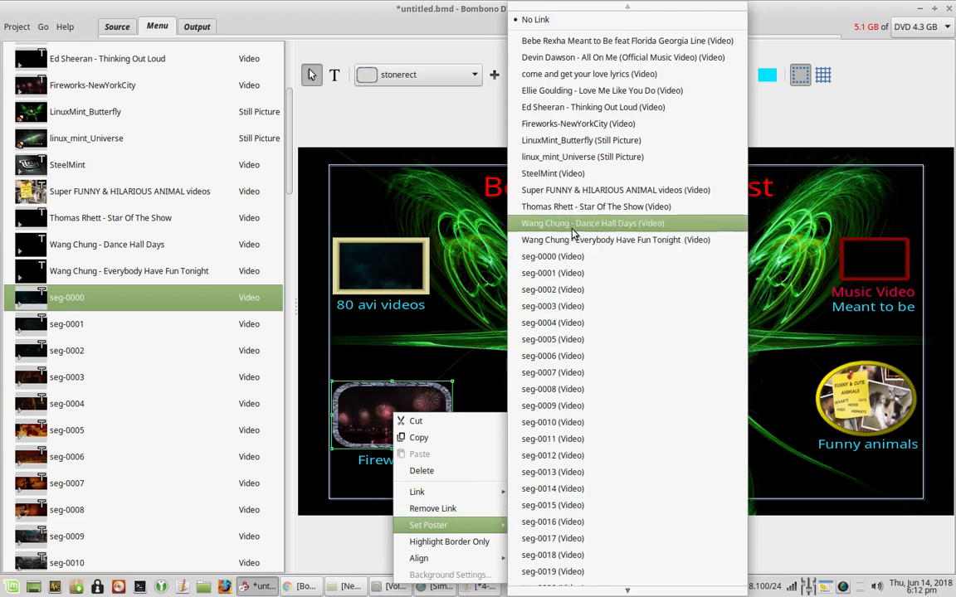
left_click(579, 124)
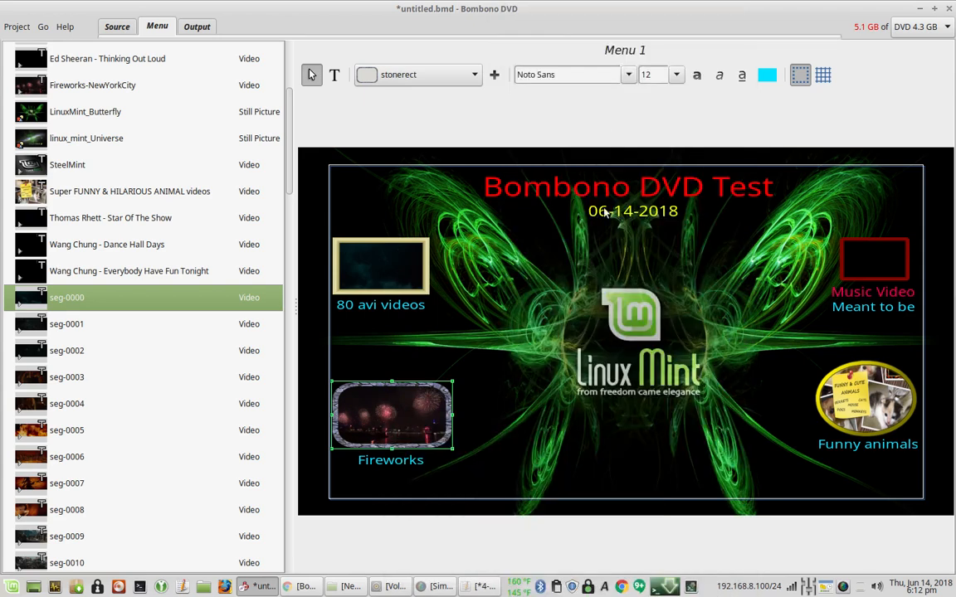
Set "Bebe Rexha Meant to Be feat Florida Georgia Line" as the poster image of the red-framed Music Video thumbnail.
right_click(848, 270)
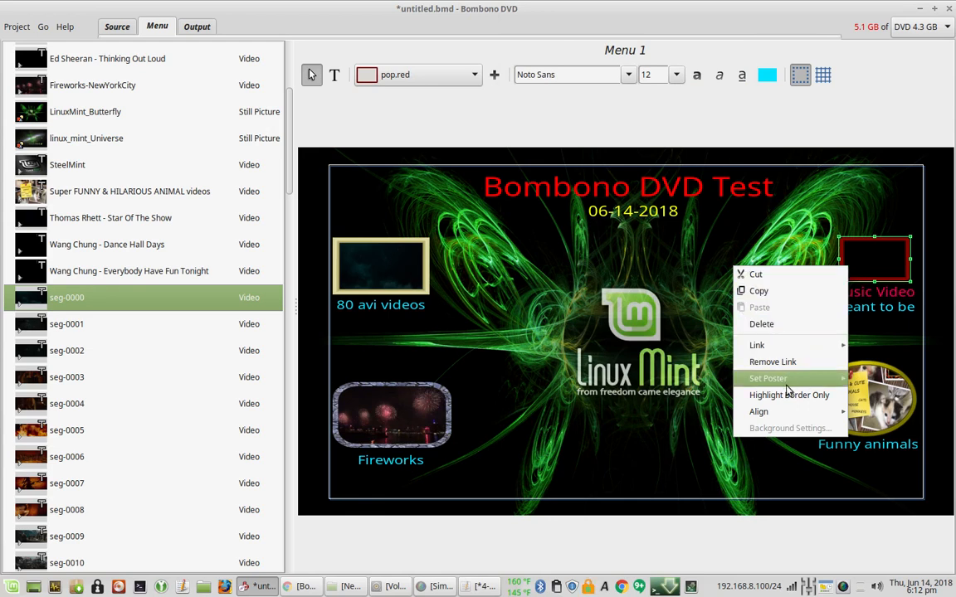
mouse_move(787, 378)
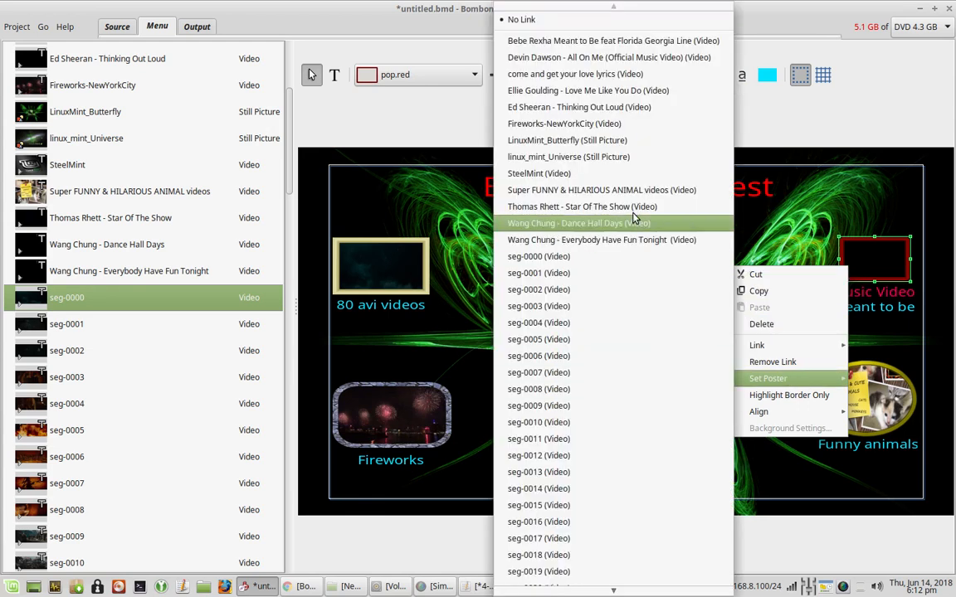
left_click(631, 41)
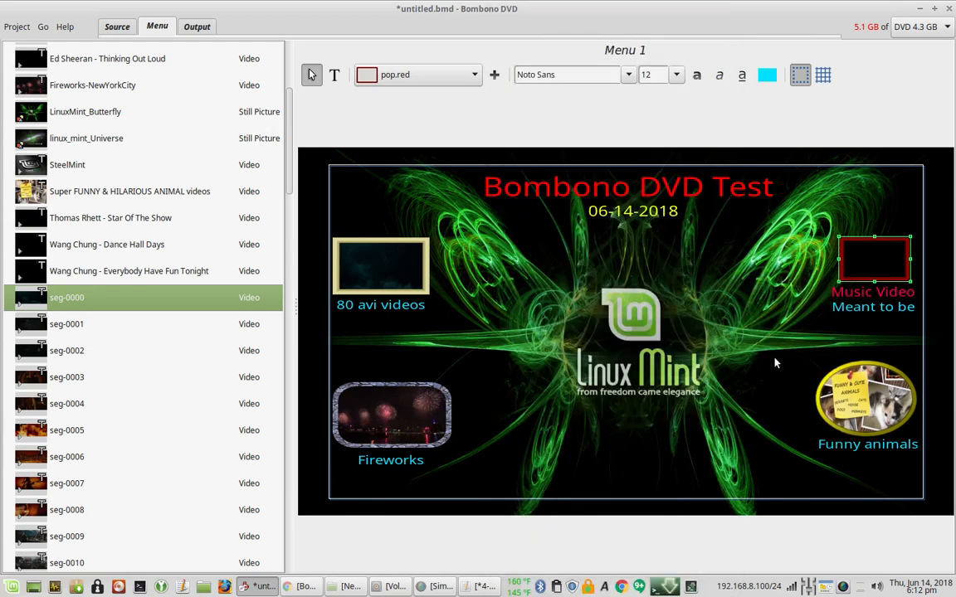
Check the "Funny animals" thumbnail's link and set "Super FUNNY & HILARIOUS ANIMAL videos" as its poster image.
right_click(826, 412)
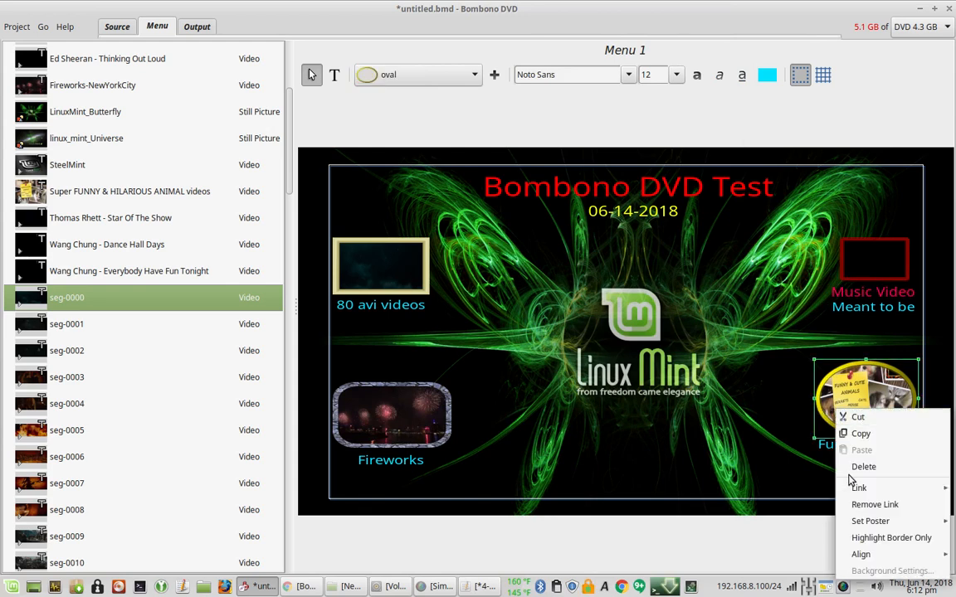
mouse_move(851, 491)
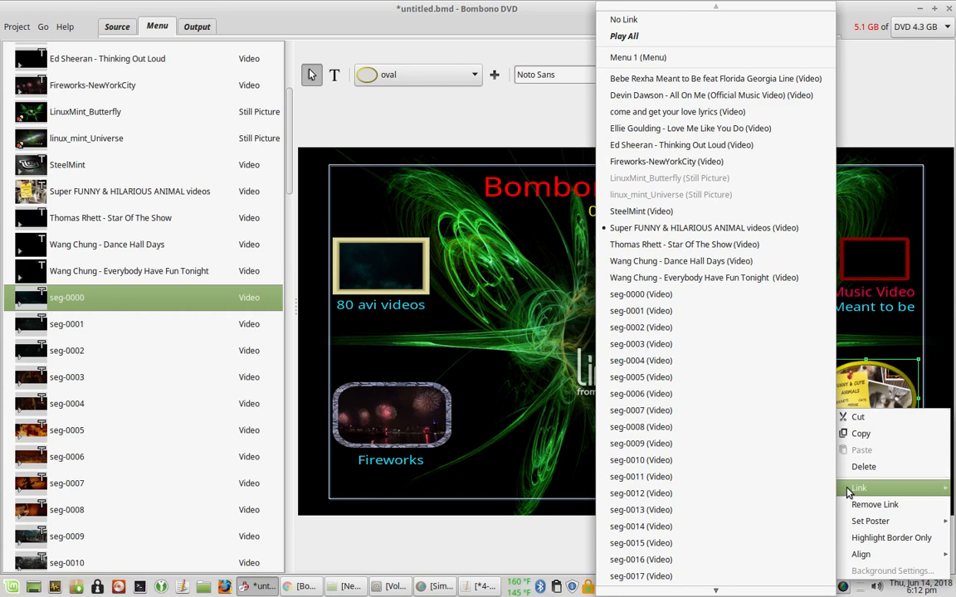
mouse_move(850, 521)
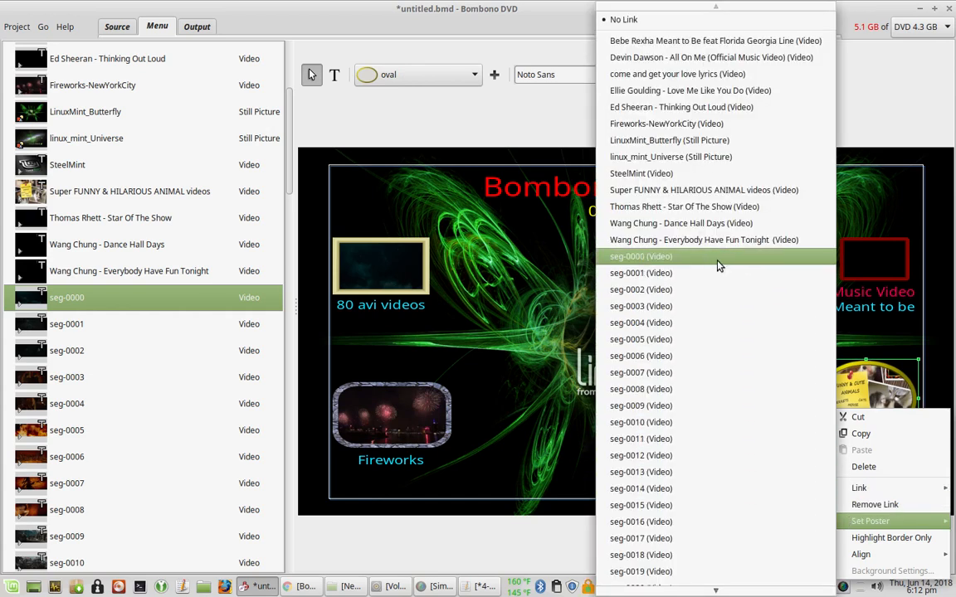
left_click(723, 190)
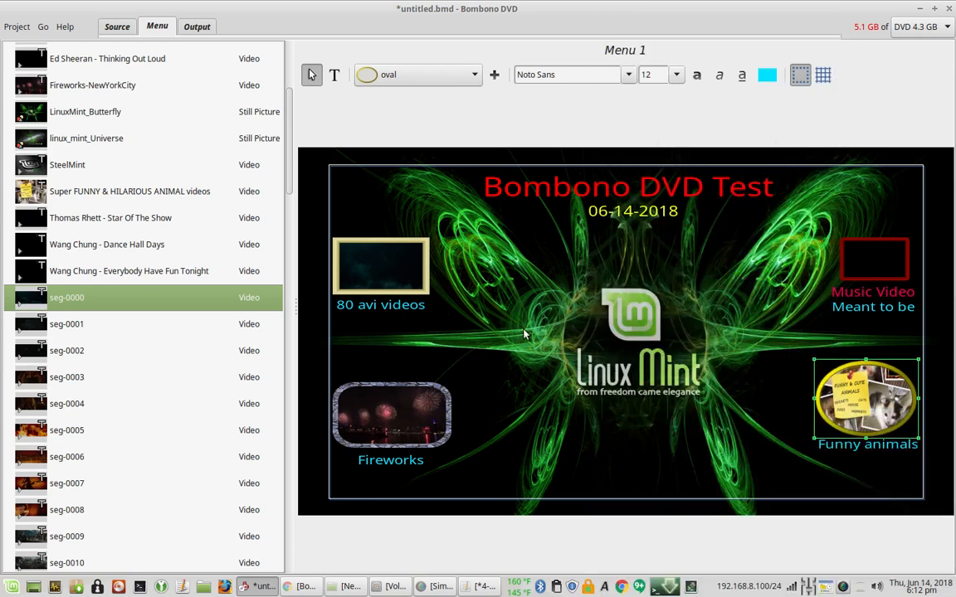
Review Menu 1's motion menu duration, audio source and end action in its menu settings.
scroll(174, 112, "up", 5)
right_click(158, 88)
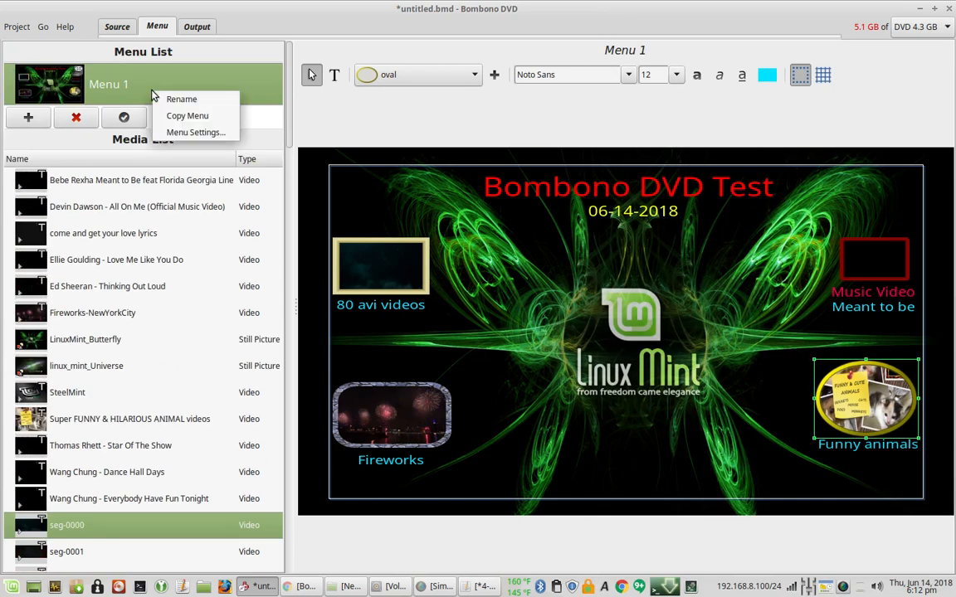
left_click(175, 117)
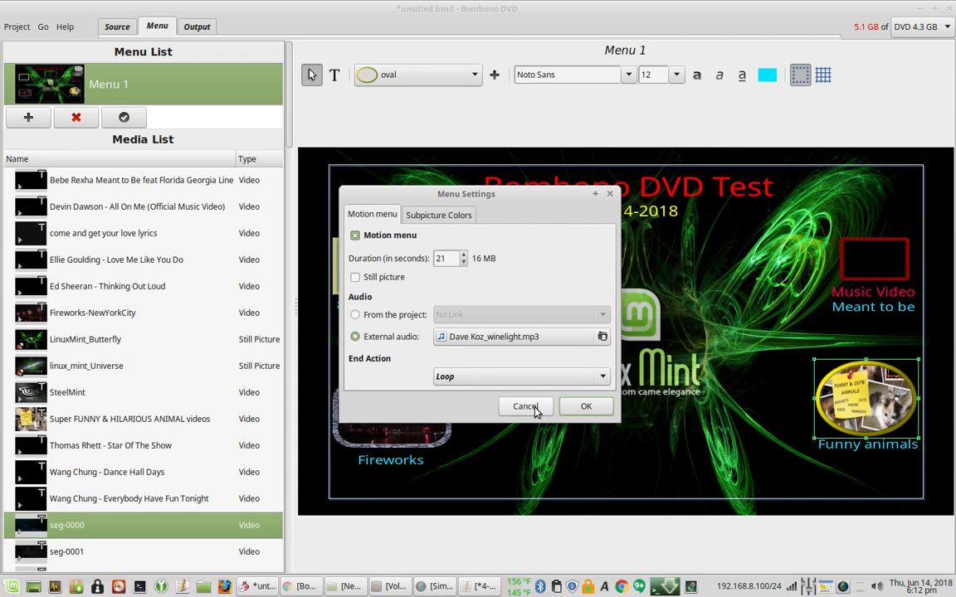
left_click(577, 406)
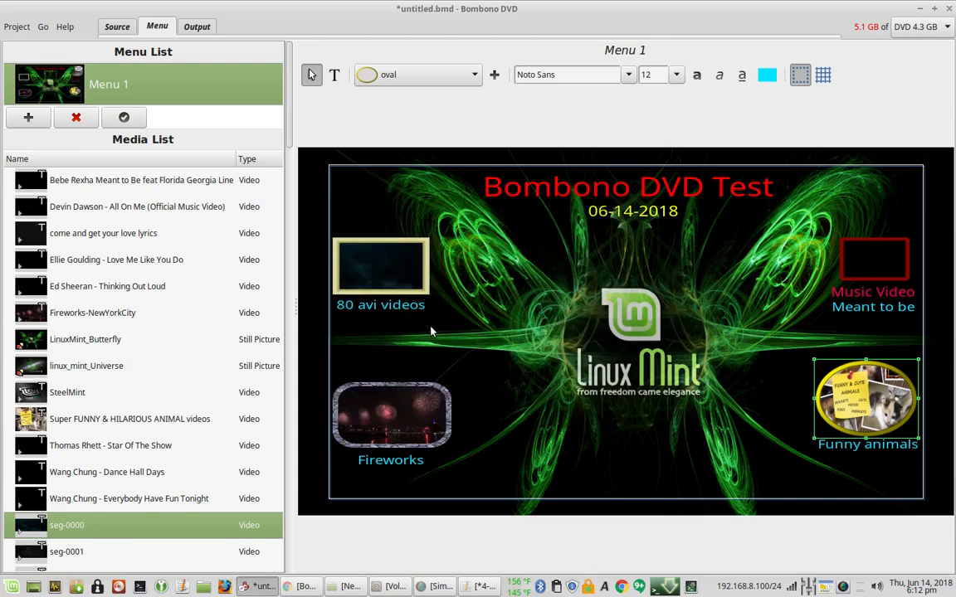
Add a second menu to the project and set SteelMint as its background poster.
left_click(28, 119)
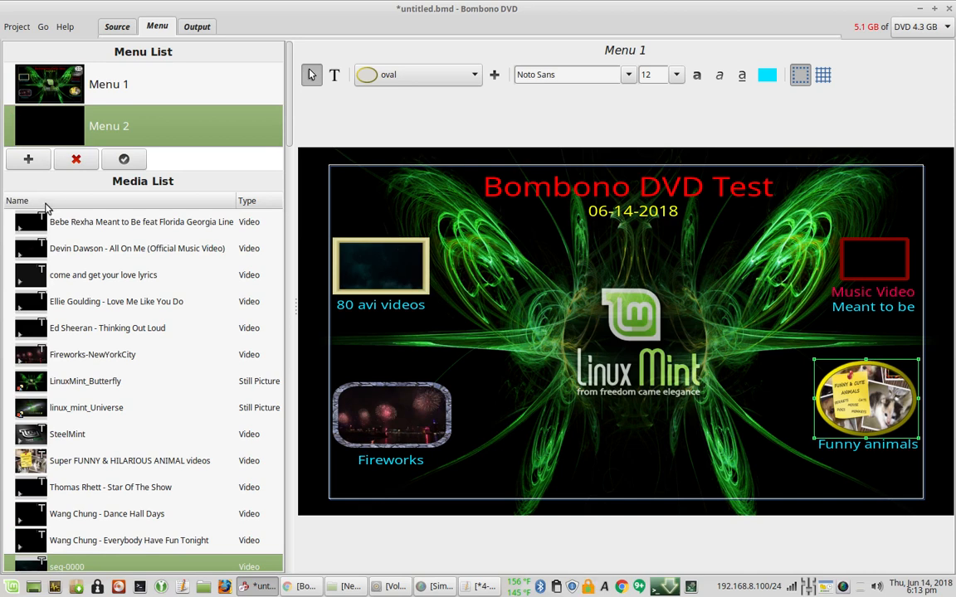
left_click(123, 159)
right_click(401, 266)
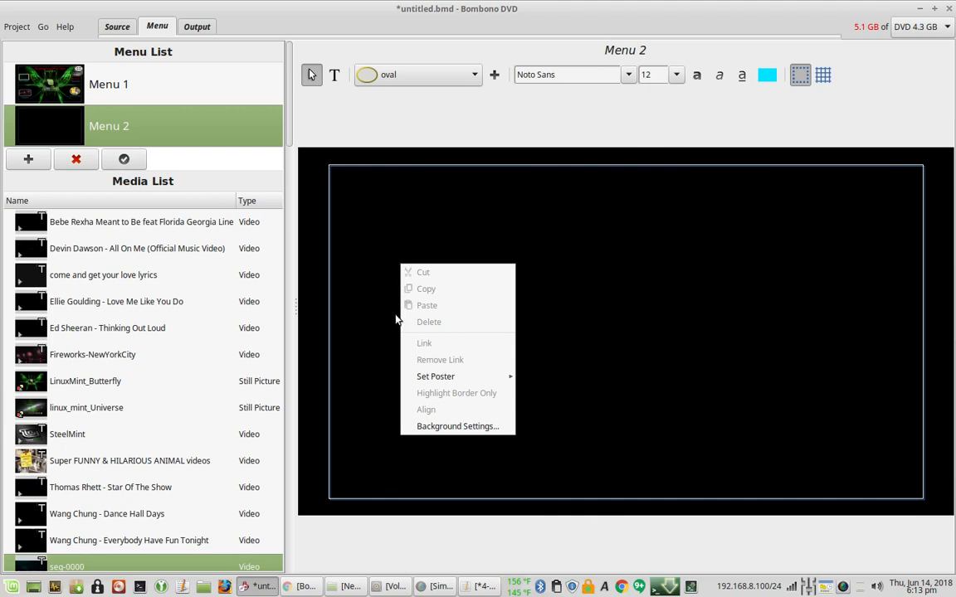
mouse_move(491, 380)
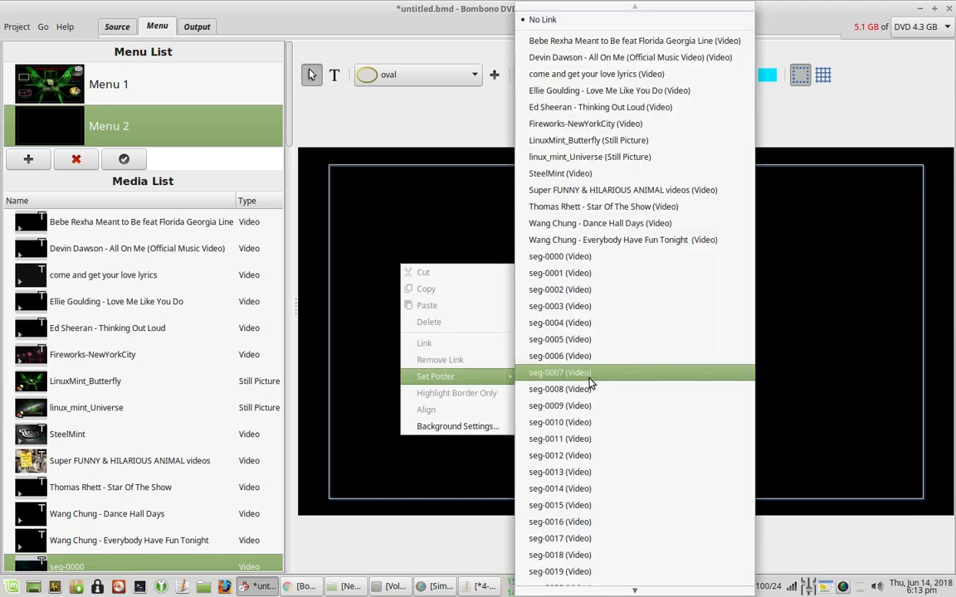
left_click(550, 174)
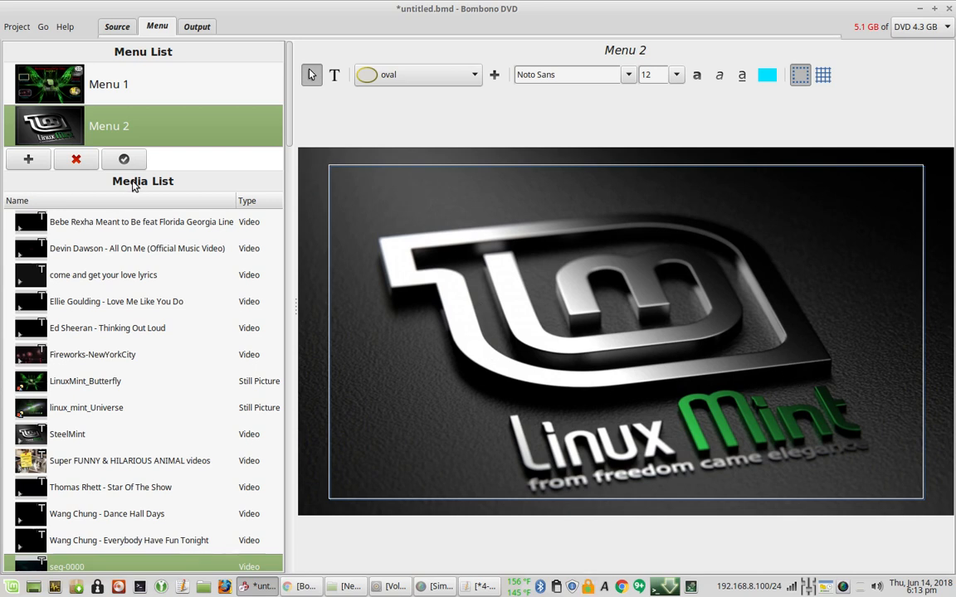
Return to Menu 1 and set the end action of the seg-0000 video to Next Video.
left_click(116, 82)
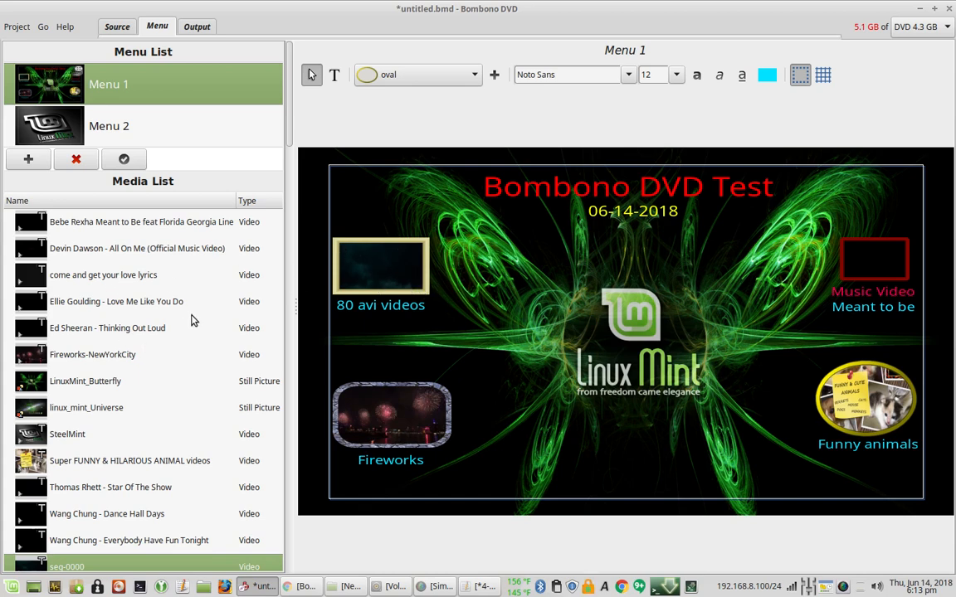
left_click(360, 262)
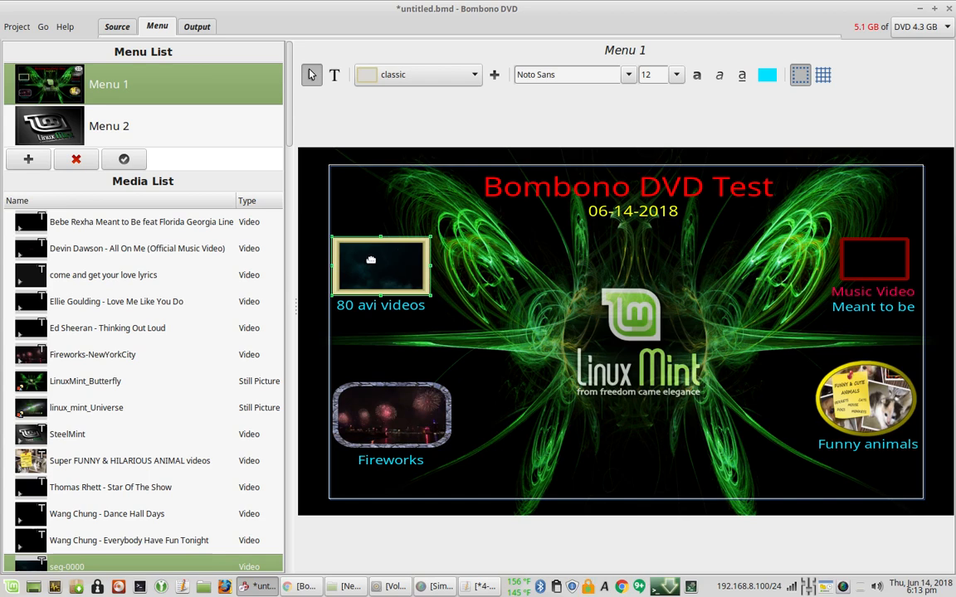
scroll(196, 321, "down", 5)
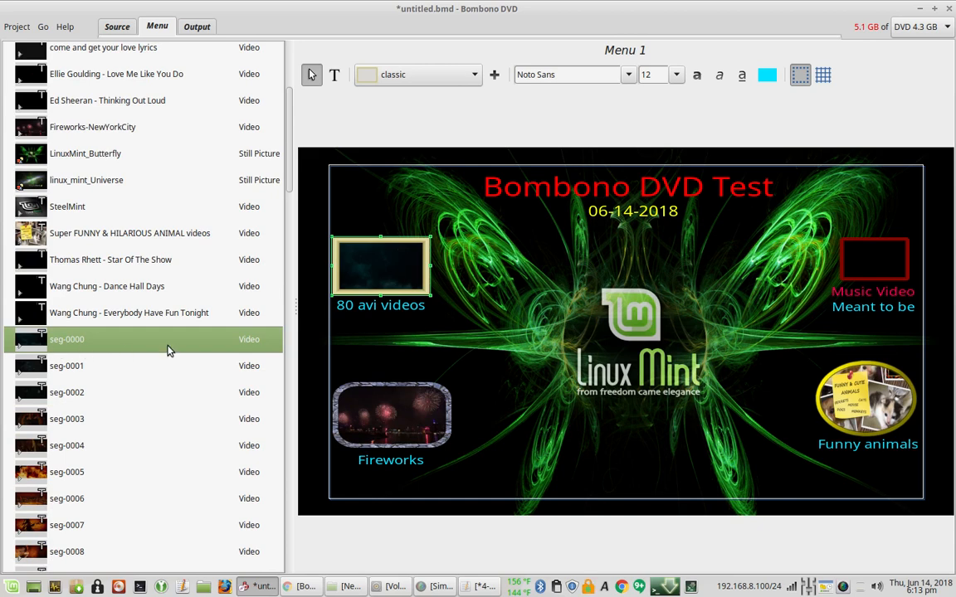
right_click(93, 345)
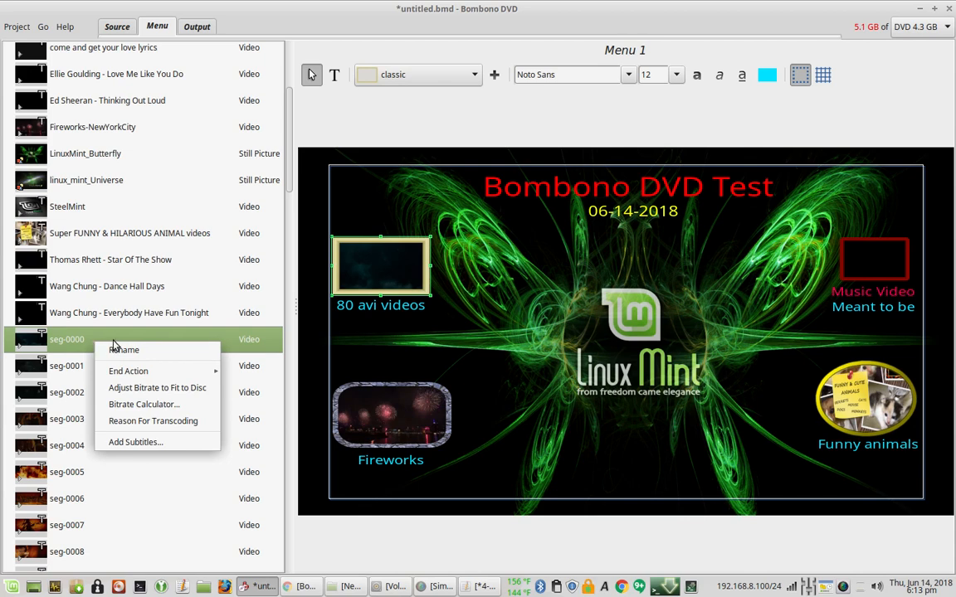
mouse_move(149, 377)
mouse_move(199, 372)
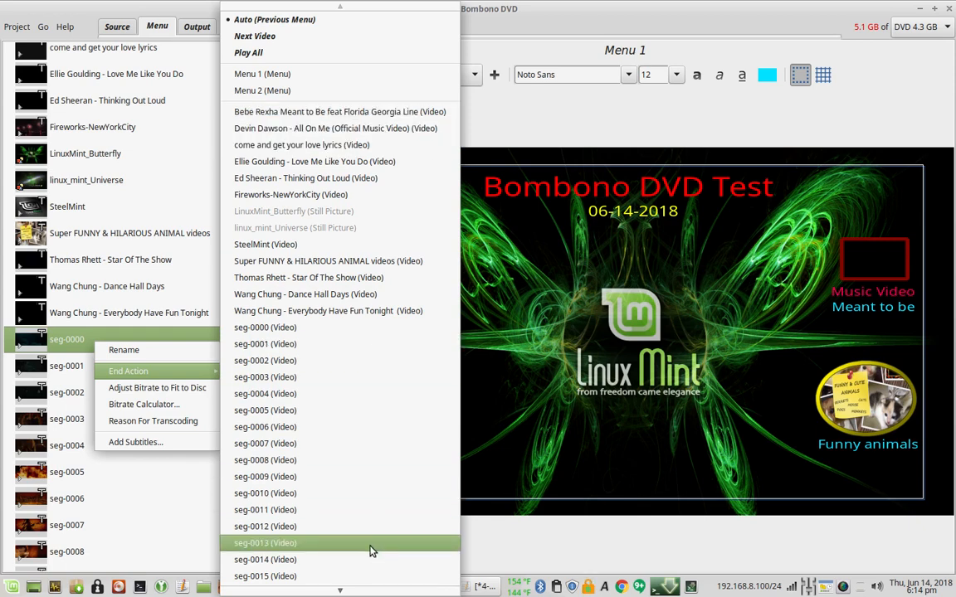
left_click(284, 41)
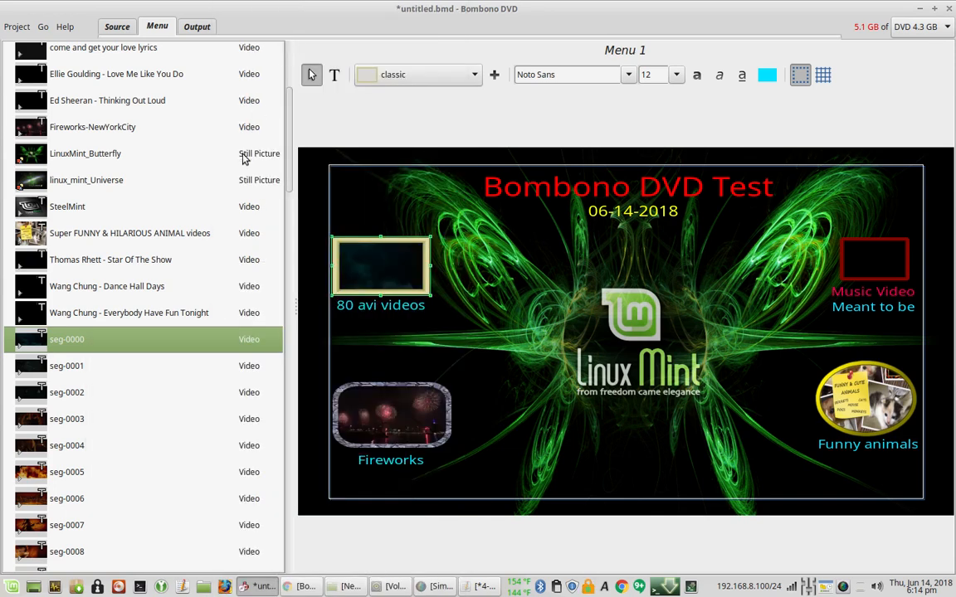
Set the end action of the seg-0001 video to Next Video.
right_click(71, 374)
mouse_move(112, 405)
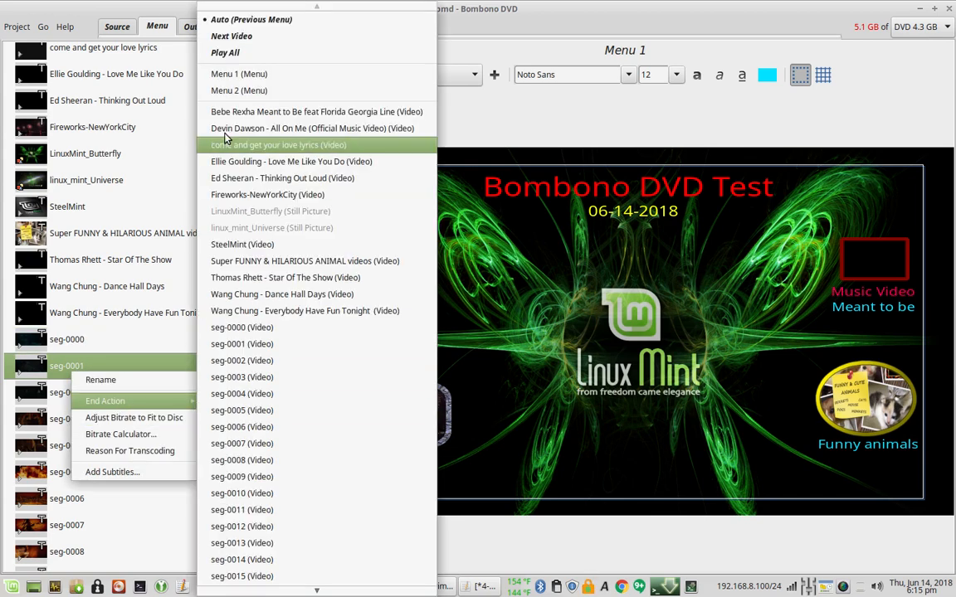
left_click(239, 36)
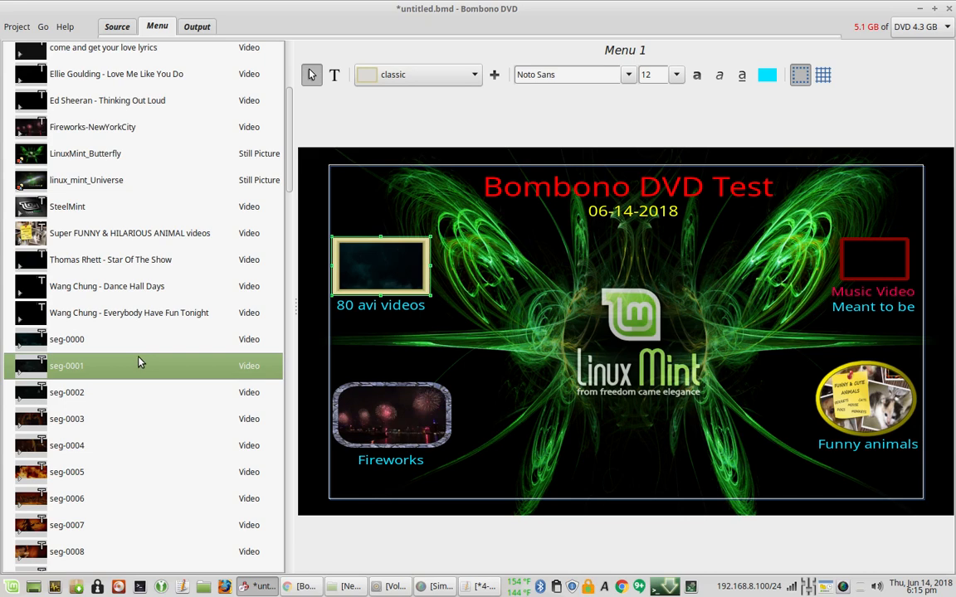
Set the end action of the last segment video, seg-0079, to Menu 1.
scroll(138, 377, "down", 3)
scroll(139, 383, "down", 20)
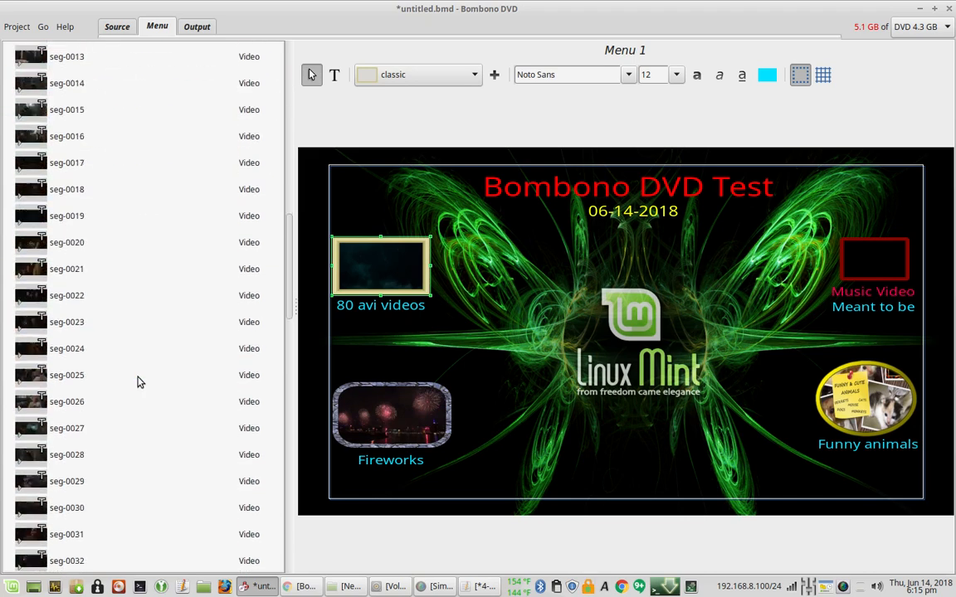
scroll(253, 549, "down", 7)
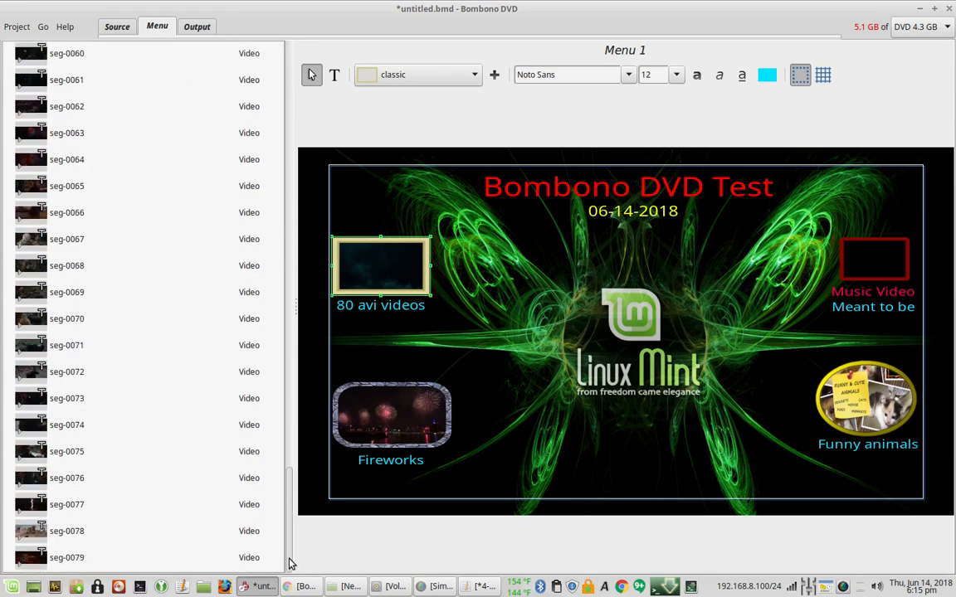
left_click(52, 560)
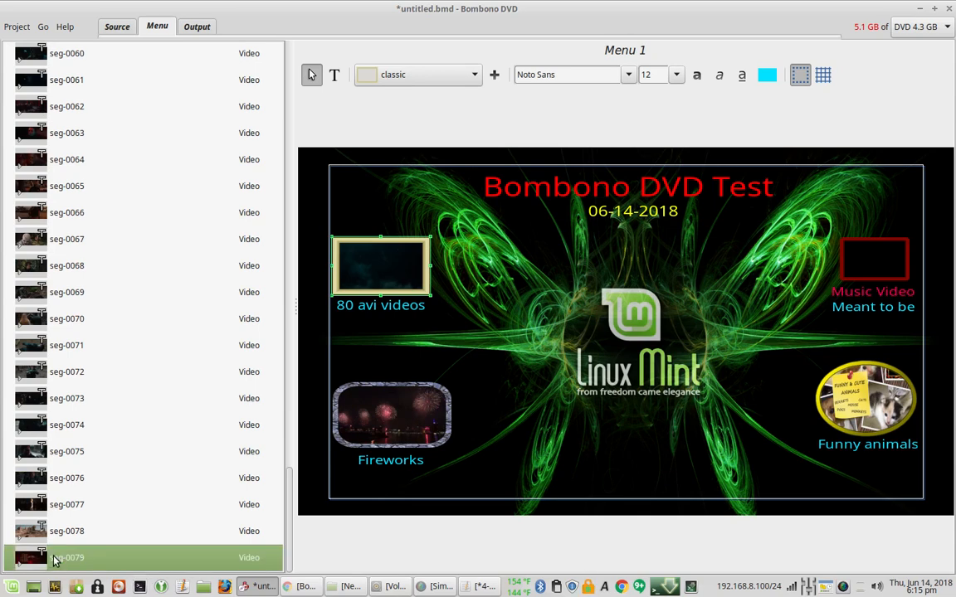
right_click(53, 558)
mouse_move(128, 479)
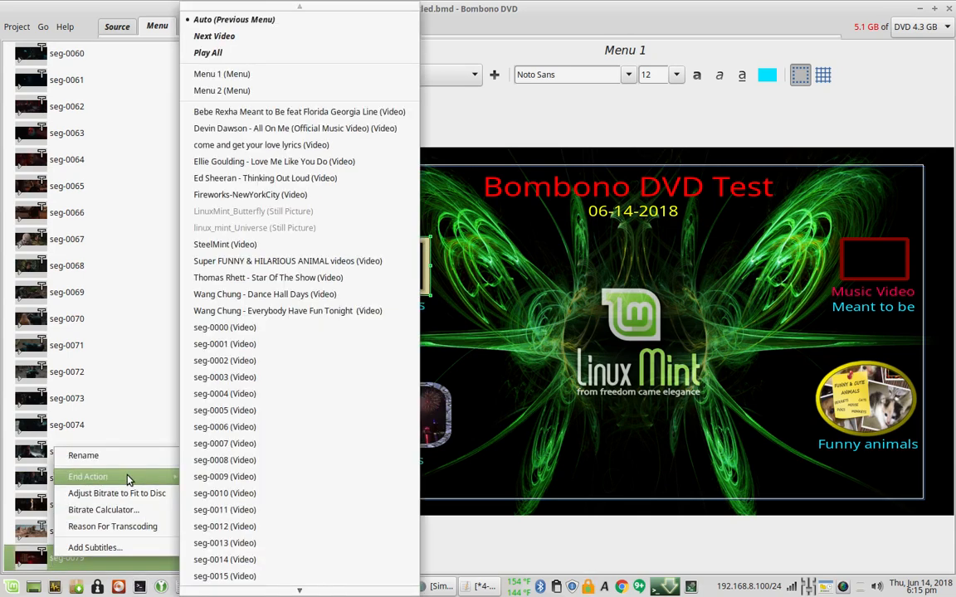
left_click(246, 75)
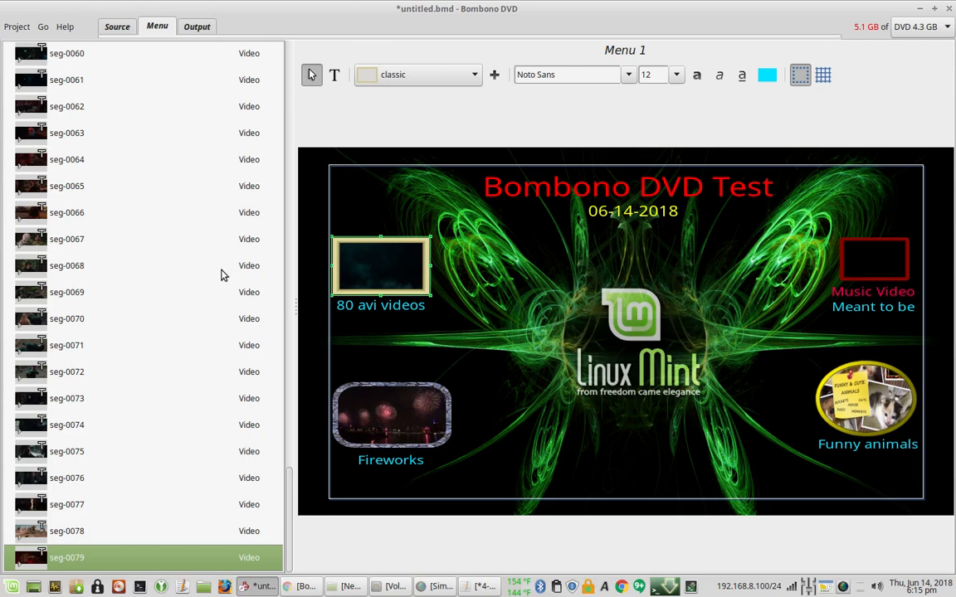
scroll(221, 275, "up", 15)
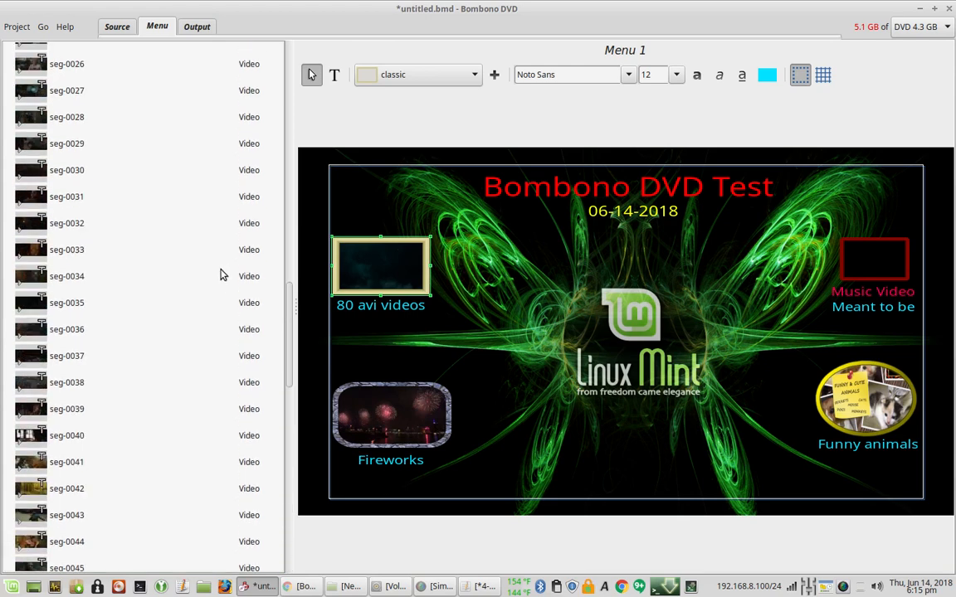
Review the end action options of the Bebe Rexha Meant to Be video, leaving its setting as it is.
scroll(222, 276, "up", 5)
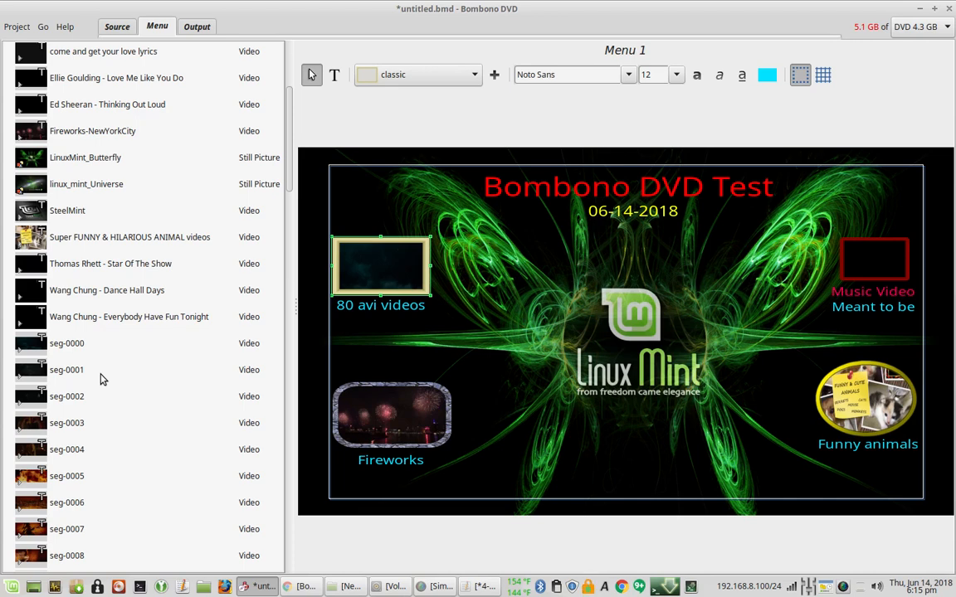
left_click(863, 263)
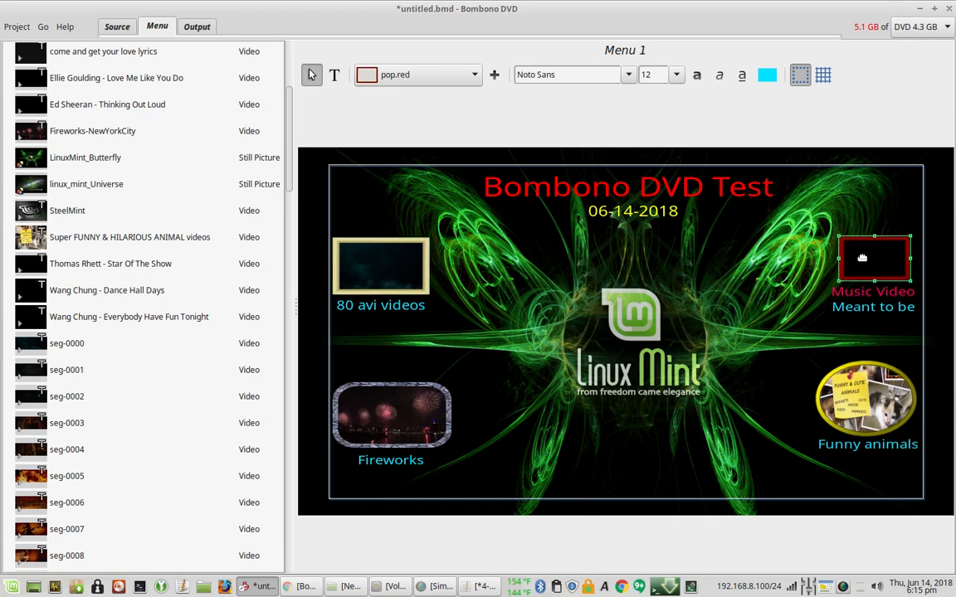
right_click(863, 259)
key("Escape")
scroll(145, 332, "up", 5)
left_click(110, 224)
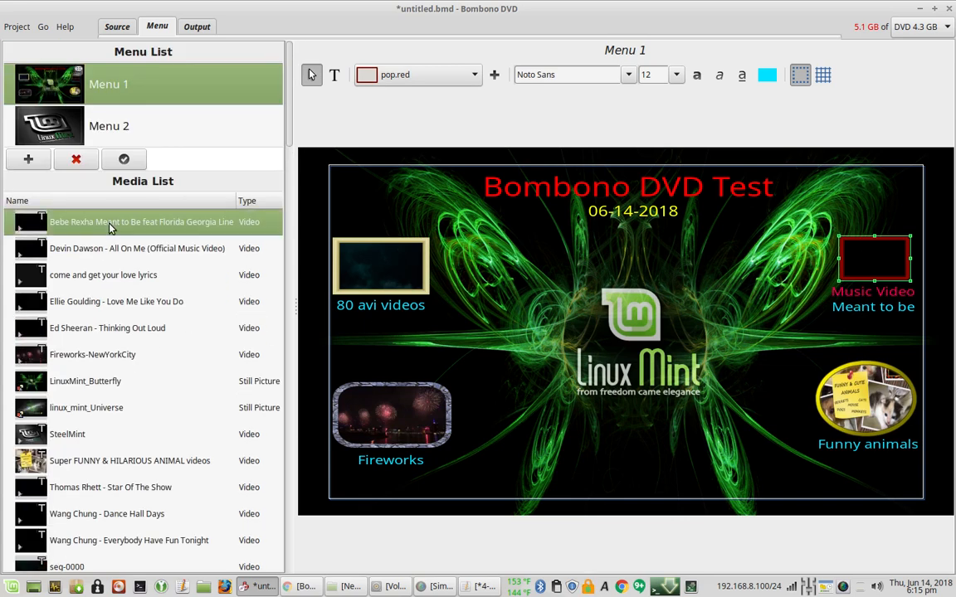
right_click(108, 222)
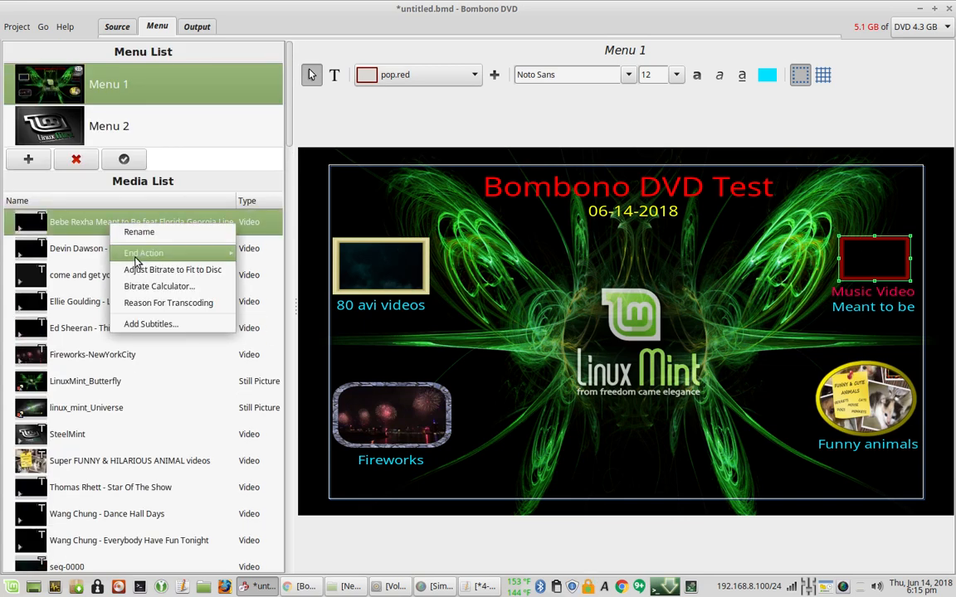
mouse_move(135, 256)
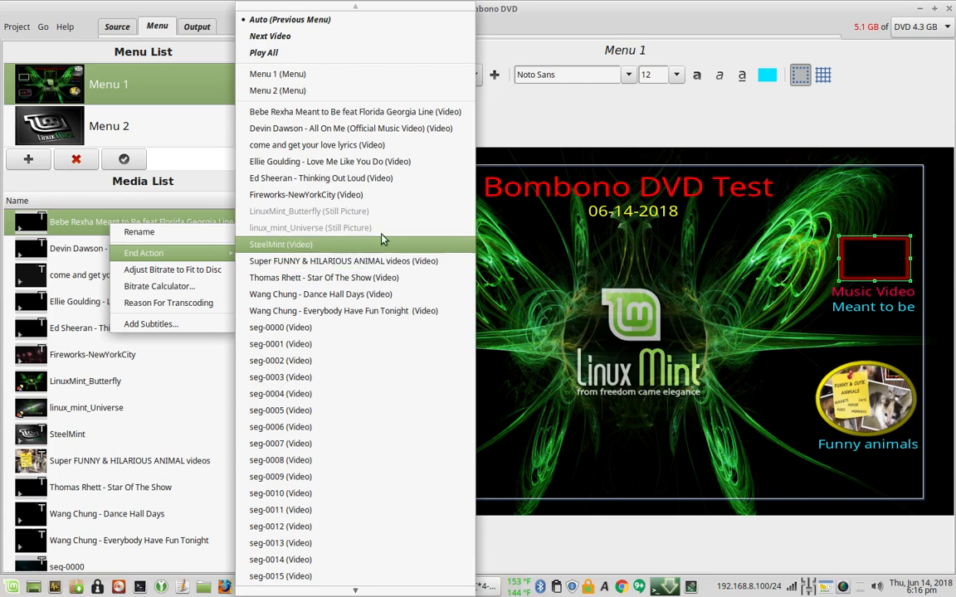
left_click(452, 179)
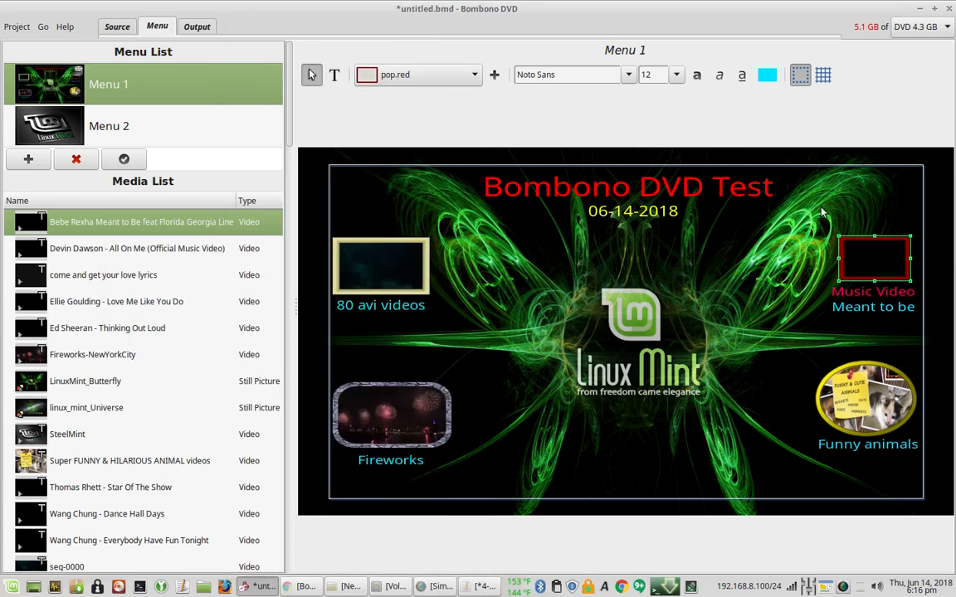
Review the end action options of the Super FUNNY & HILARIOUS ANIMAL videos clip without choosing a different one.
right_click(872, 399)
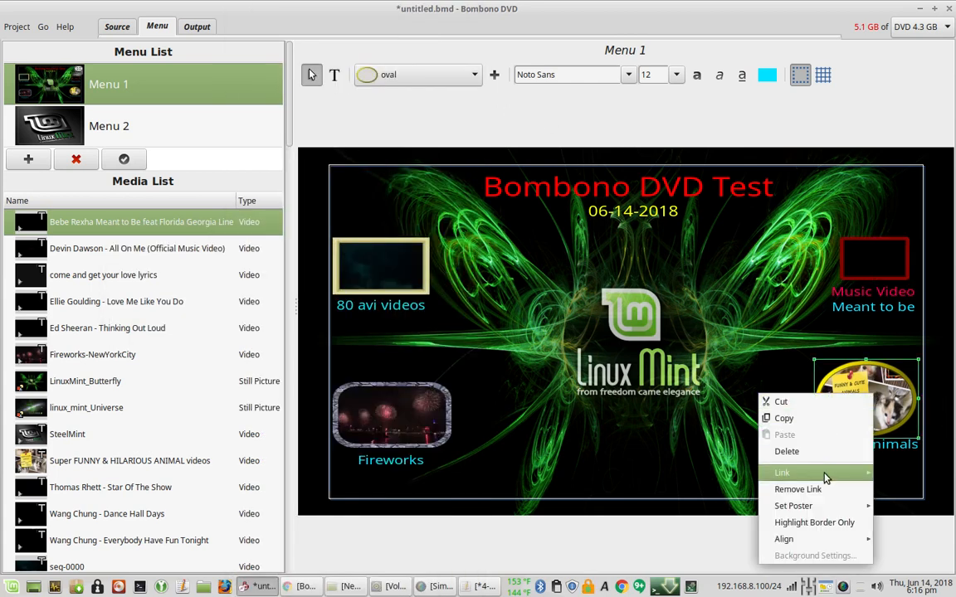
left_click(471, 118)
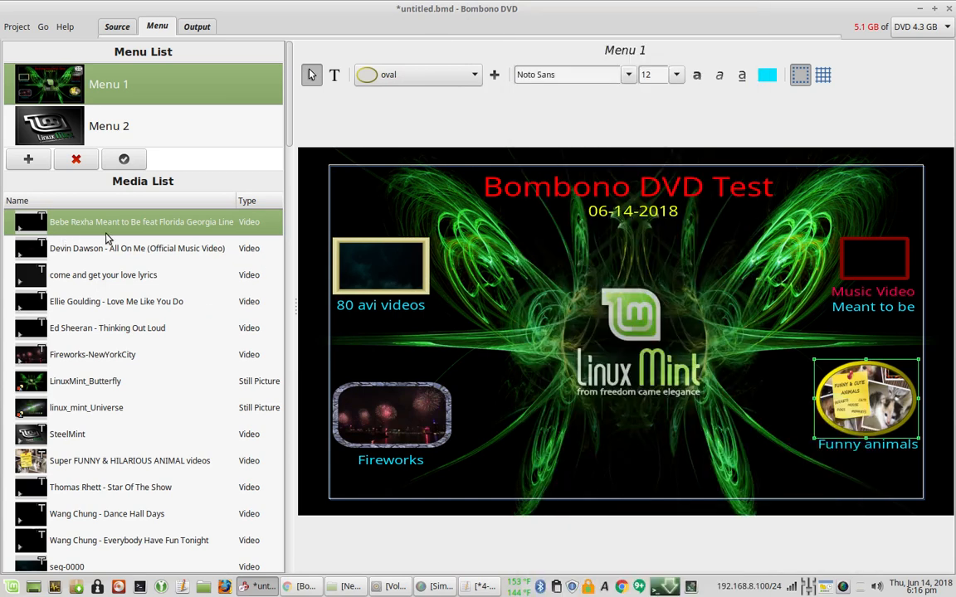
right_click(160, 467)
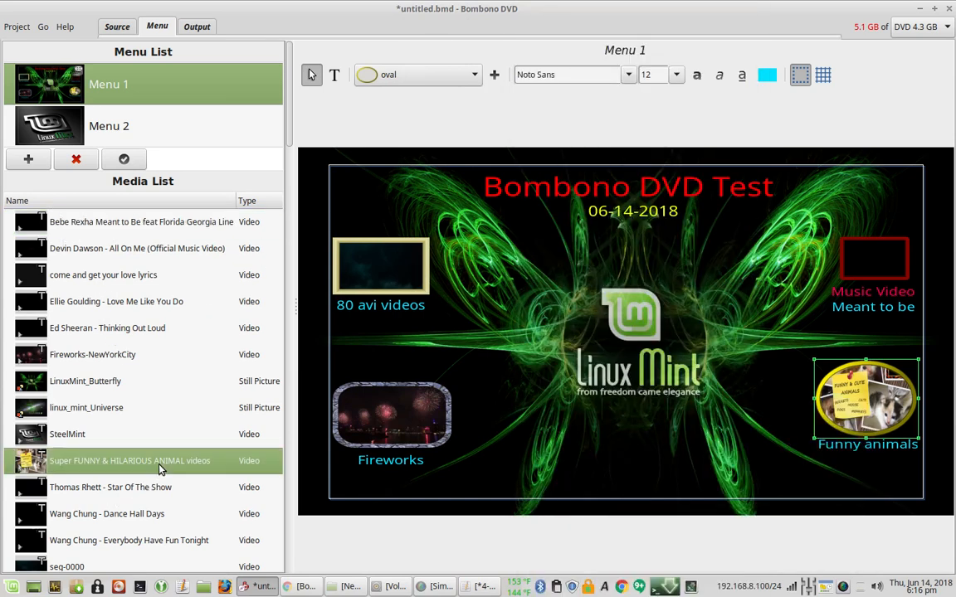
mouse_move(200, 495)
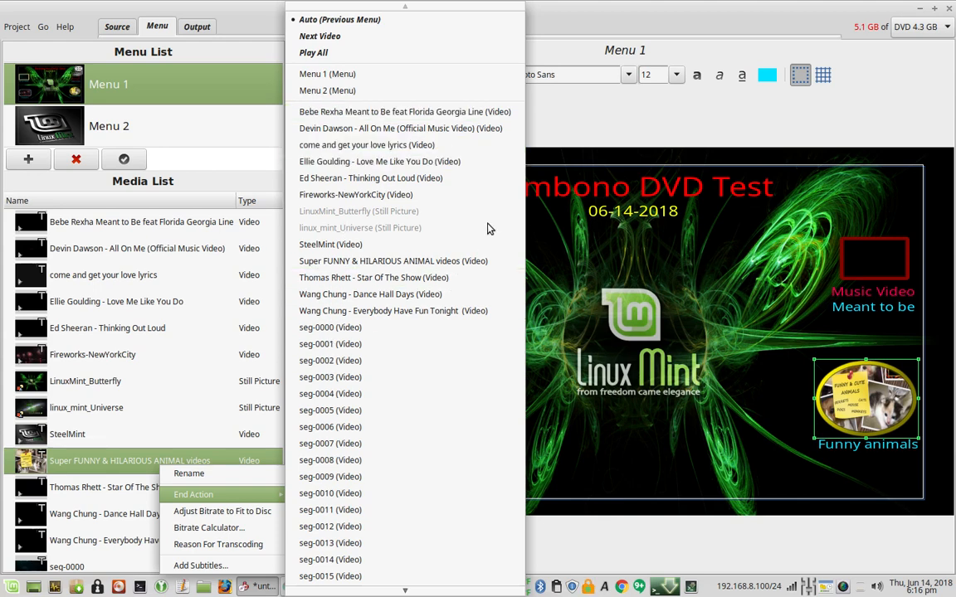
left_click(598, 124)
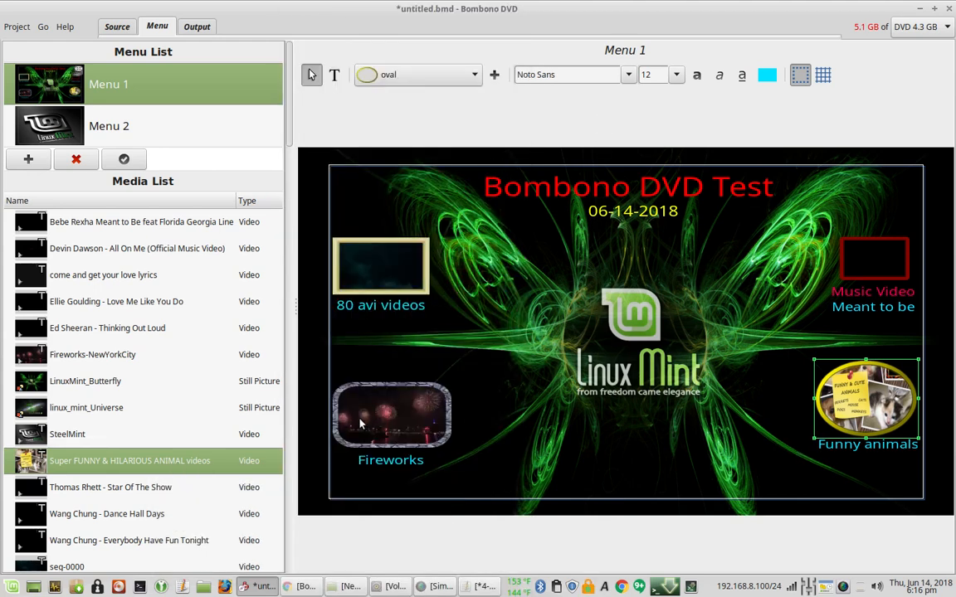
left_click(580, 452)
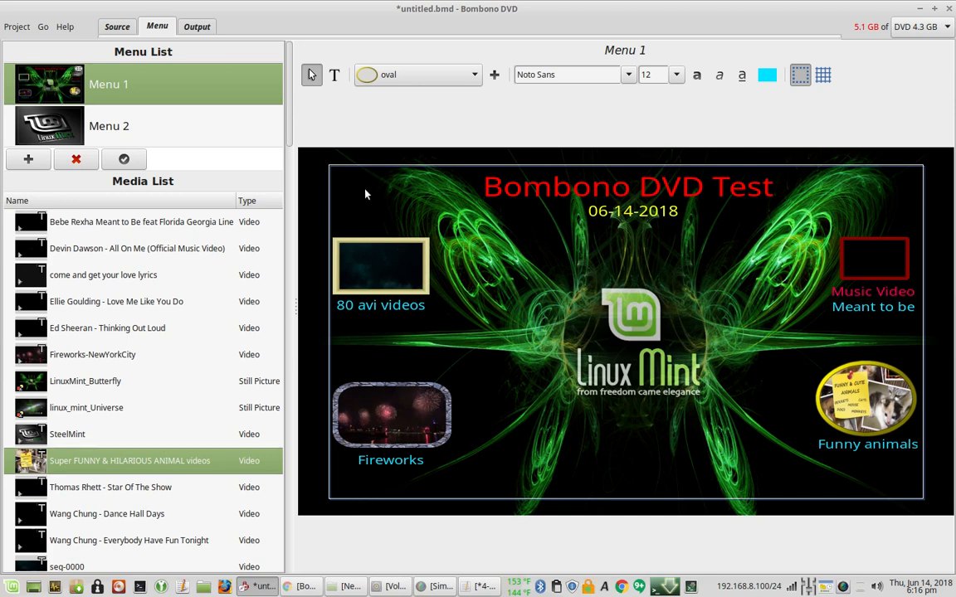
Place linux_mint_Universe on Menu 1 as a go-next arrow below the Linux Mint logo, and shrink the arrow.
left_click(436, 81)
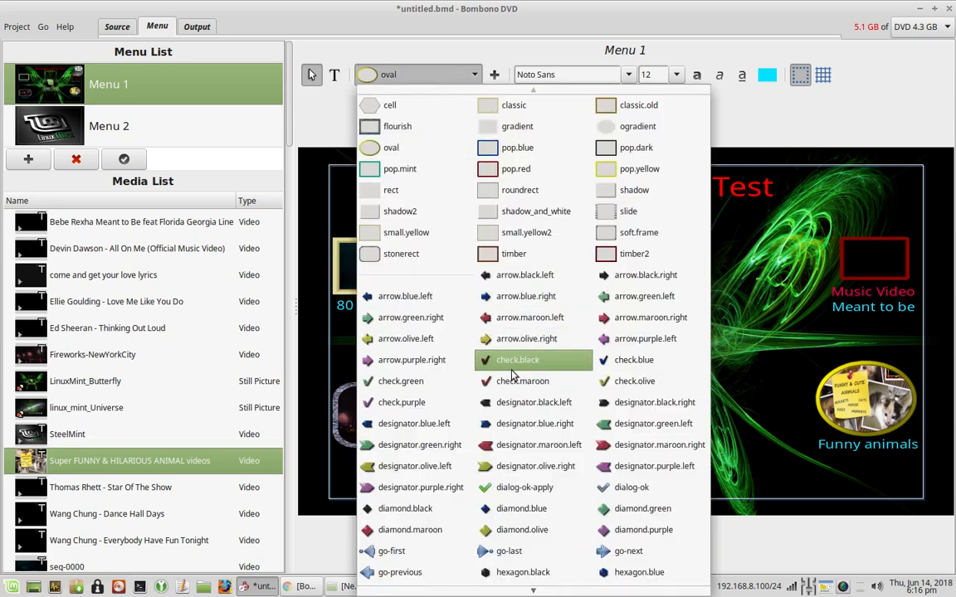
left_click(719, 415)
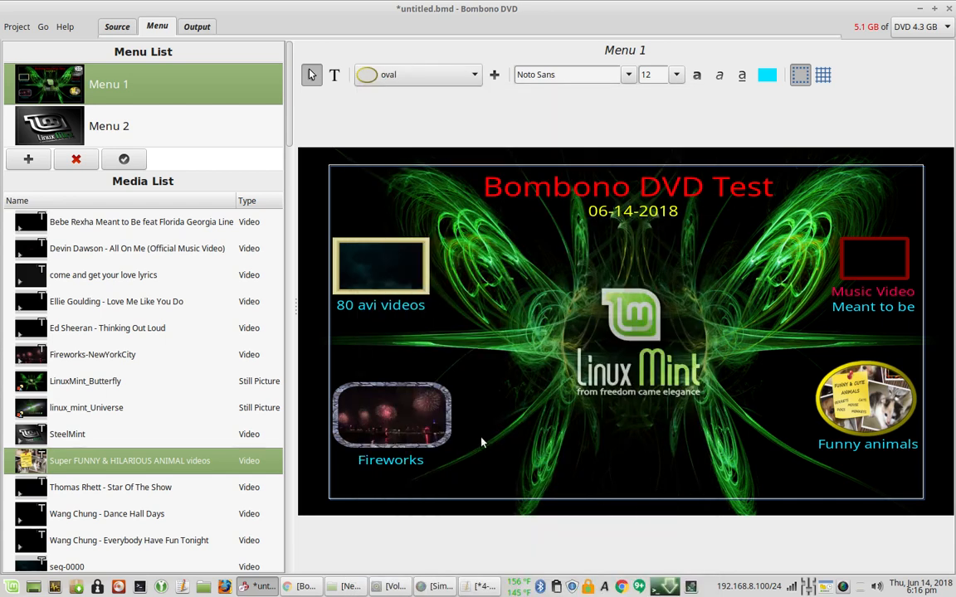
left_click(474, 82)
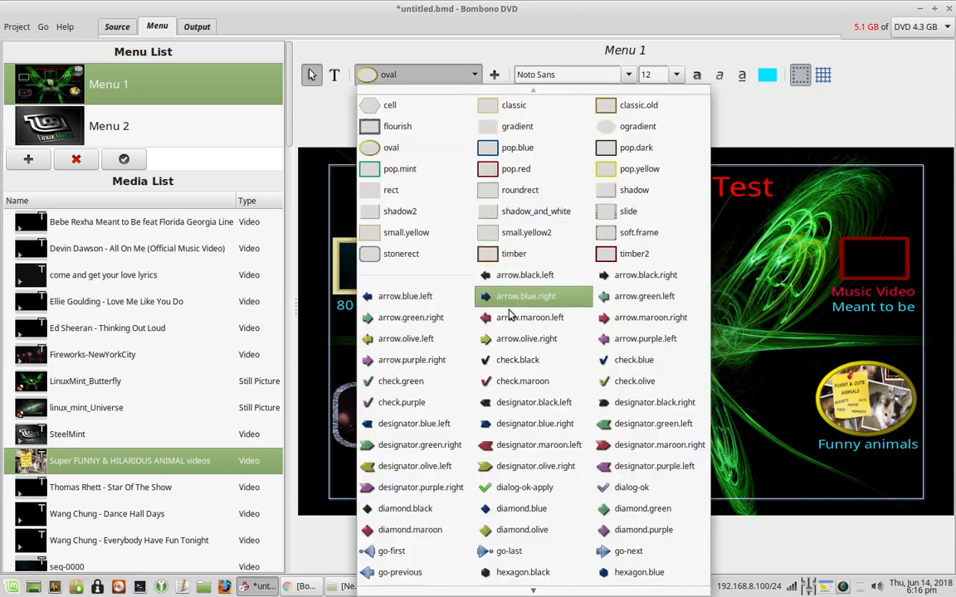
scroll(513, 349, "down", 4)
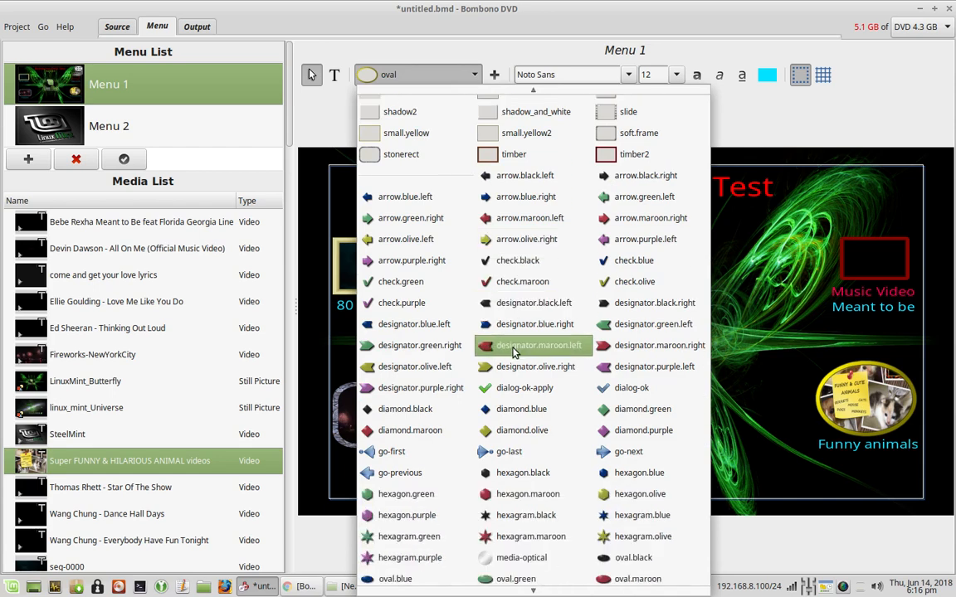
left_click(621, 452)
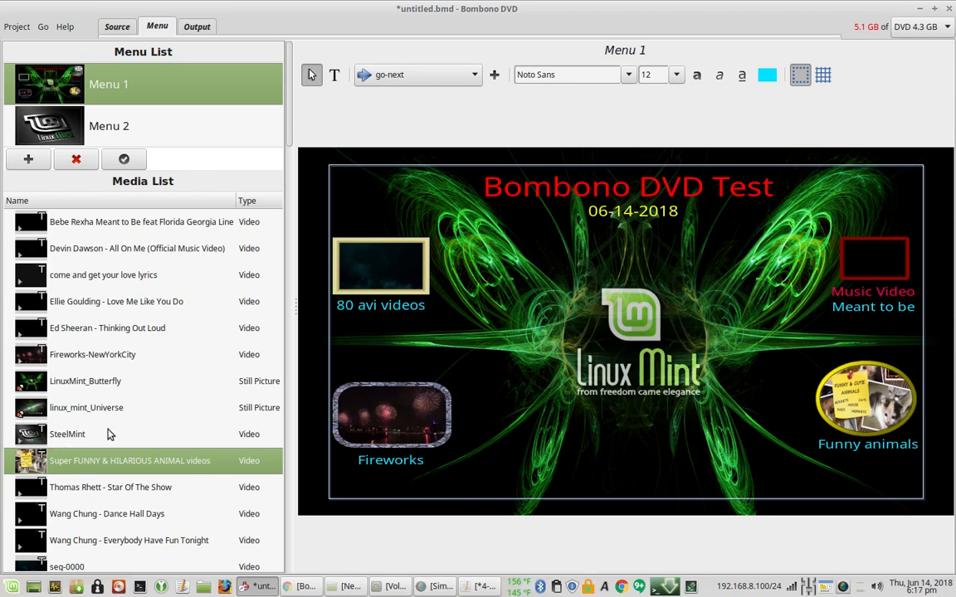
left_click_drag(107, 407, 604, 465)
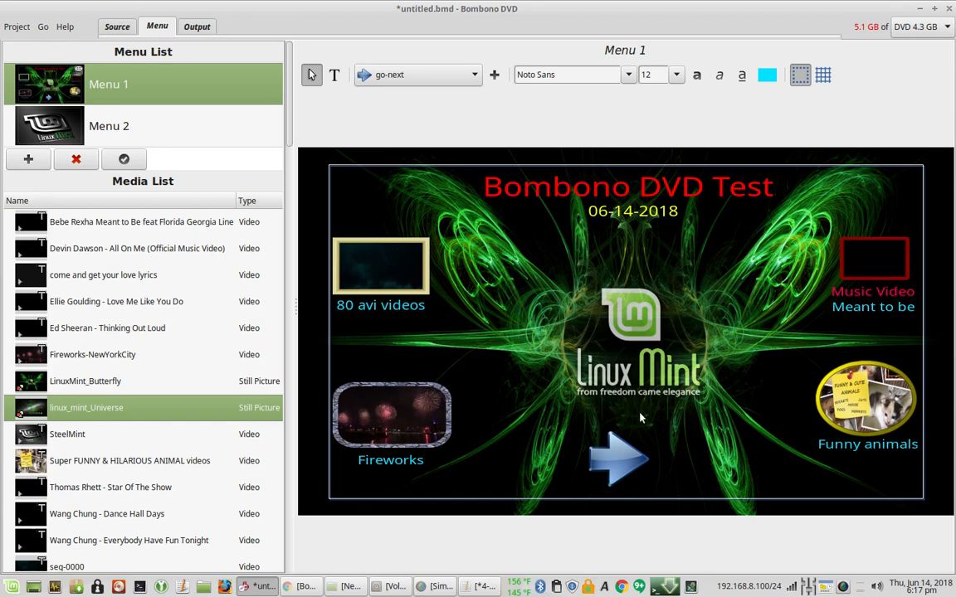
left_click(592, 442)
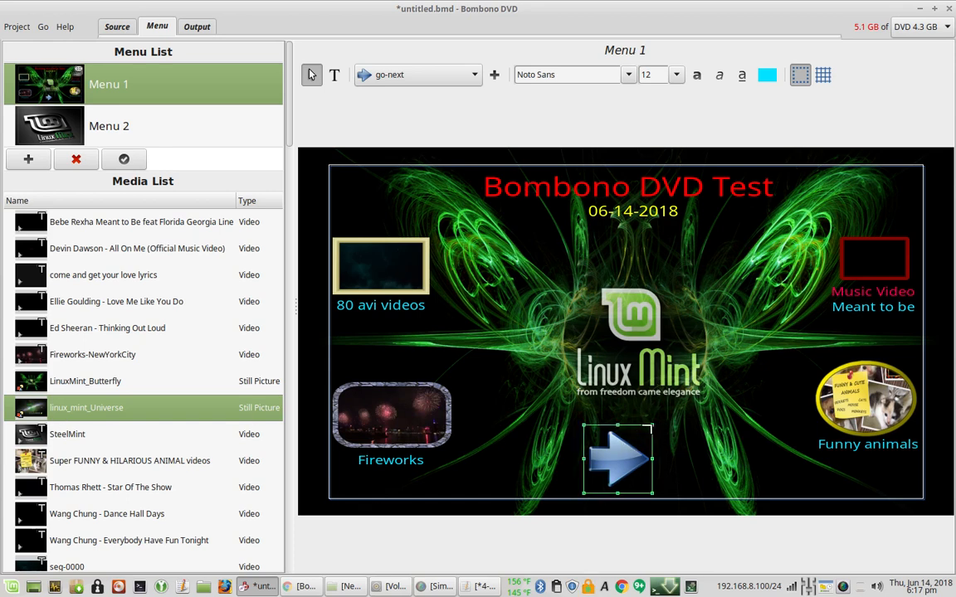
left_click_drag(653, 427, 639, 456)
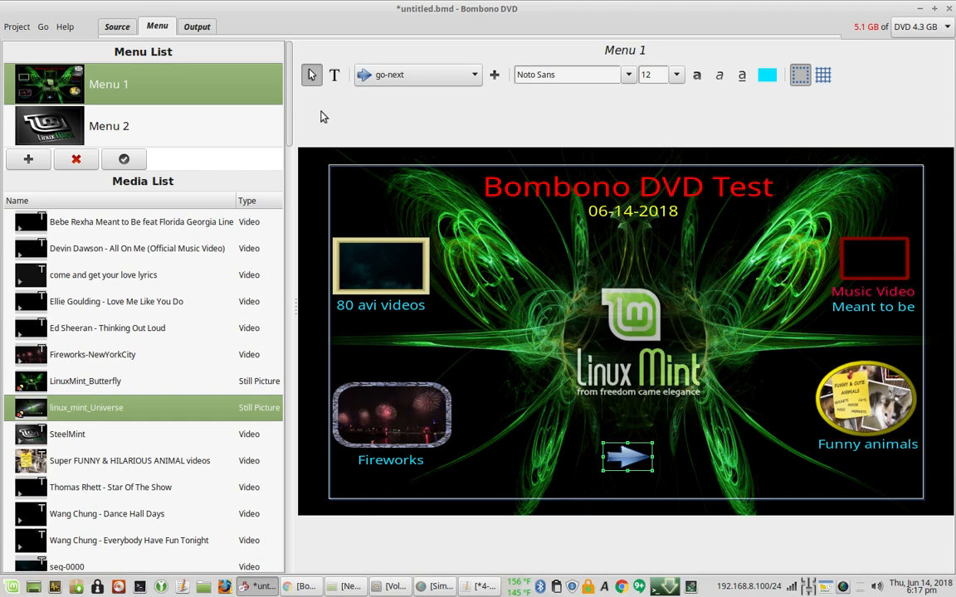
Add a yellow (#FFDD00) caption reading "Next" beneath the arrow and centre it under the arrow.
left_click(335, 77)
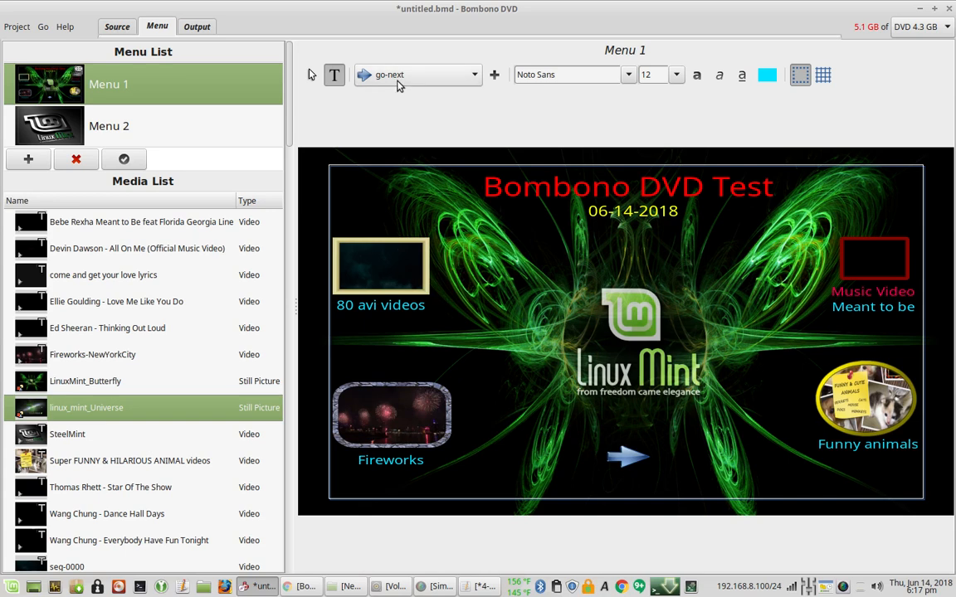
left_click(767, 75)
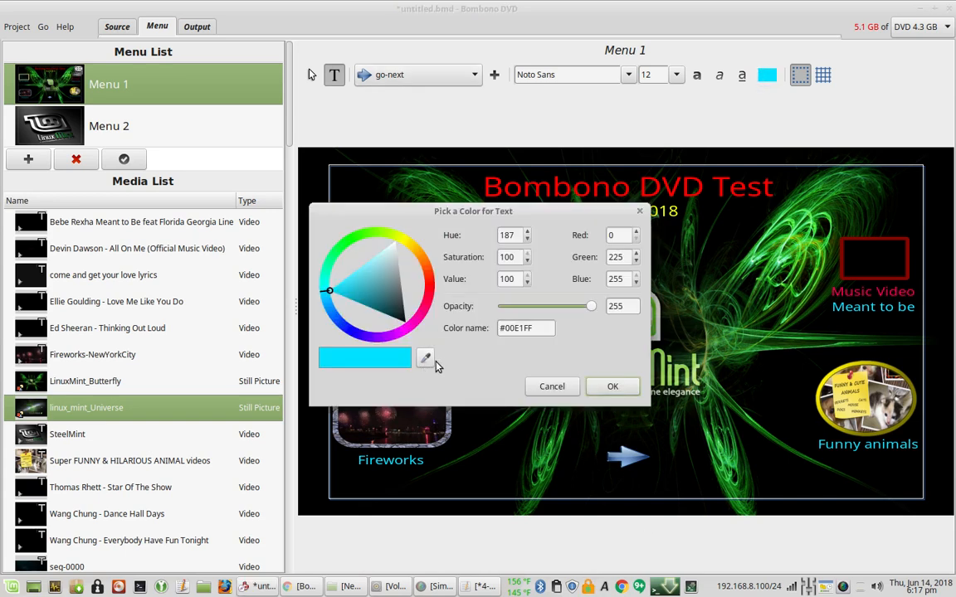
left_click(406, 245)
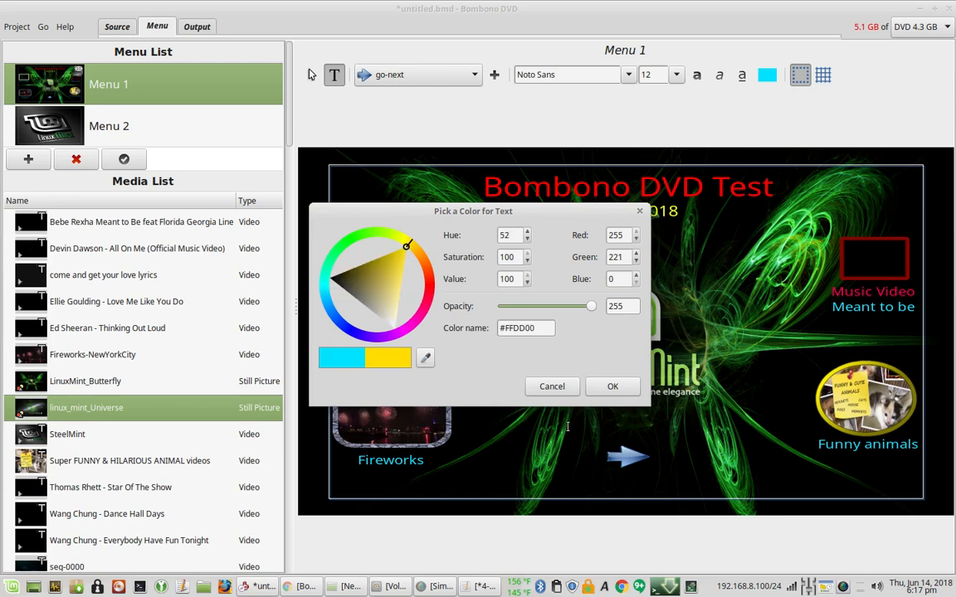
left_click(610, 387)
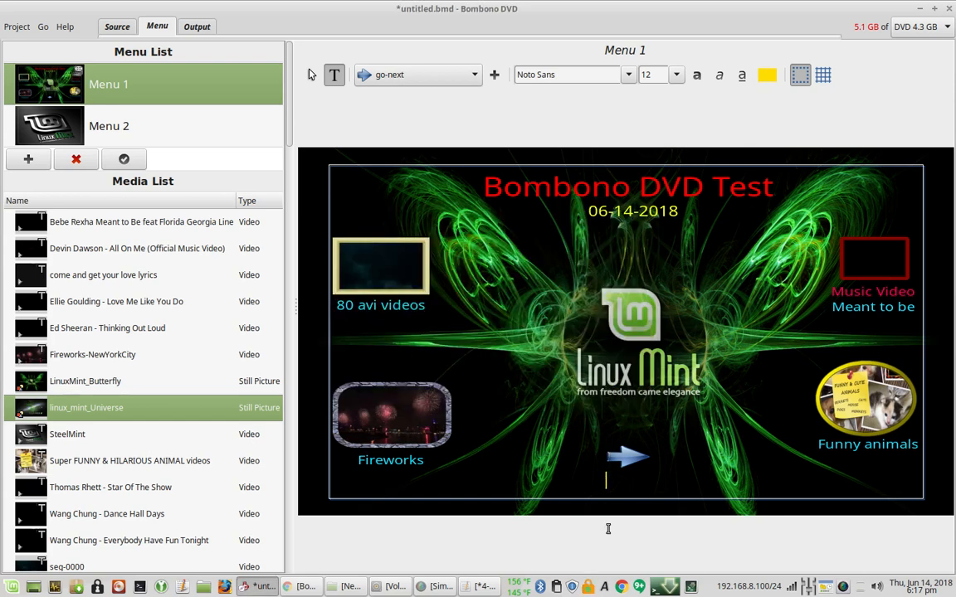
type("Next")
left_click(312, 73)
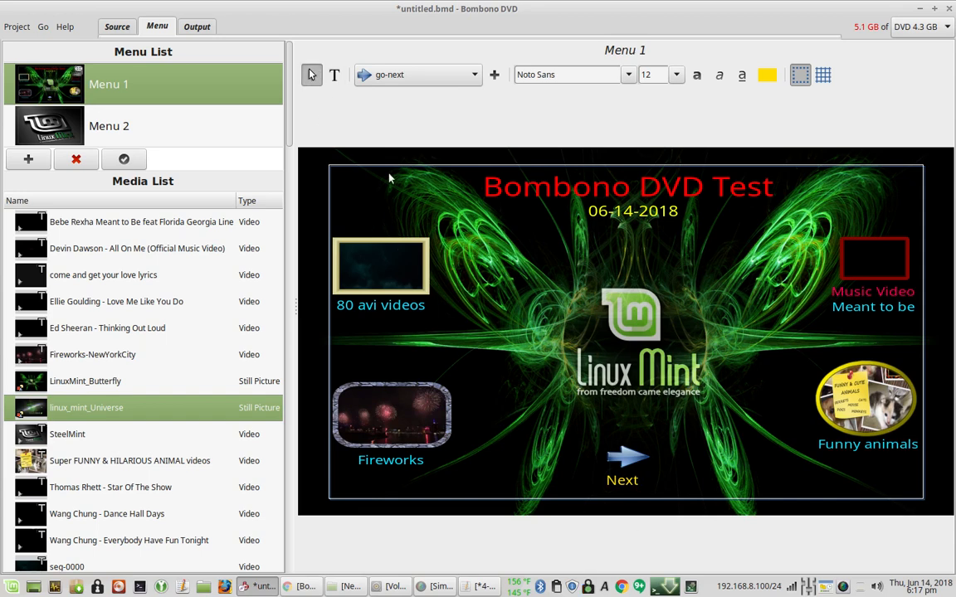
left_click(622, 480)
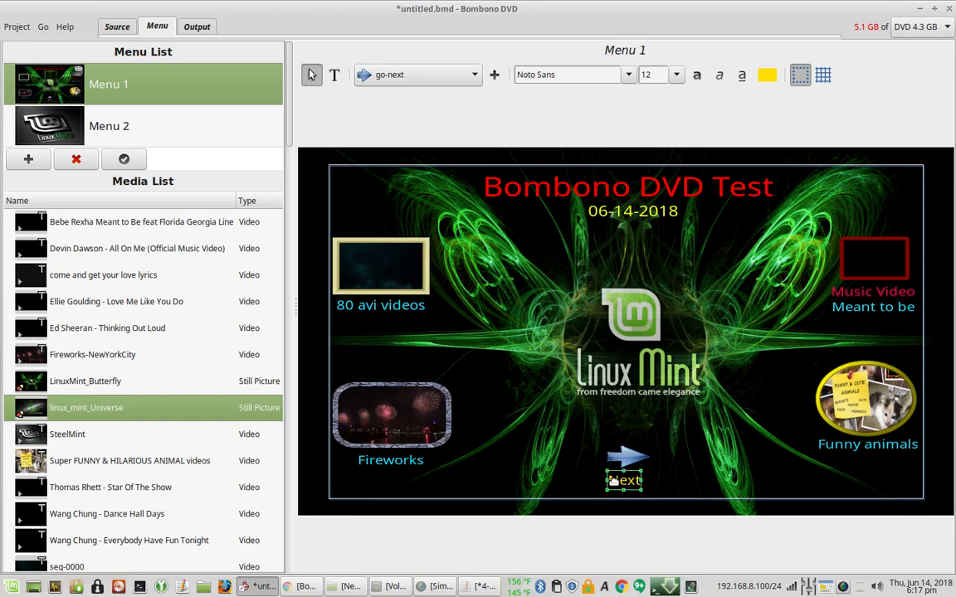
left_click(565, 490)
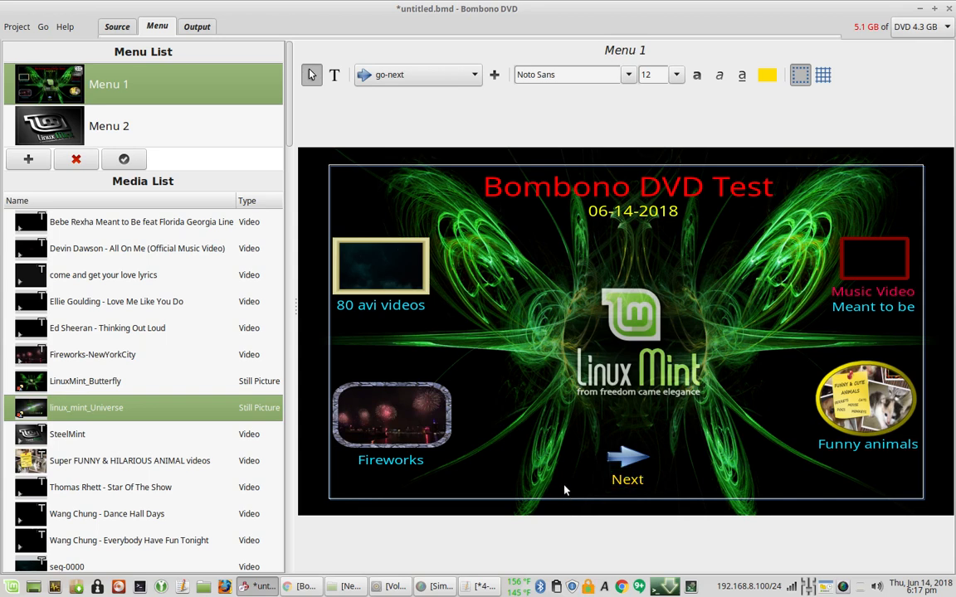
Link the blue arrow to Menu 2, and give the Next caption a menu link as well.
right_click(629, 463)
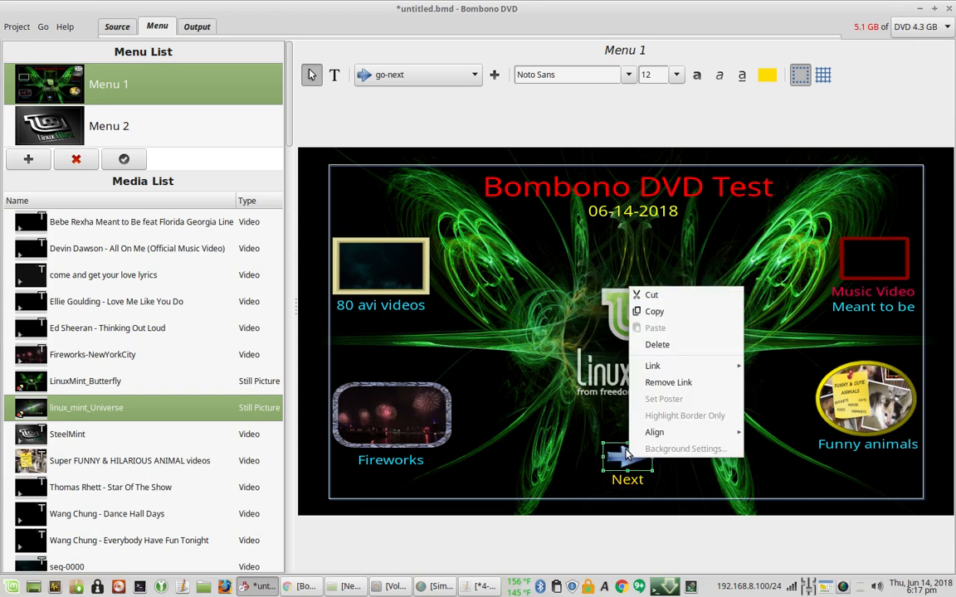
mouse_move(652, 366)
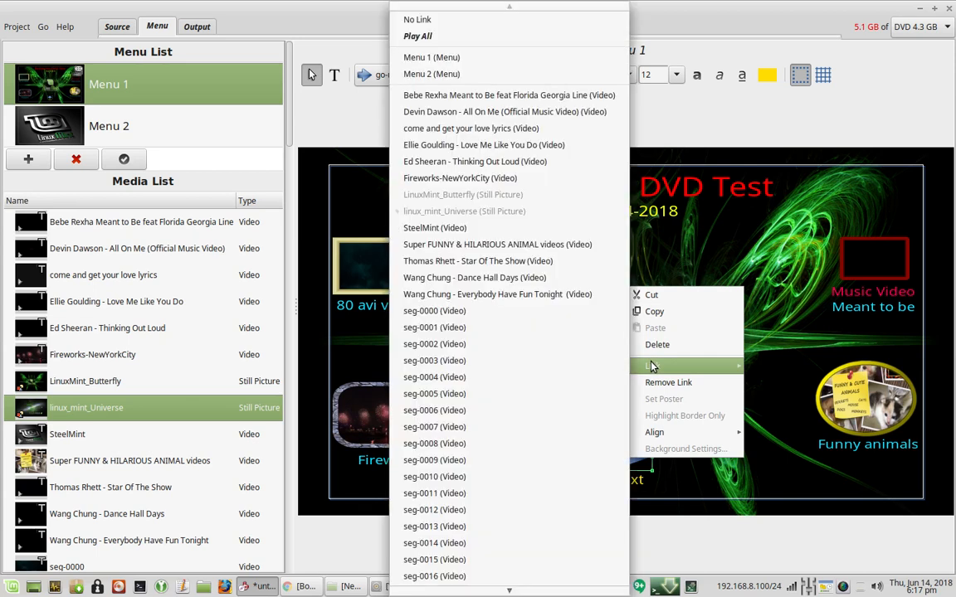
left_click(468, 74)
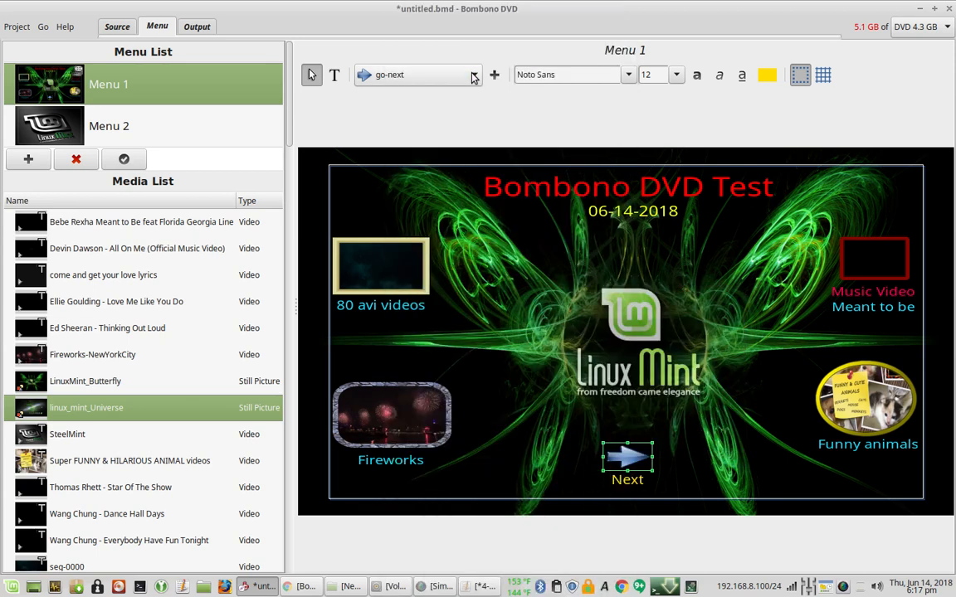
right_click(617, 483)
mouse_move(639, 390)
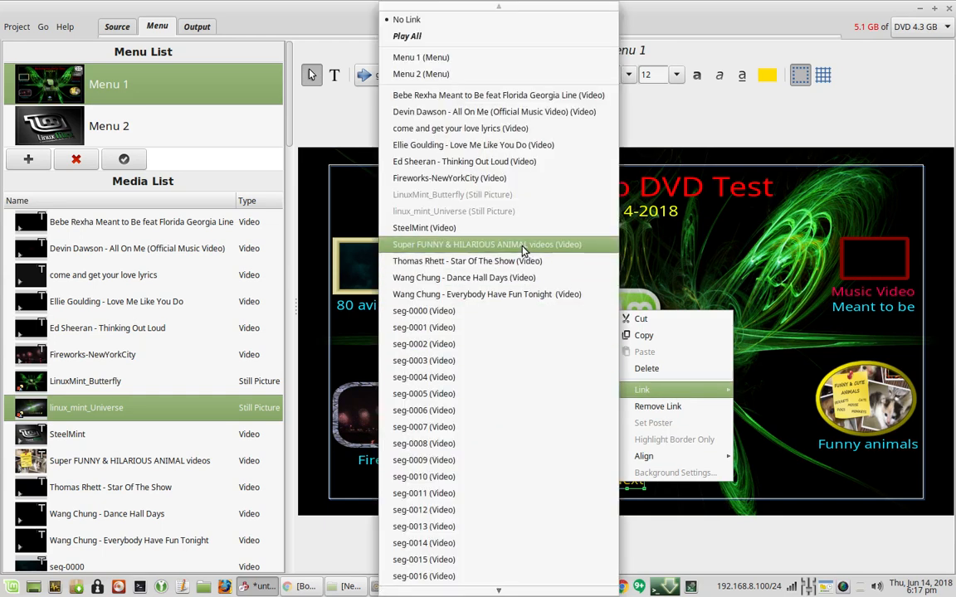
left_click(467, 57)
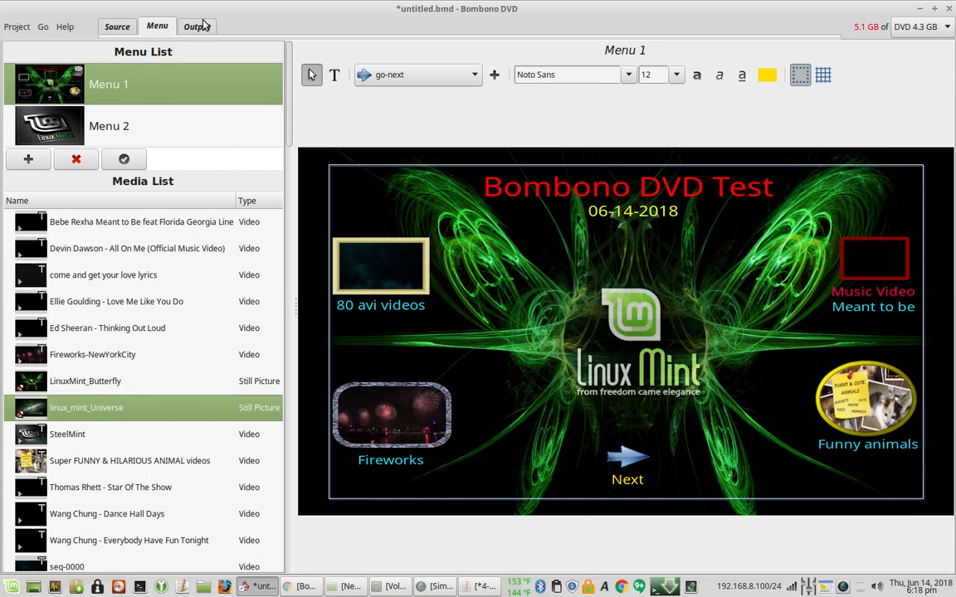
Place the Devin Dawson - All On Me video in Menu 2's upper-left corner and give its thumbnail the pop.blue frame.
left_click(168, 133)
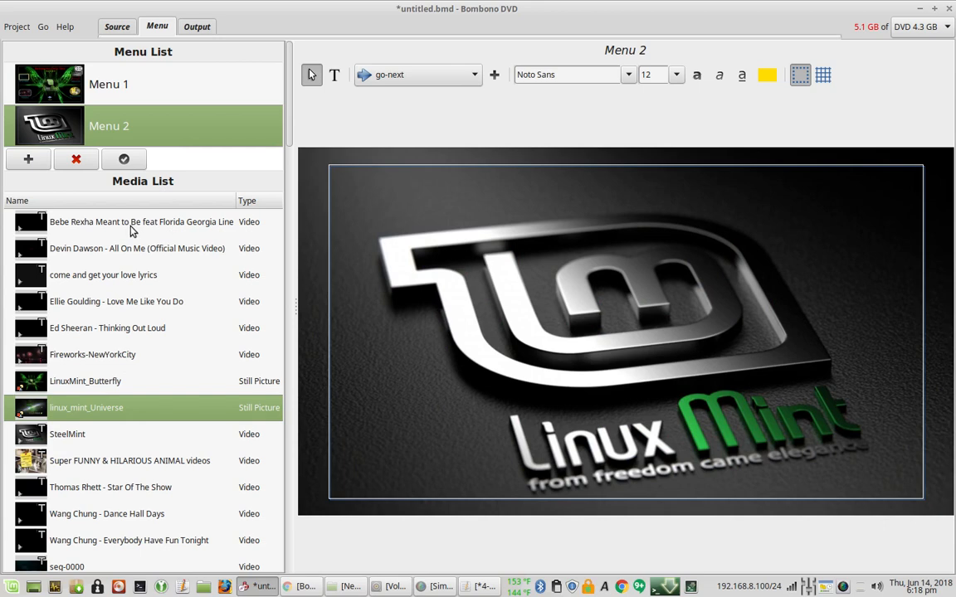
left_click(390, 75)
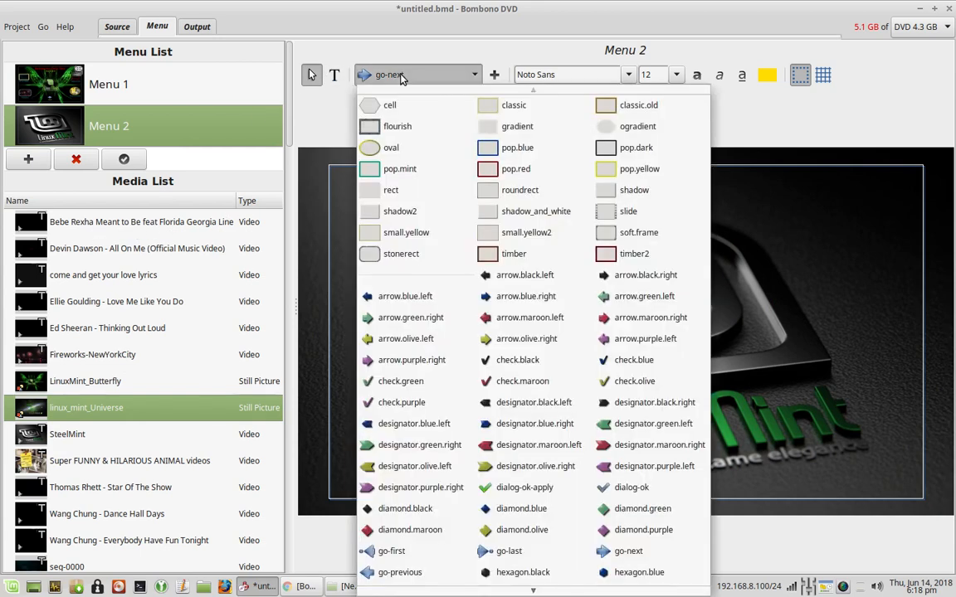
left_click(521, 108)
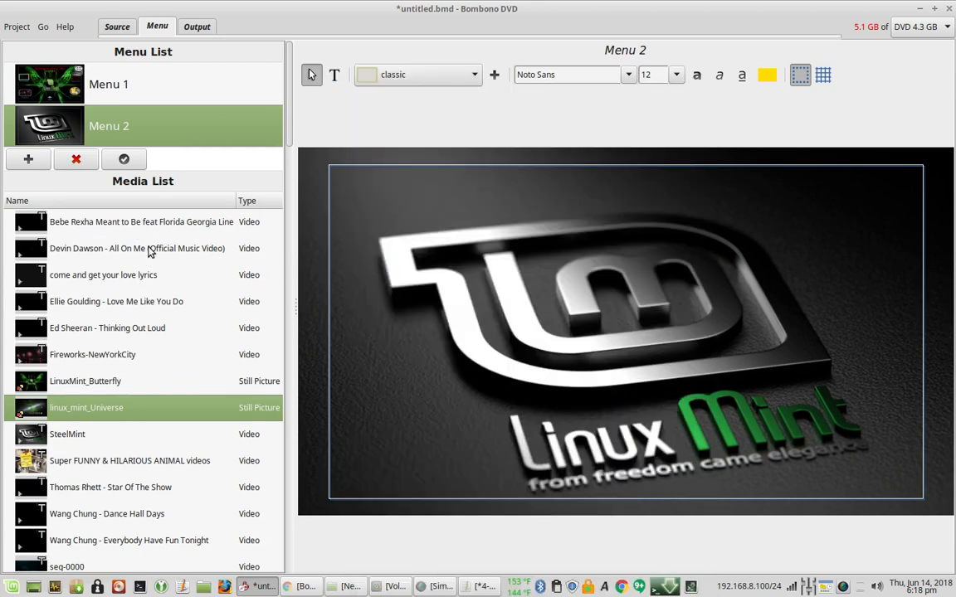
left_click_drag(146, 253, 402, 213)
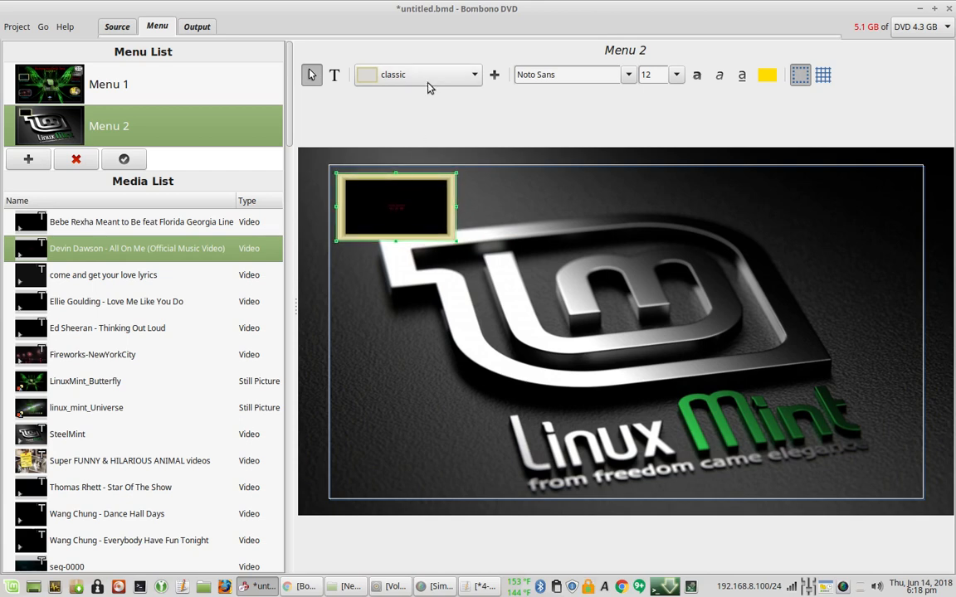
left_click(390, 75)
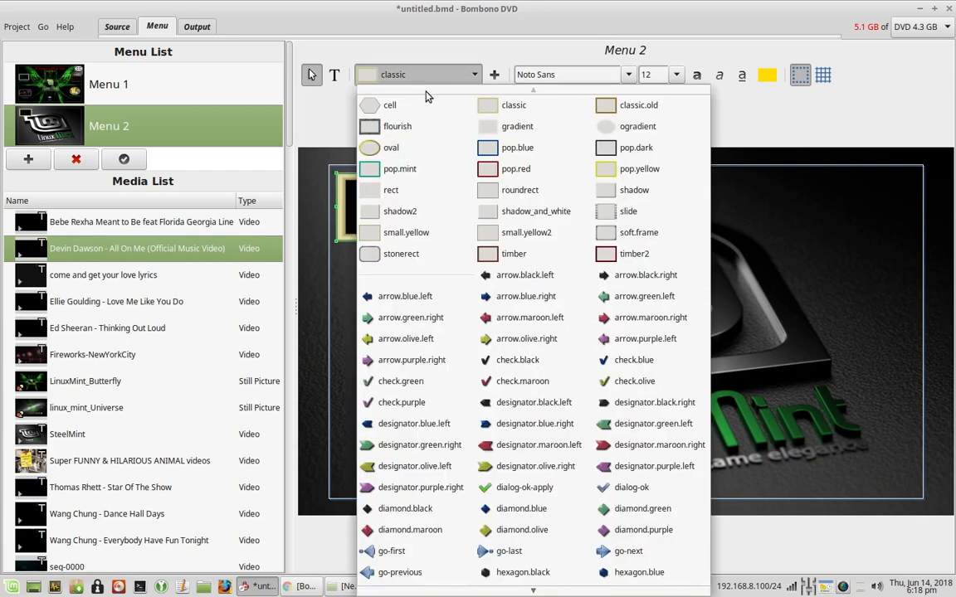
left_click(514, 146)
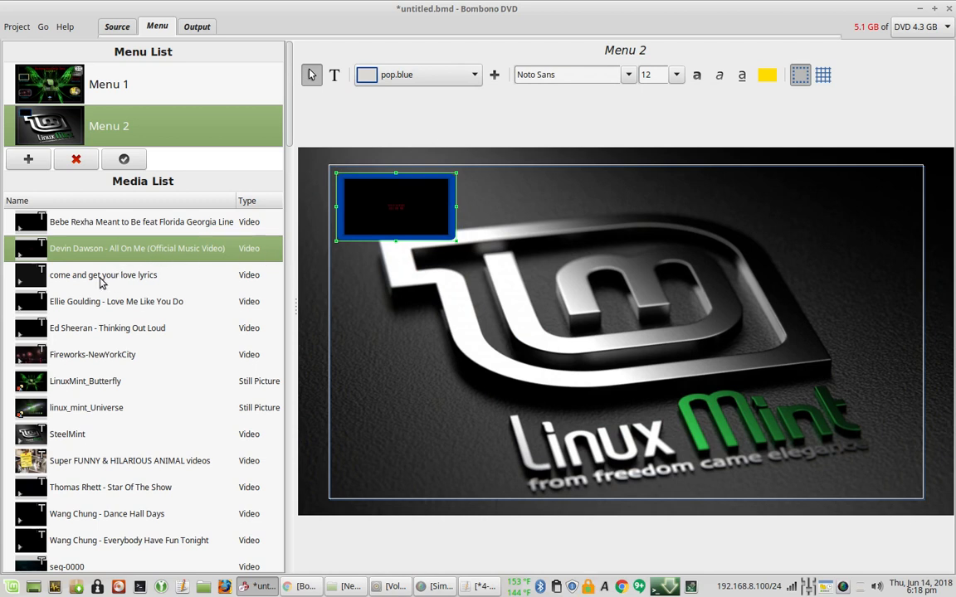
Add the come and get your love lyrics and Ellie Goulding videos below the first thumbnail, spacing the column evenly.
left_click_drag(99, 280, 392, 283)
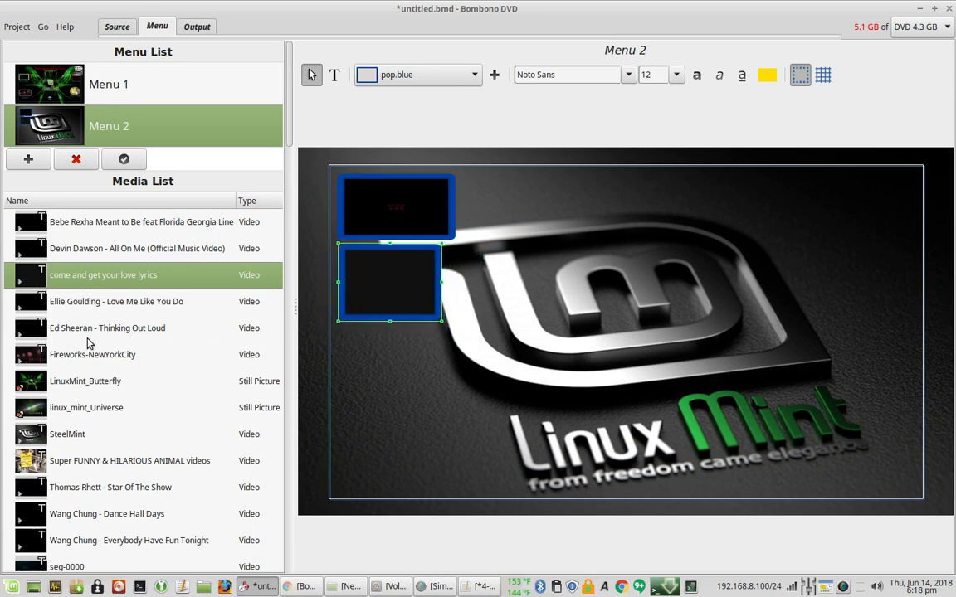
left_click_drag(100, 303, 375, 406)
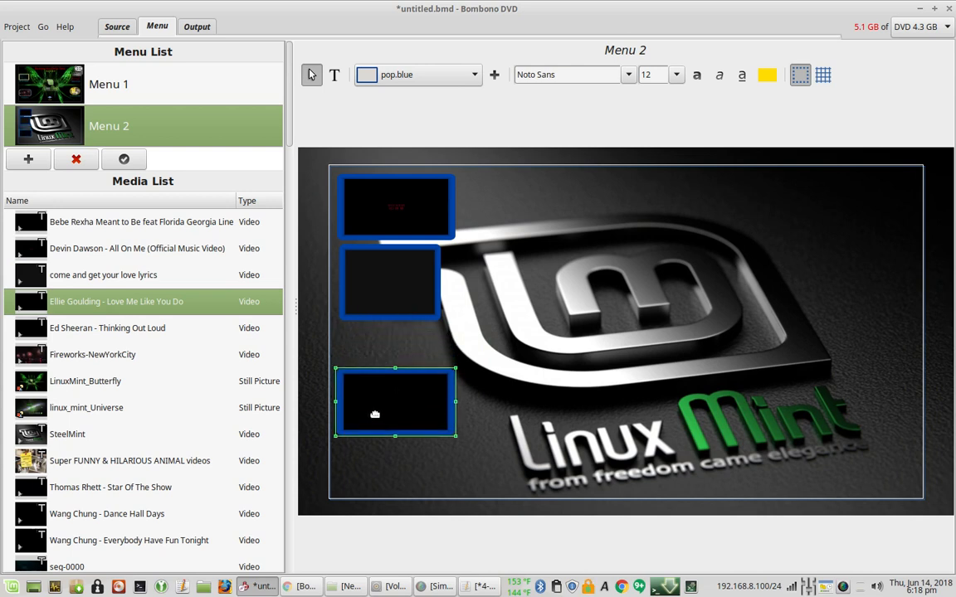
left_click(394, 273)
left_click_drag(394, 274, 399, 295)
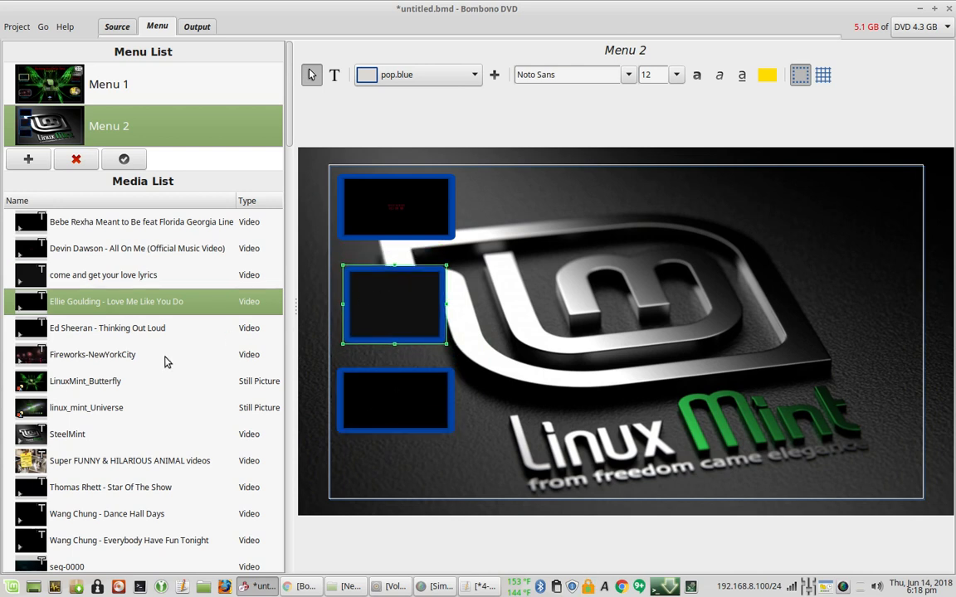
Add Thomas Rhett - Star Of The Show to Menu 2's upper-right corner, with Ed Sheeran - Thinking Out Loud beneath it.
left_click(74, 329)
left_click_drag(74, 329, 835, 226)
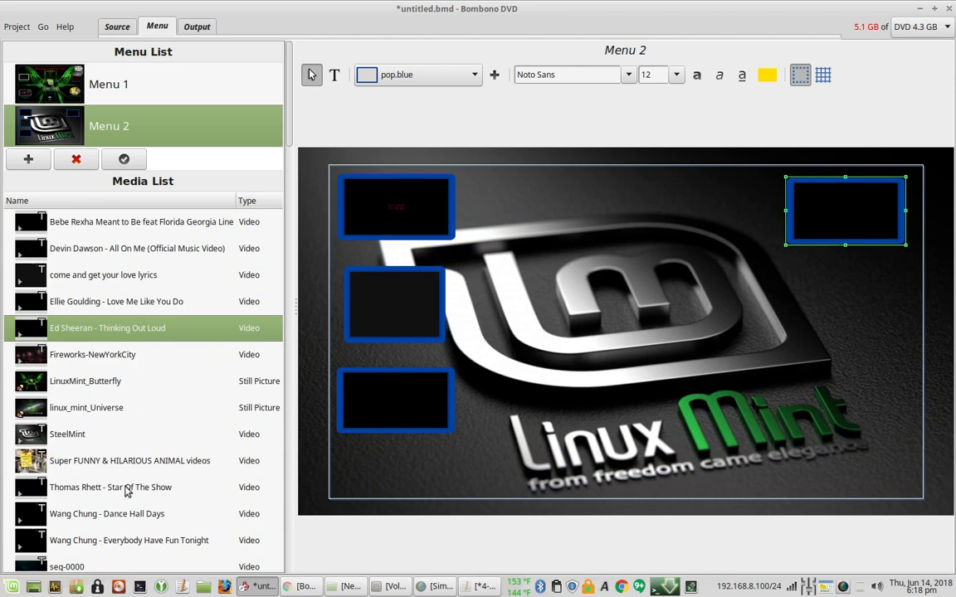
left_click_drag(817, 225, 829, 300)
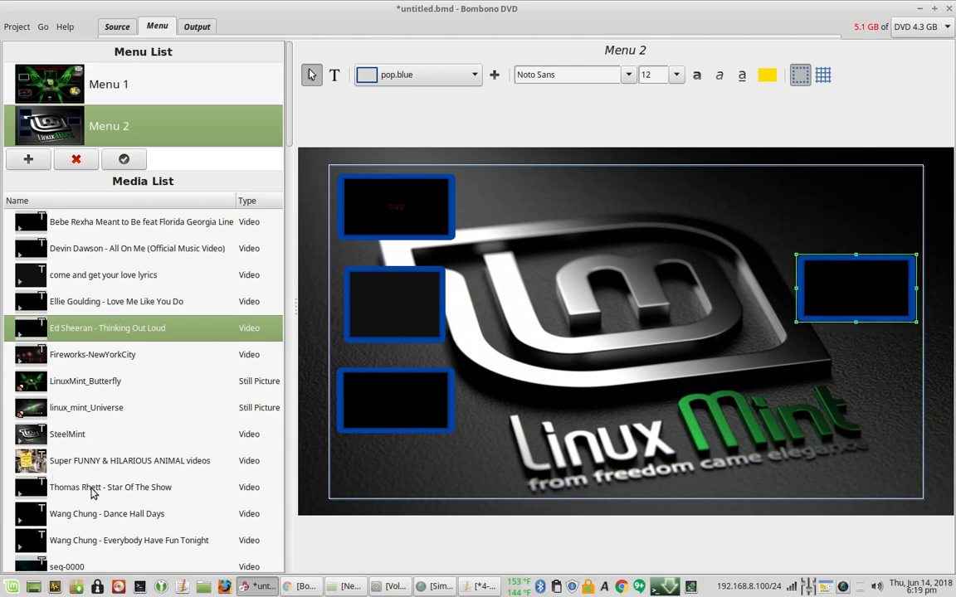
left_click_drag(91, 487, 841, 214)
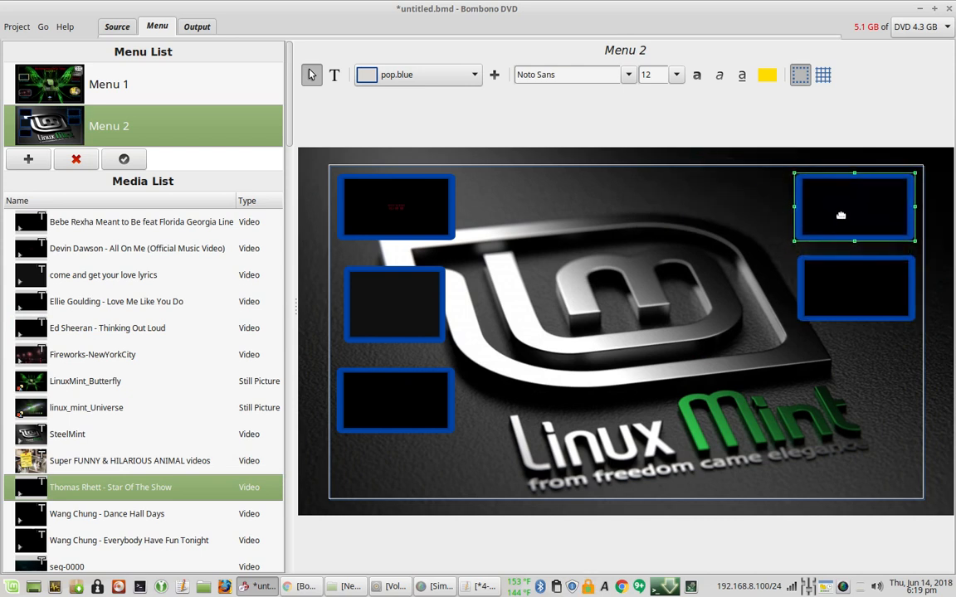
left_click_drag(852, 269, 850, 278)
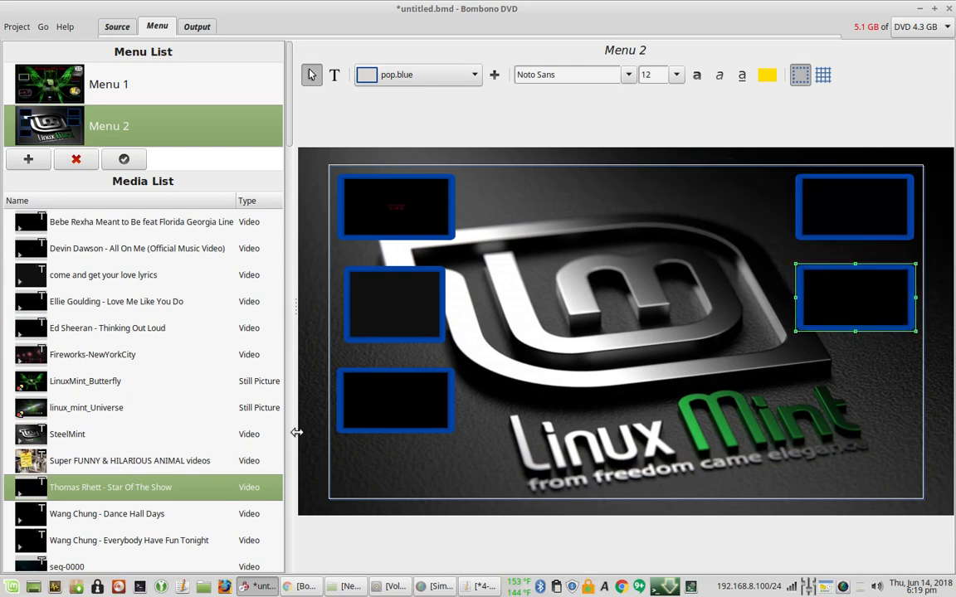
Add Wang Chung - Dance Hall Days below the Ed Sheeran thumbnail and shrink all three right-hand thumbnails toward the edge.
left_click_drag(156, 515, 833, 373)
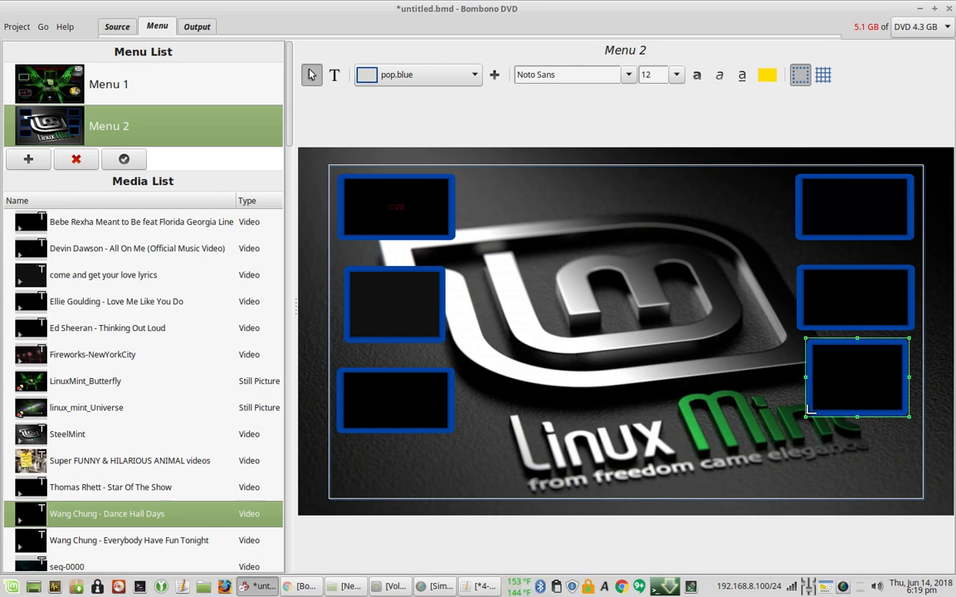
left_click_drag(805, 427, 843, 380)
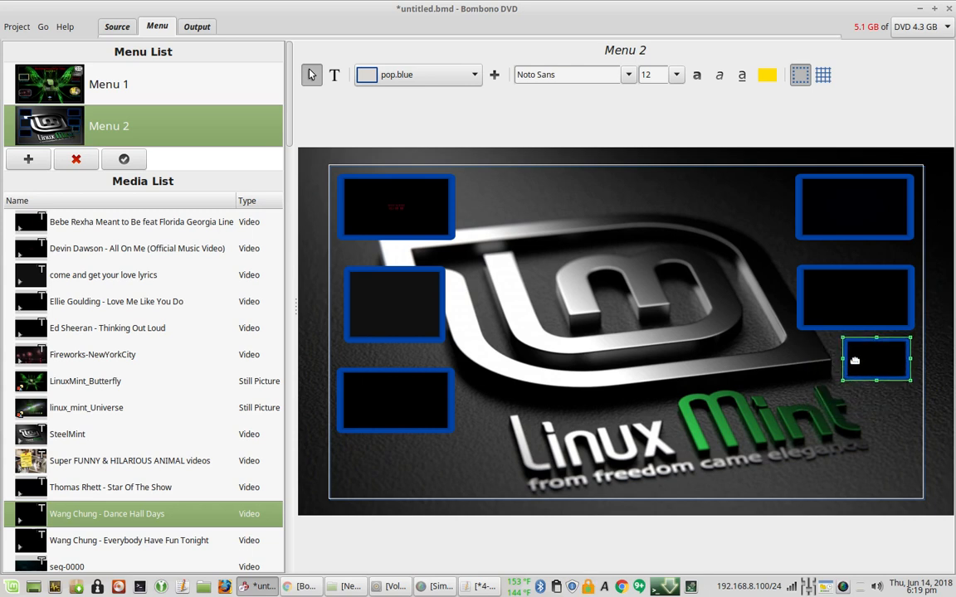
left_click(867, 275)
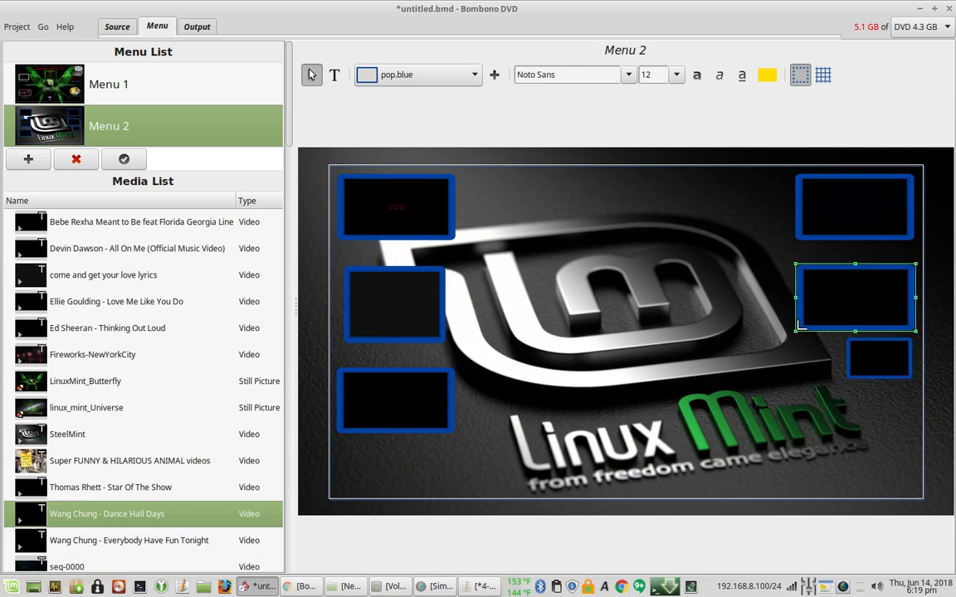
left_click_drag(800, 326, 846, 313)
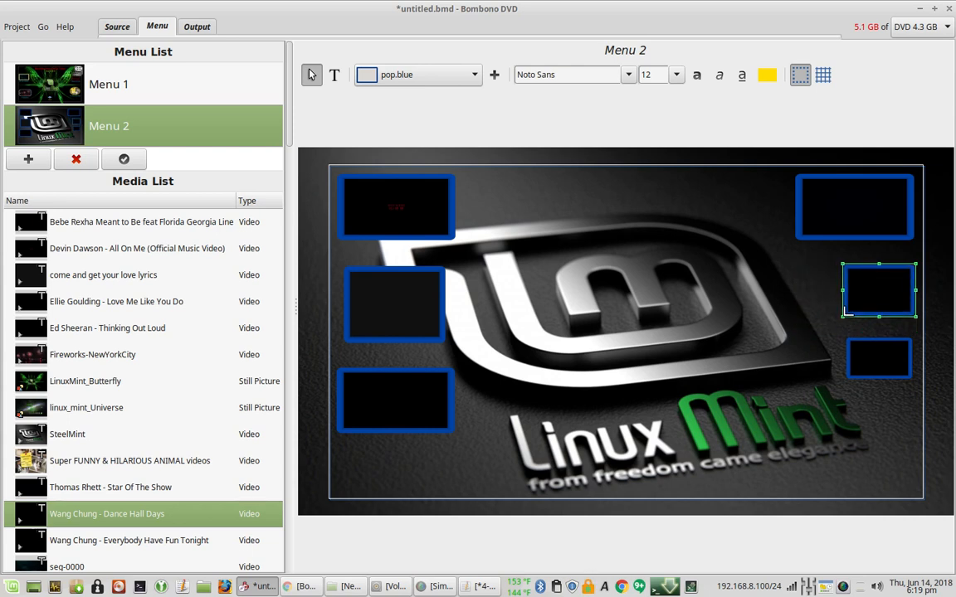
left_click(825, 212)
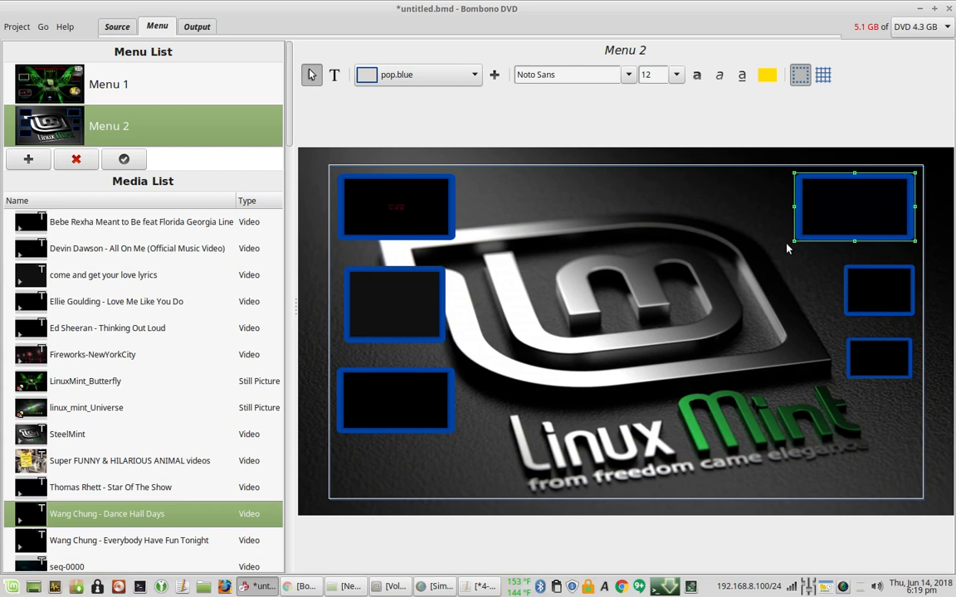
left_click_drag(803, 234, 844, 224)
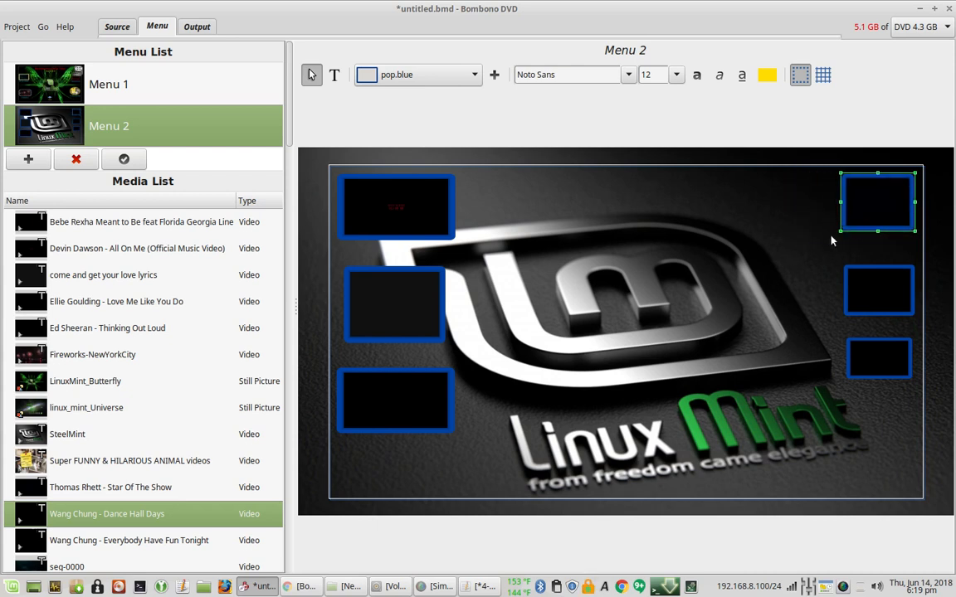
left_click(746, 214)
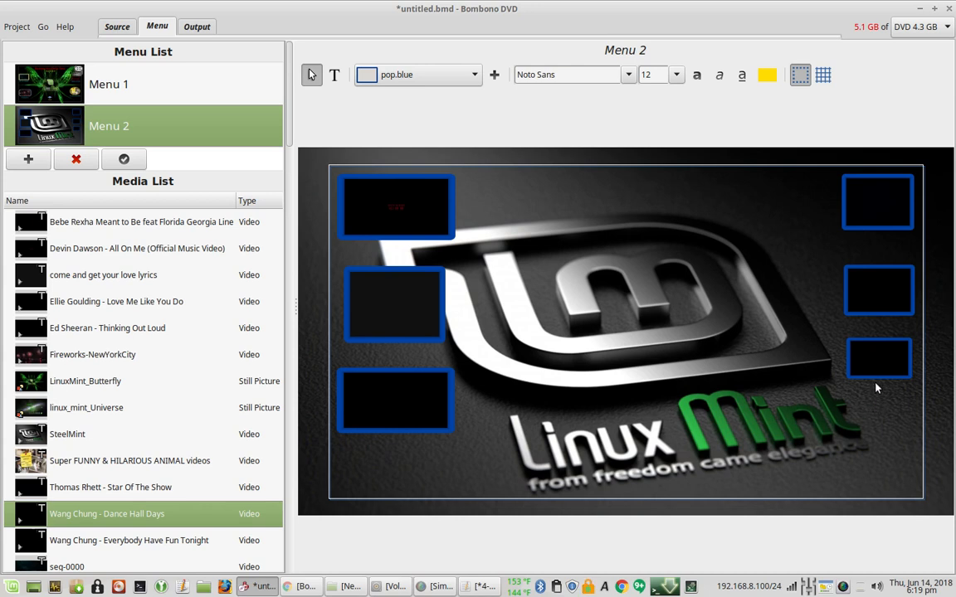
Add Wang Chung - Everybody Have Fun Tonight as a small thumbnail in the lower-right corner and even out the thumbnail spacing.
left_click(152, 544)
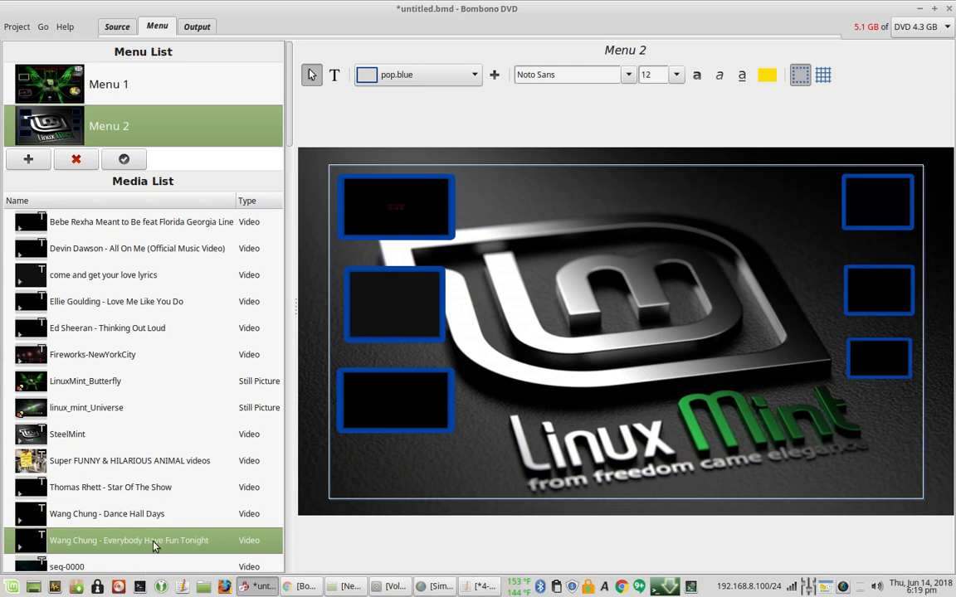
left_click_drag(143, 547, 846, 445)
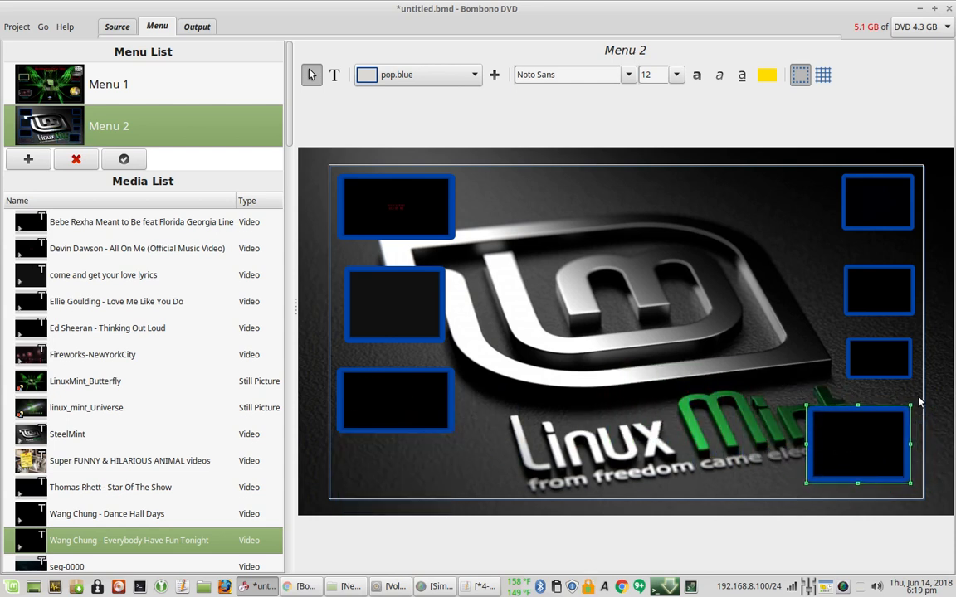
left_click_drag(909, 410, 881, 459)
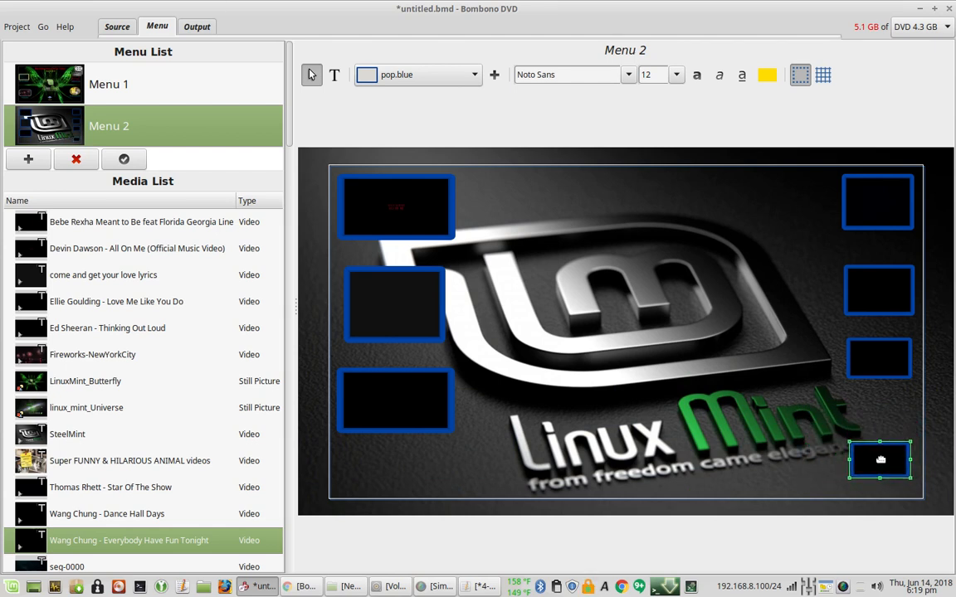
left_click_drag(879, 362, 877, 371)
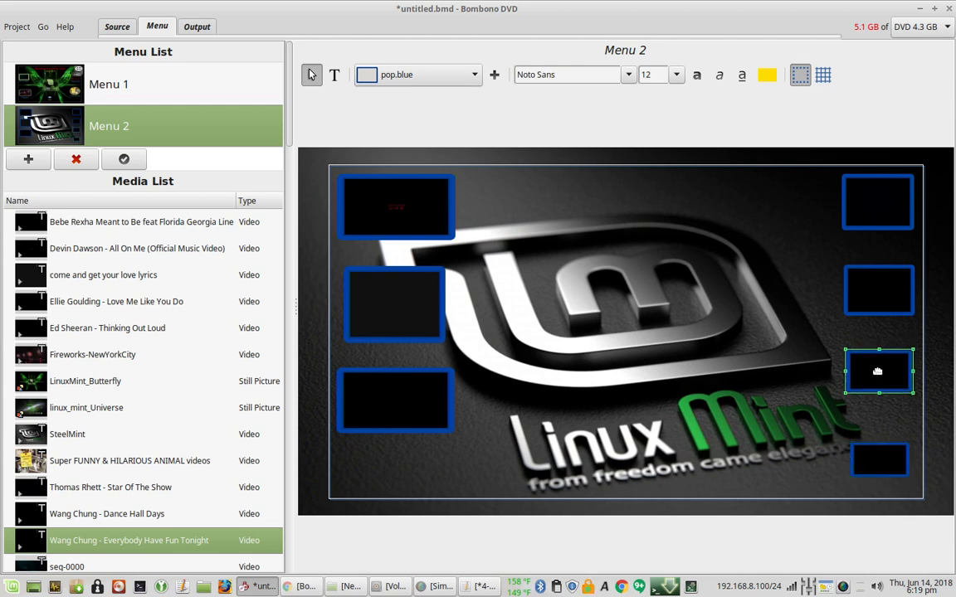
left_click(417, 324)
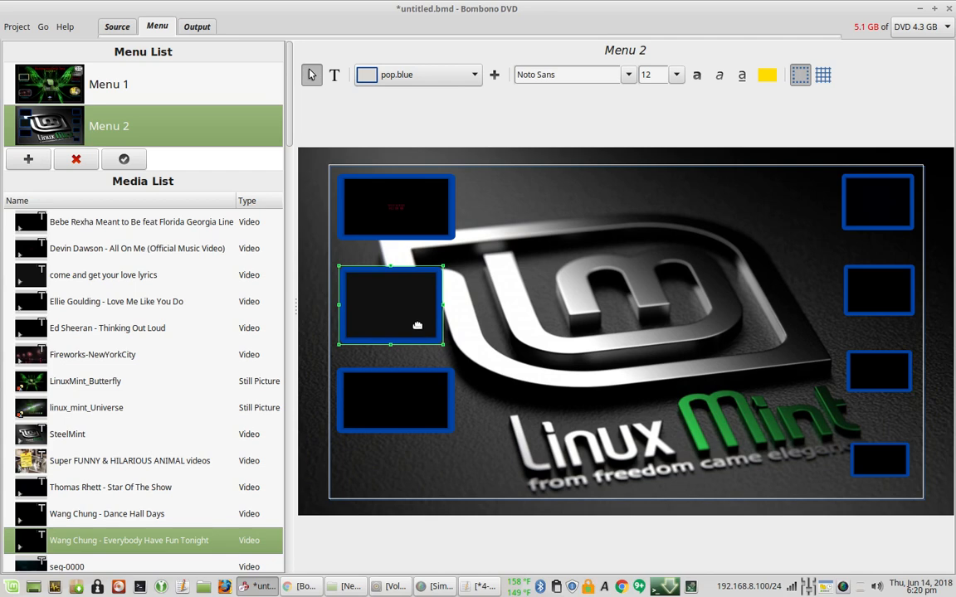
left_click(871, 200)
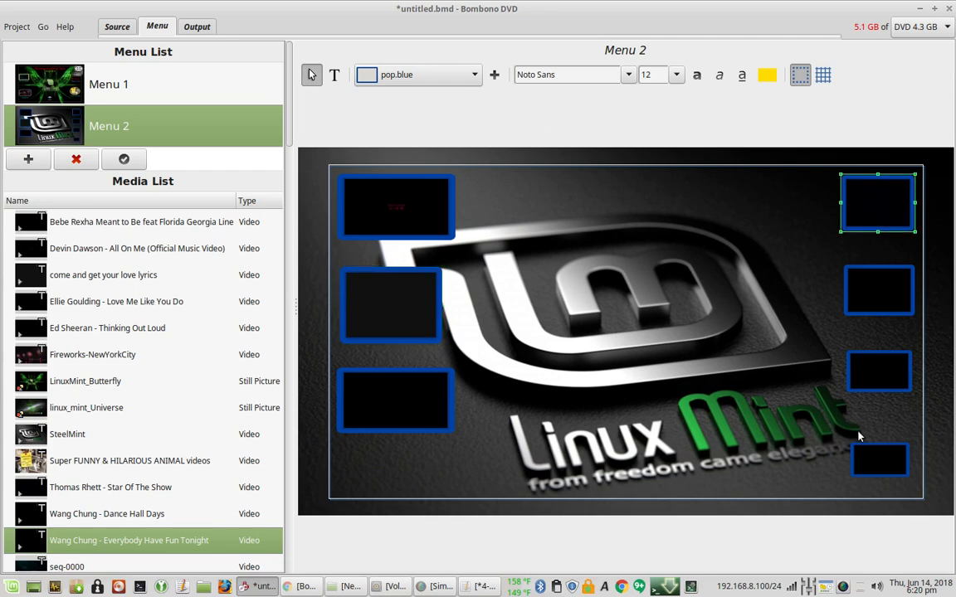
Change the frame of the Wang Chung - Everybody Have Fun Tonight thumbnail to timber.
left_click(875, 457)
left_click(447, 75)
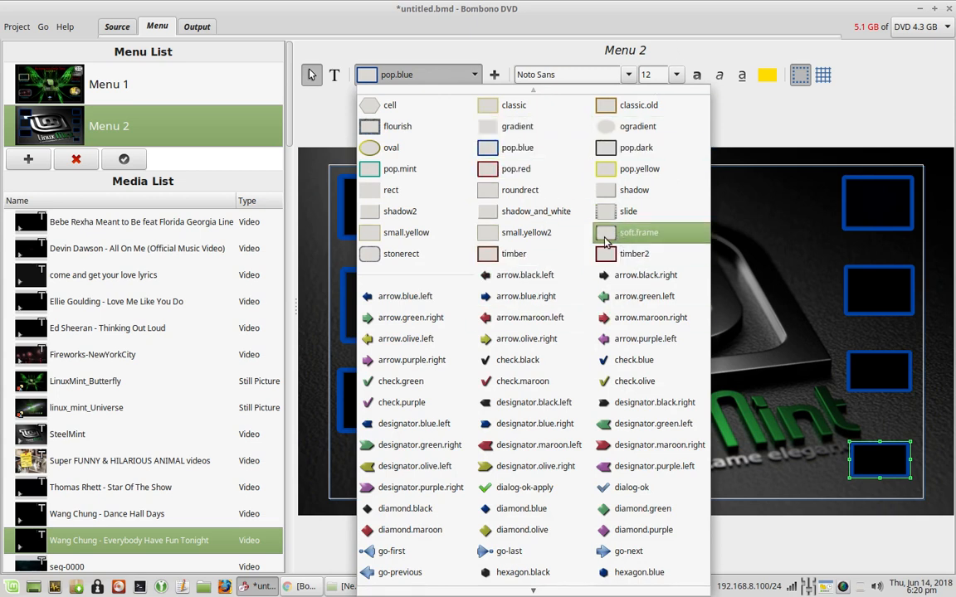
left_click(510, 263)
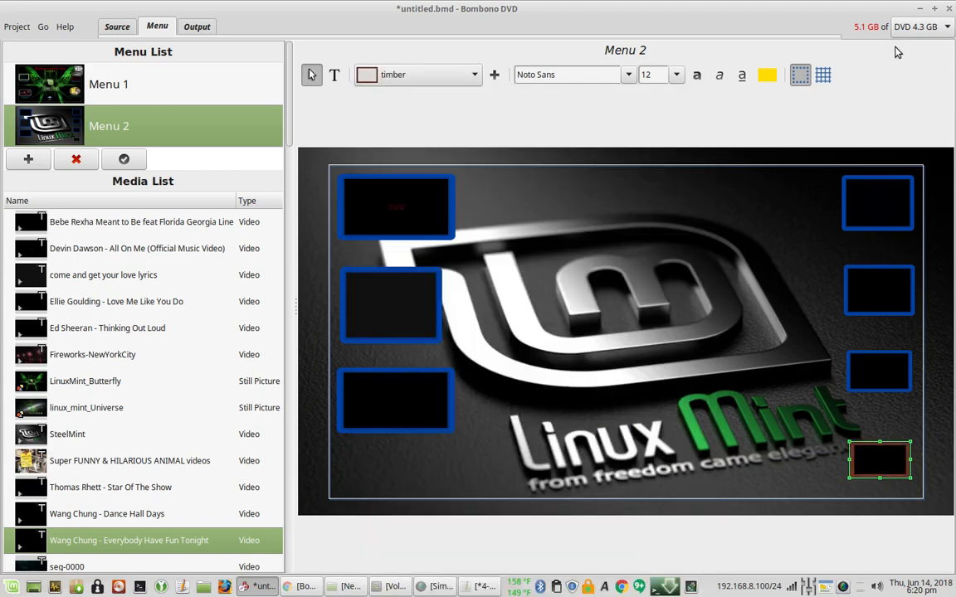
left_click(437, 468)
Place linux_mint_Universe on Menu 2 as a go-first arrow, shrink it and position it just left of the Linux Mint lettering.
left_click(369, 76)
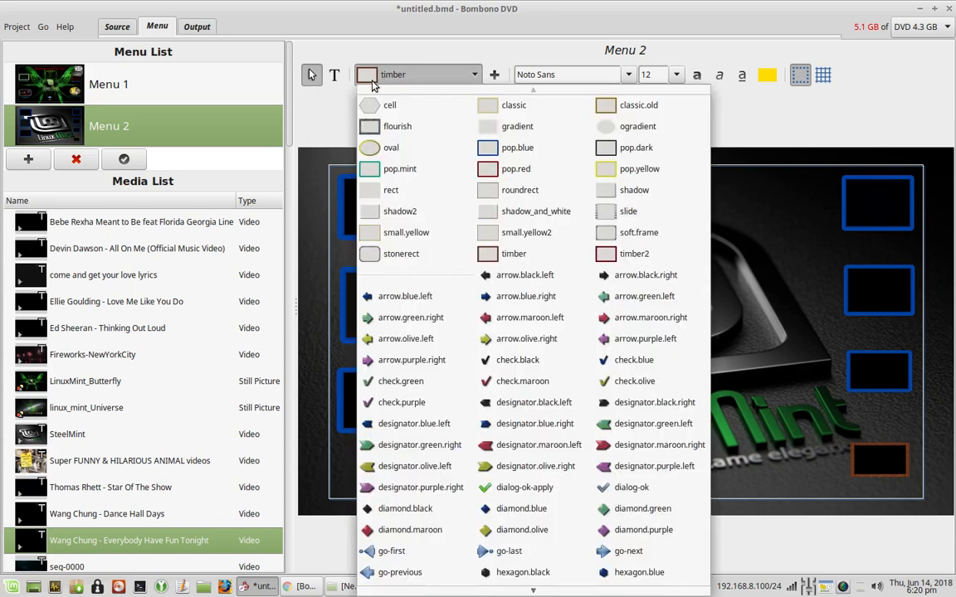
scroll(457, 399, "down", 2)
left_click(421, 435)
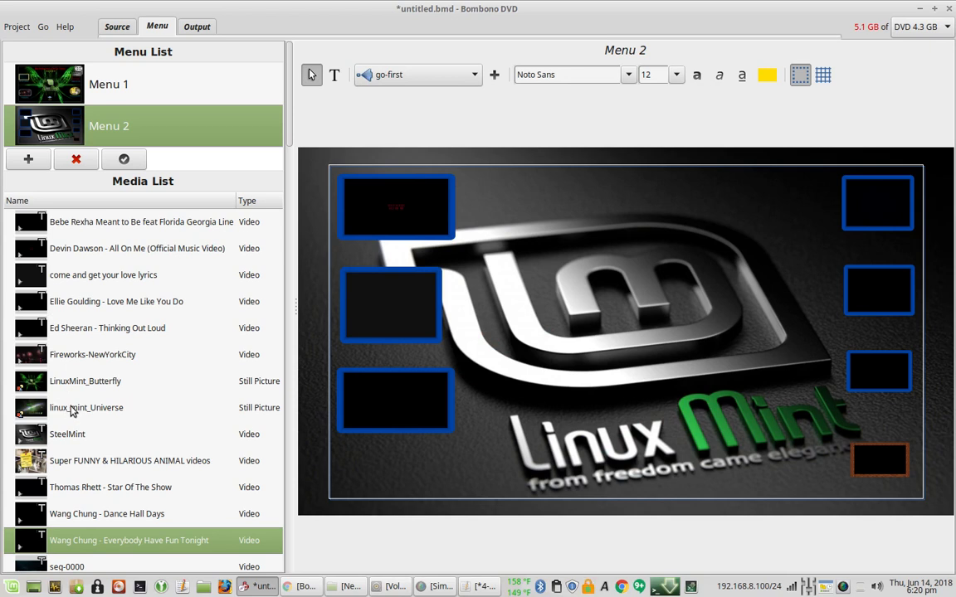
left_click_drag(71, 412, 384, 467)
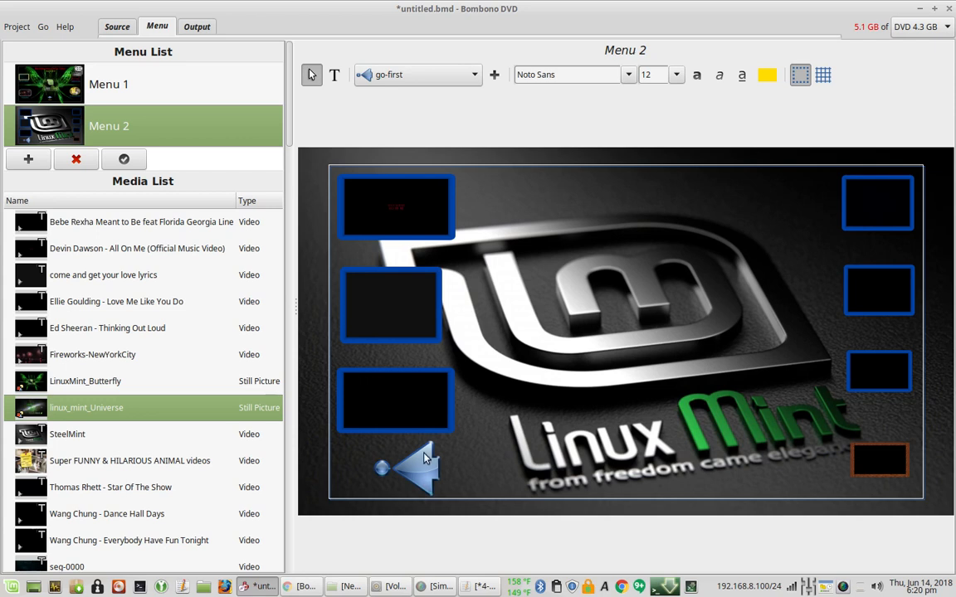
left_click(419, 465)
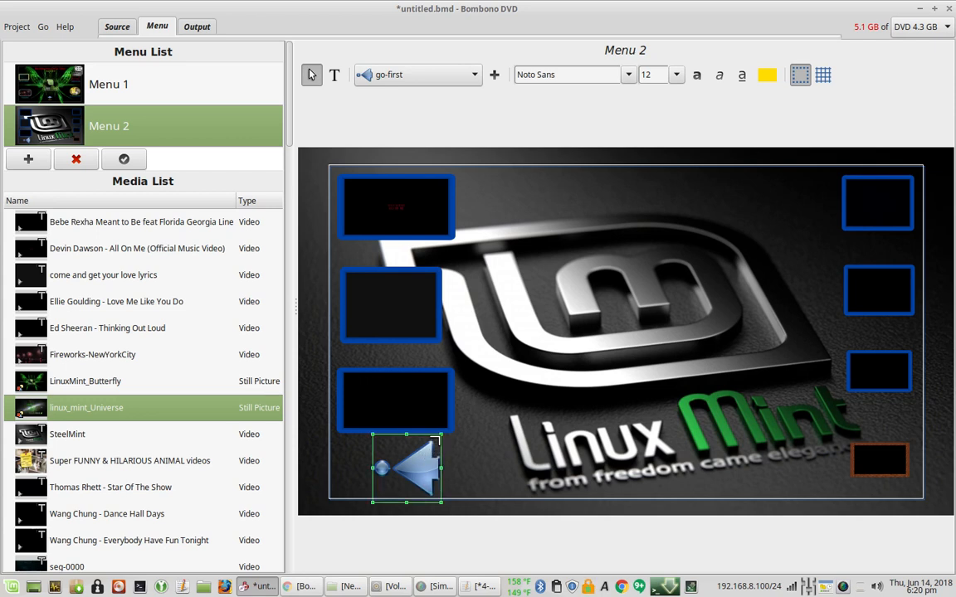
left_click_drag(435, 440, 475, 463)
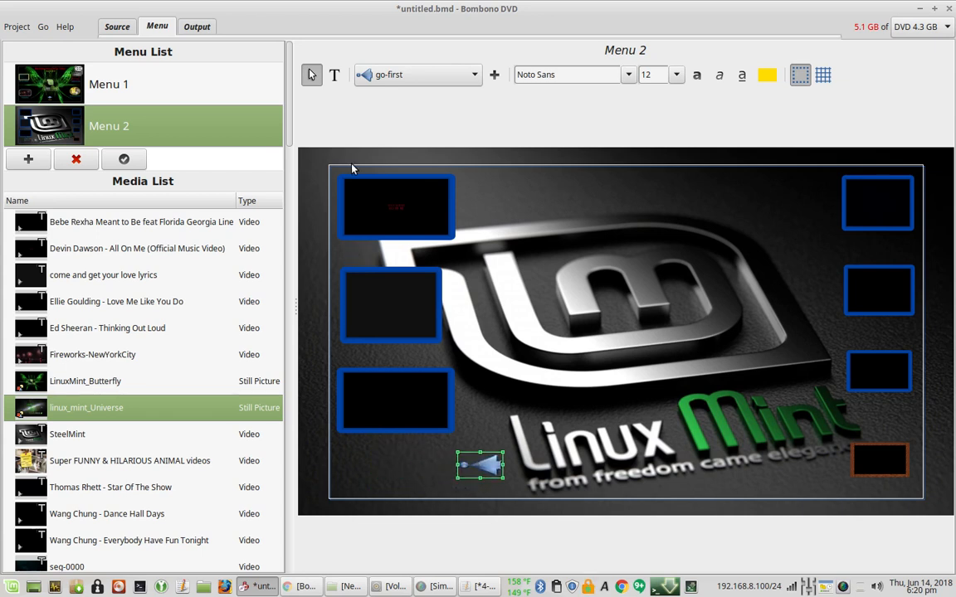
Add a yellow text caption reading "Menu 1" beneath the go-first arrow.
left_click(335, 75)
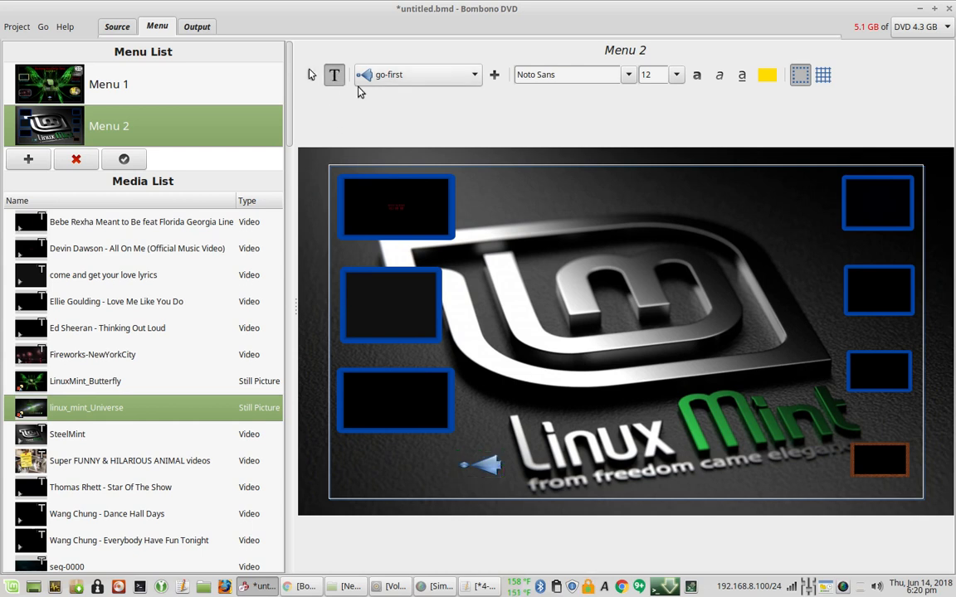
left_click(458, 489)
type("Menu 1")
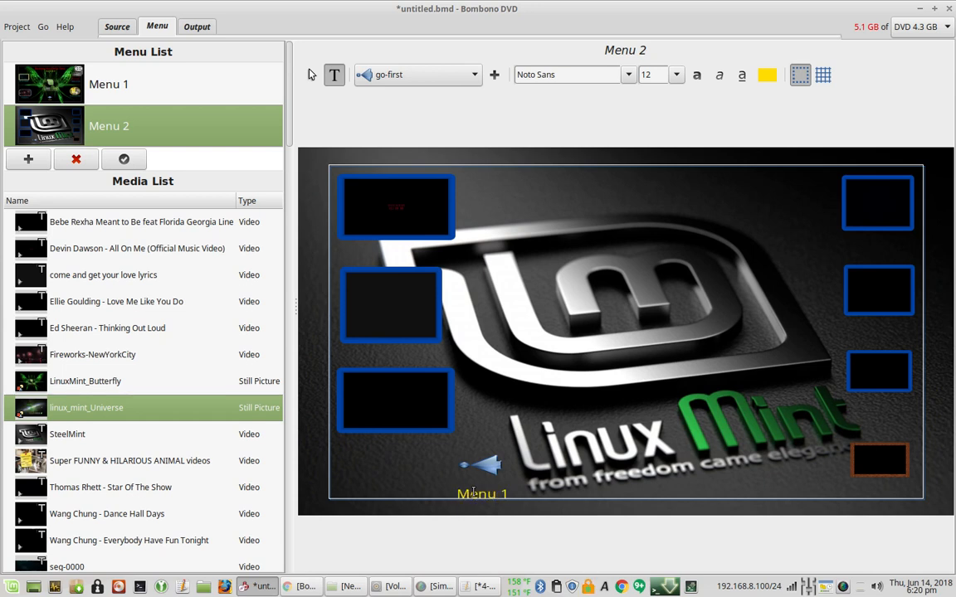
Change the yellow caption beneath the go-first arrow to read "Previous Menu".
key("BackSpace")
key("BackSpace")
key("Home")
type("Previous")
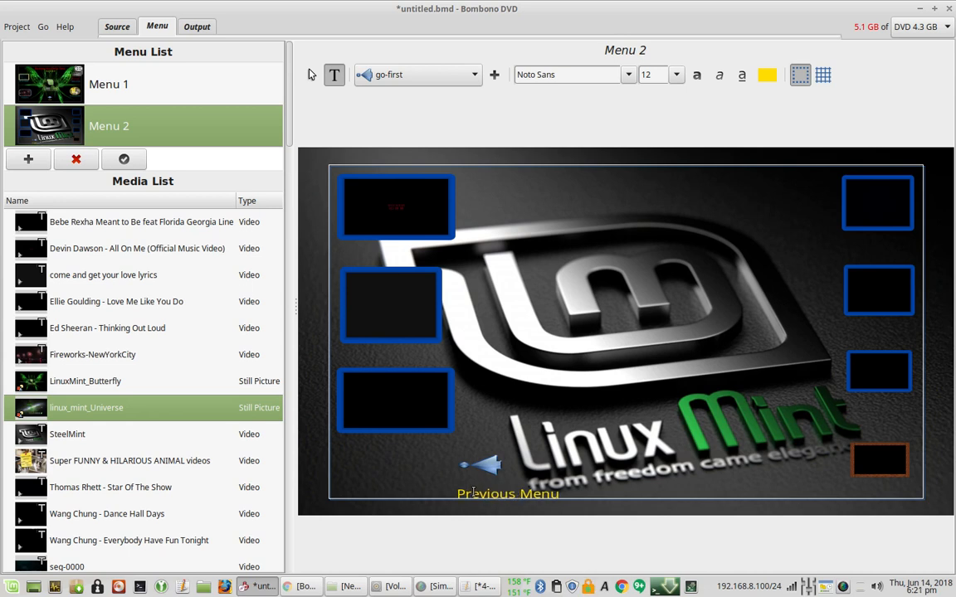
Move the "Previous Menu" caption and the go-first arrow left, clear of the Linux Mint lettering, and enlarge the arrow slightly.
left_click(311, 75)
left_click(508, 496)
left_click_drag(504, 496, 442, 469)
left_click(475, 466)
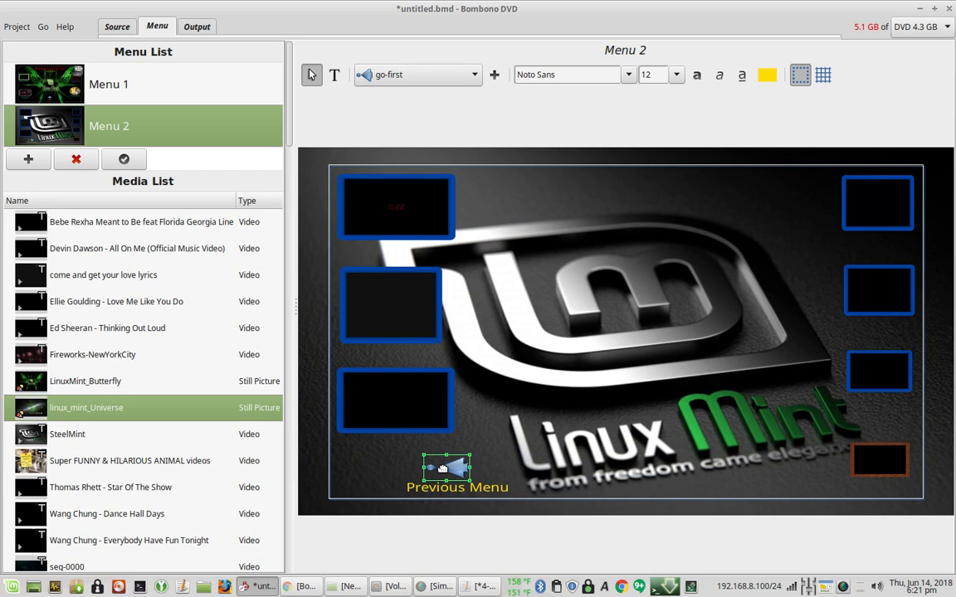
left_click(378, 482)
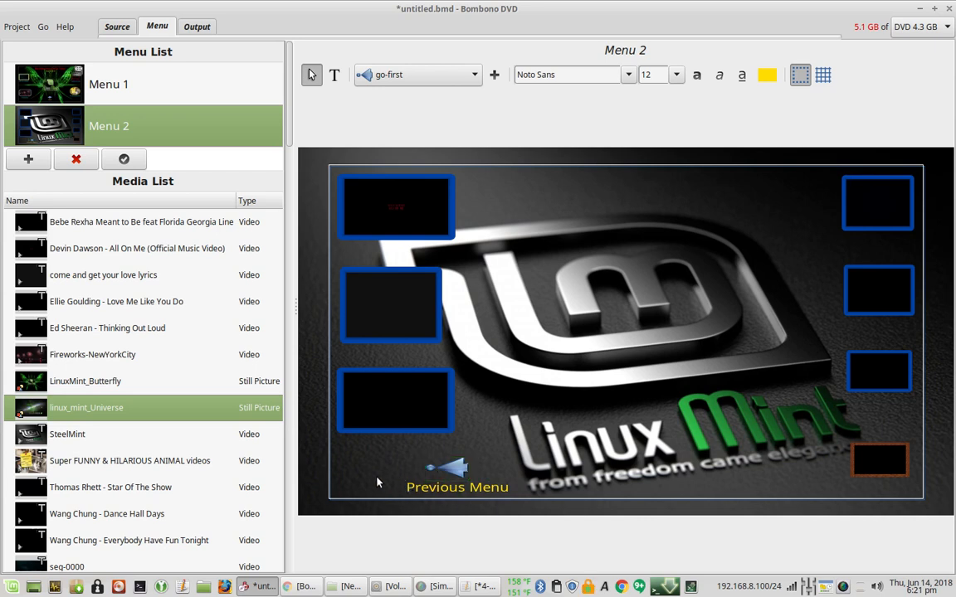
left_click(455, 468)
left_click_drag(465, 457, 487, 449)
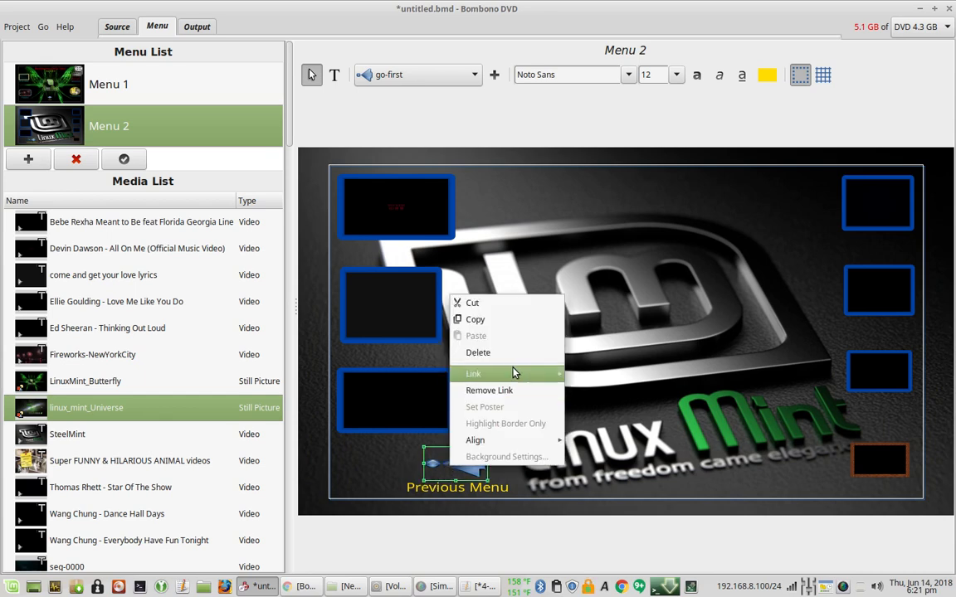
Link both the go-first arrow and its "Previous Menu" caption to Menu 1.
left_click(475, 375)
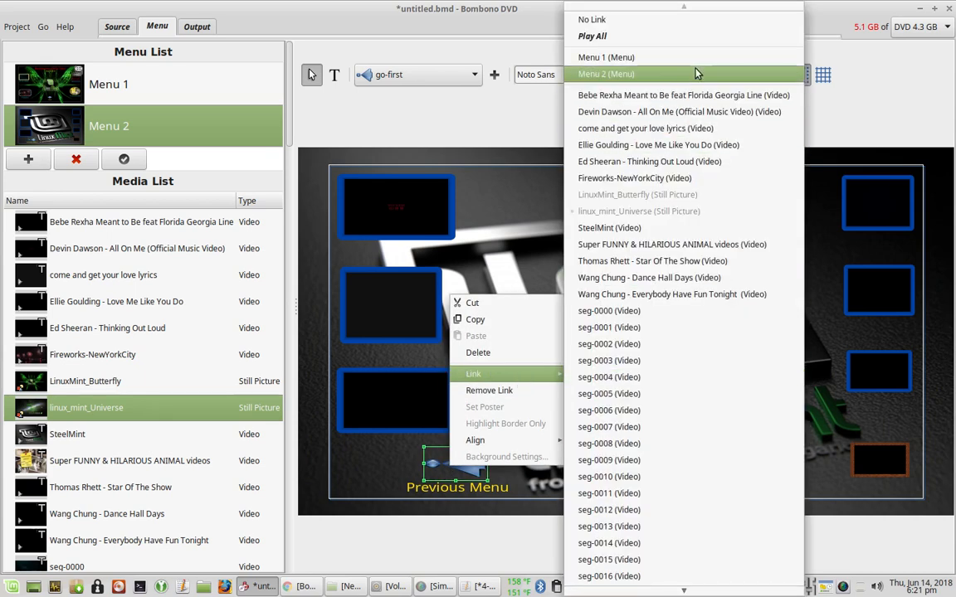
left_click(624, 53)
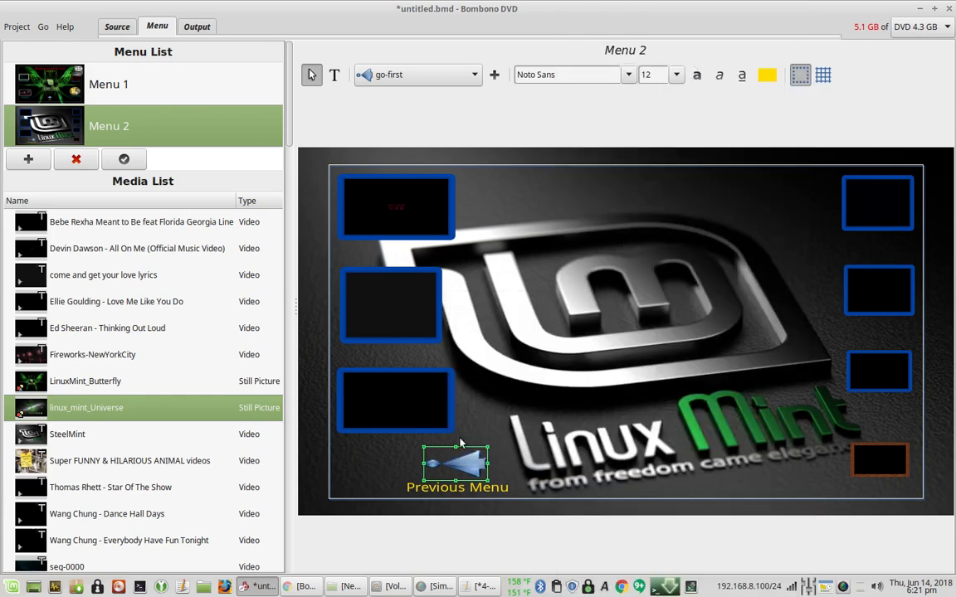
right_click(458, 489)
mouse_move(541, 395)
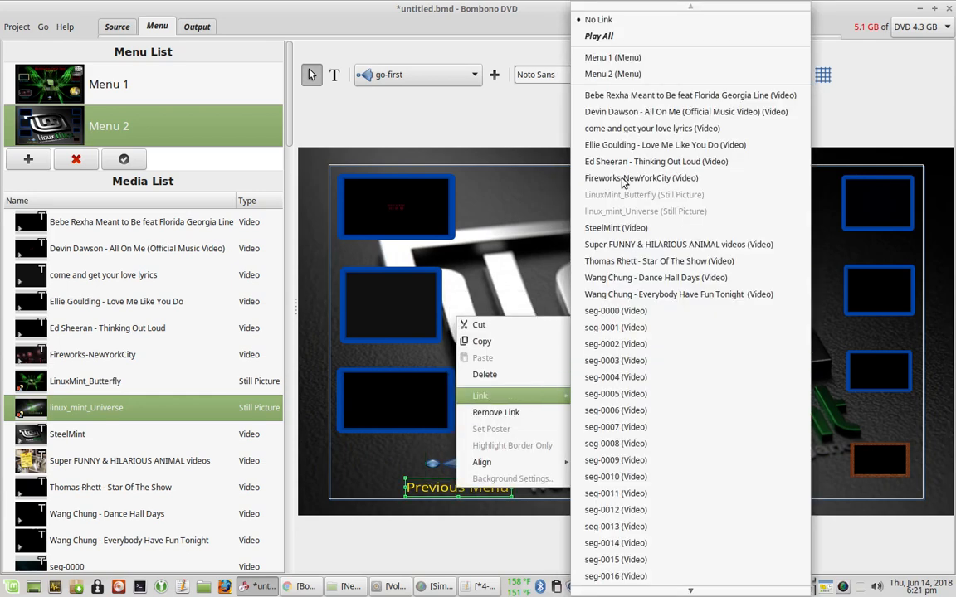
left_click(599, 58)
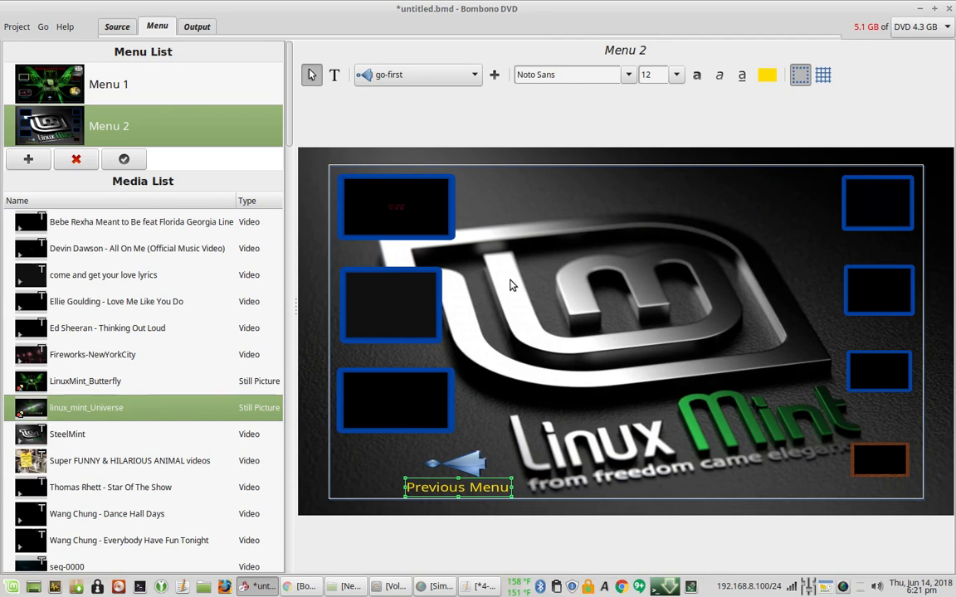
Turn on Highlight Border Only for the three blue-framed thumbnails along the left side of Menu 2.
right_click(376, 201)
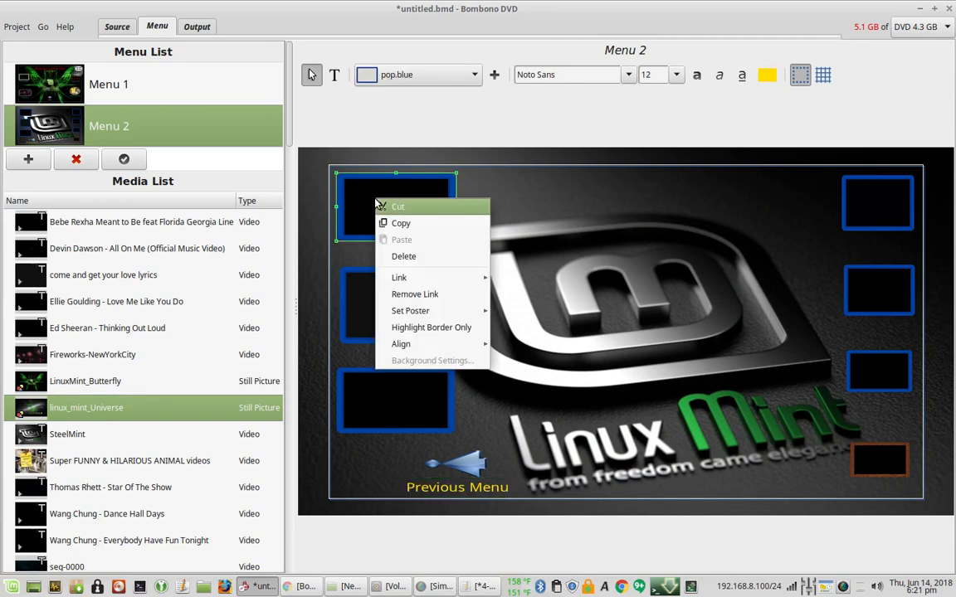
left_click(550, 200)
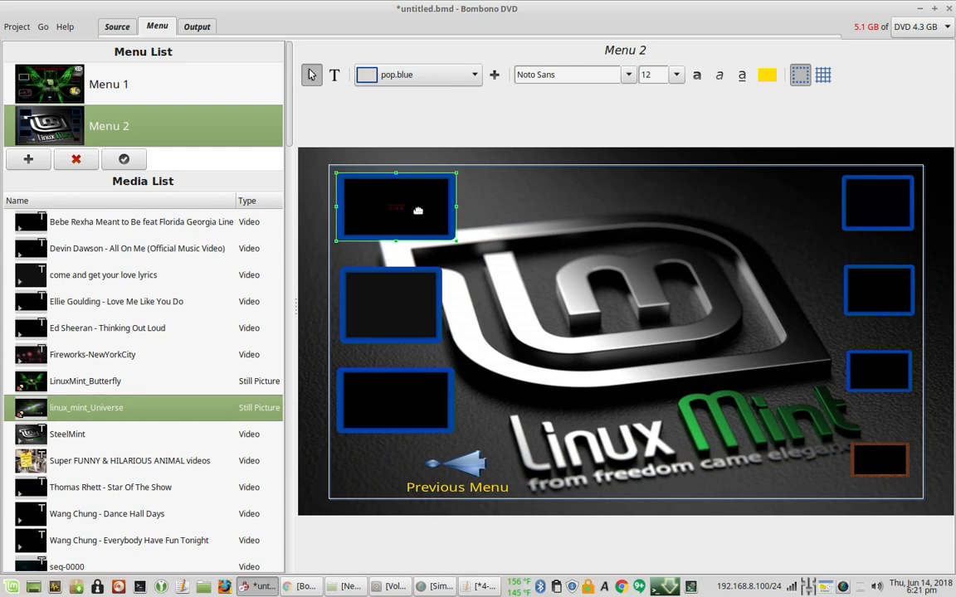
right_click(363, 224)
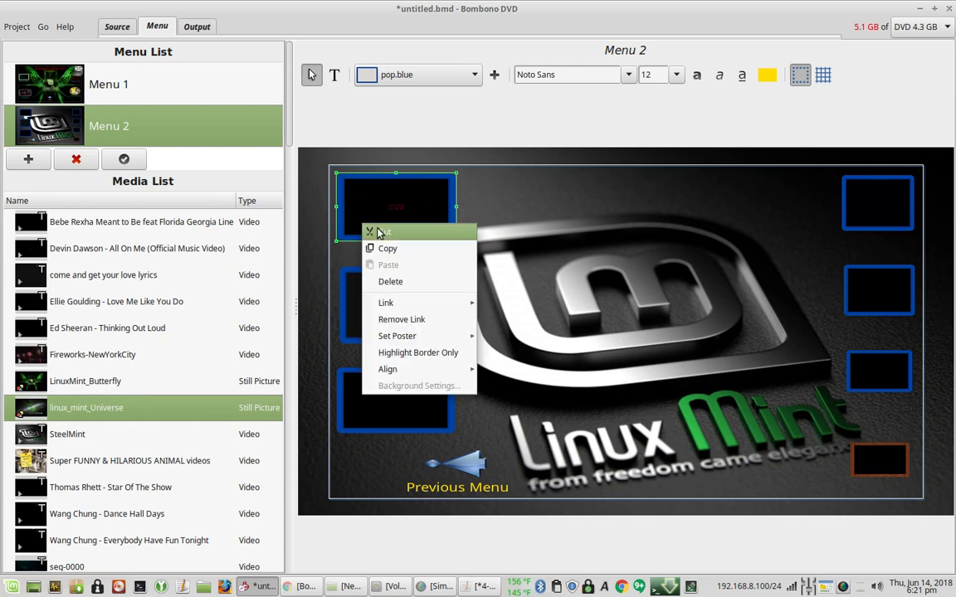
left_click(432, 352)
right_click(371, 330)
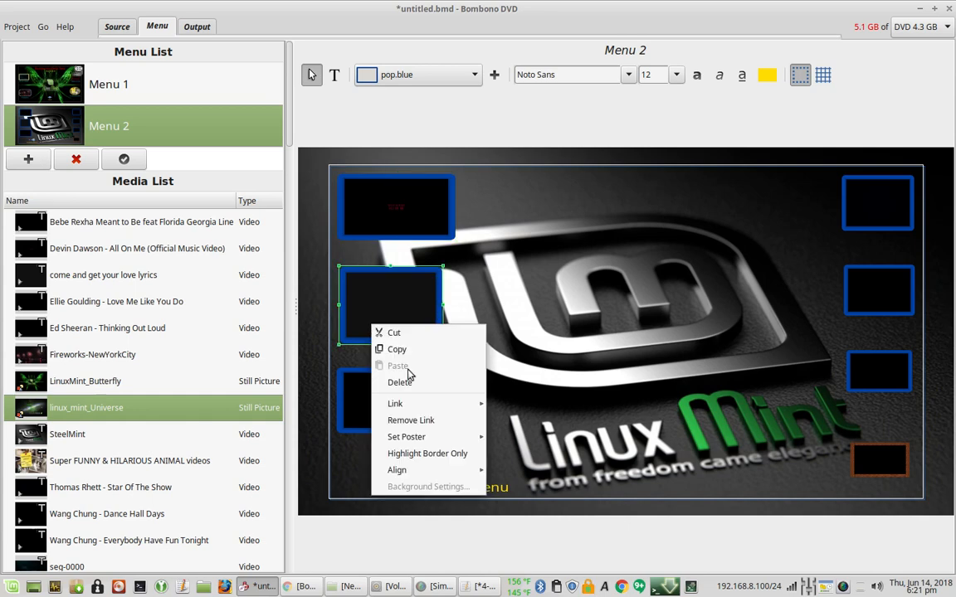
left_click(437, 454)
right_click(392, 397)
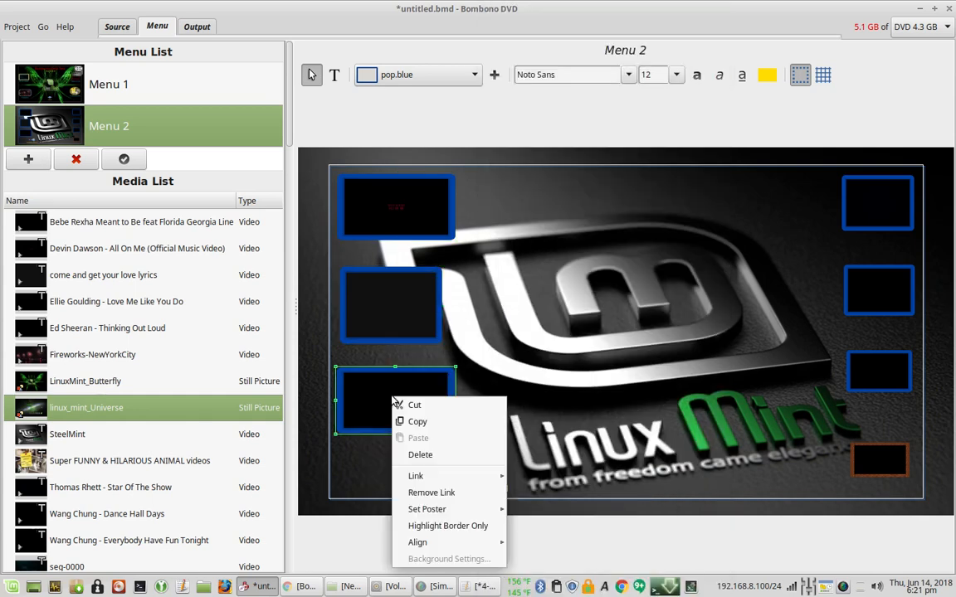
left_click(470, 525)
Turn on Highlight Border Only for the three blue-framed thumbnails on the right side, and nudge the timber-framed thumbnail slightly down and right.
right_click(858, 379)
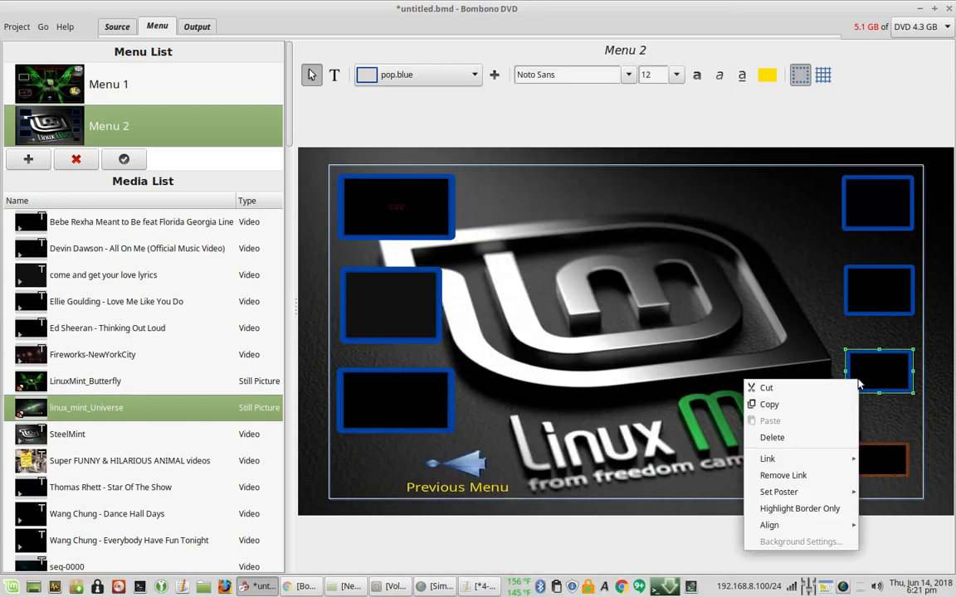
left_click(807, 515)
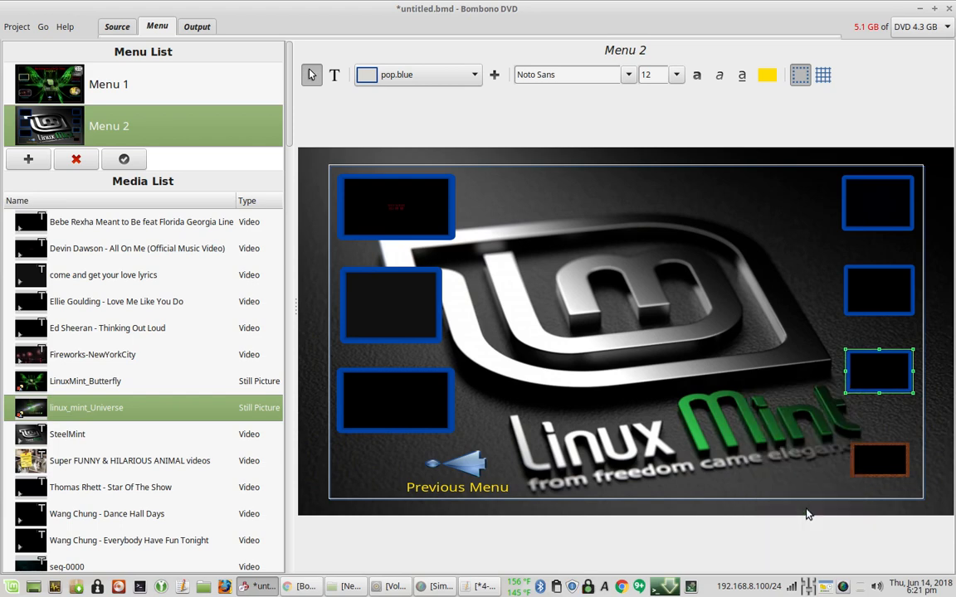
right_click(888, 307)
left_click(831, 436)
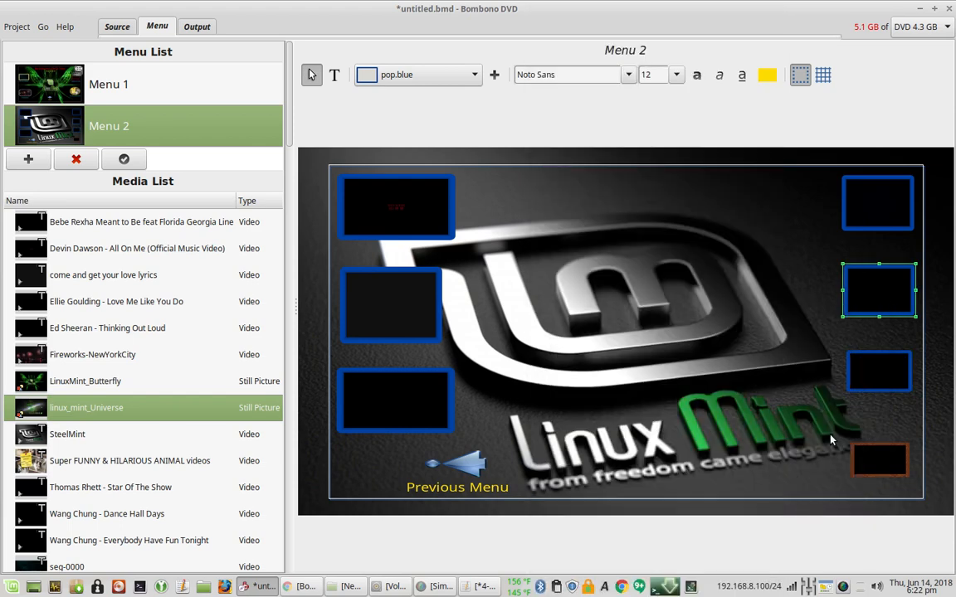
right_click(864, 202)
left_click(834, 335)
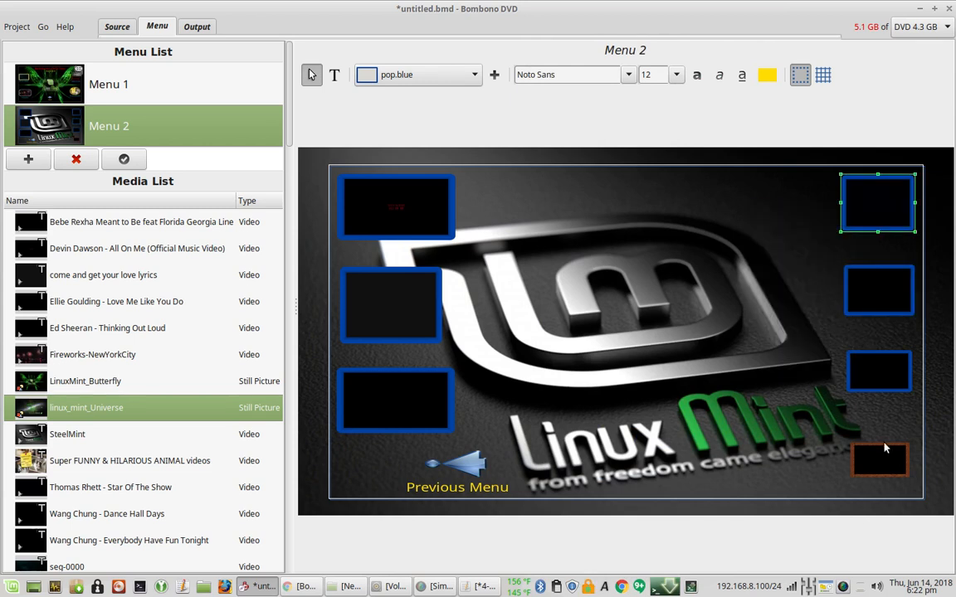
mouse_move(892, 460)
left_mouse_down()
mouse_move(886, 468)
mouse_move(894, 462)
left_mouse_up()
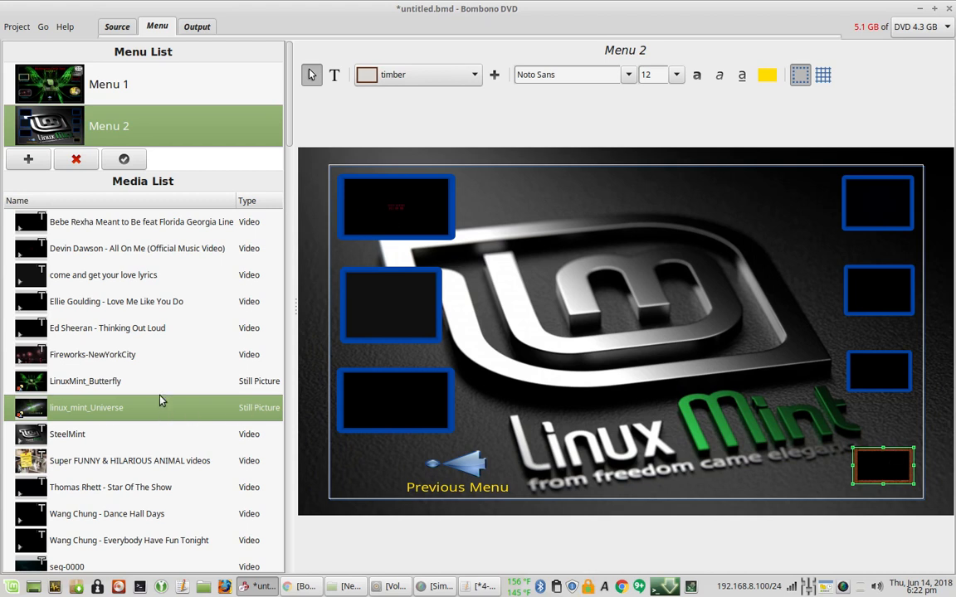
Review the options of the upper-left thumbnail, including its Highlight Border Only setting.
right_click(349, 220)
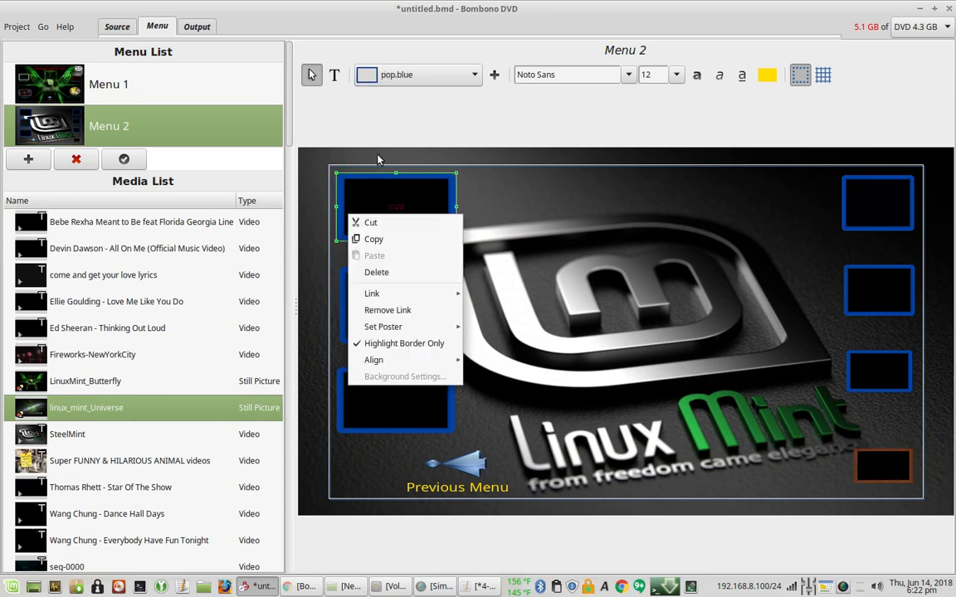
left_click(339, 139)
right_click(390, 218)
mouse_move(432, 296)
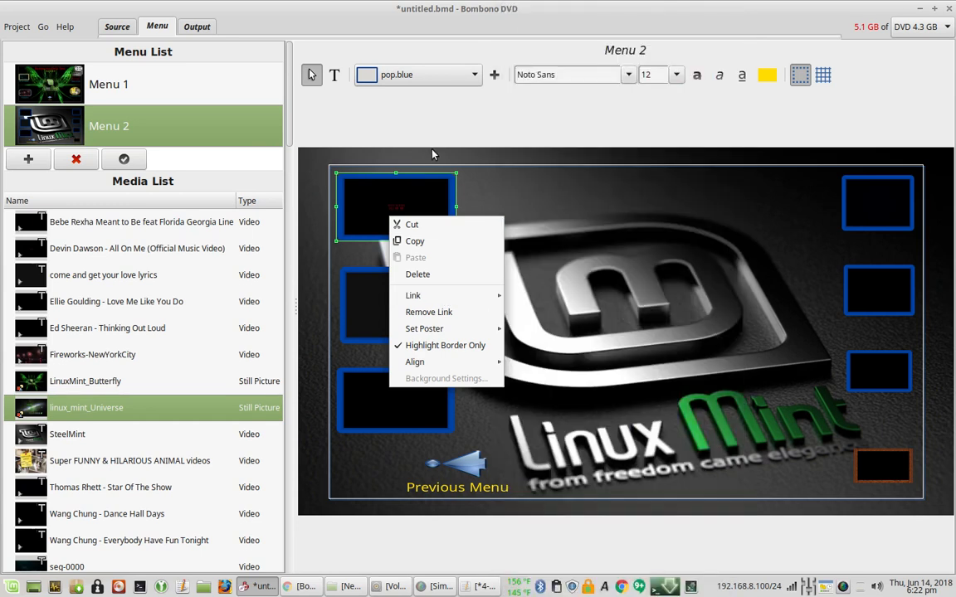
left_click(391, 116)
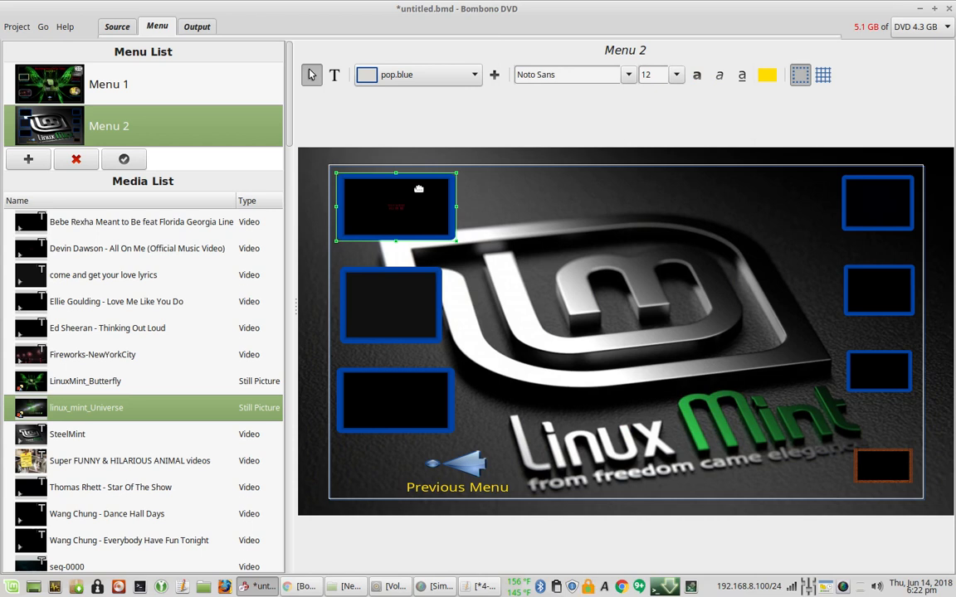
left_click(371, 253)
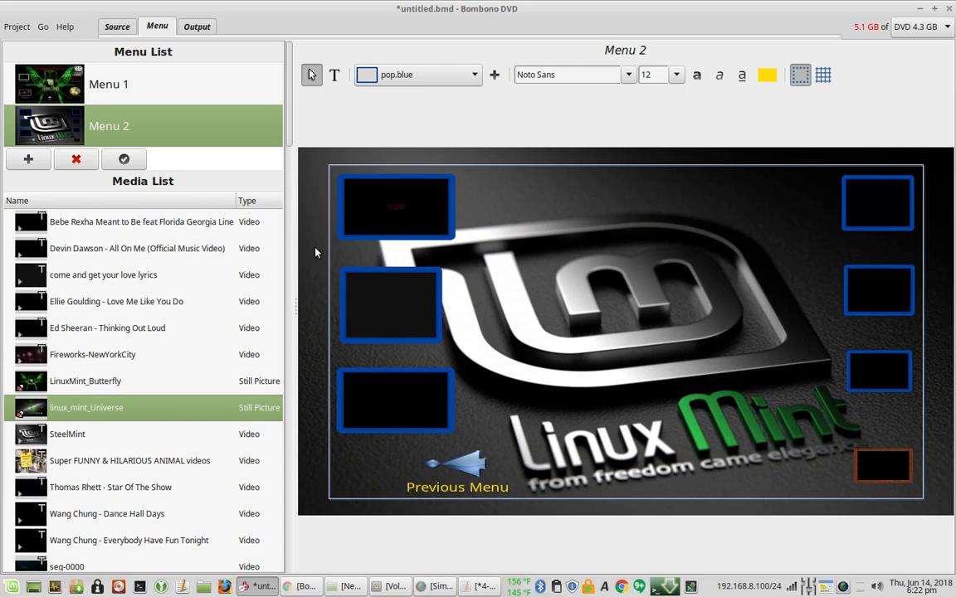
right_click(403, 235)
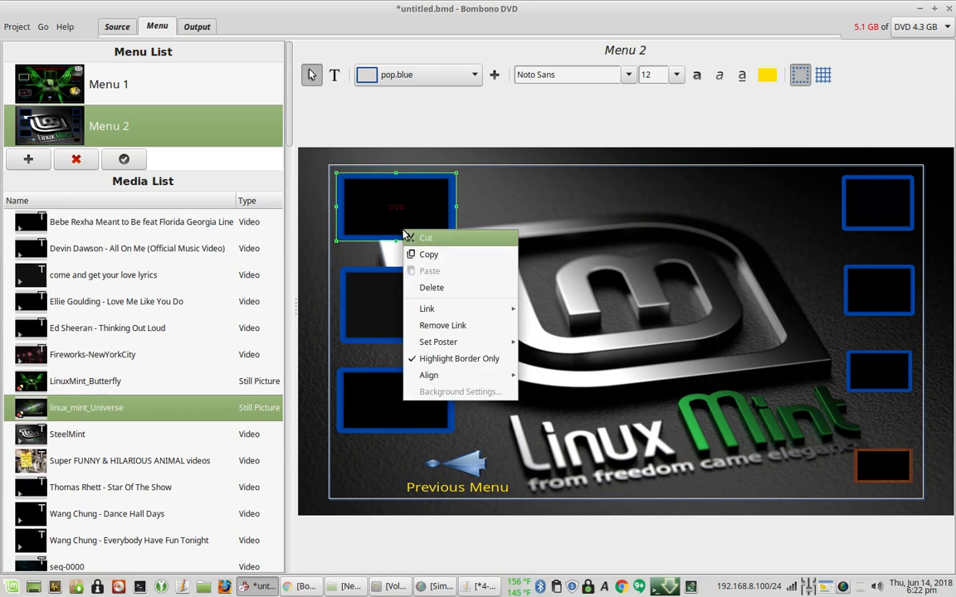
left_click(368, 258)
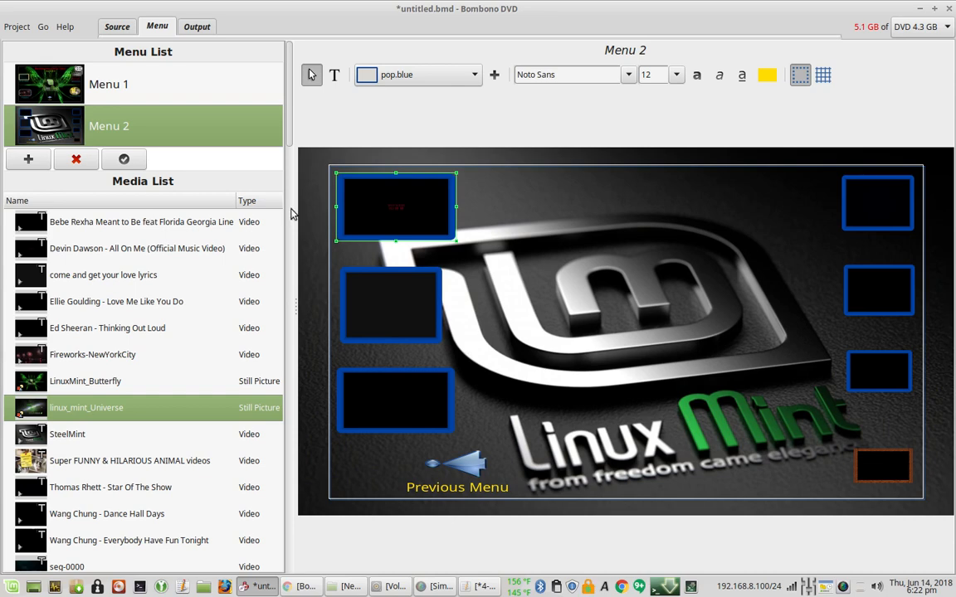
Check the upper-left thumbnail's link and set the end action of Devin Dawson - All On Me (Official Music Video) to Next Video.
right_click(361, 213)
mouse_move(436, 296)
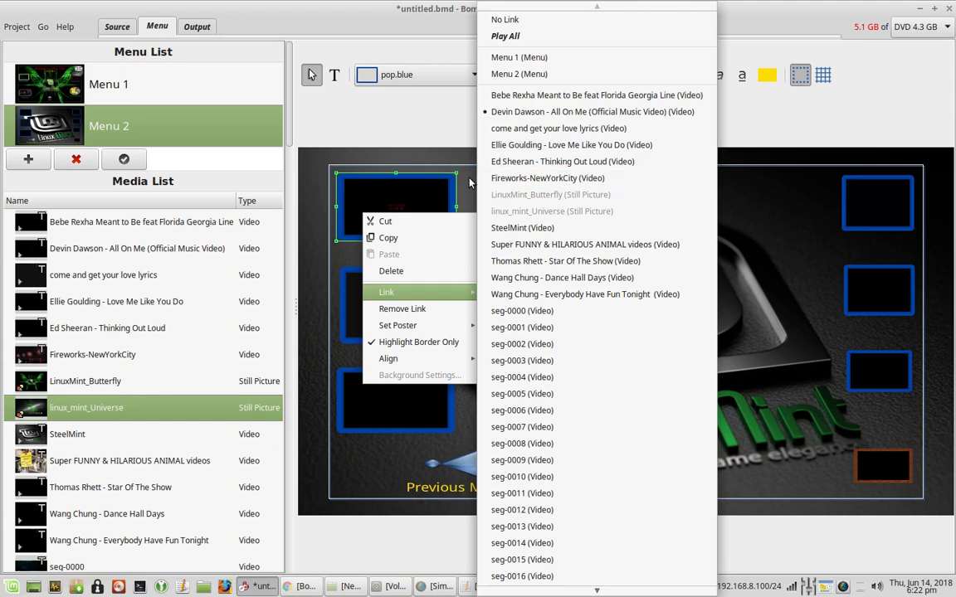
left_click(442, 195)
left_click(175, 250)
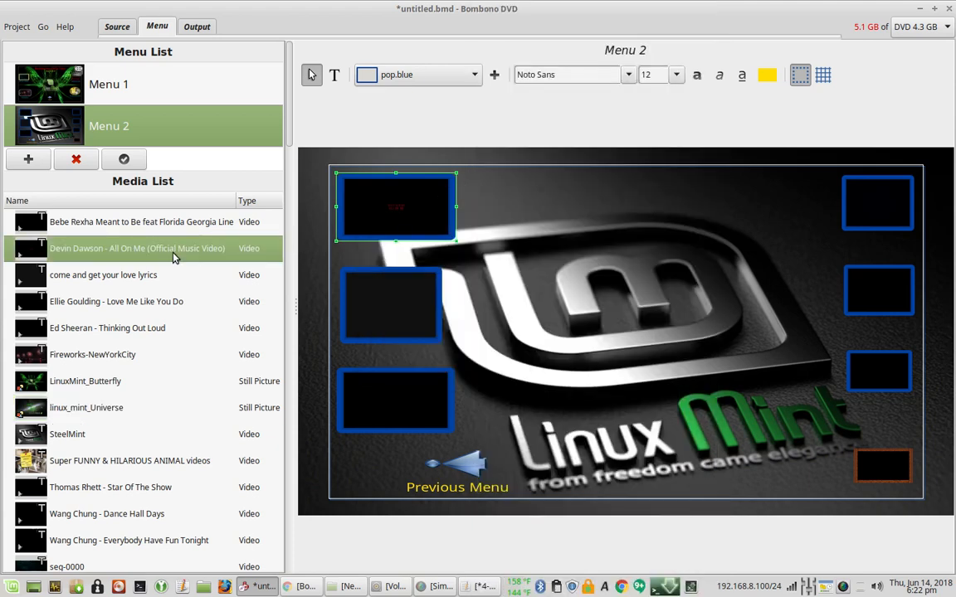
right_click(173, 254)
mouse_move(214, 285)
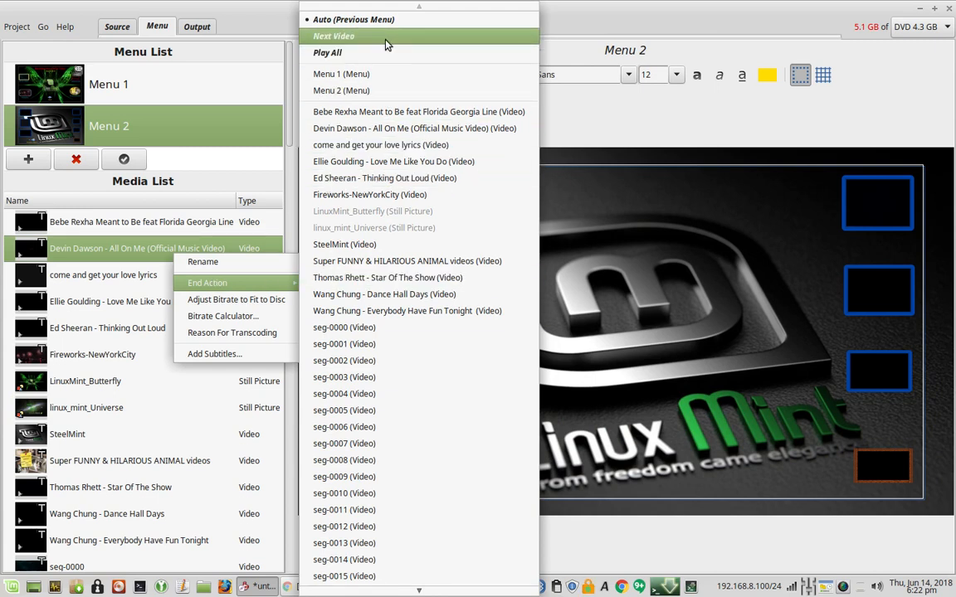
left_click(347, 35)
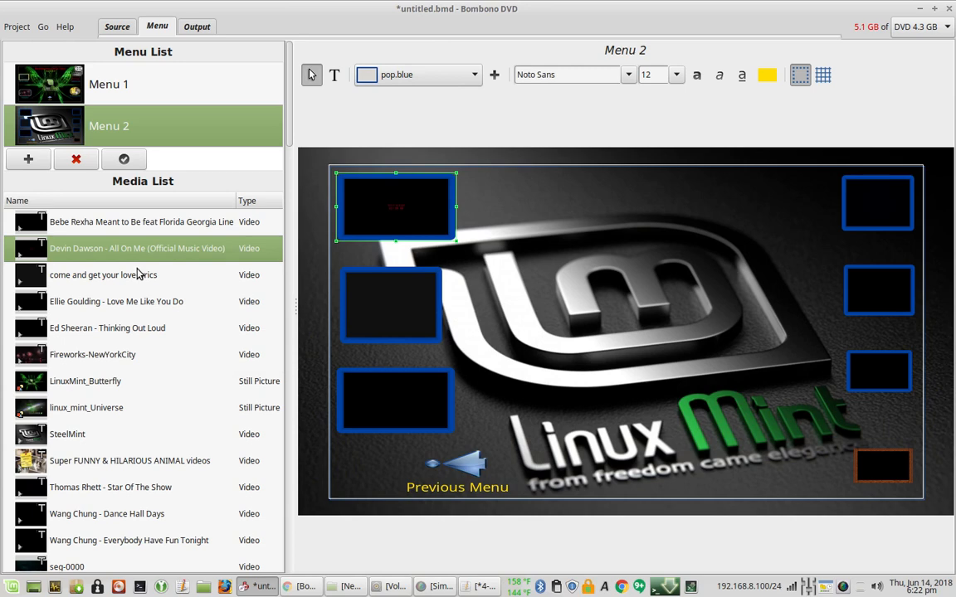
Check the link of the middle-left thumbnail in Menu 2 and select come and get your love lyrics in the Media List.
right_click(348, 301)
mouse_move(410, 388)
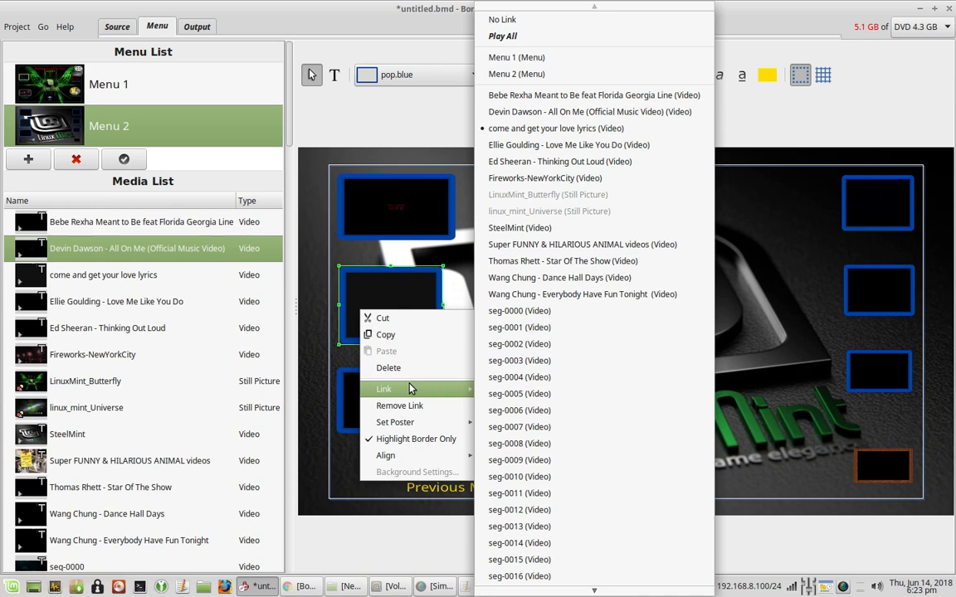
left_click(126, 286)
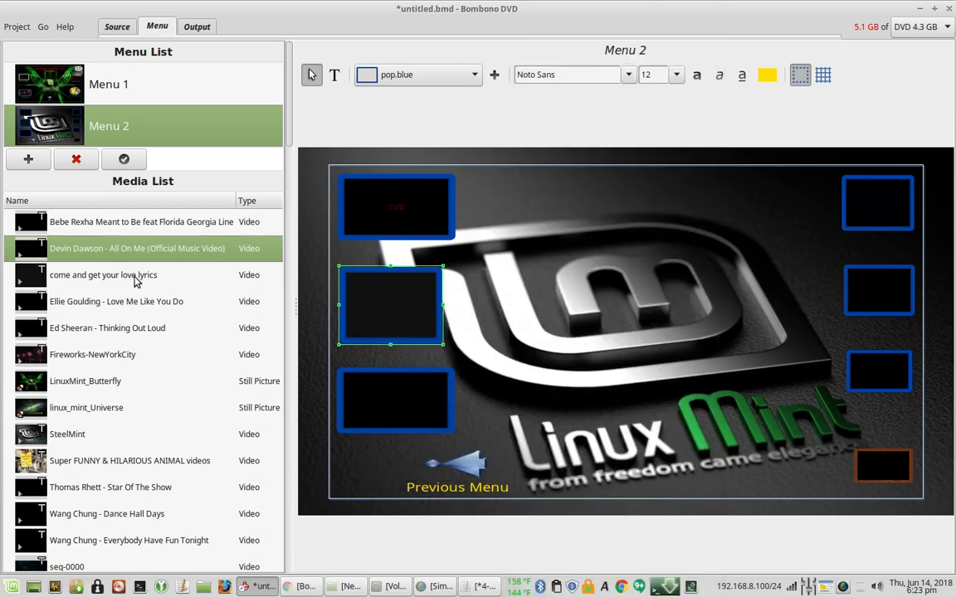
left_click(135, 275)
Check the lower-left thumbnail's link and set the end action of come and get your love lyrics to Ellie Goulding - Love Me Like You Do.
right_click(432, 405)
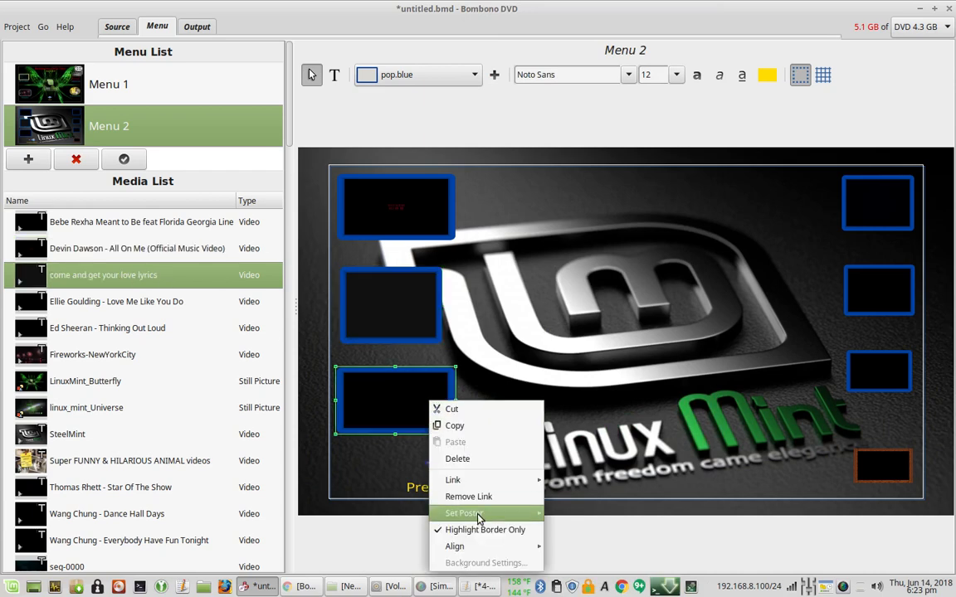
mouse_move(486, 484)
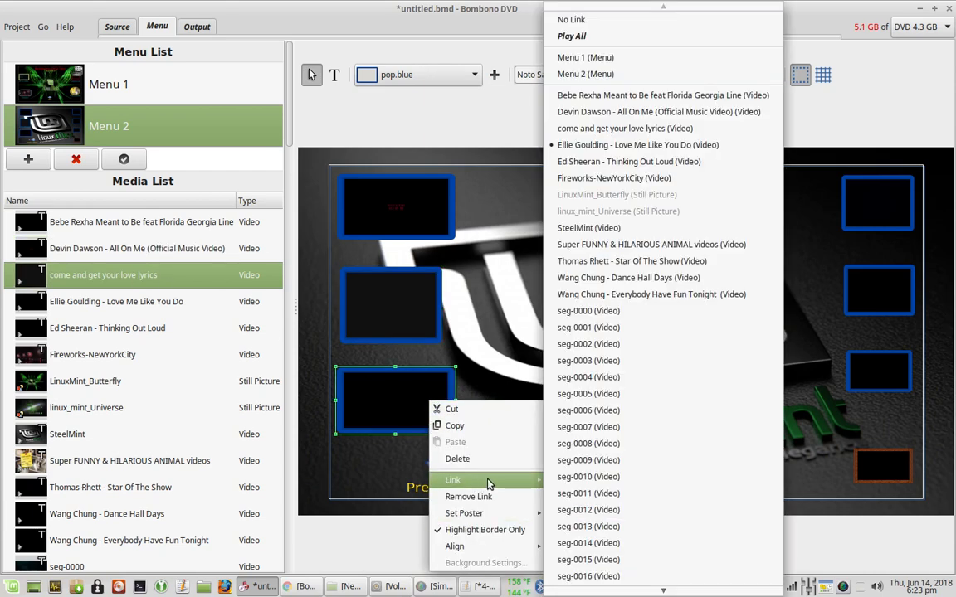
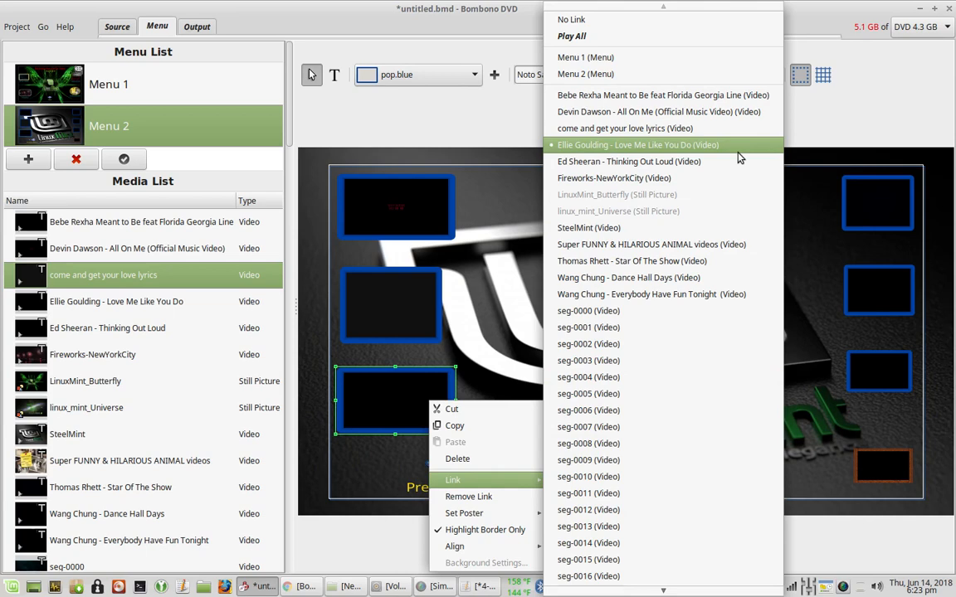
left_click(369, 287)
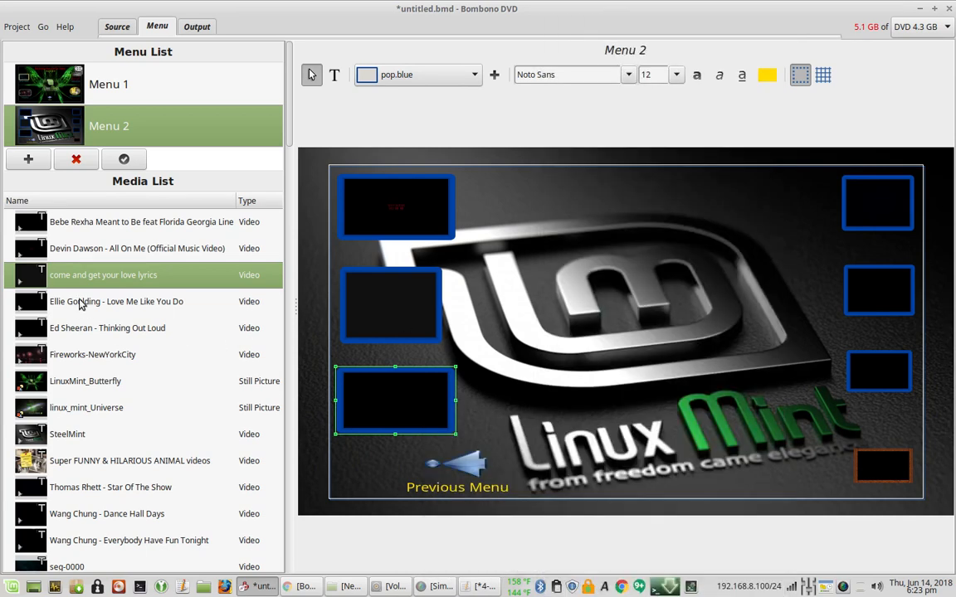
right_click(106, 279)
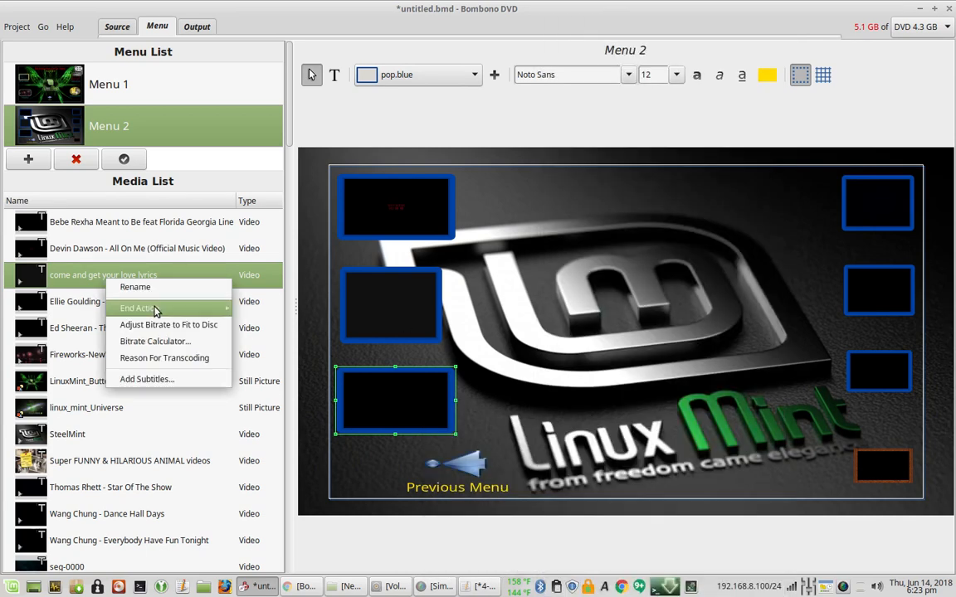
mouse_move(178, 308)
left_click(329, 159)
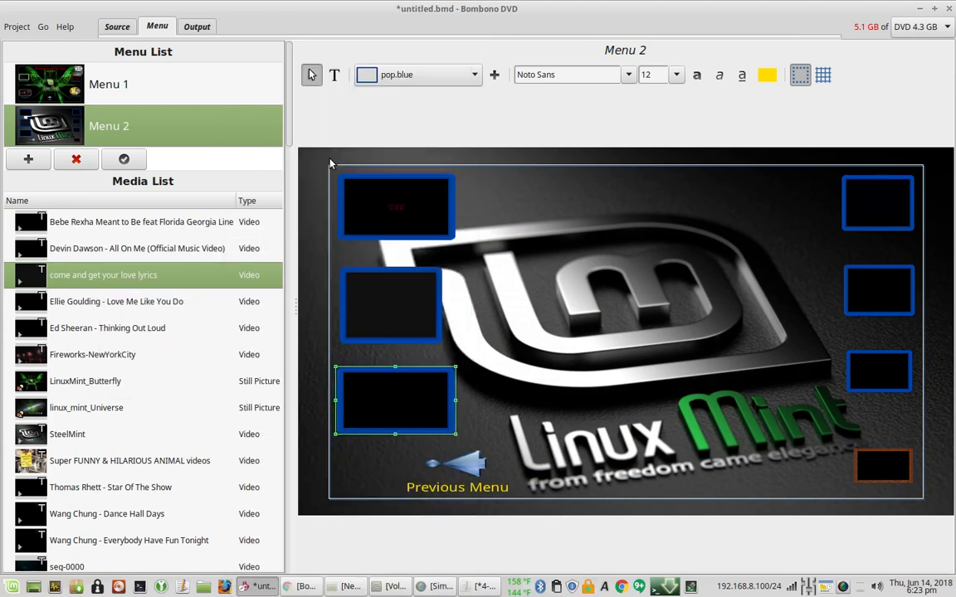
Check the upper-right thumbnail's link and review the options of Thomas Rhett - Star Of The Show and the middle-right thumbnail.
right_click(866, 210)
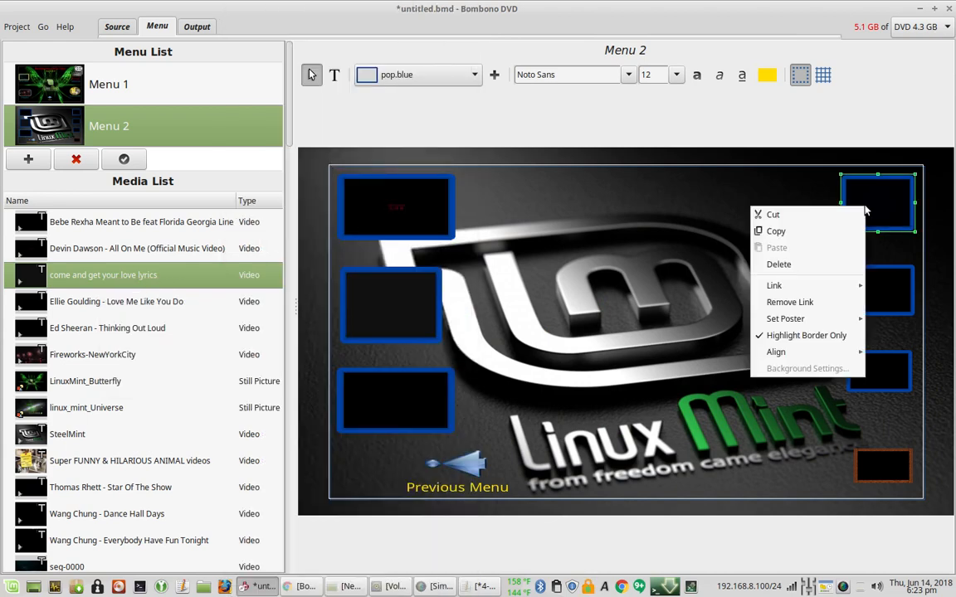
mouse_move(758, 287)
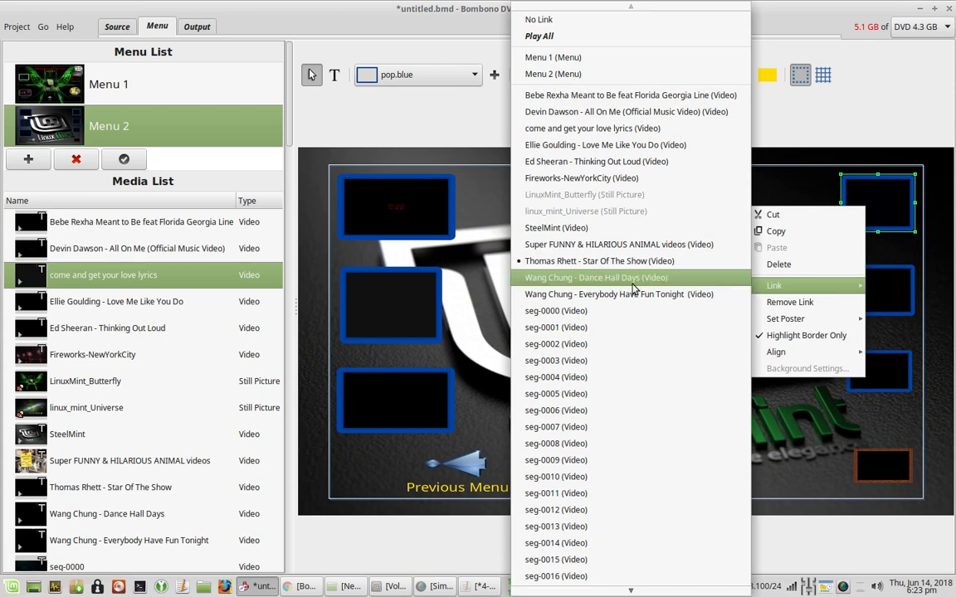
left_click(168, 339)
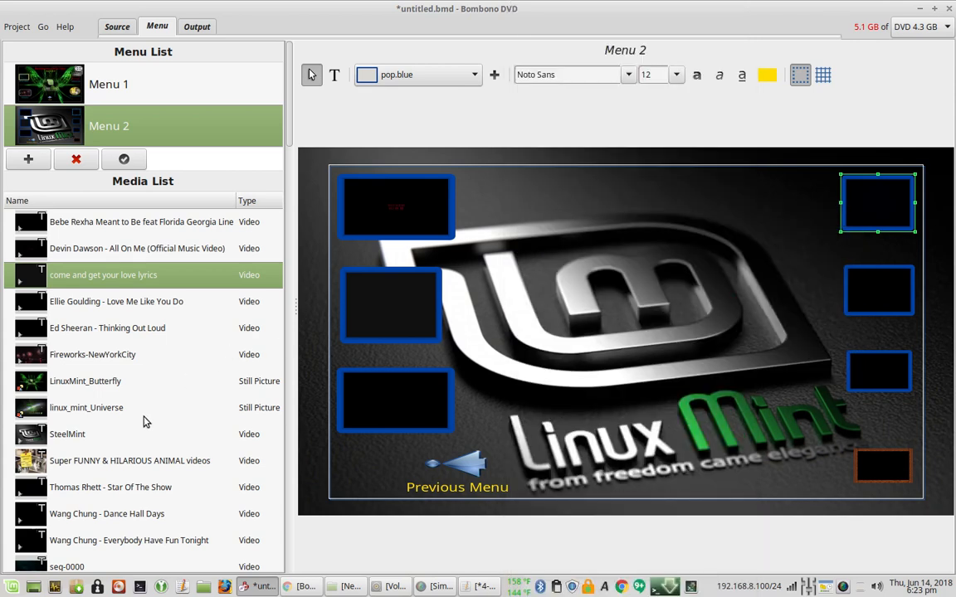
right_click(141, 489)
left_click(517, 395)
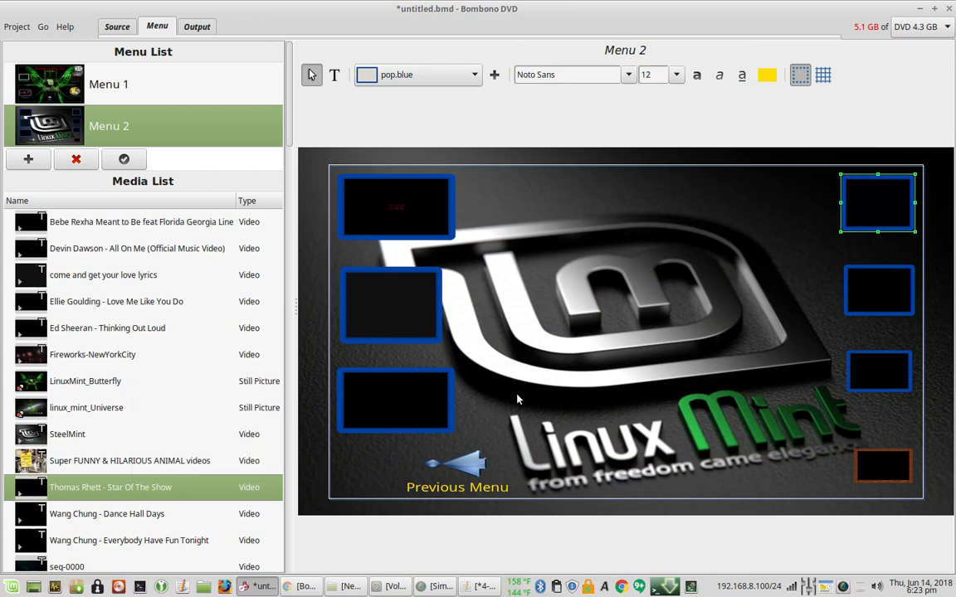
right_click(873, 288)
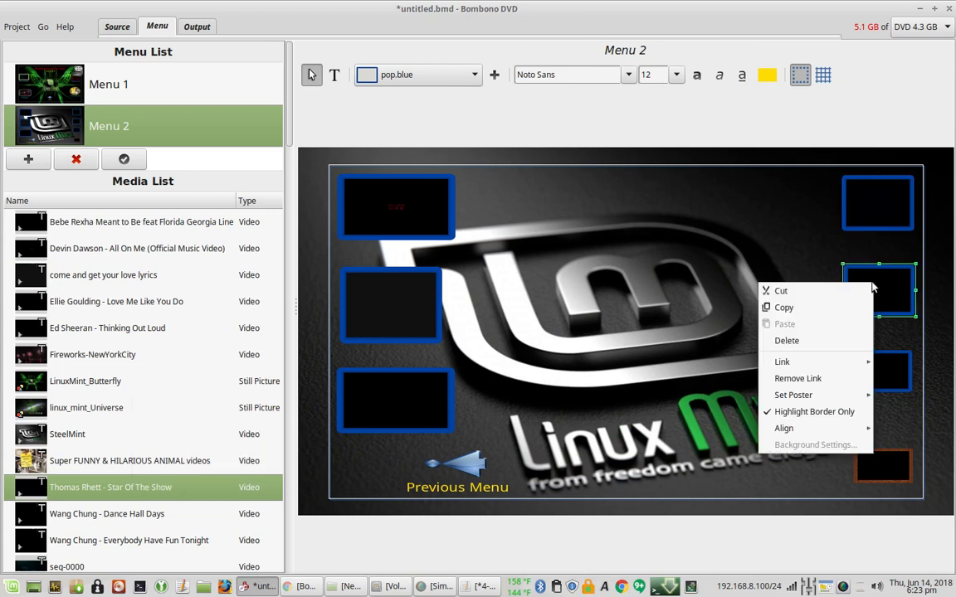
left_click(365, 363)
Recheck which video the lower-left thumbnail links to.
right_click(409, 410)
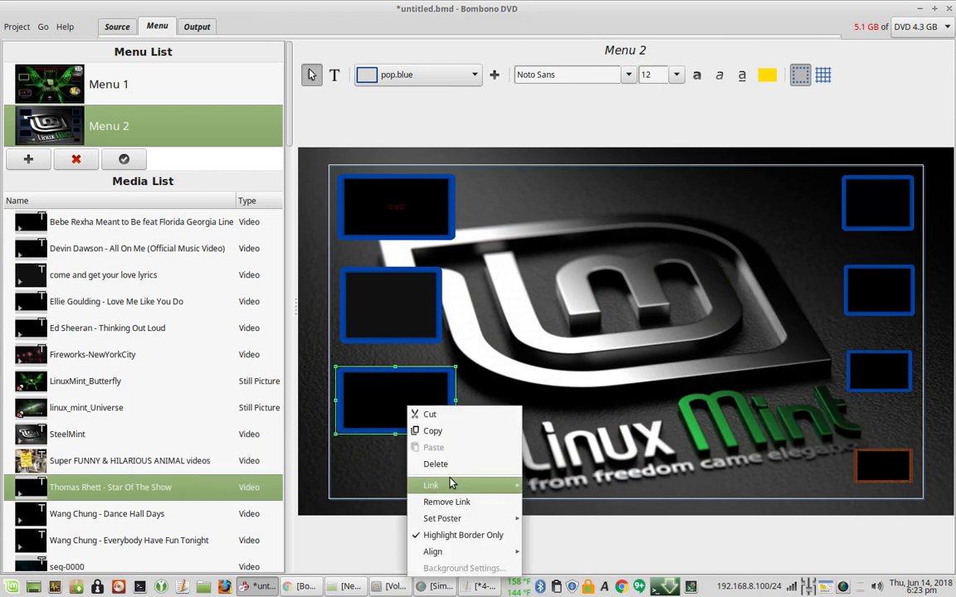
mouse_move(455, 485)
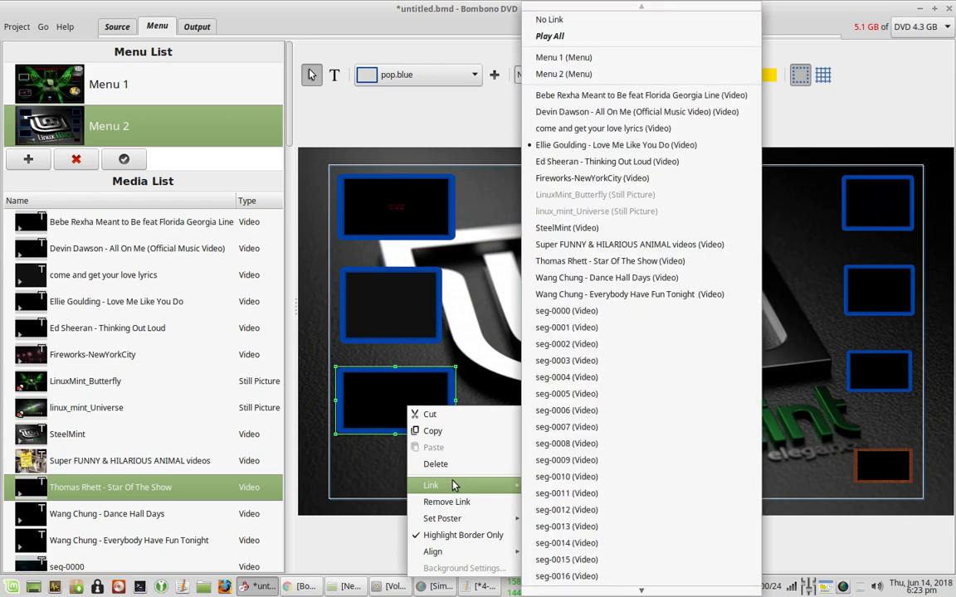
left_click(214, 487)
right_click(215, 488)
right_click(380, 414)
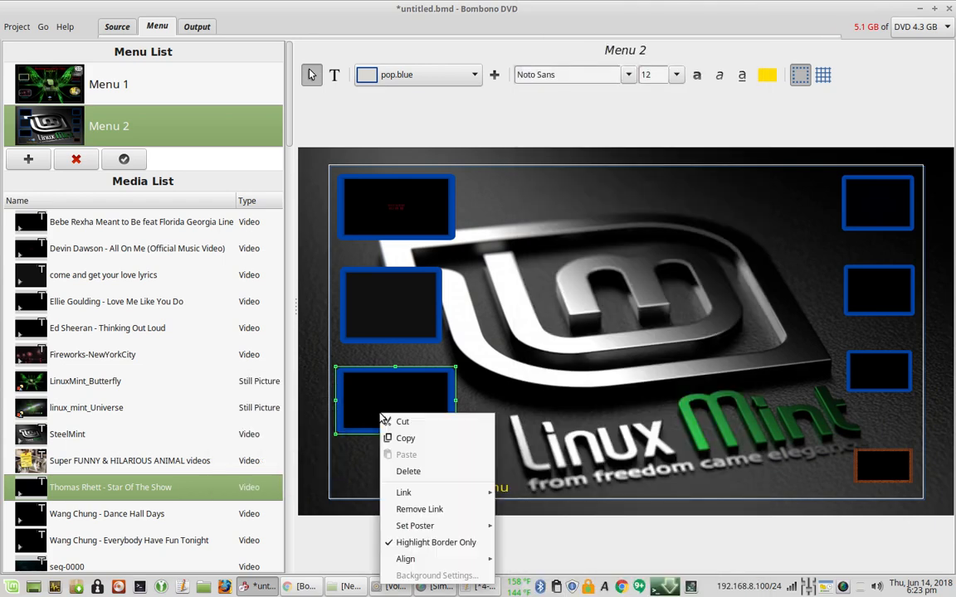
mouse_move(424, 494)
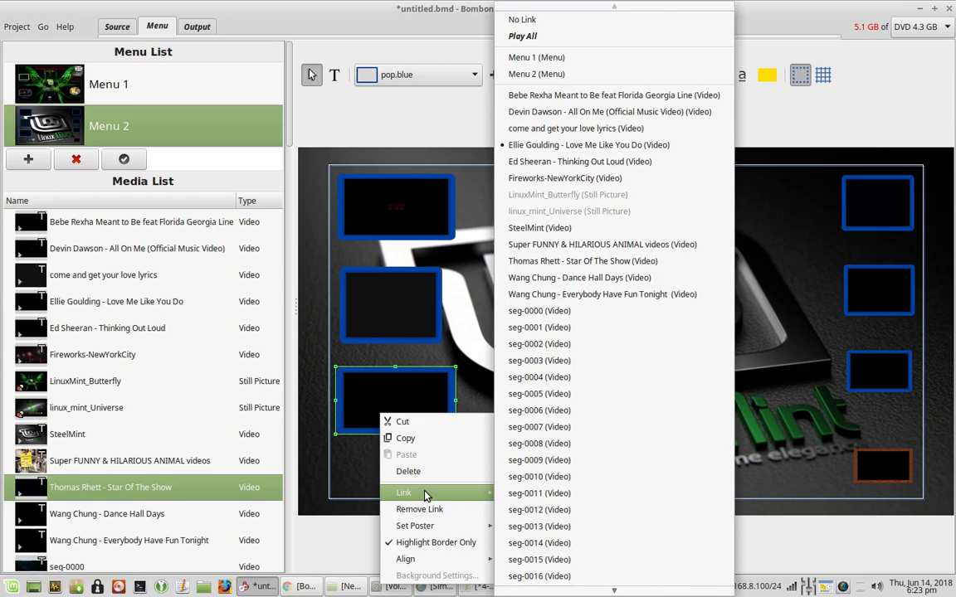
left_click(141, 497)
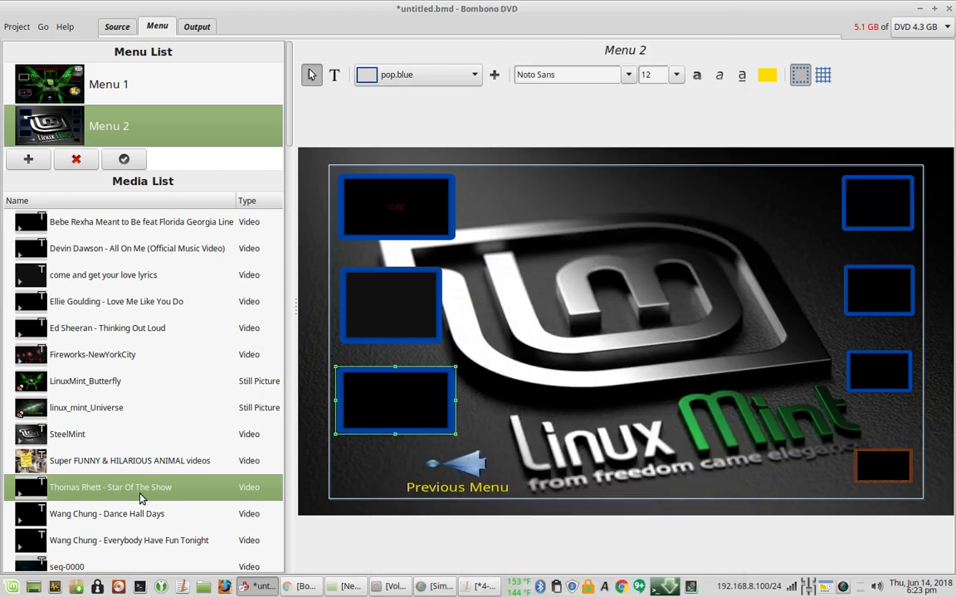
Set the end action of Ellie Goulding - Love Me Like You Do to Thomas Rhett - Star Of The Show.
right_click(115, 305)
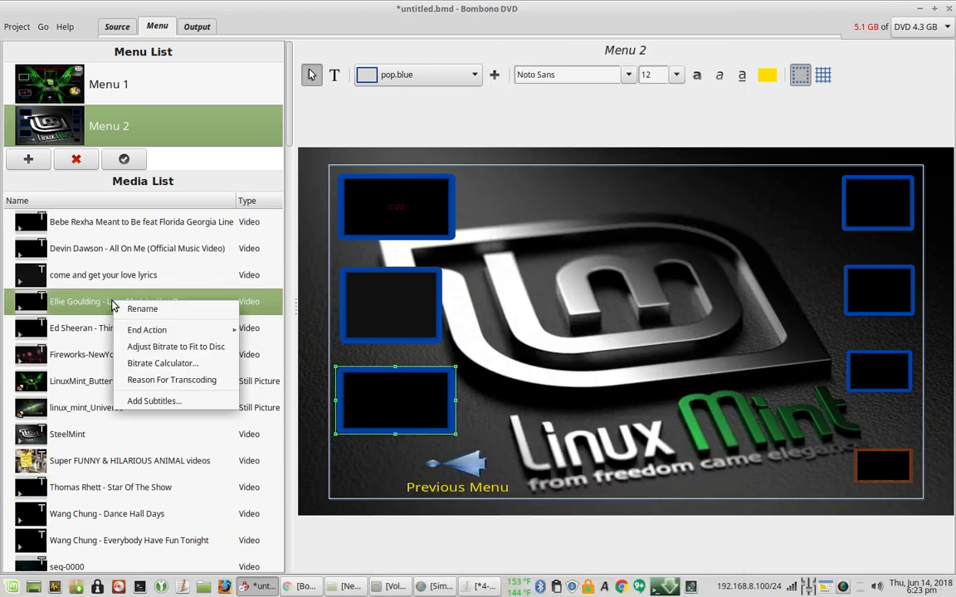
mouse_move(153, 329)
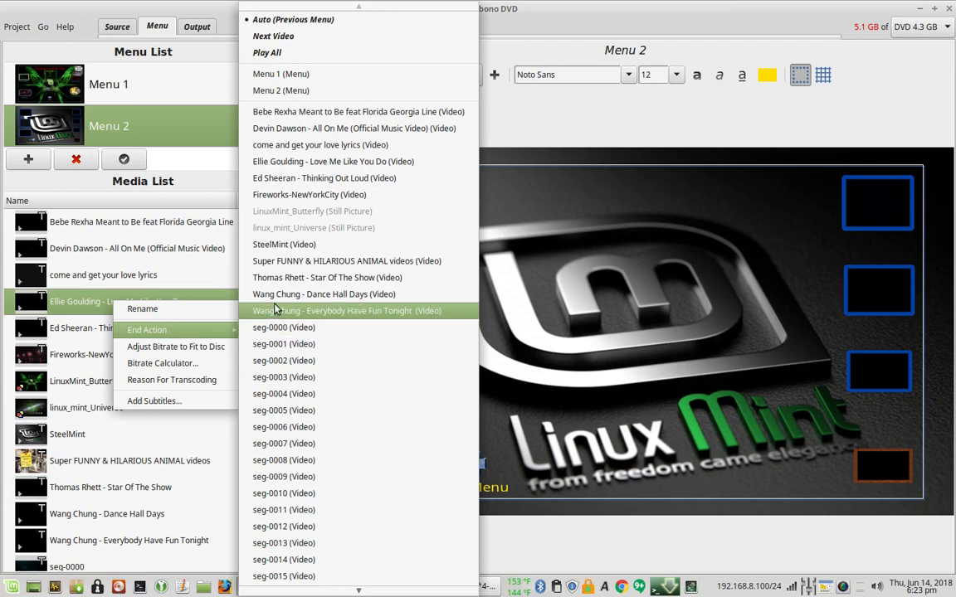
left_click(270, 278)
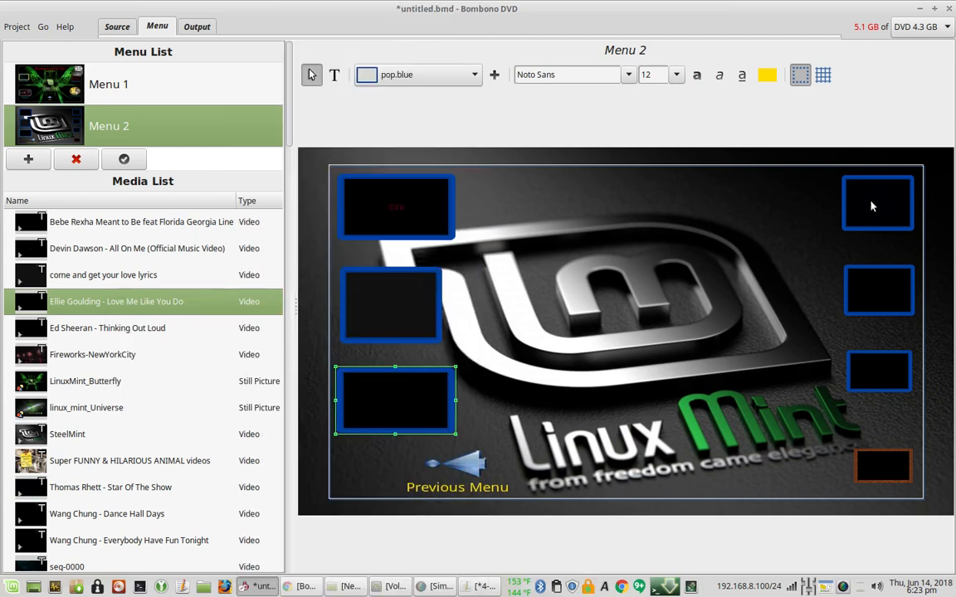
Check the videos linked to the middle-right and upper-right thumbnails.
left_click(871, 206)
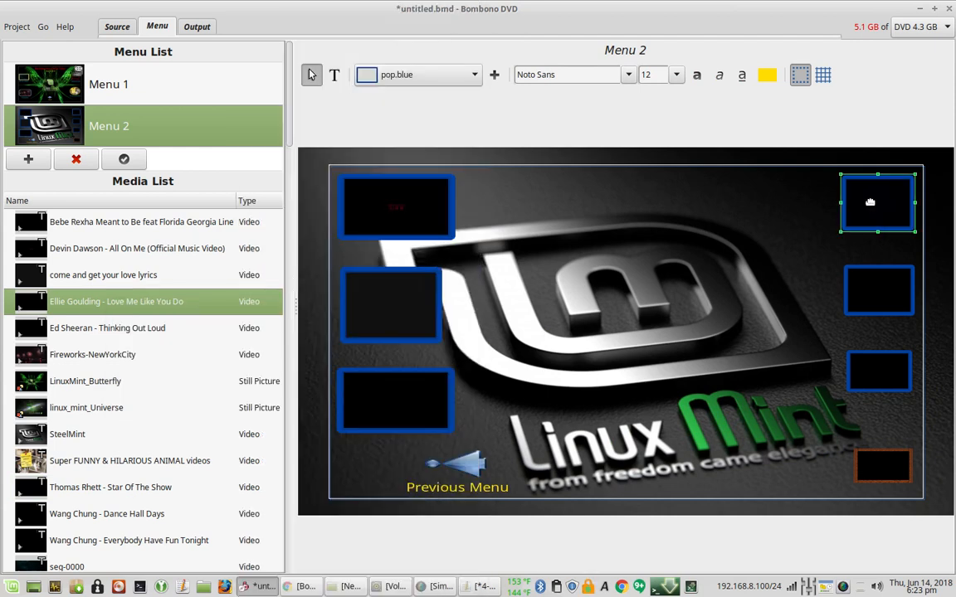
right_click(875, 292)
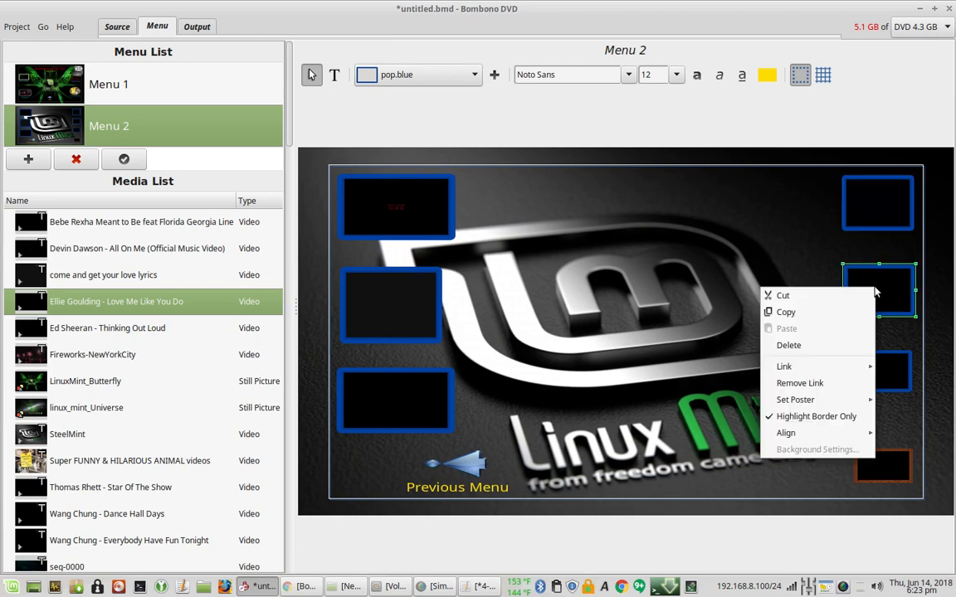
mouse_move(804, 366)
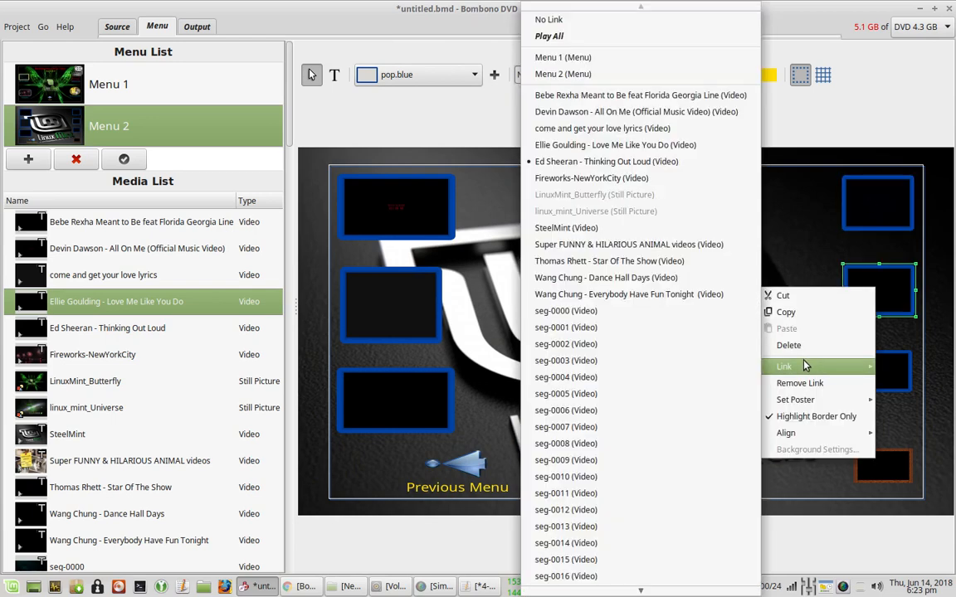
left_click(809, 256)
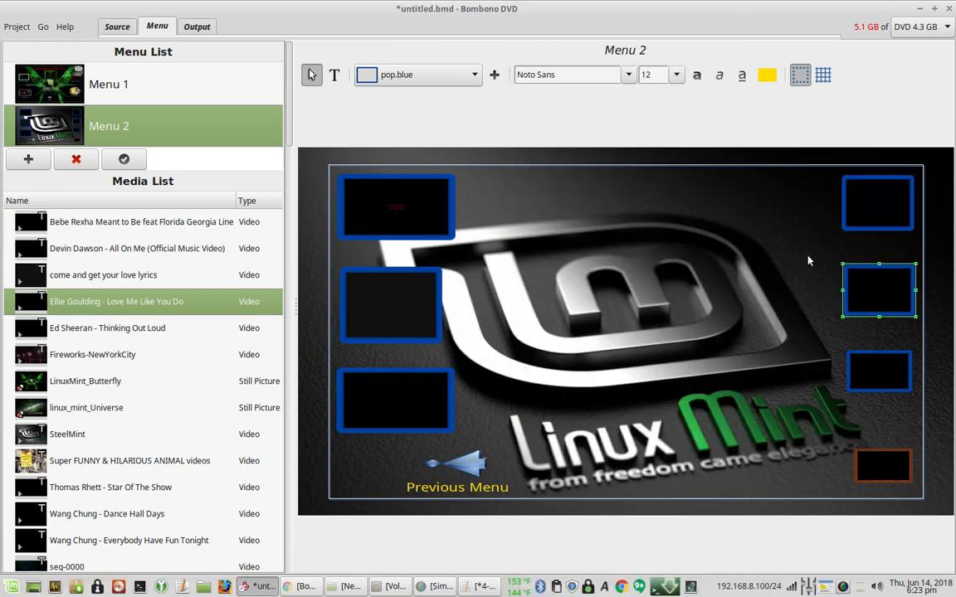
right_click(863, 196)
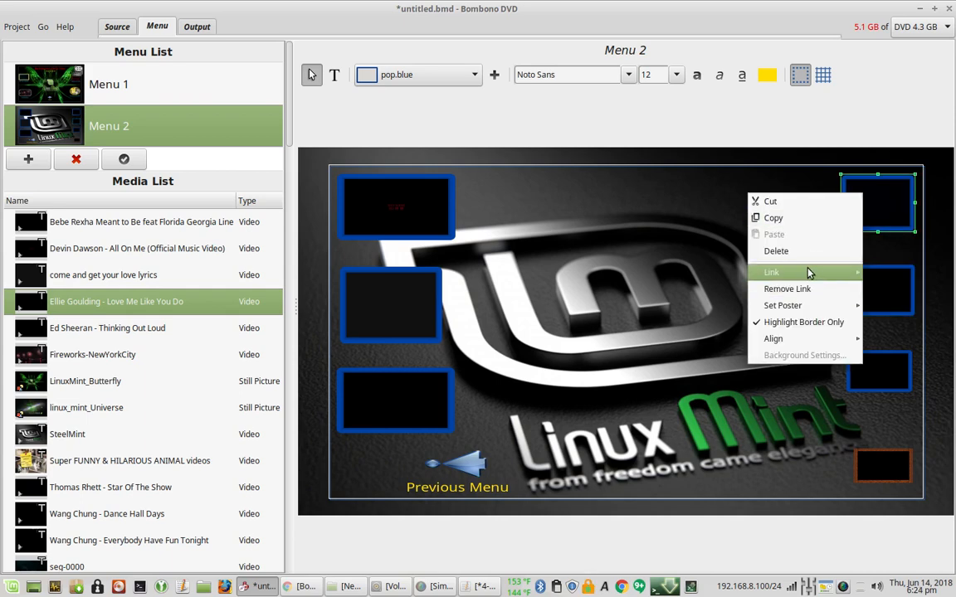
mouse_move(809, 274)
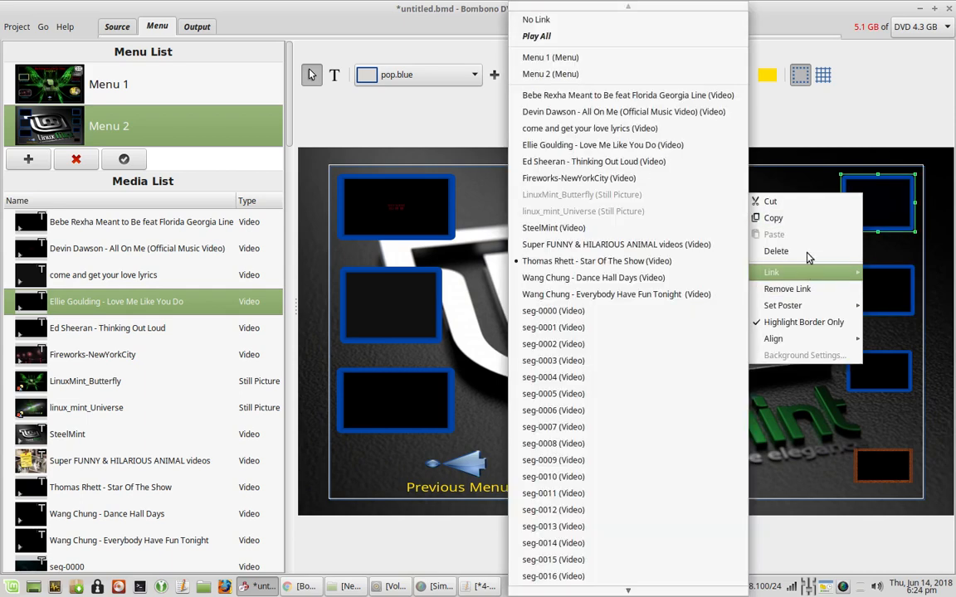
left_click(637, 183)
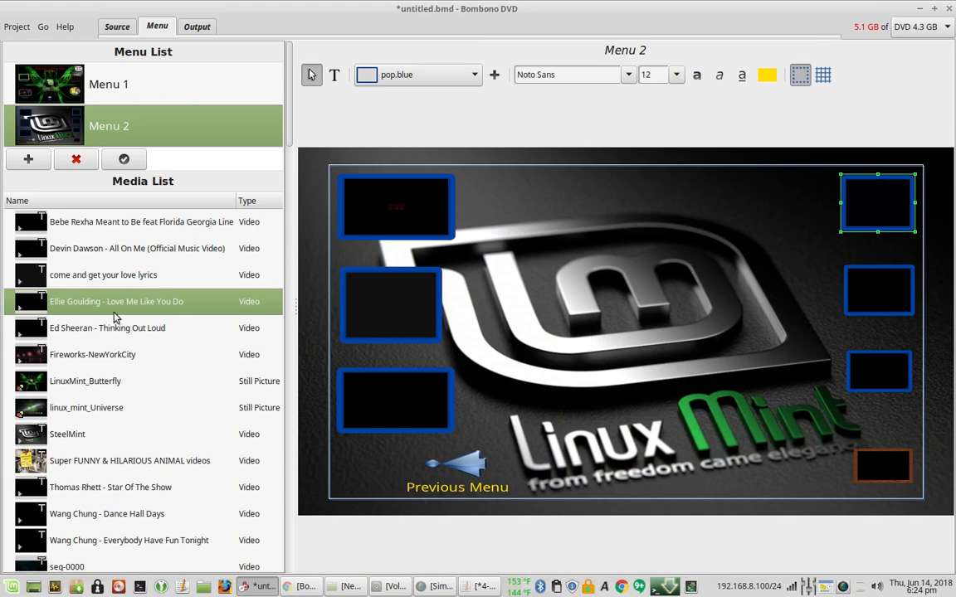
Set the end action of Thomas Rhett - Star Of The Show to Ed Sheeran - Thinking Out Loud.
left_click(138, 491)
right_click(137, 489)
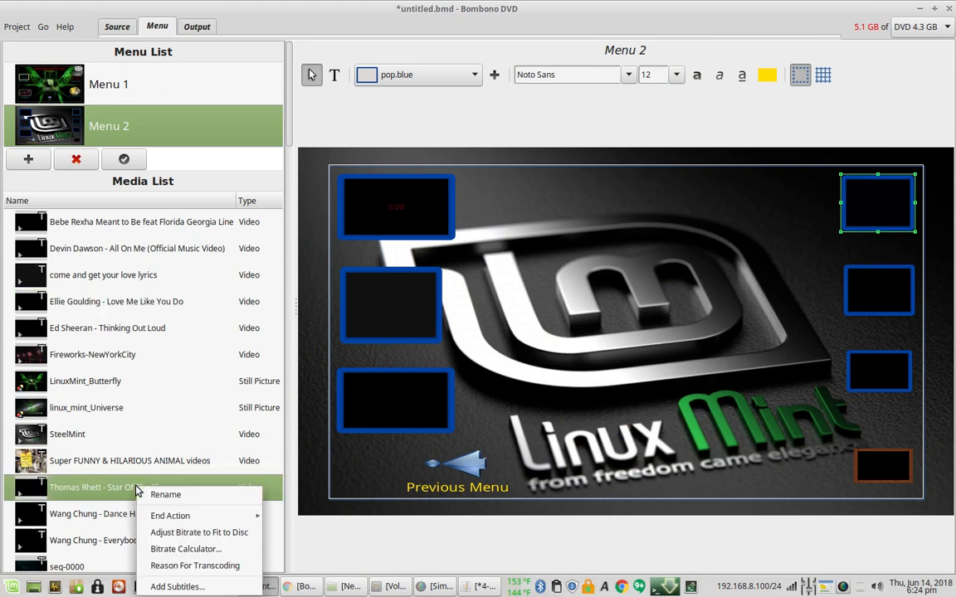
mouse_move(215, 515)
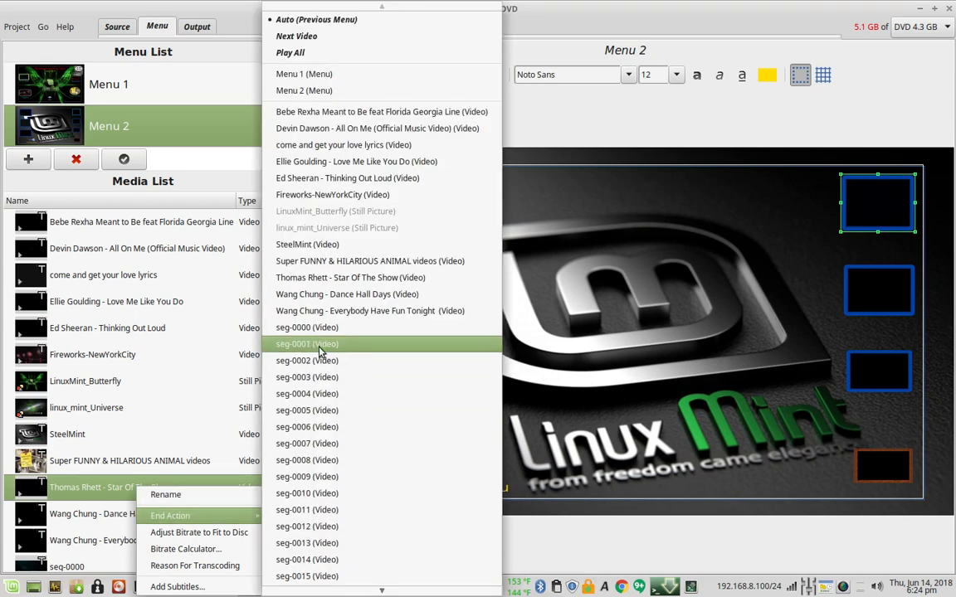
left_click(407, 189)
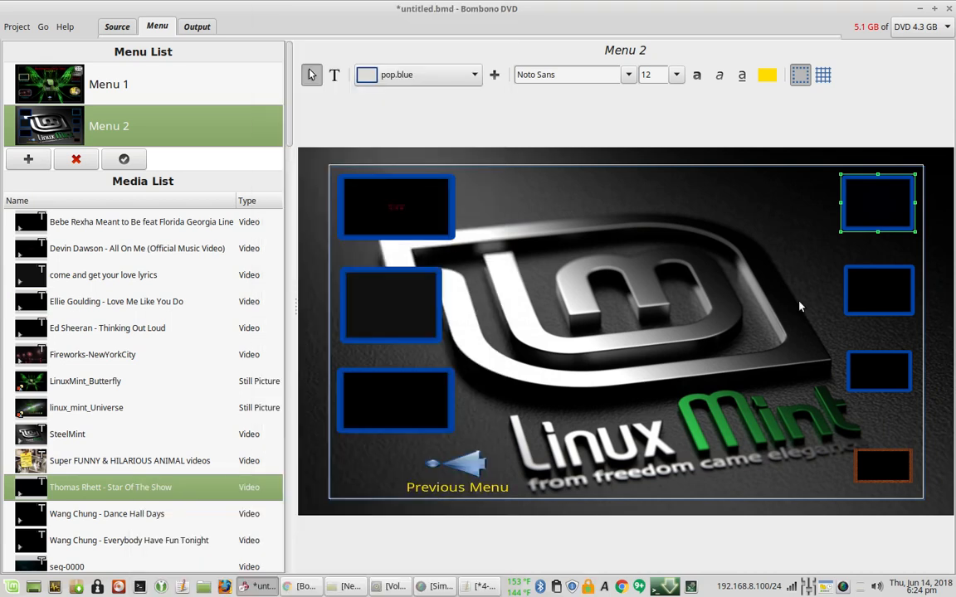
Check which video the lowest blue-framed thumbnail on the right side links to.
left_click(853, 314)
left_click(866, 357)
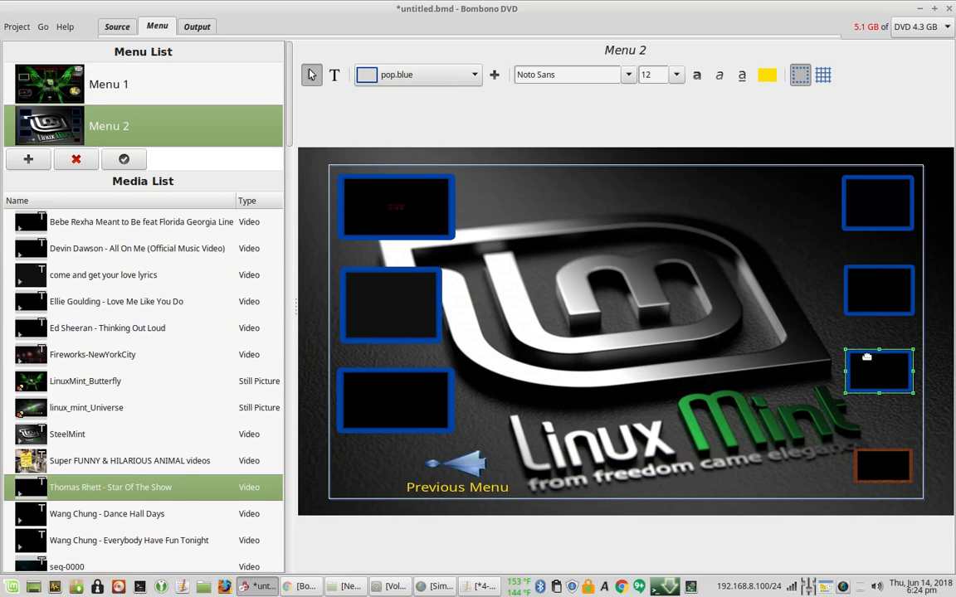
right_click(871, 382)
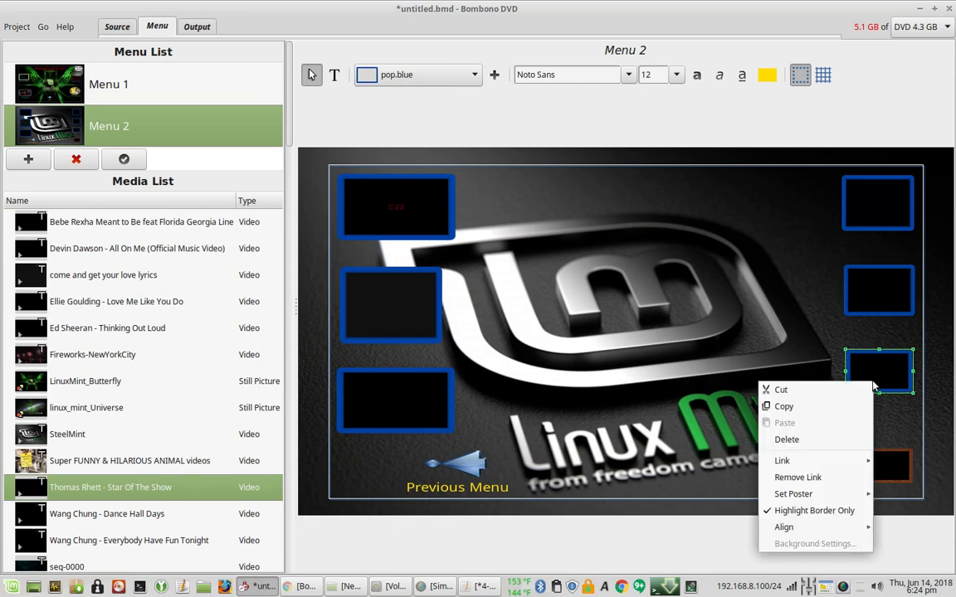
mouse_move(795, 469)
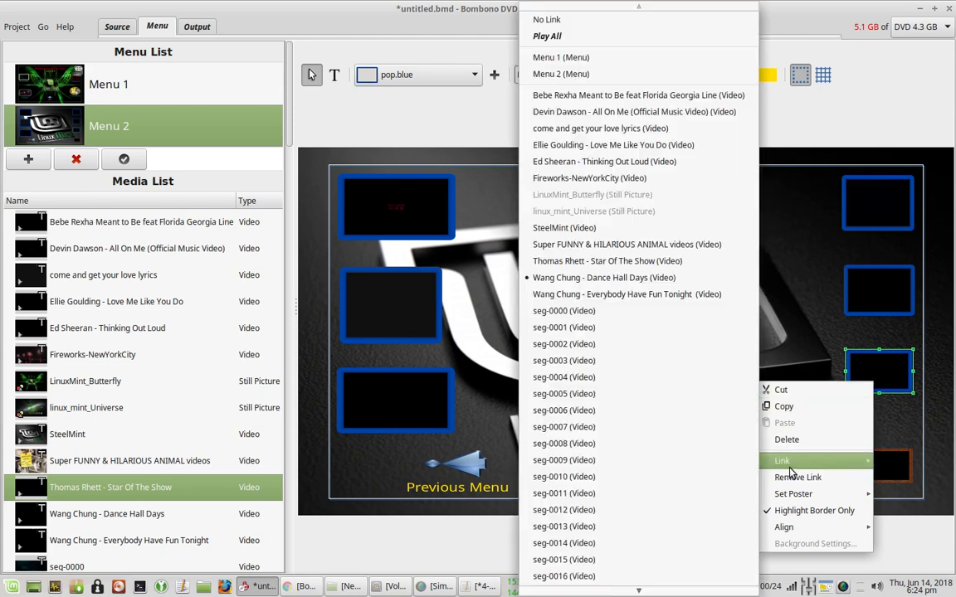
left_click(788, 295)
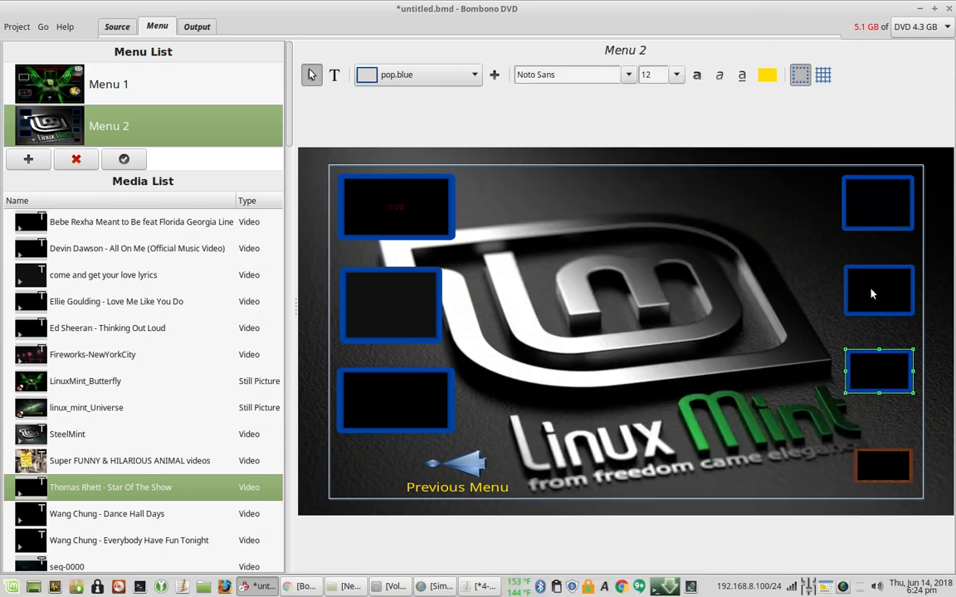
Check the middle-right thumbnail's link, and set the end action of Ed Sheeran - Thinking Out Loud to Wang Chung - Dance Hall Days.
right_click(871, 293)
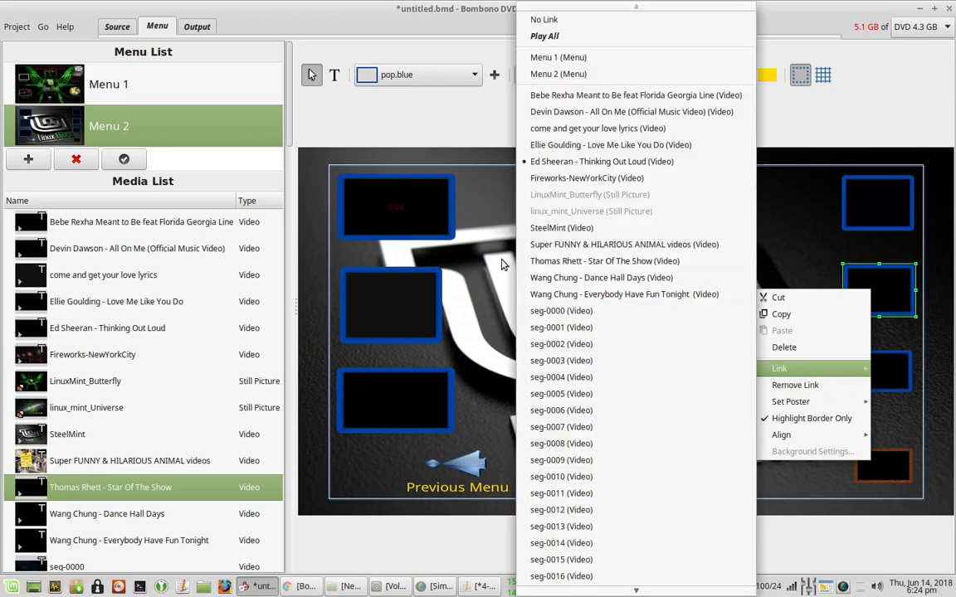
left_click(448, 263)
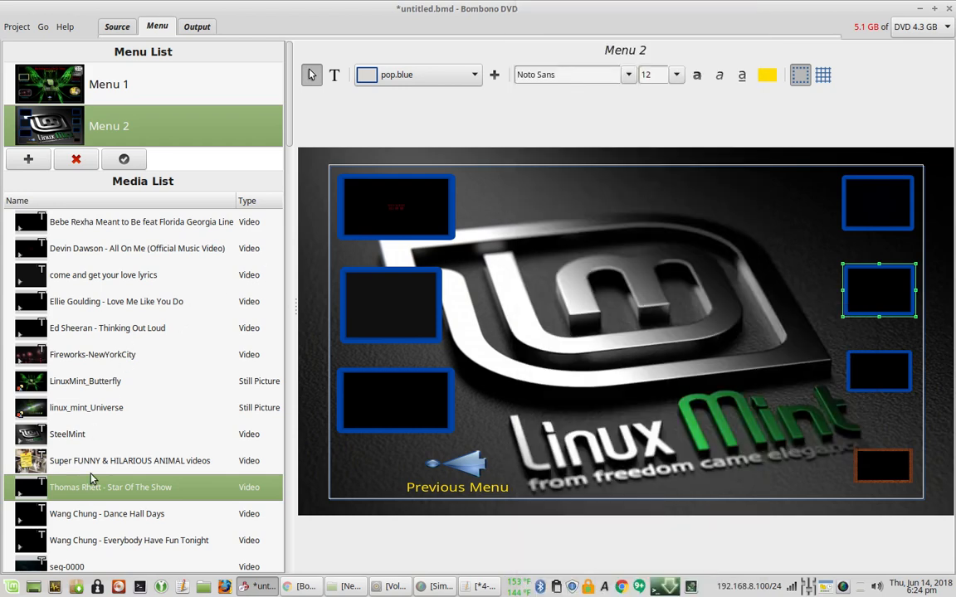
right_click(125, 335)
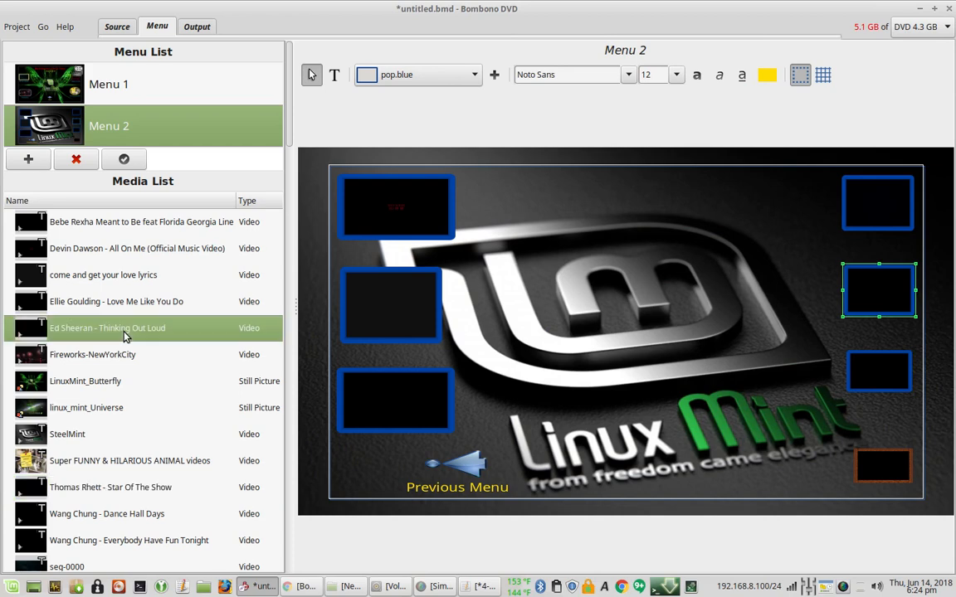
left_click(166, 362)
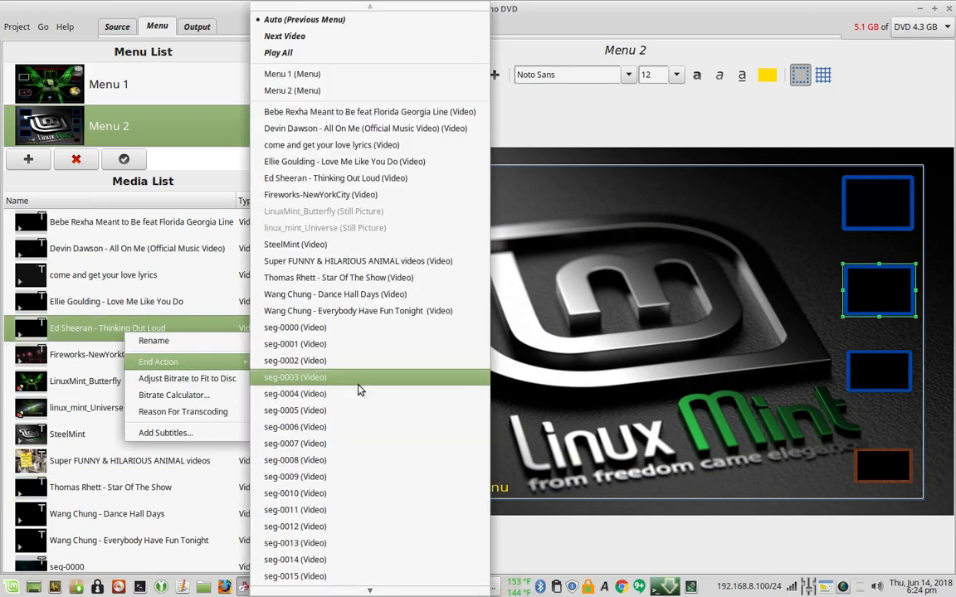
left_click(375, 295)
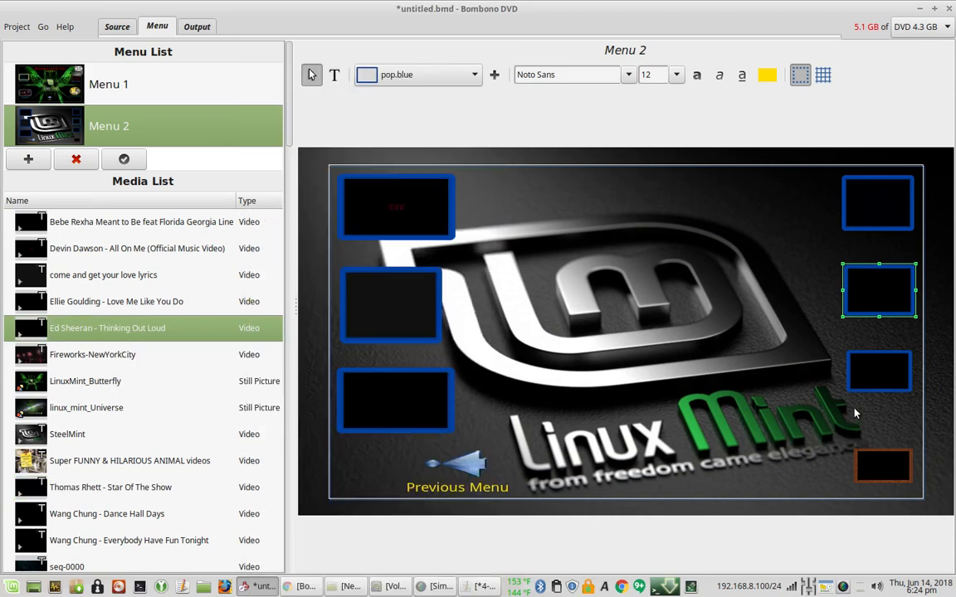
Check which video the timber-framed thumbnail in Menu 2's lower-right corner links to.
left_click(873, 374)
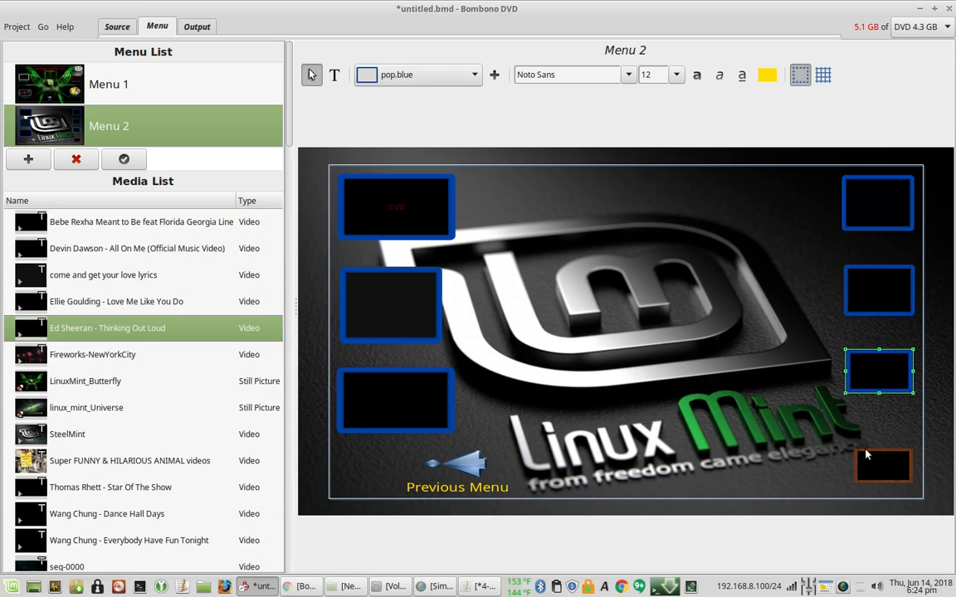
right_click(889, 480)
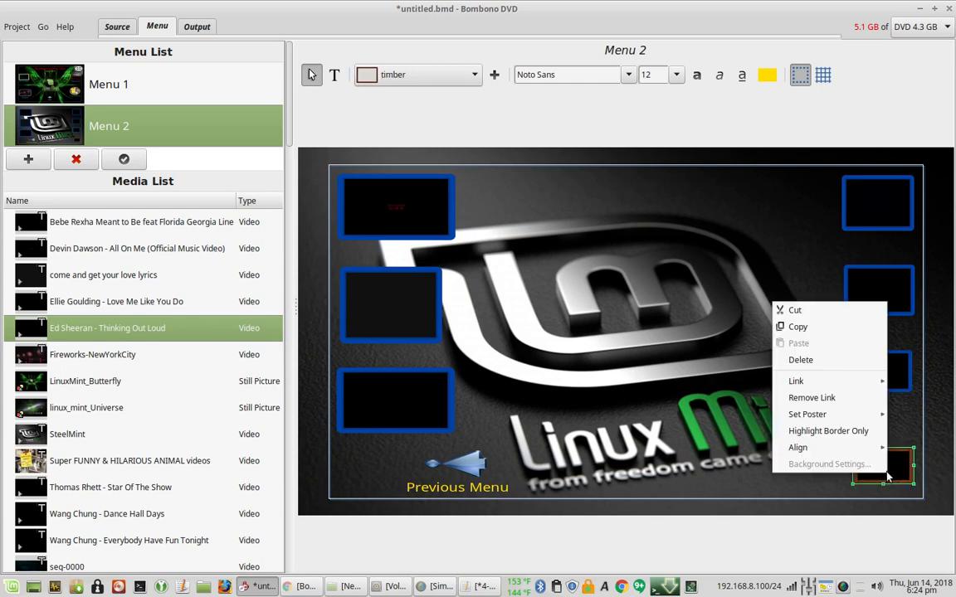
mouse_move(834, 448)
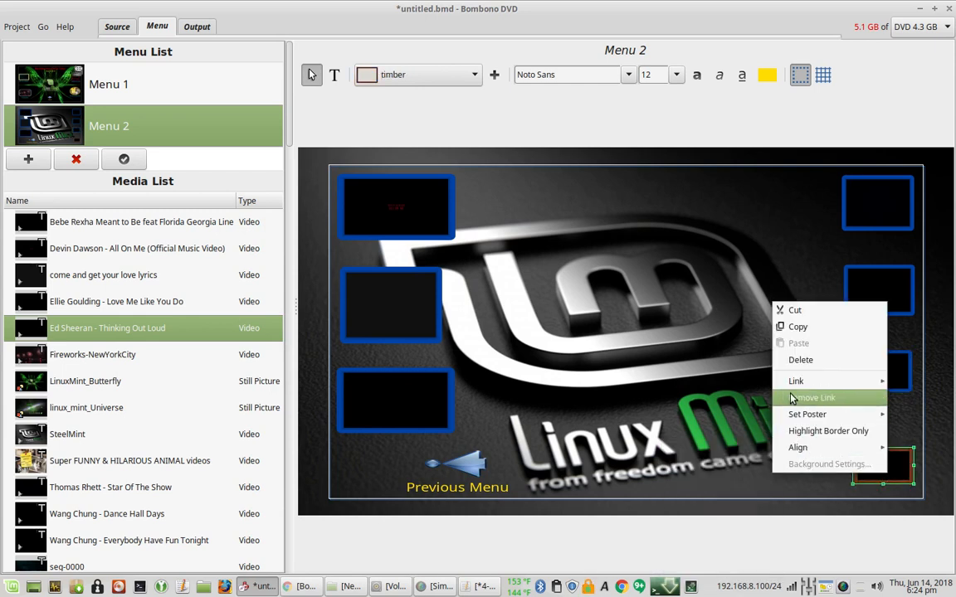
mouse_move(795, 386)
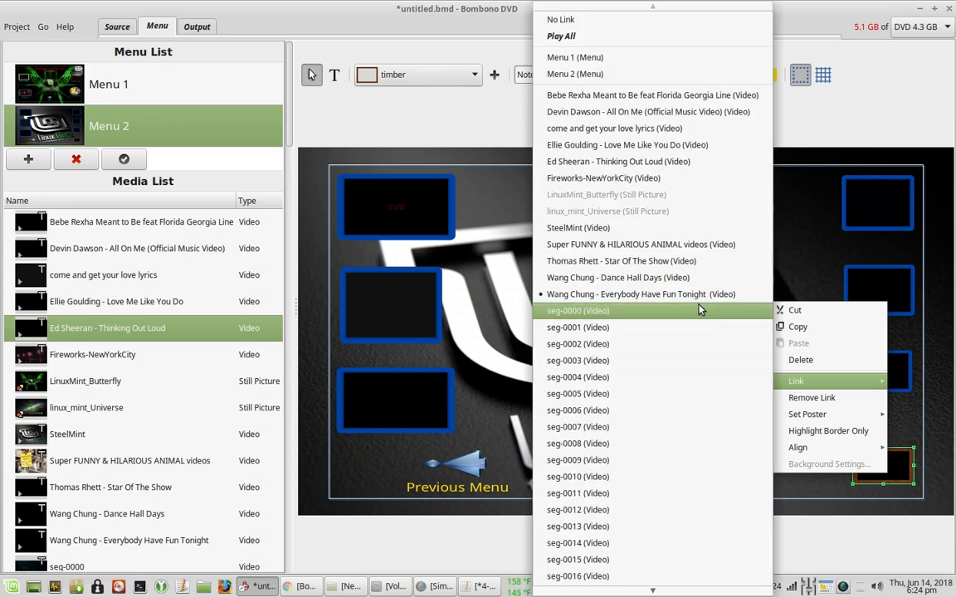
left_click(486, 414)
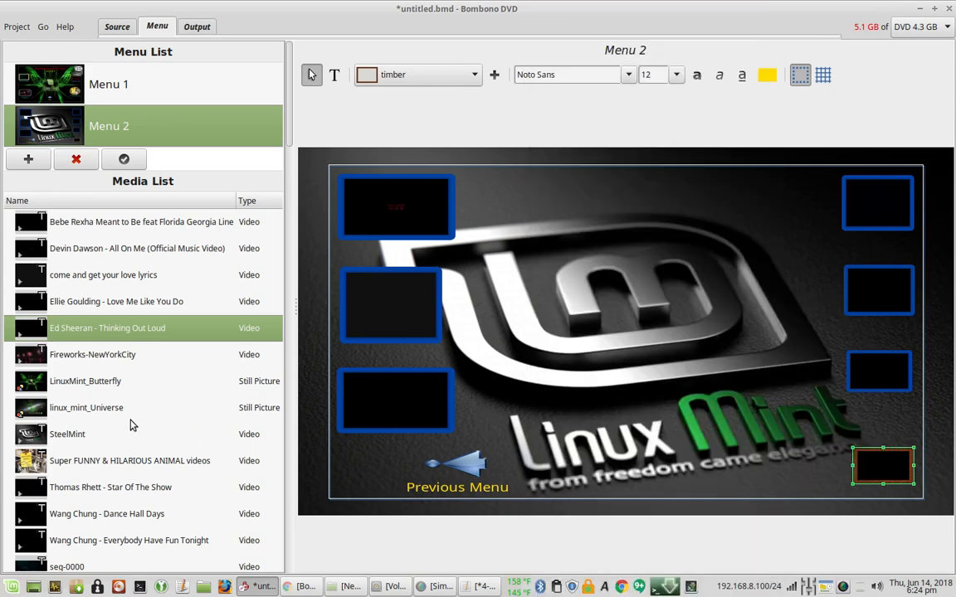
Set the end action of Wang Chung - Dance Hall Days to Wang Chung - Everybody Have Fun Tonight.
left_click(145, 513)
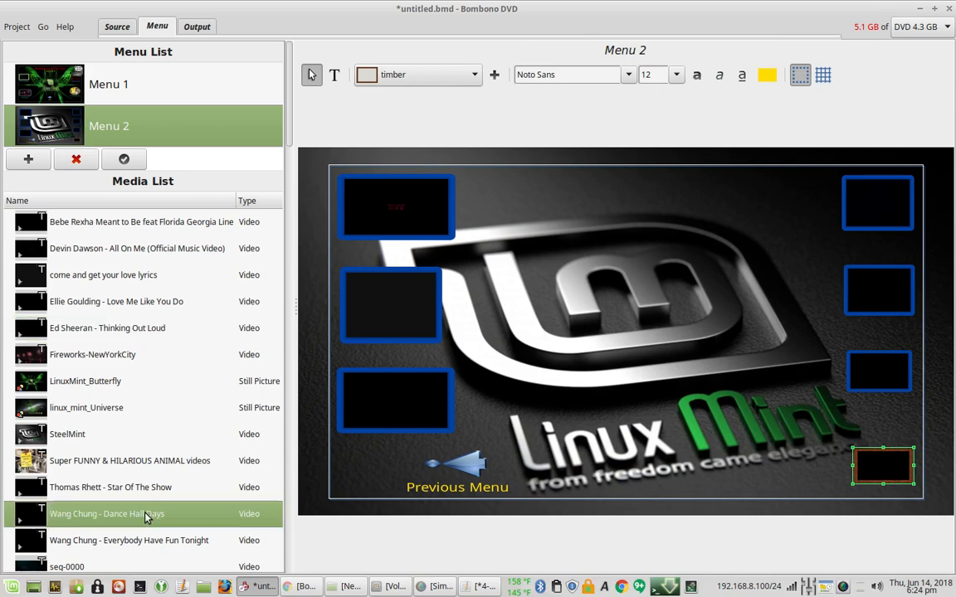
right_click(154, 514)
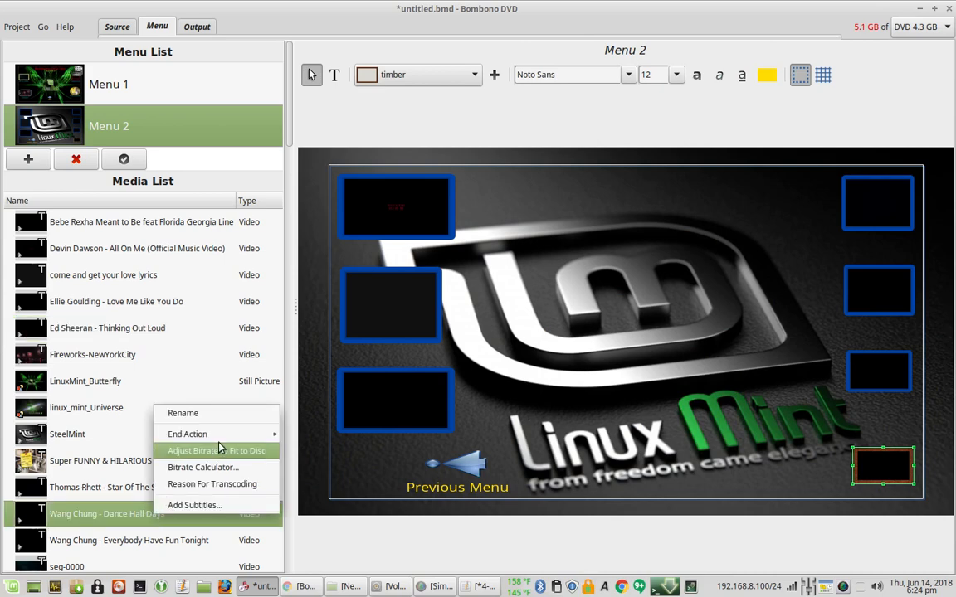
mouse_move(222, 439)
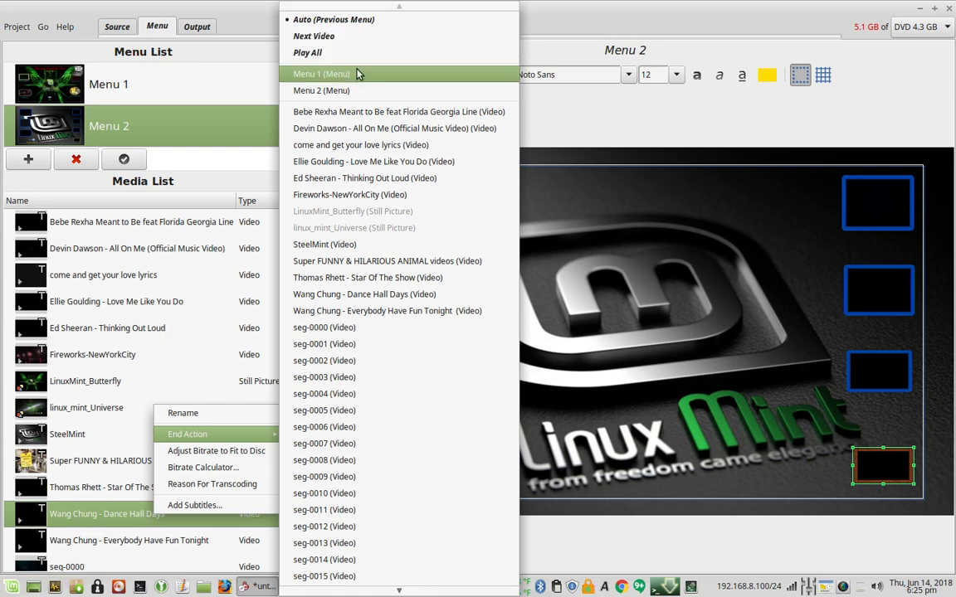
left_click(393, 314)
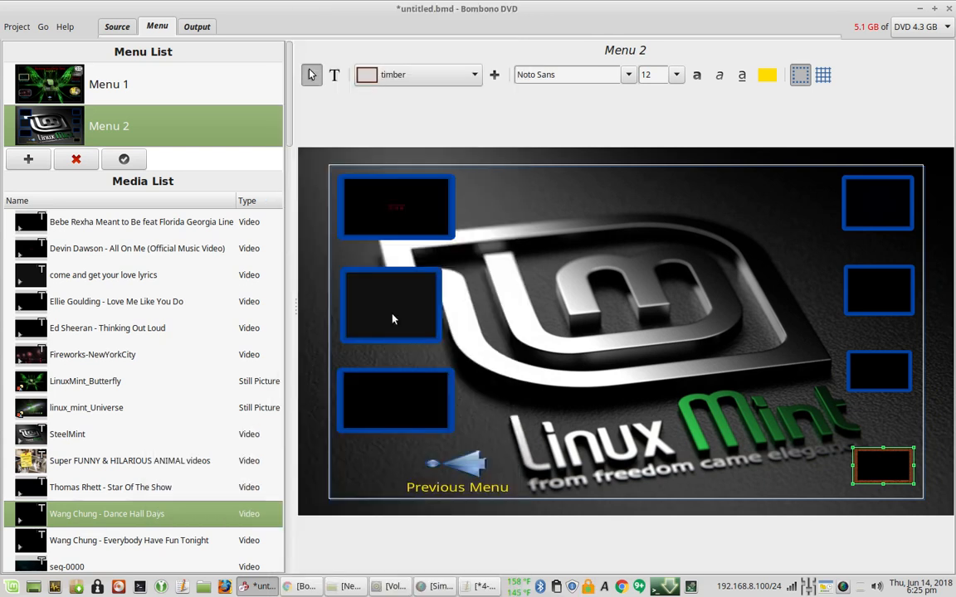
Set the end action of Wang Chung - Everybody Have Fun Tonight to Menu 2.
right_click(863, 471)
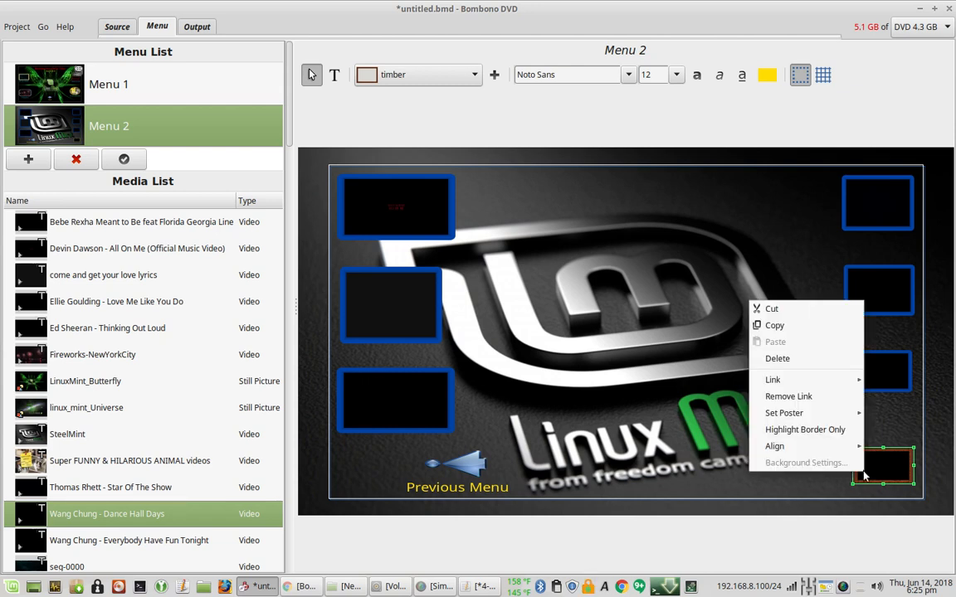
left_click(639, 451)
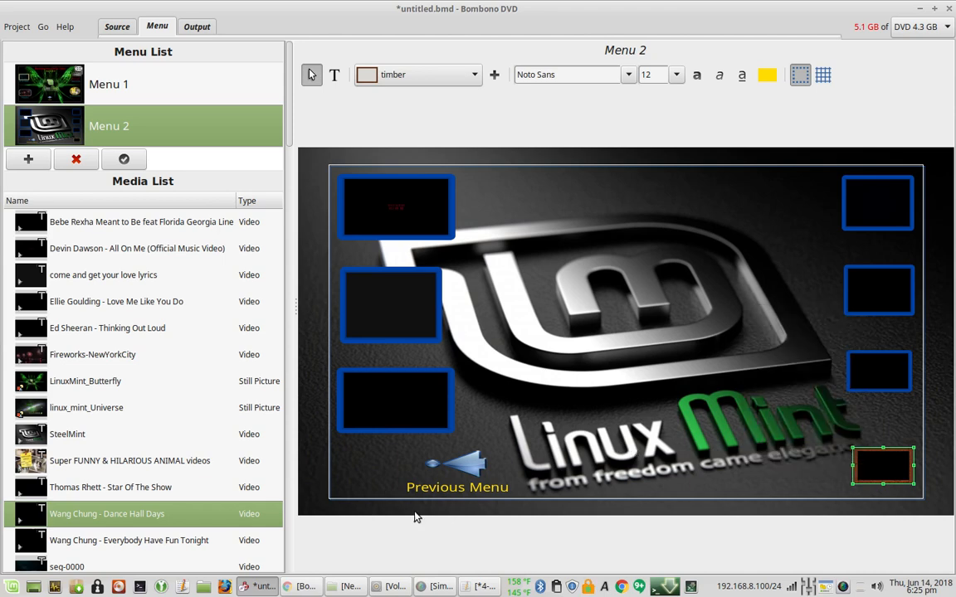
right_click(83, 550)
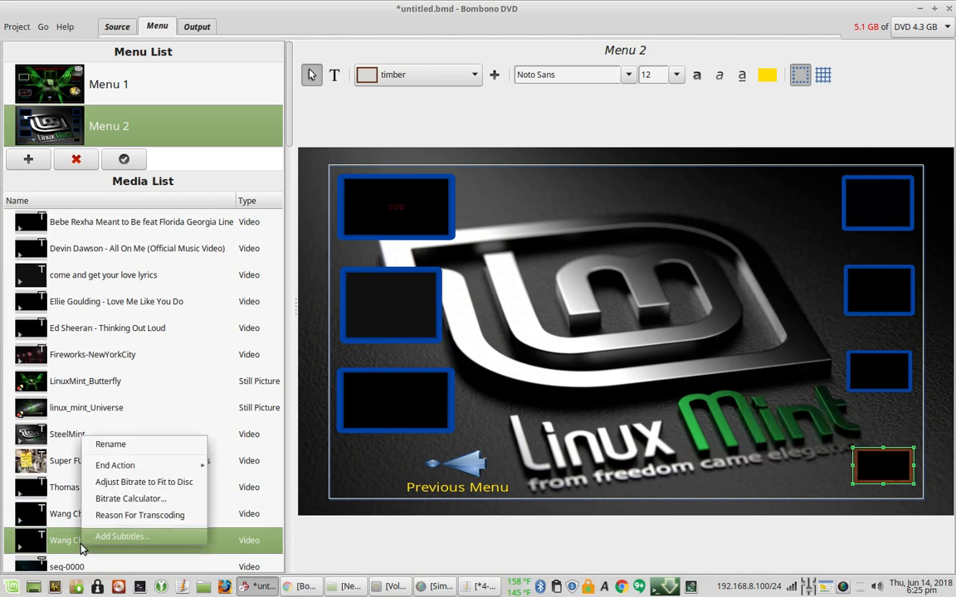
mouse_move(133, 465)
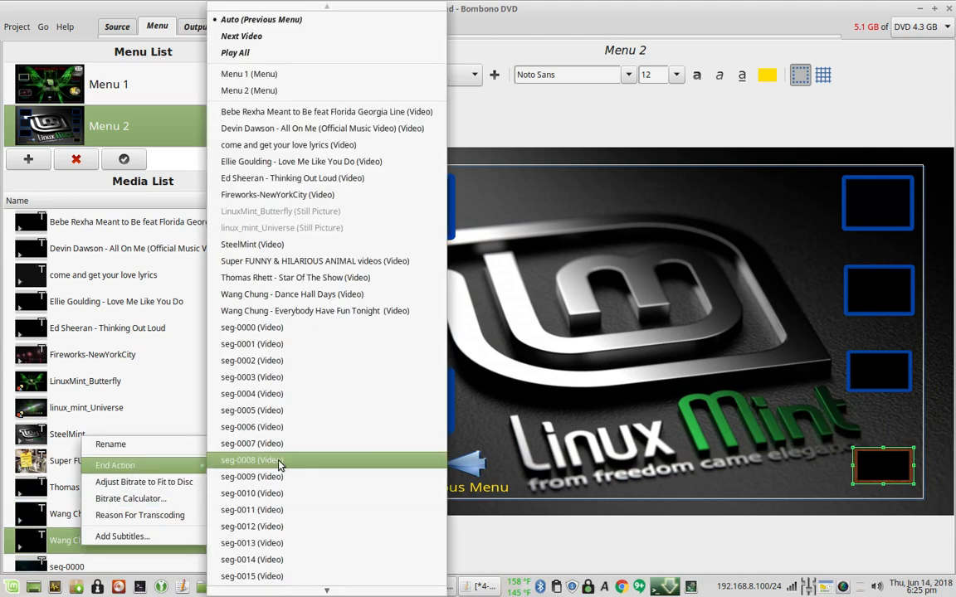
left_click(314, 93)
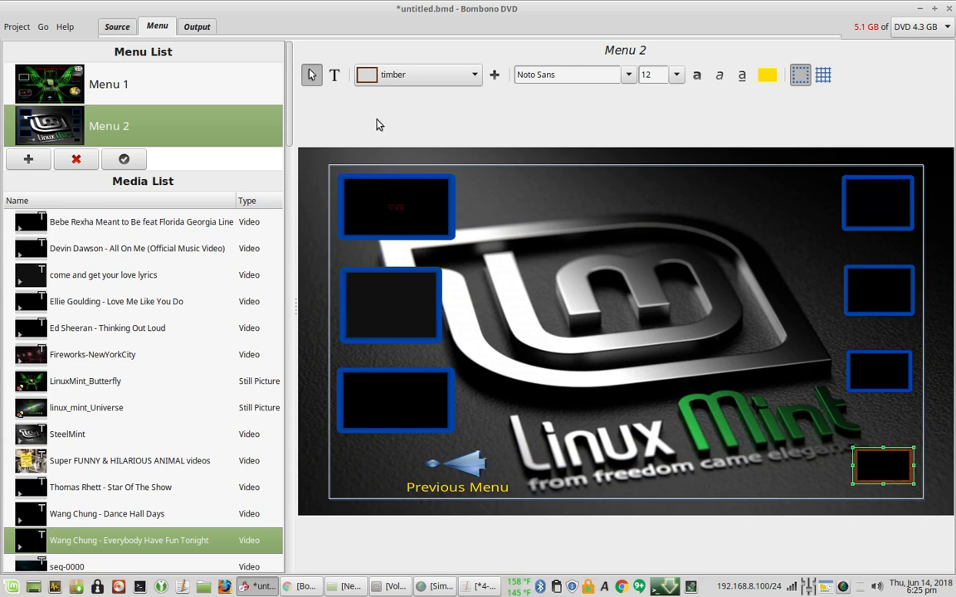
Make Menu 2 a motion menu with the Still picture option enabled.
right_click(203, 128)
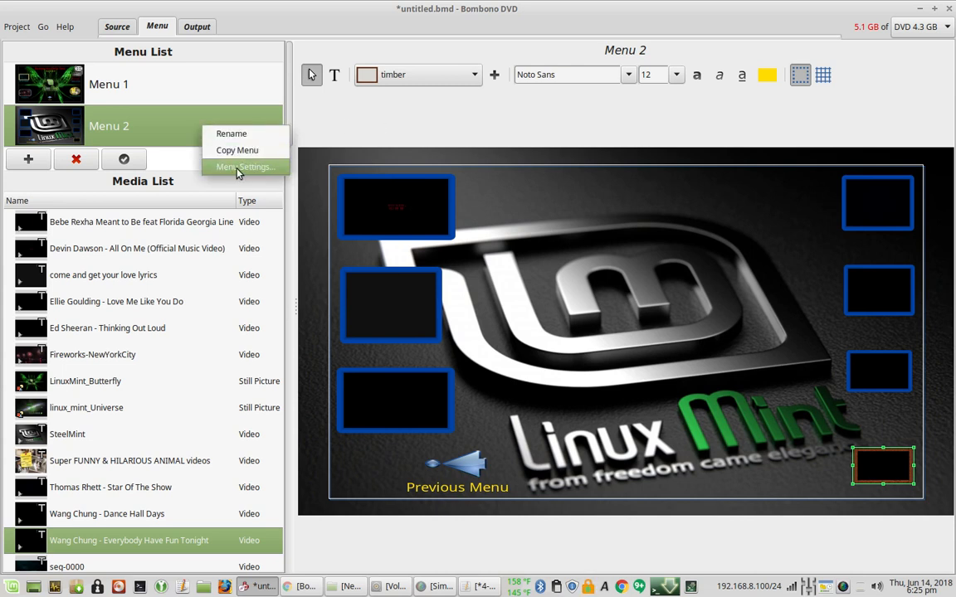
left_click(237, 171)
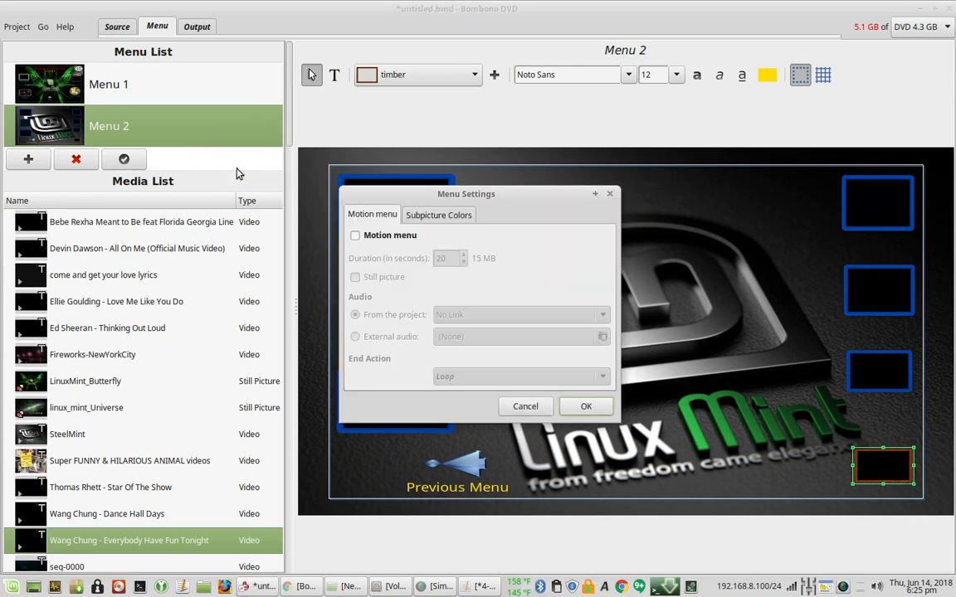
left_click(397, 239)
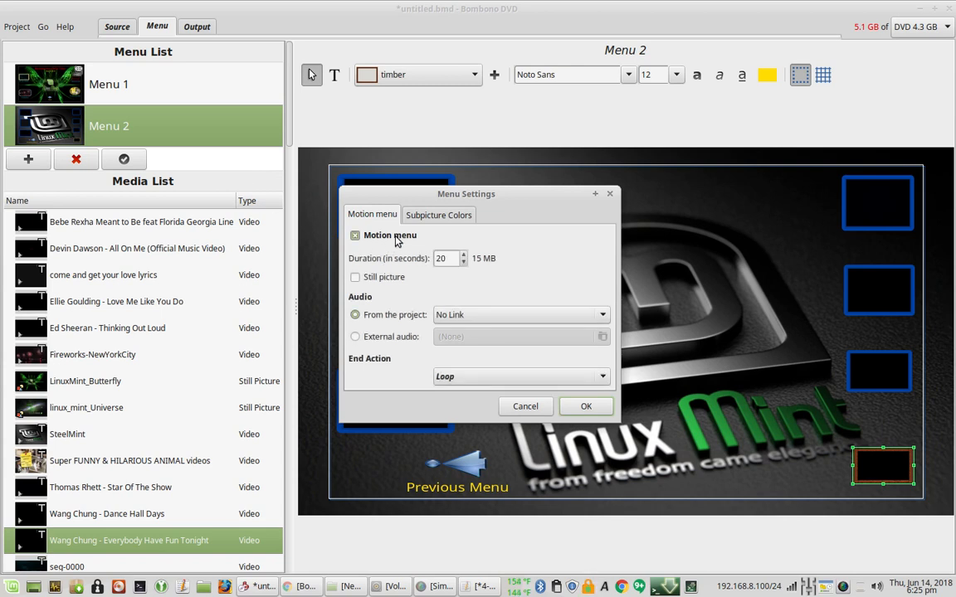
left_click(383, 286)
left_click(571, 407)
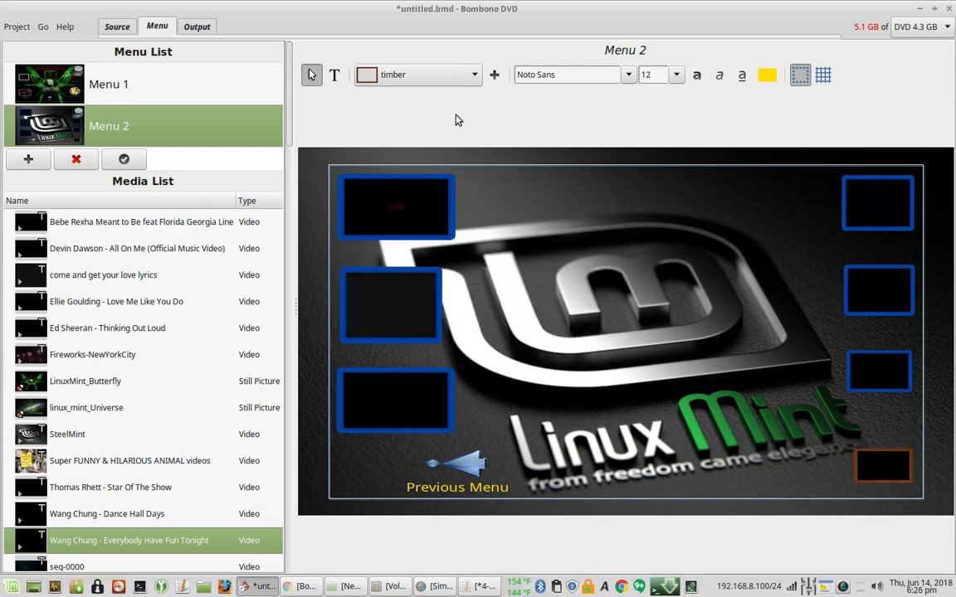
Add the title text "Music Videos" in red (#FF2100) near the upper middle of Menu 2.
left_click(334, 75)
left_click(767, 75)
left_click(427, 358)
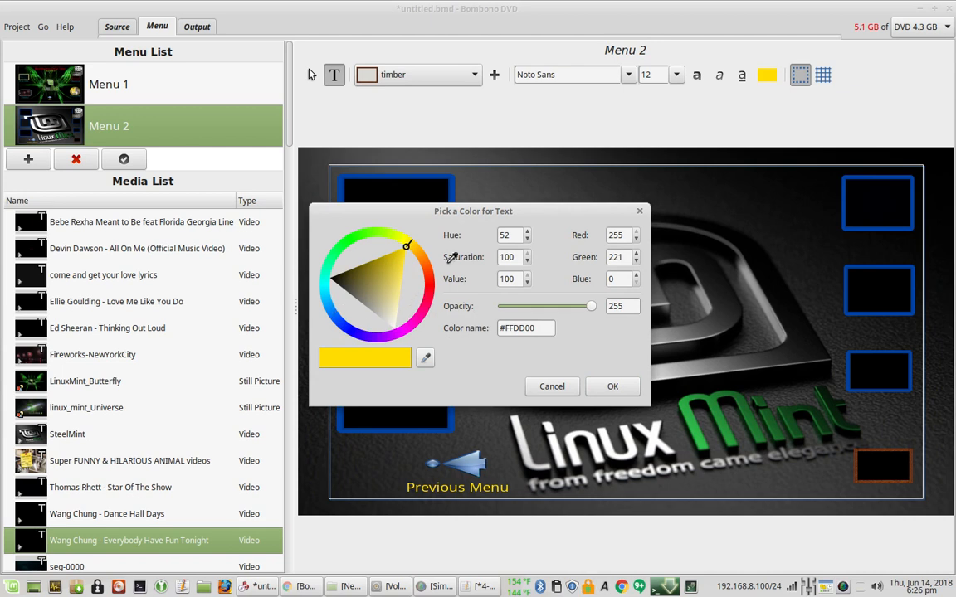
left_click(428, 277)
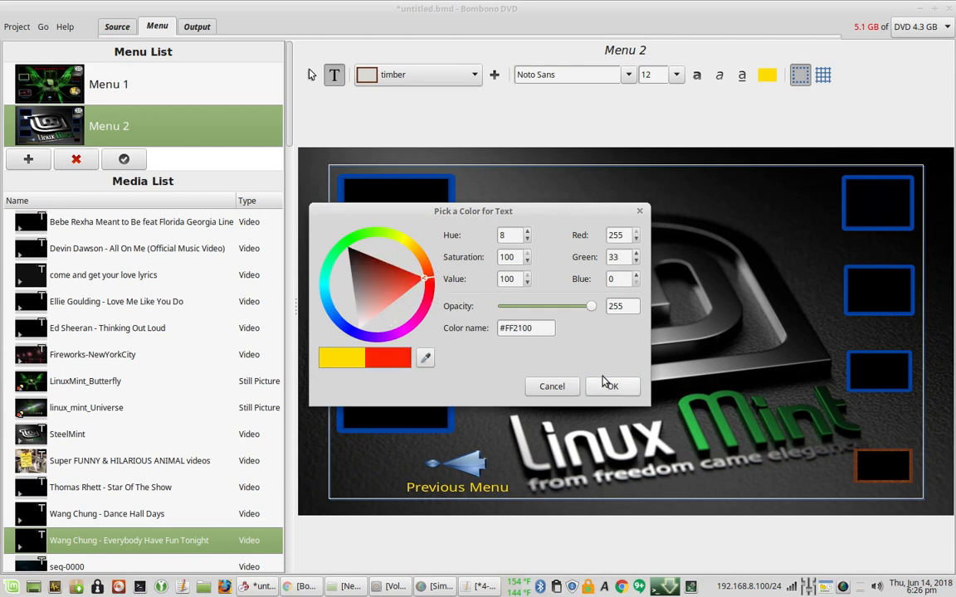
left_click(611, 386)
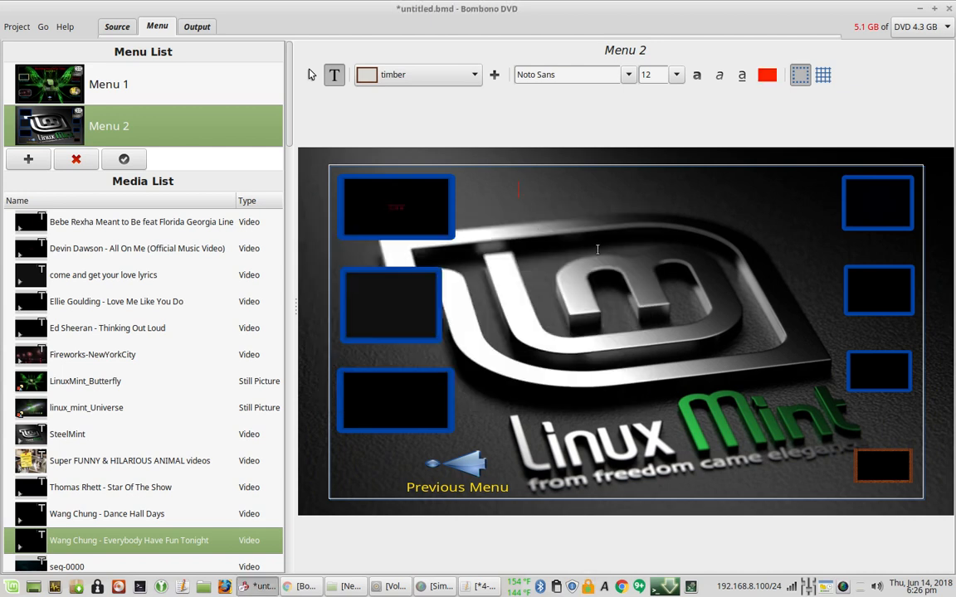
type("Music Videos")
Make the Music Videos title bold at size 14 and reposition it at the upper centre of Menu 2.
left_click(312, 75)
left_click_drag(541, 194, 599, 184)
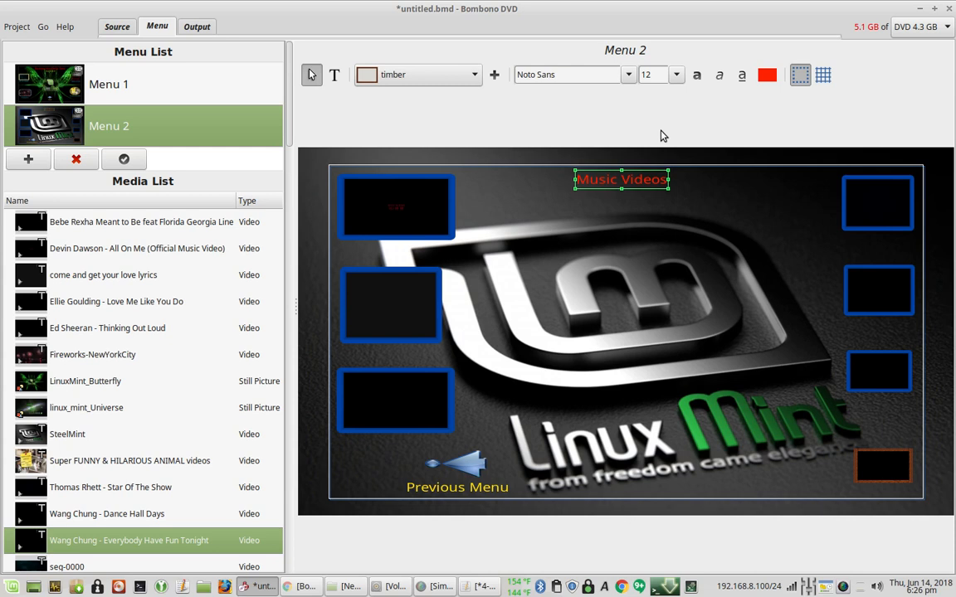
left_click(697, 75)
left_click(677, 75)
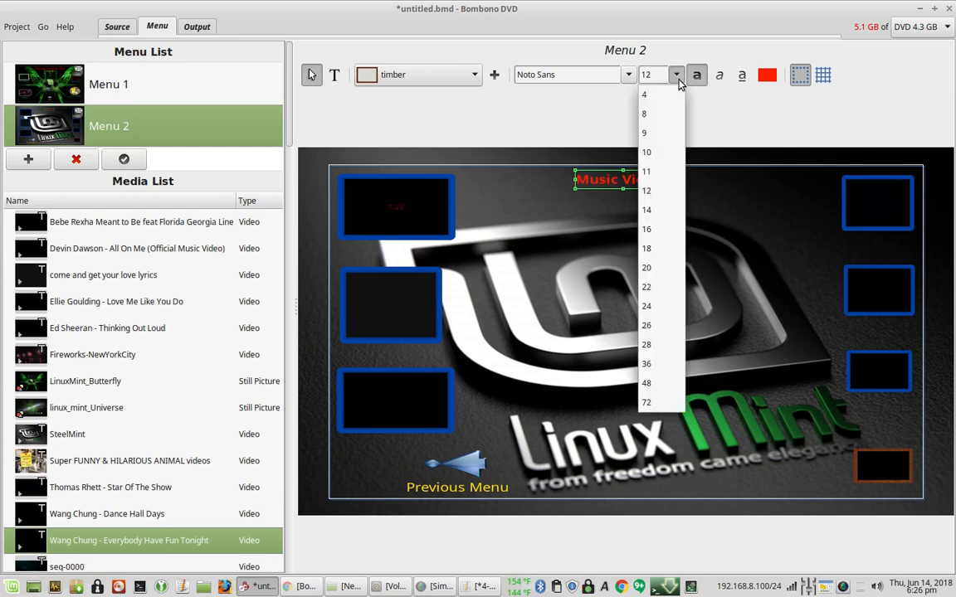
left_click(654, 210)
left_click_drag(636, 184, 617, 185)
Shrink Menu 2's three left-column thumbnails to similar widths and nudge the lower two into line with the upper one.
left_click(416, 210)
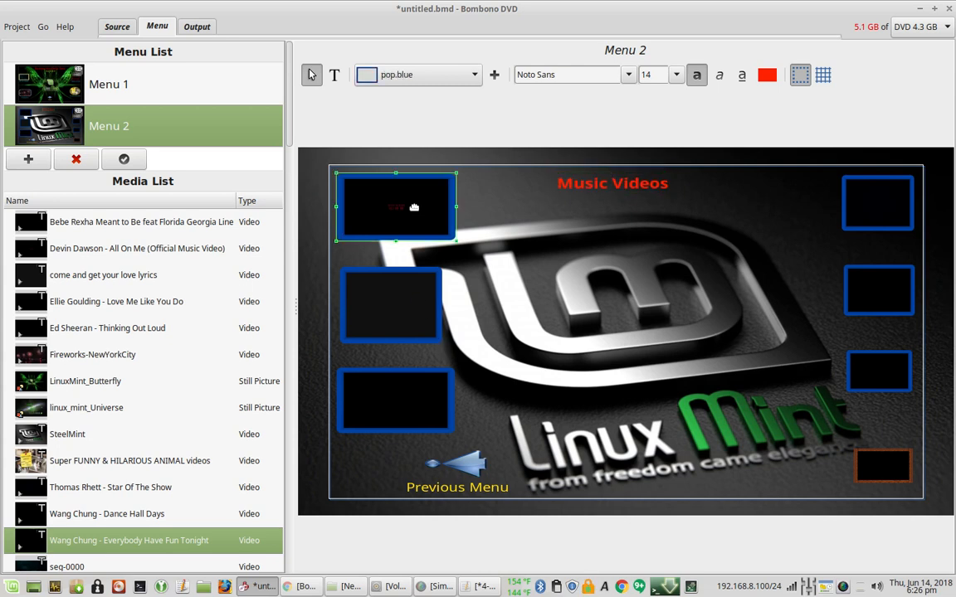
left_click_drag(453, 236, 428, 224)
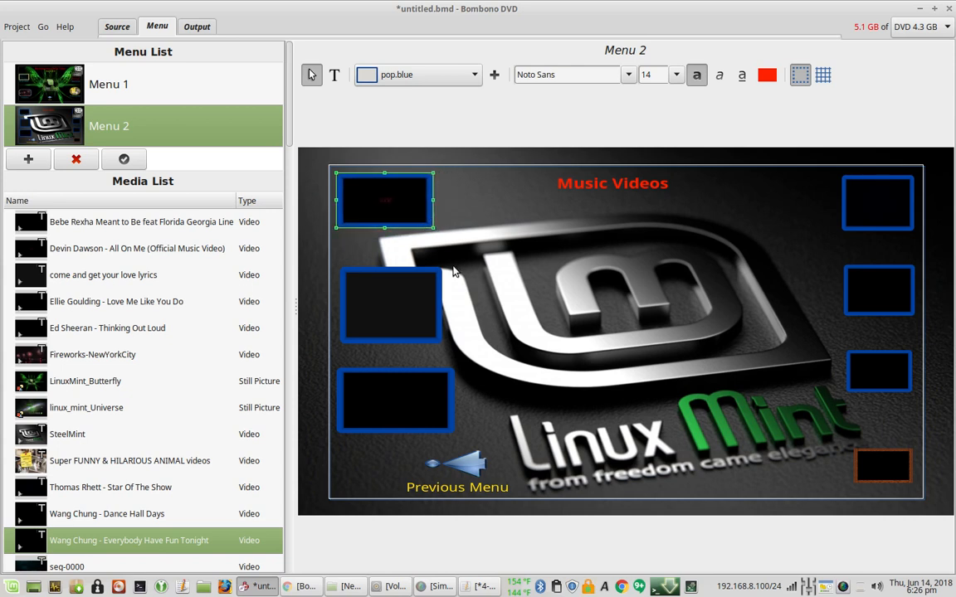
left_click(386, 316)
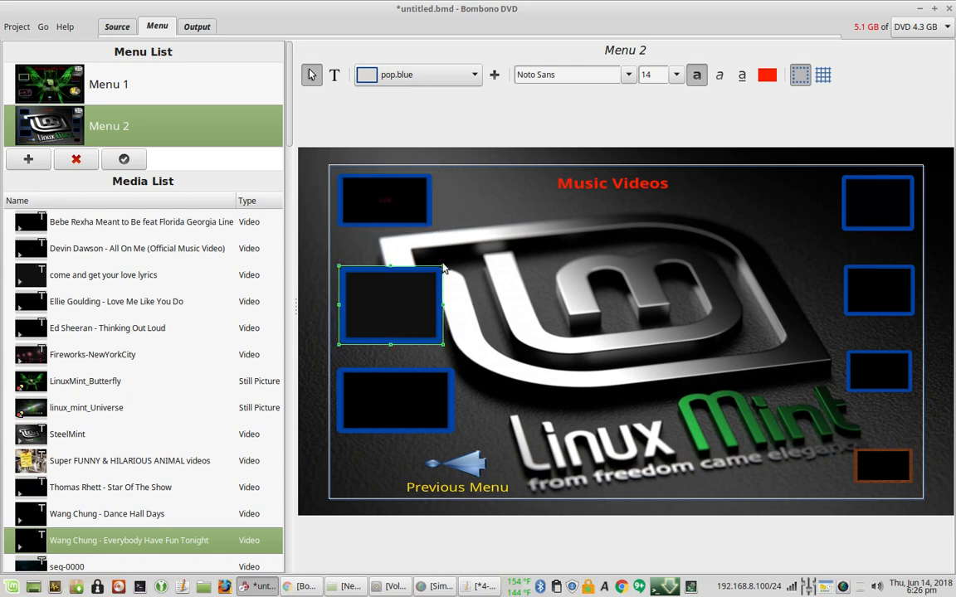
left_click_drag(438, 267, 426, 296)
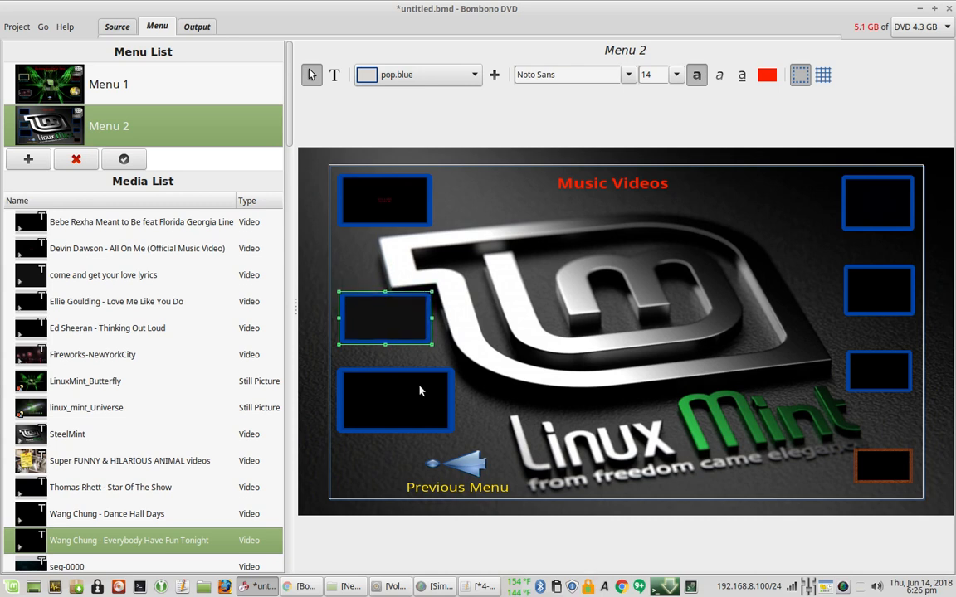
left_click(438, 395)
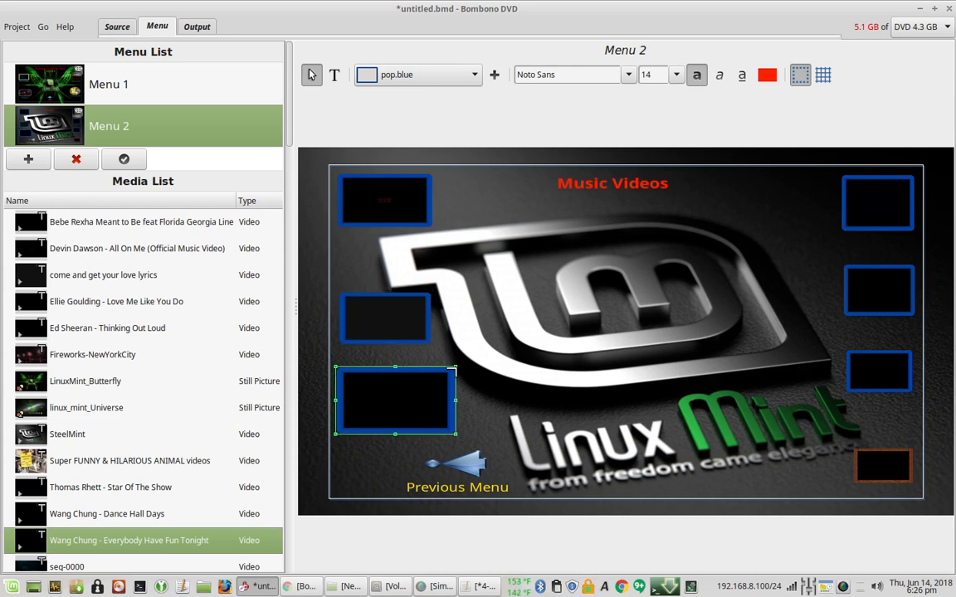
left_click_drag(455, 366, 427, 365)
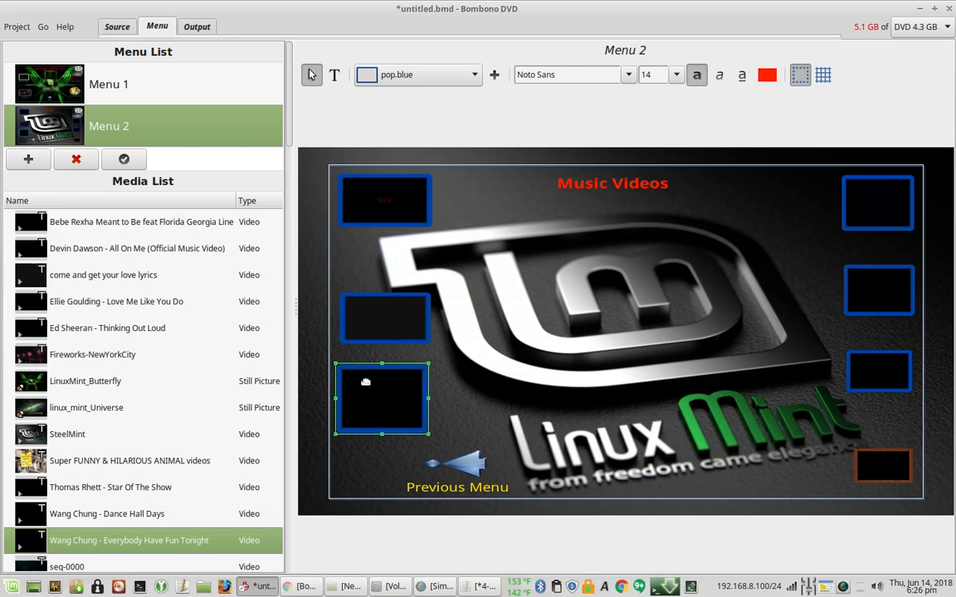
left_click_drag(366, 380, 368, 380)
left_click_drag(378, 324, 379, 325)
left_click(370, 463)
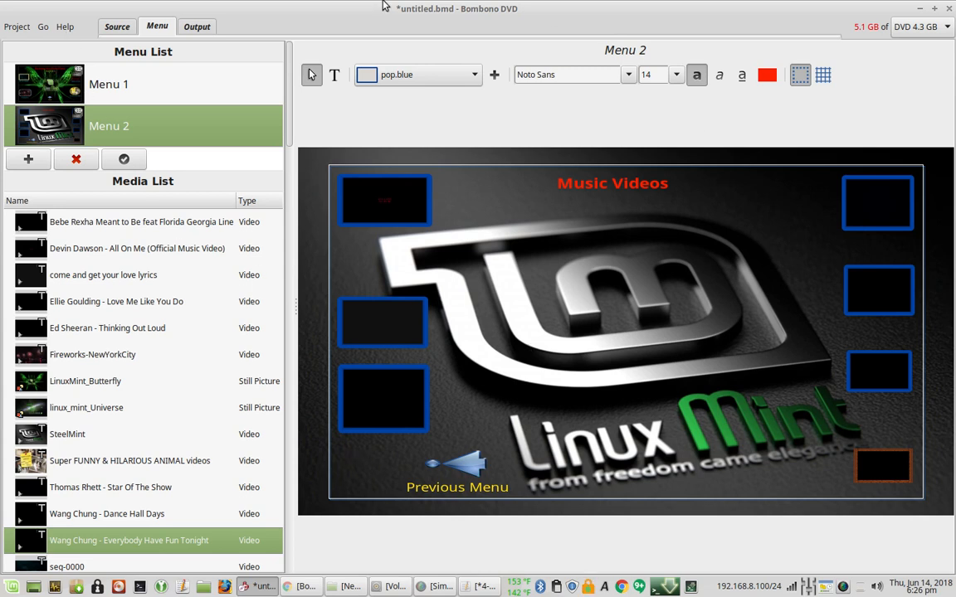
Save the project as test3_06142018.bmd in the Videos/Bombono folder.
left_click(17, 28)
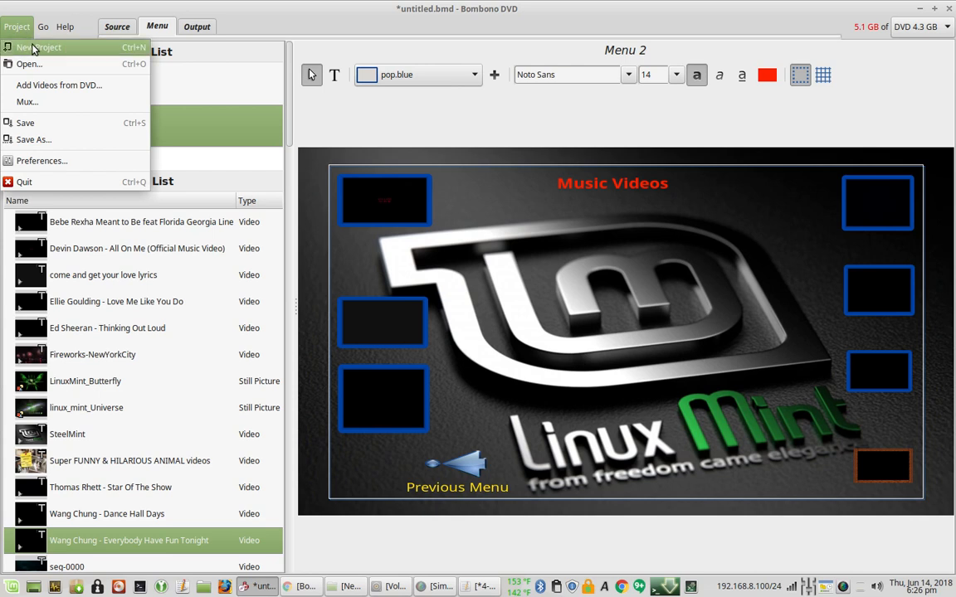
left_click(58, 124)
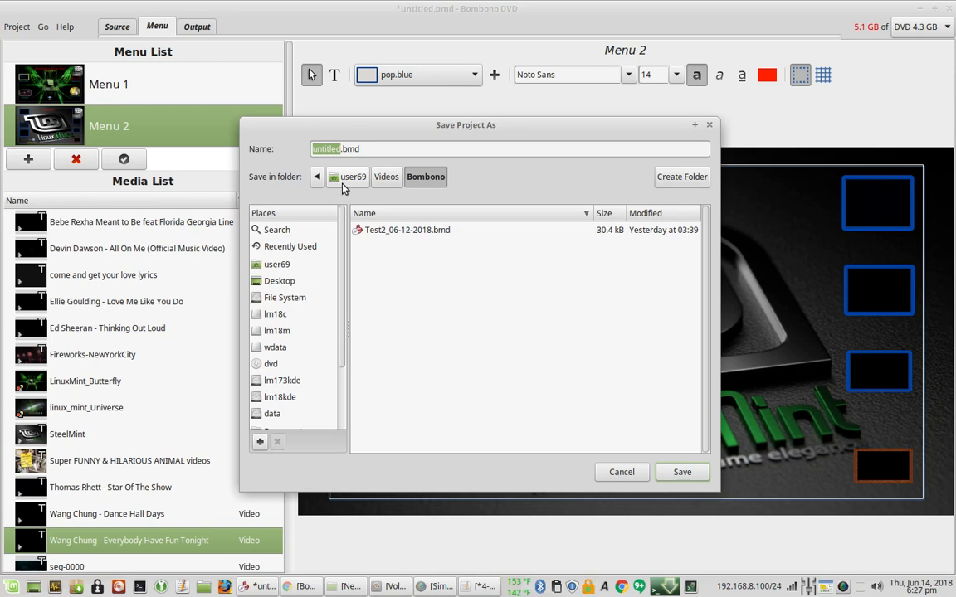
type("test3")
type("_06142018")
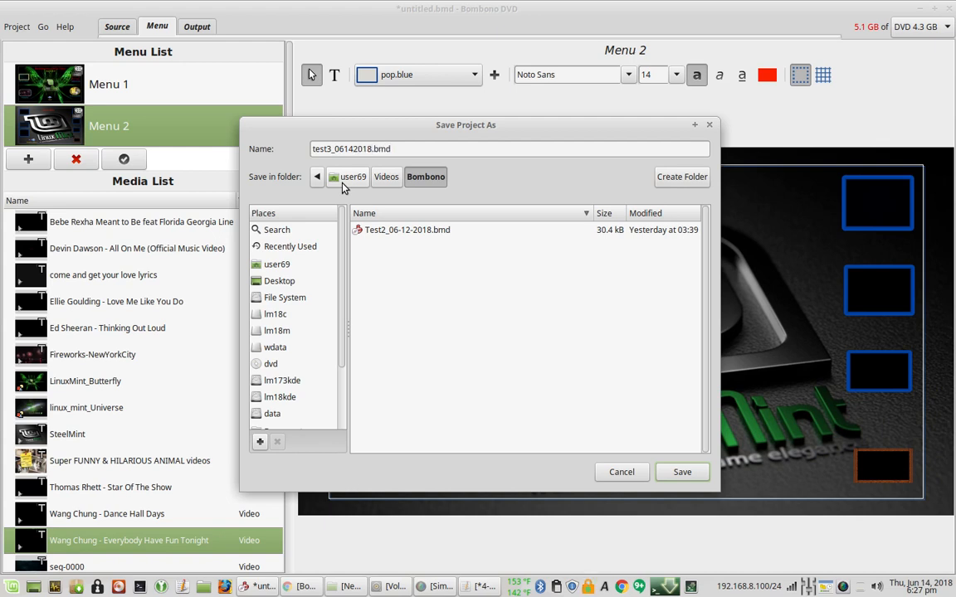
left_click(680, 473)
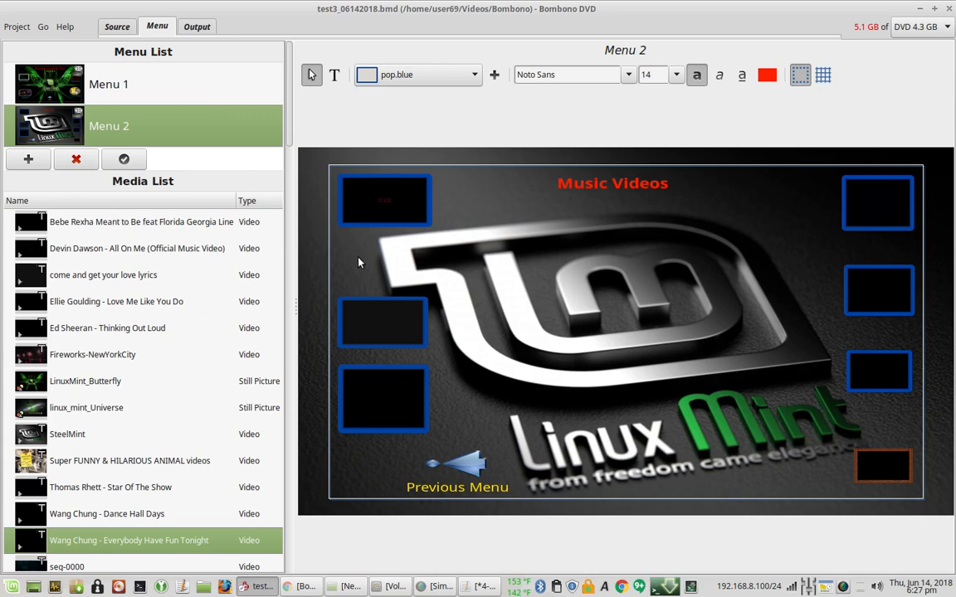
Review Menu 1's finished layout and look through the media list.
left_click(141, 84)
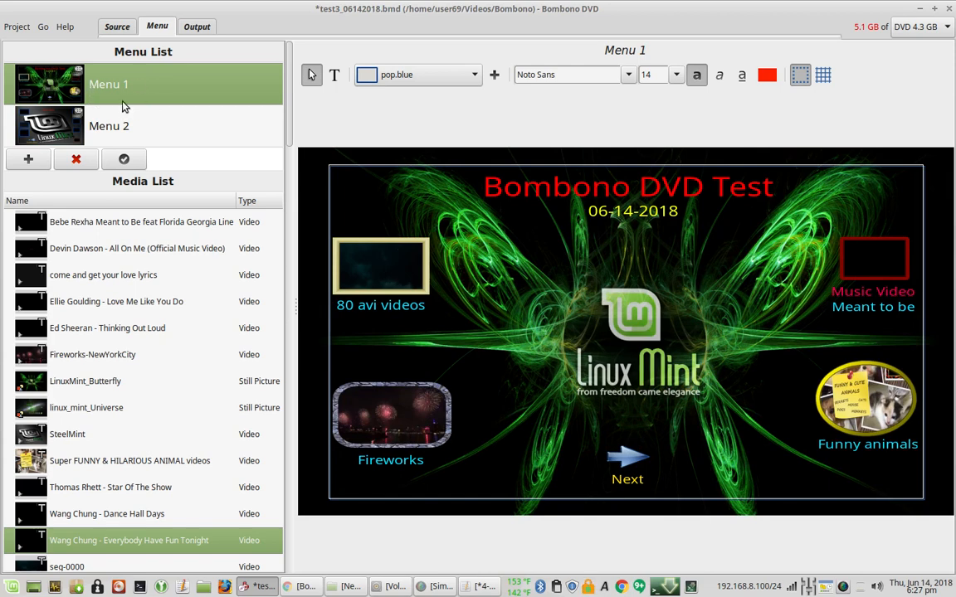
left_click(147, 141)
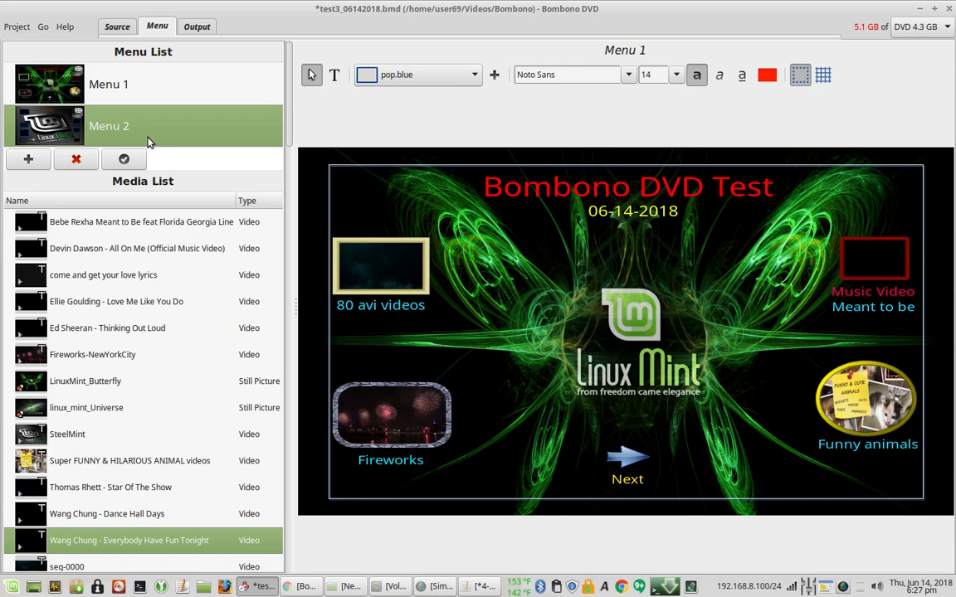
scroll(124, 268, "down", 5)
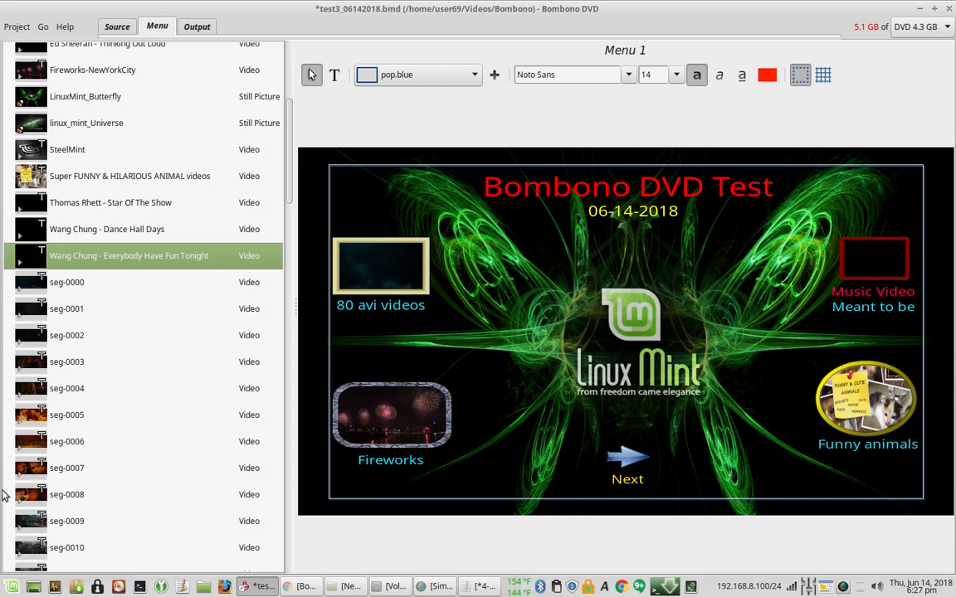
scroll(98, 253, "up", 5)
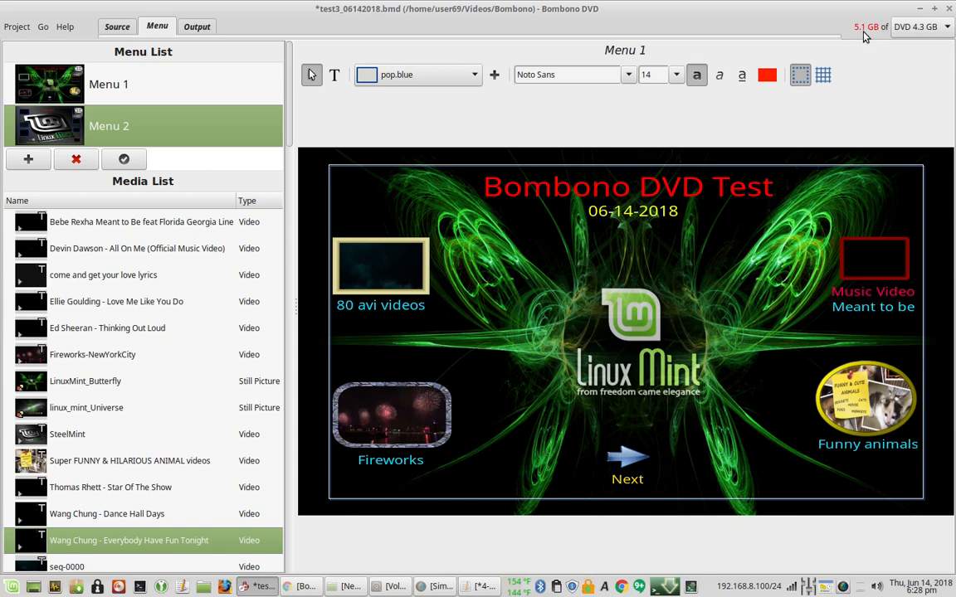
Set the DVD output to be written as a disk image with the disc label "dvd".
left_click(193, 27)
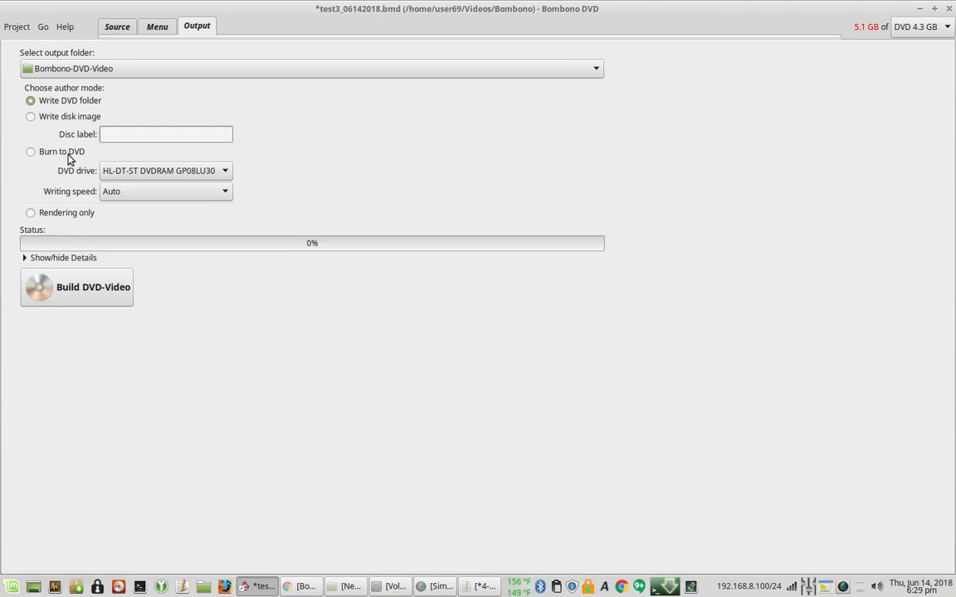
left_click(67, 120)
left_click(122, 133)
type("dvd")
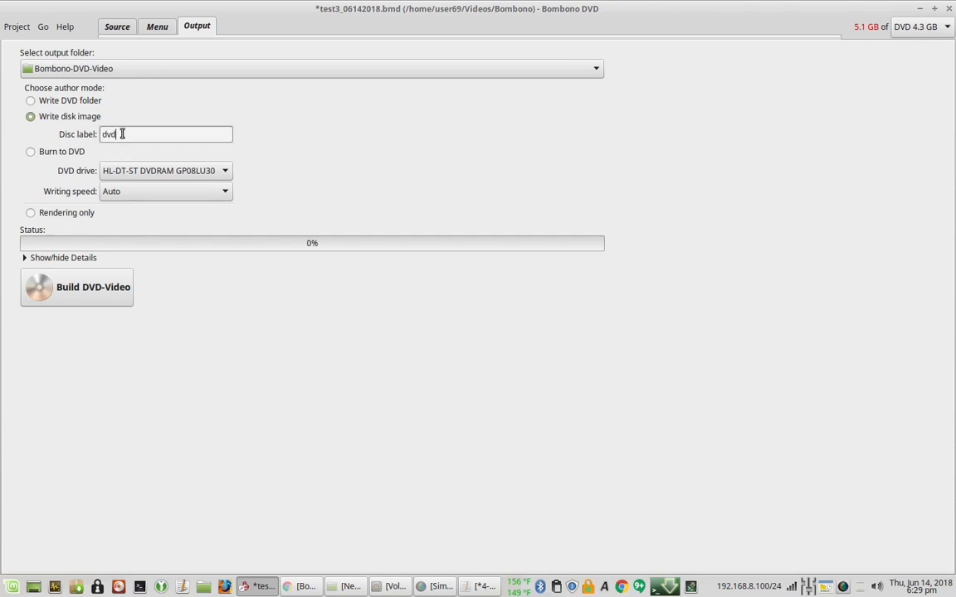
Try to build the DVD-Video, continuing past the error report but declining to remove the files in the output folder.
left_click(102, 304)
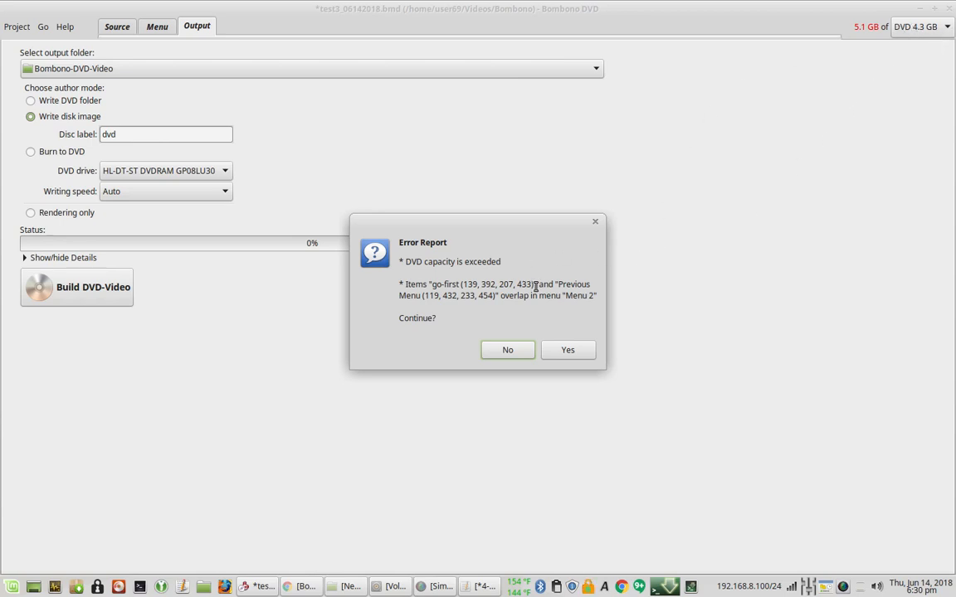
left_click(552, 355)
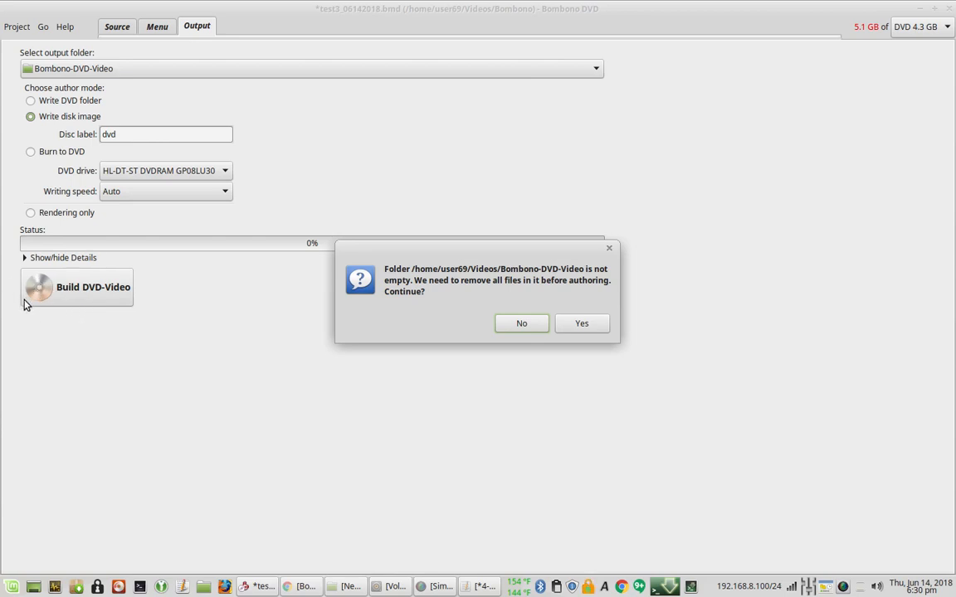
left_click(523, 327)
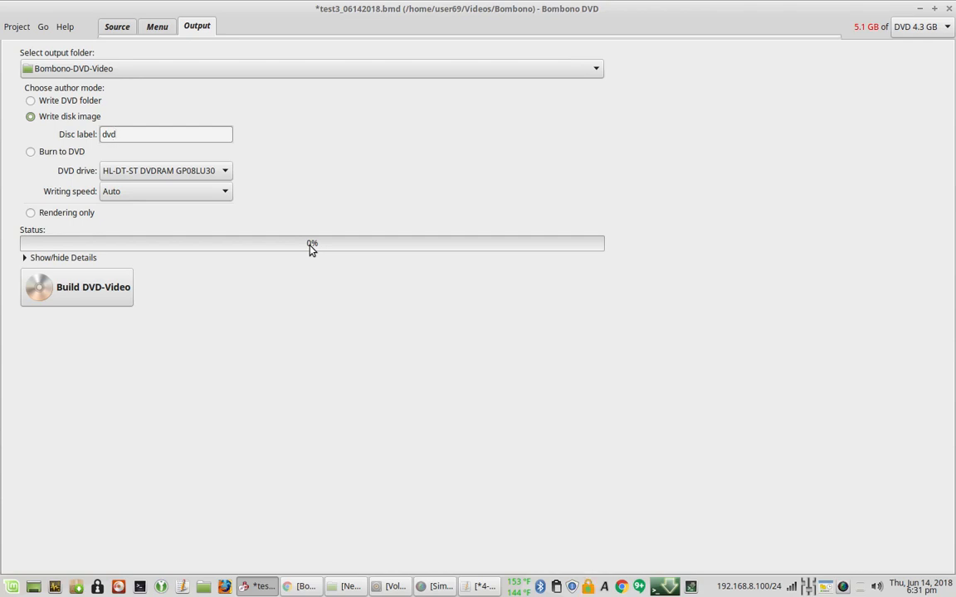
Switch to the file manager and examine the Bombono-DVD-Video output folder's files, including the contents of its dvd subfolder.
left_click(349, 587)
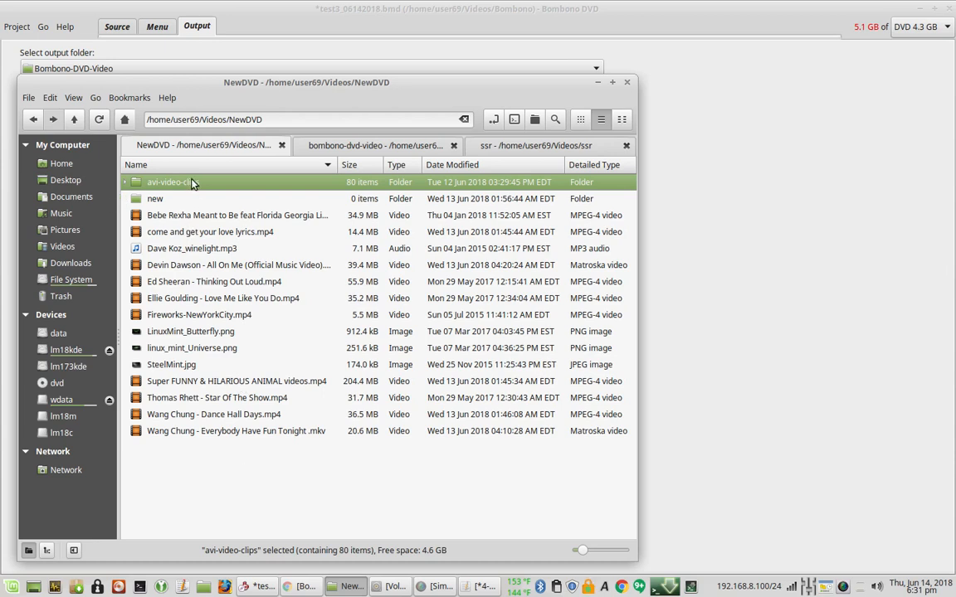
left_click(74, 121)
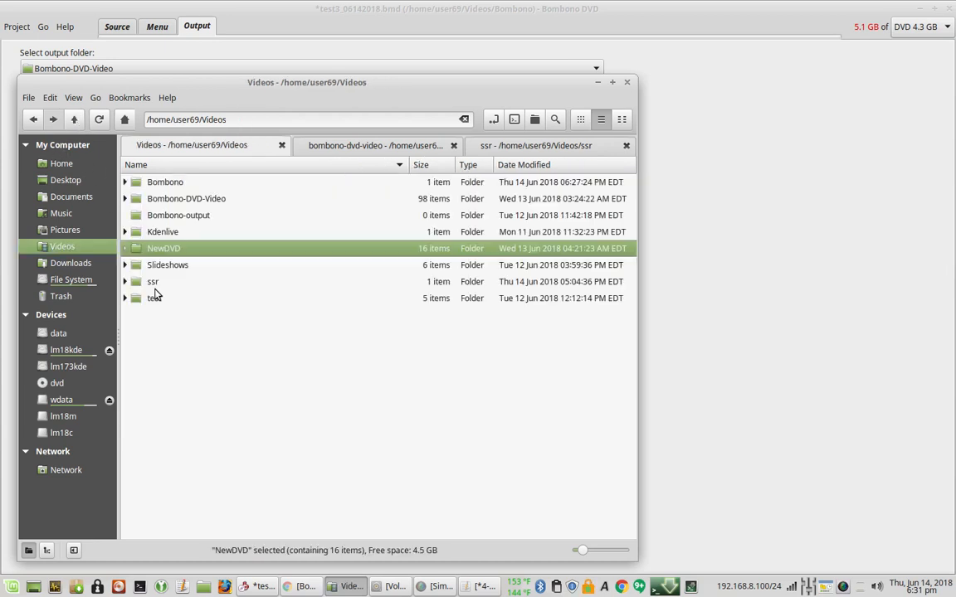
left_click(177, 201)
double_click(177, 202)
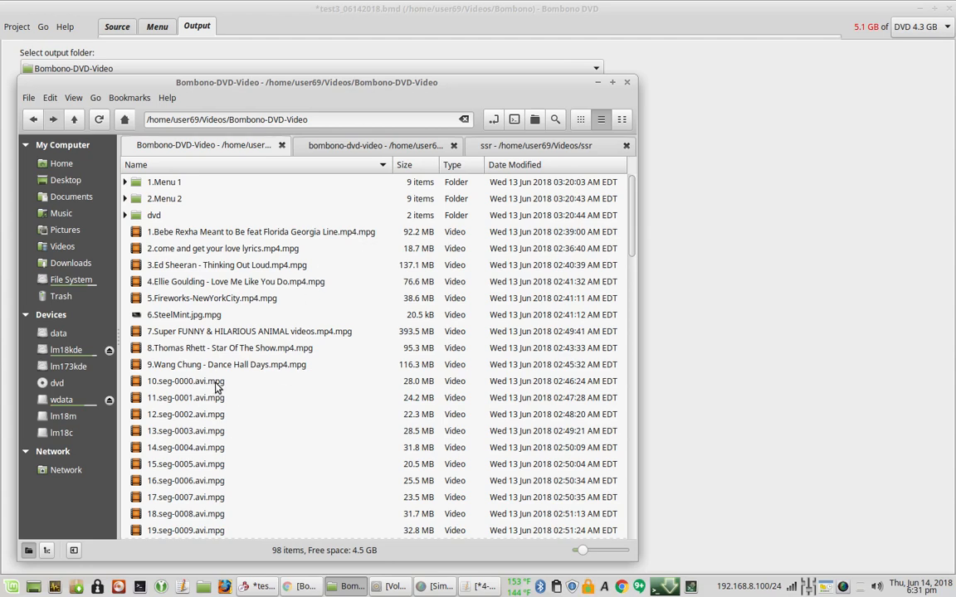
scroll(249, 380, "down", 10)
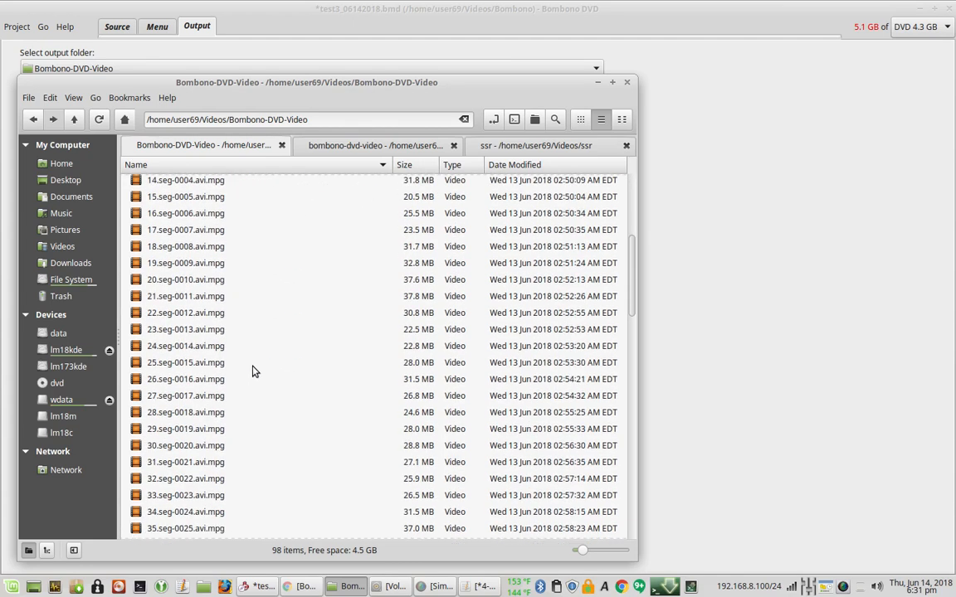
scroll(255, 371, "down", 15)
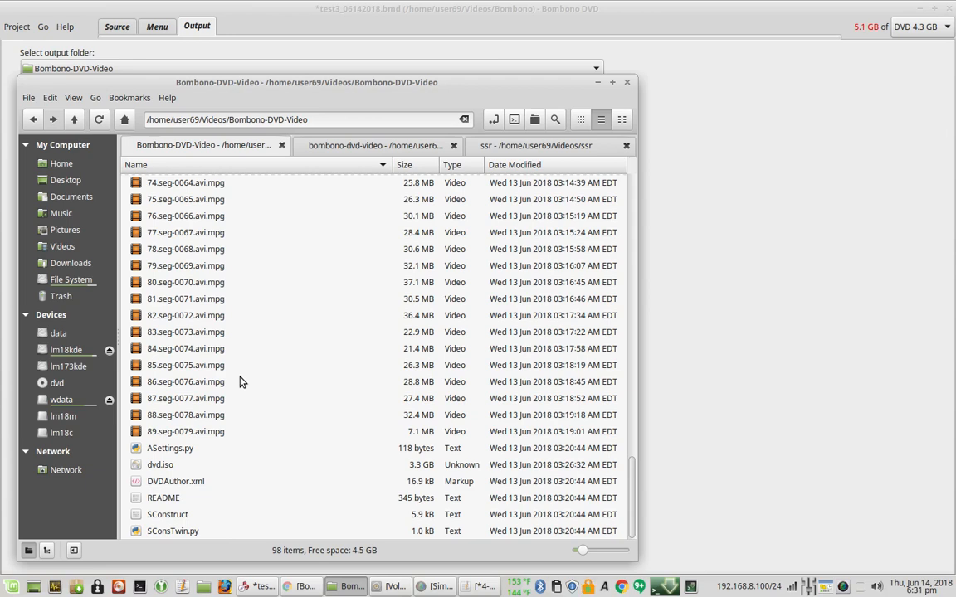
scroll(257, 376, "up", 15)
scroll(258, 376, "down", 15)
scroll(276, 336, "up", 20)
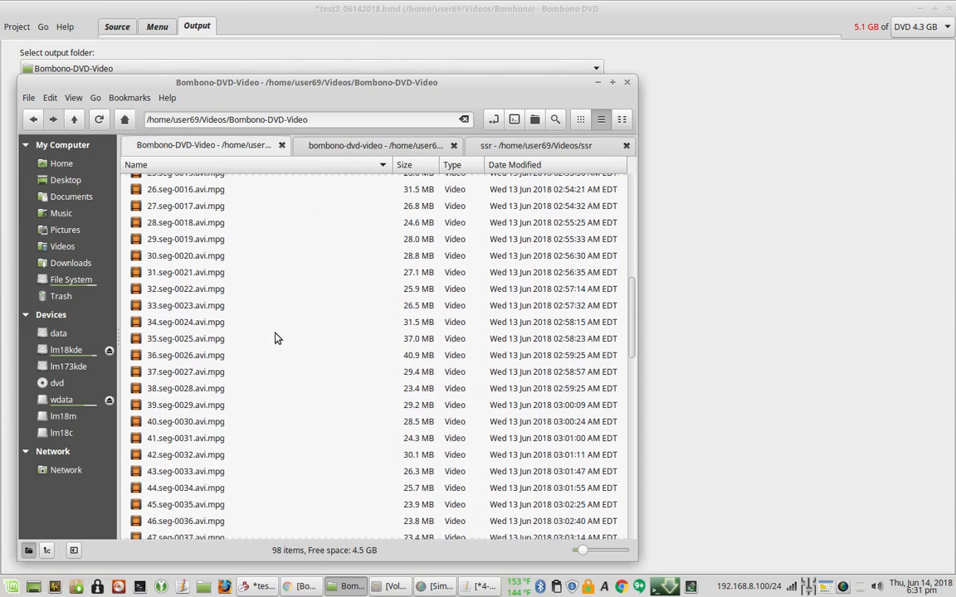
scroll(277, 336, "up", 2)
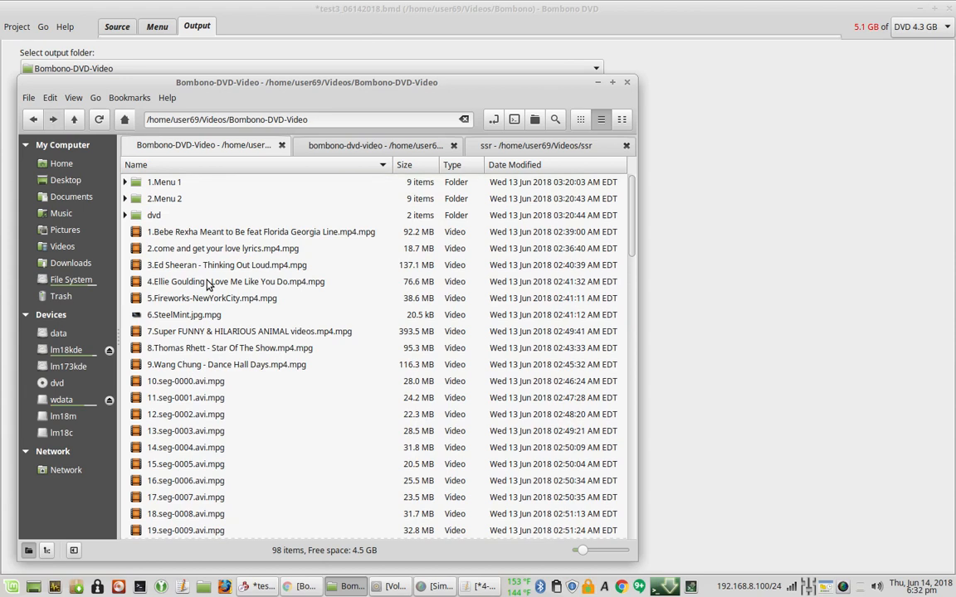
left_click(125, 216)
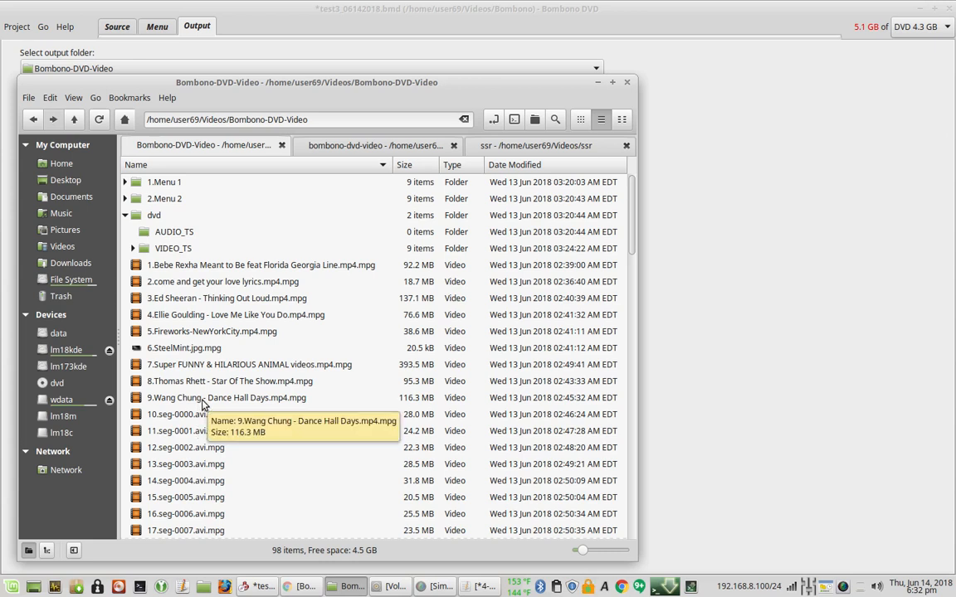
left_click(598, 83)
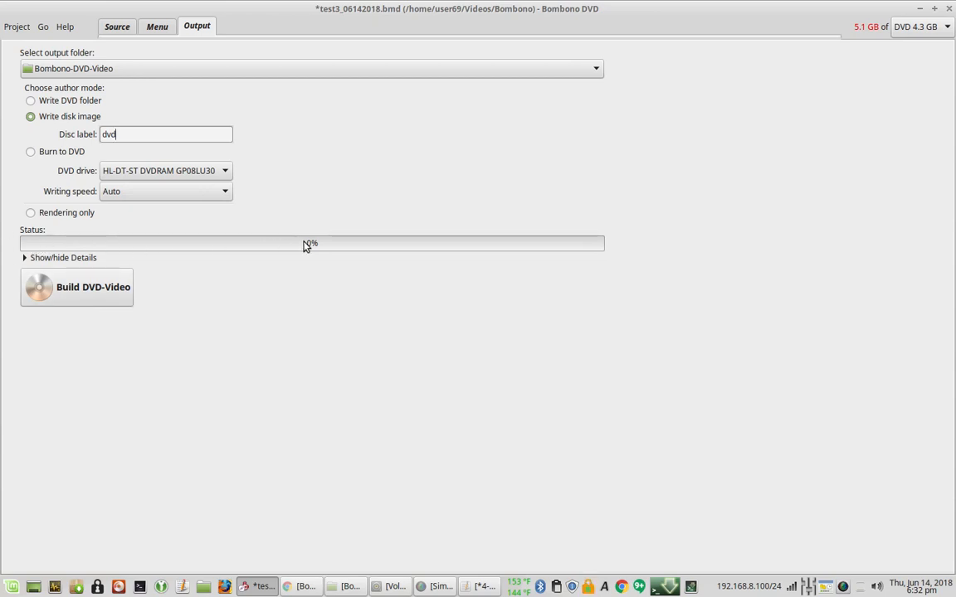
Show the build status details briefly and hide them again.
left_click(24, 259)
left_click(24, 257)
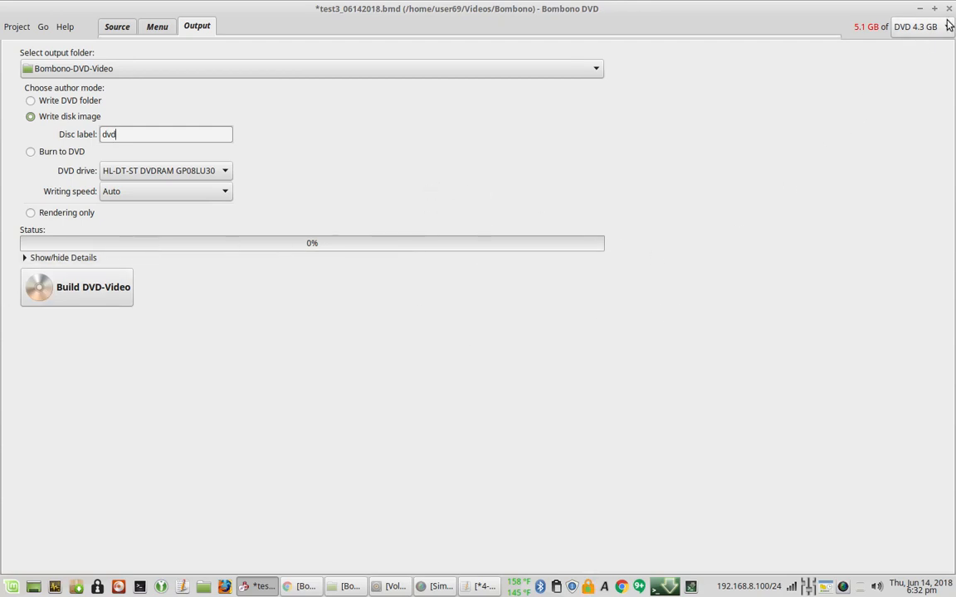
Restore the maximized window to its smaller size and close the program, saving the changes to test3_06142018.bmd.
double_click(840, 11)
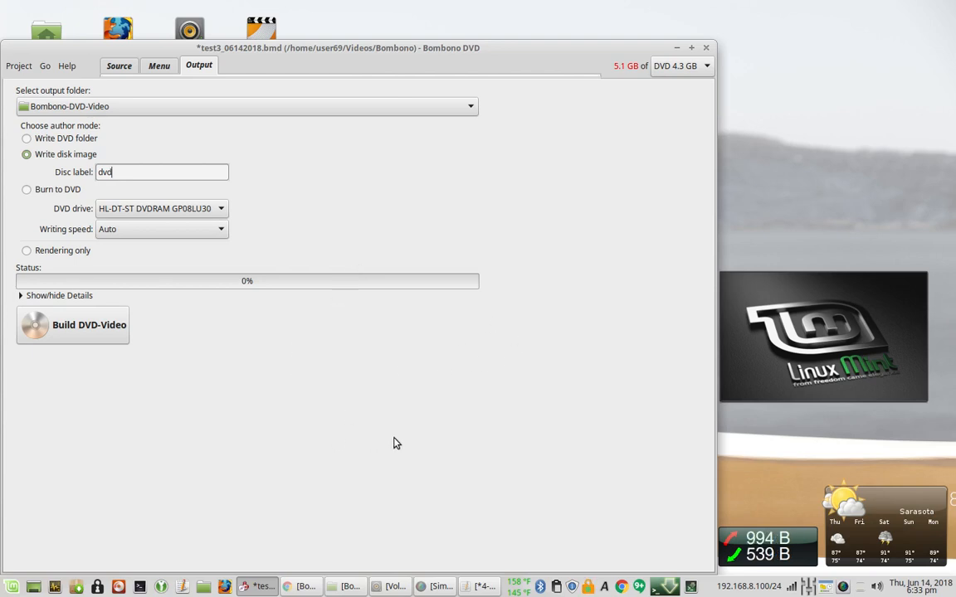
left_click(118, 66)
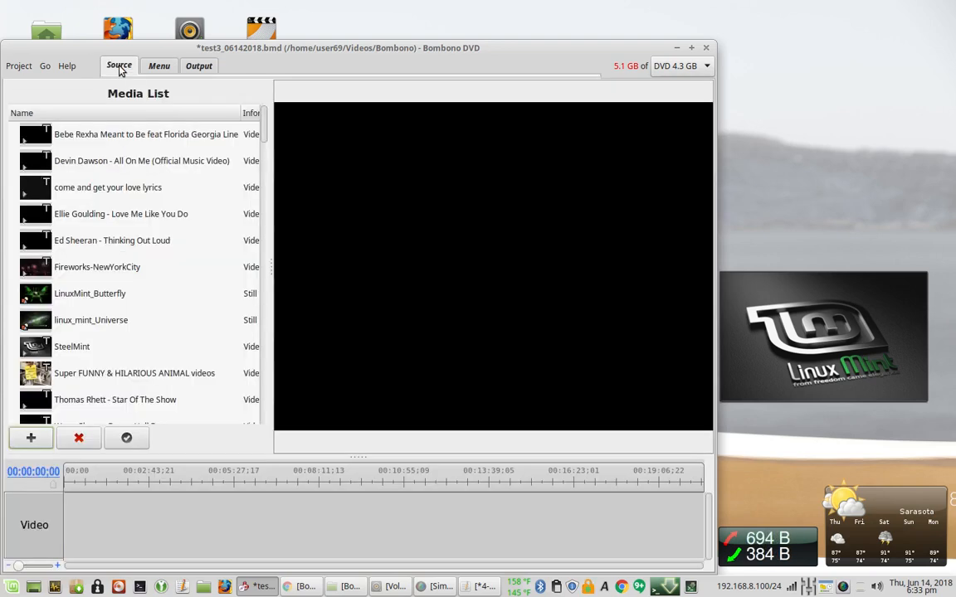
left_click(158, 66)
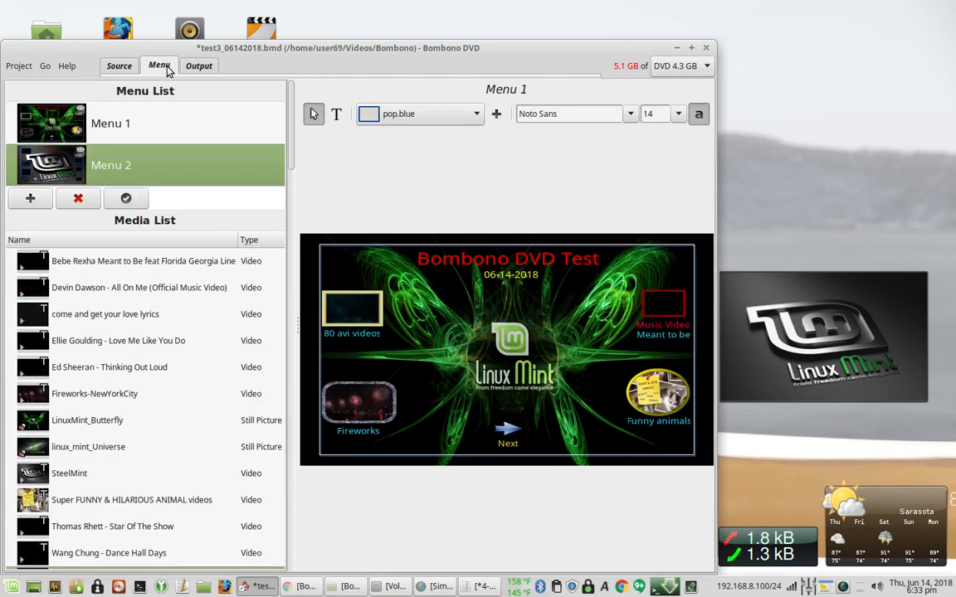
left_click(707, 47)
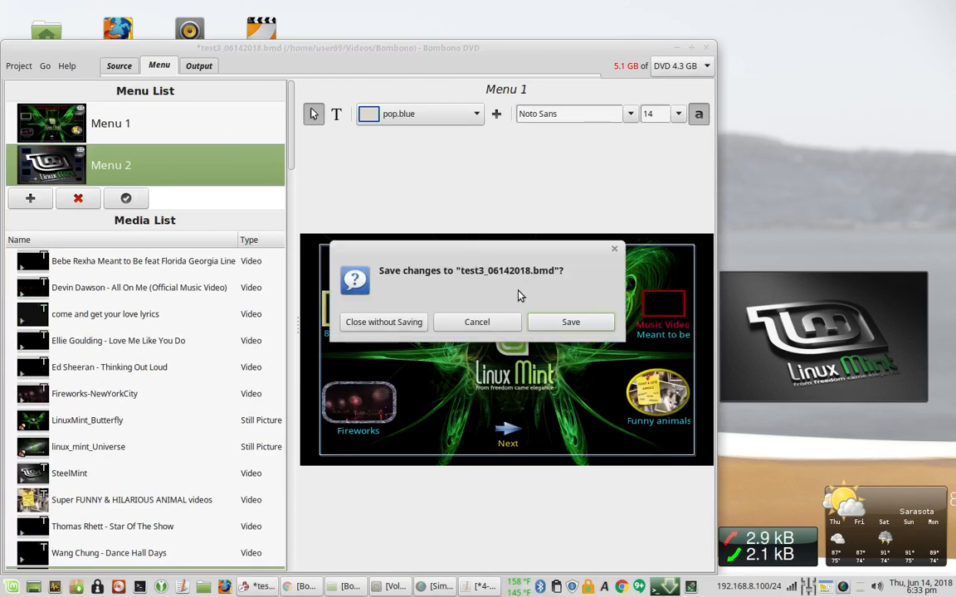
left_click(571, 322)
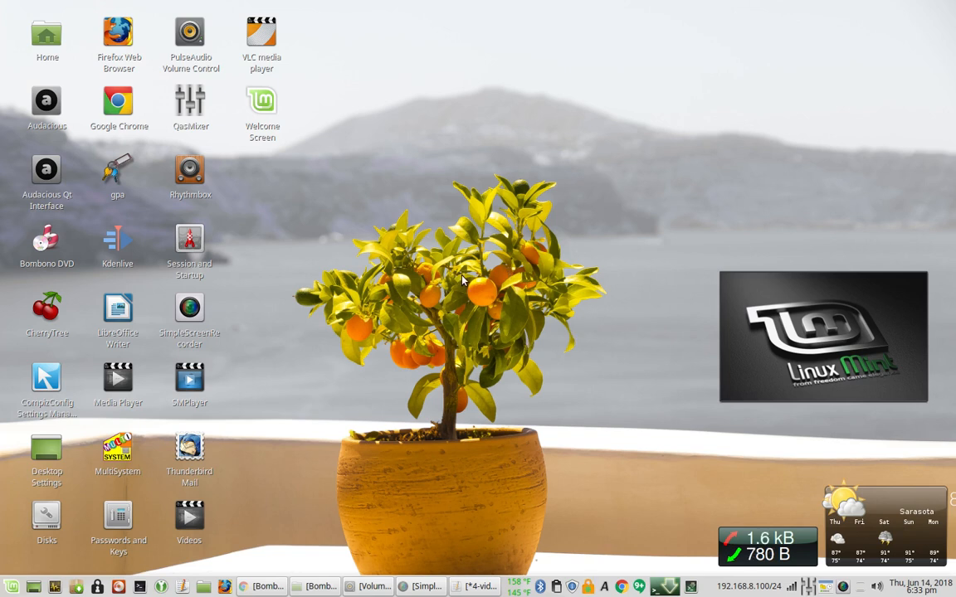